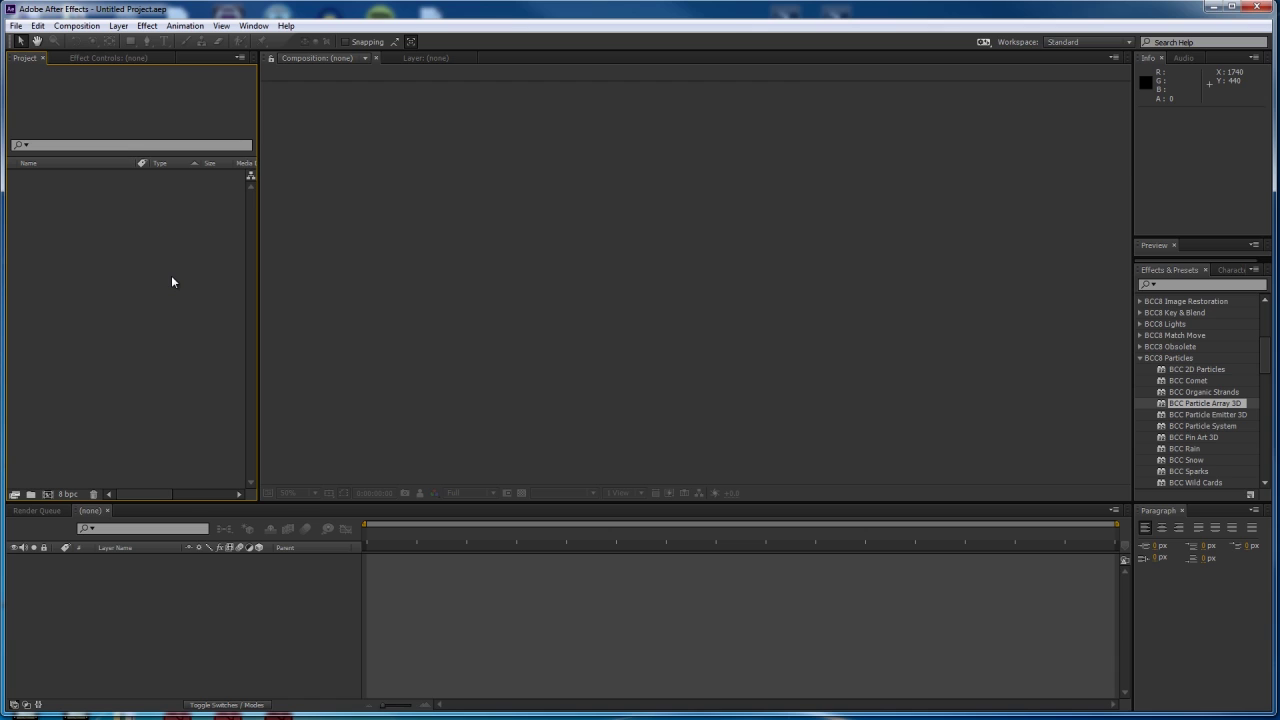
left_click(566, 372)
left_click(257, 663)
left_click(166, 352)
left_click(390, 350)
left_click(190, 634)
left_click(103, 377)
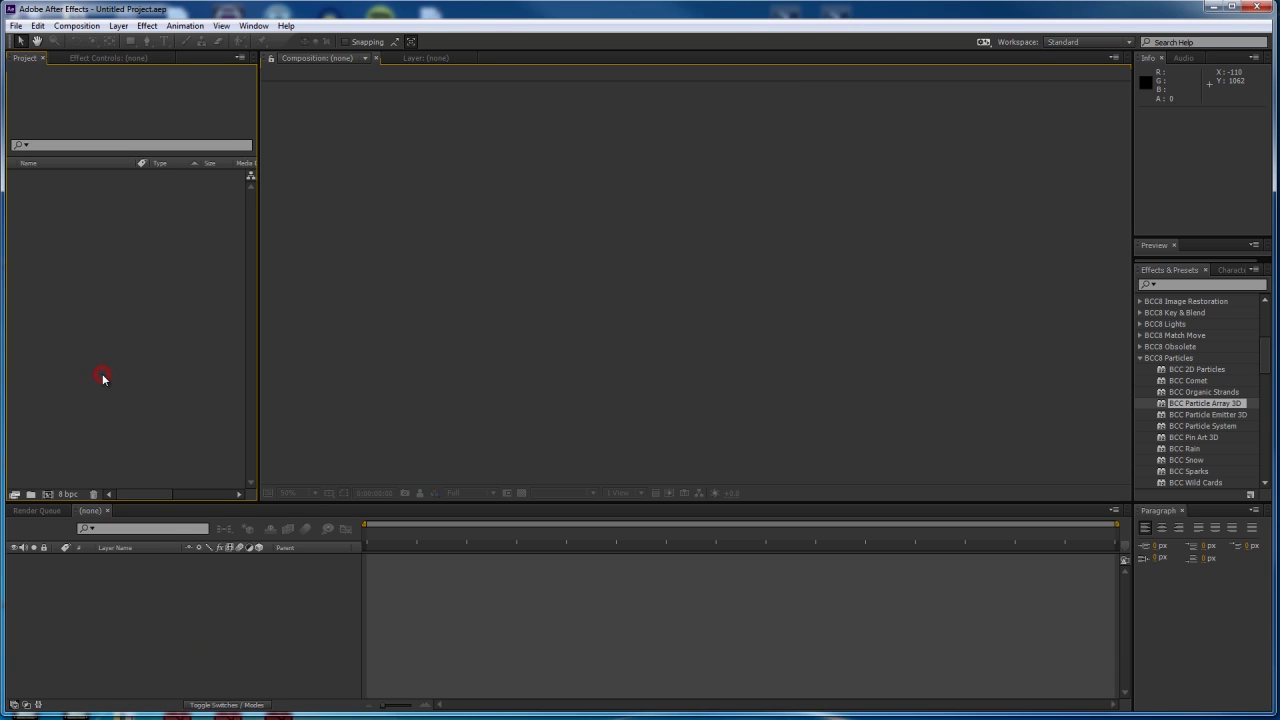
Create a composition with the HDTV 1080 29.97 preset and add the text "WARP" to it.
key("ctrl+n")
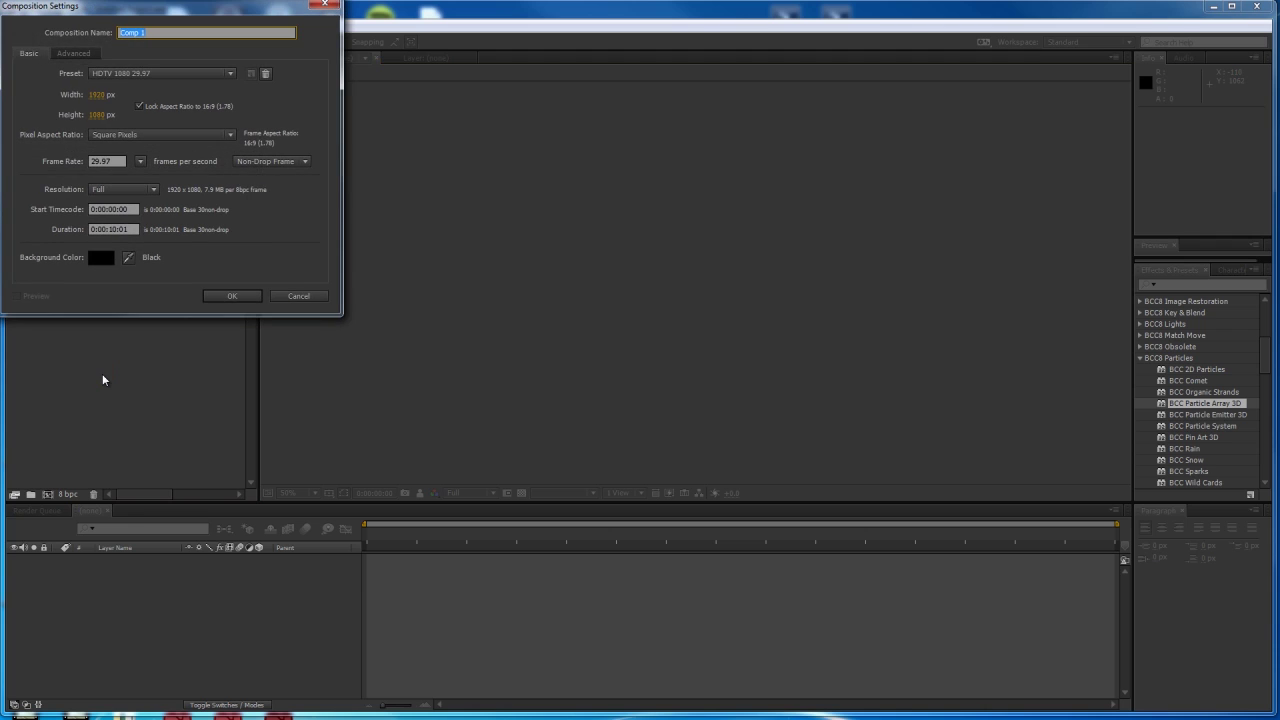
key("Return")
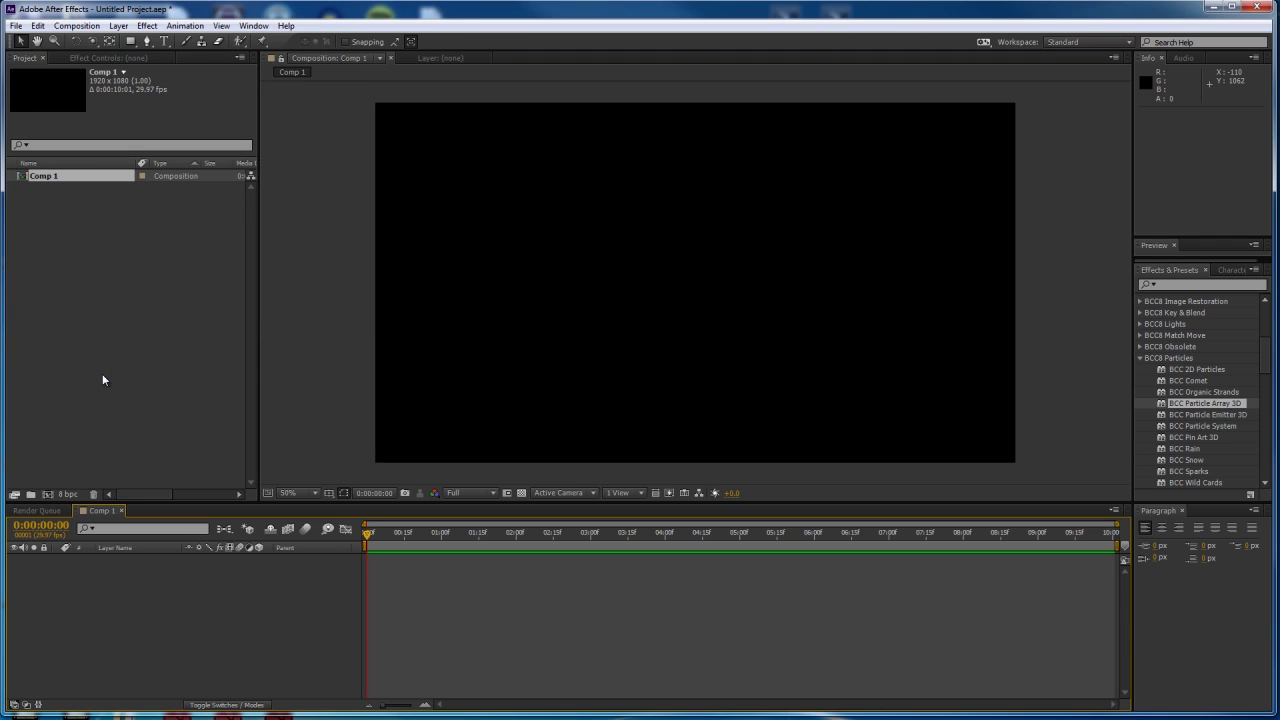
key("ctrl+t")
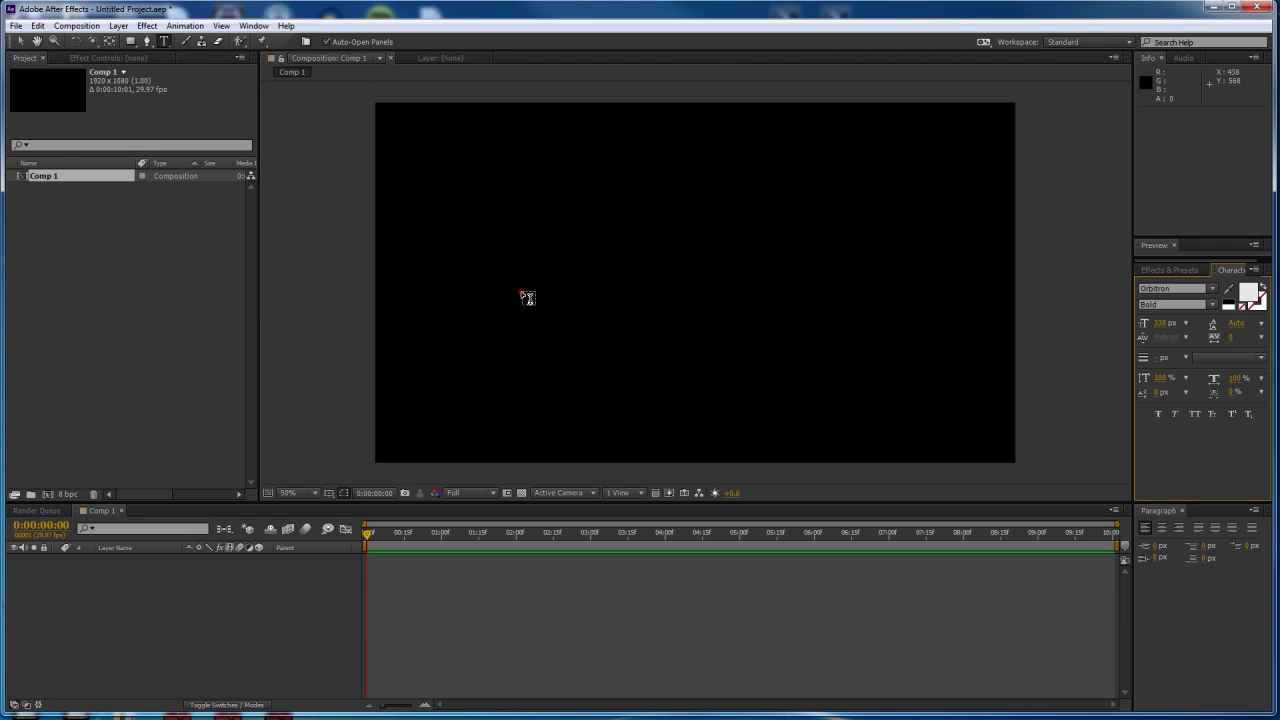
left_click(521, 290)
type("WARP")
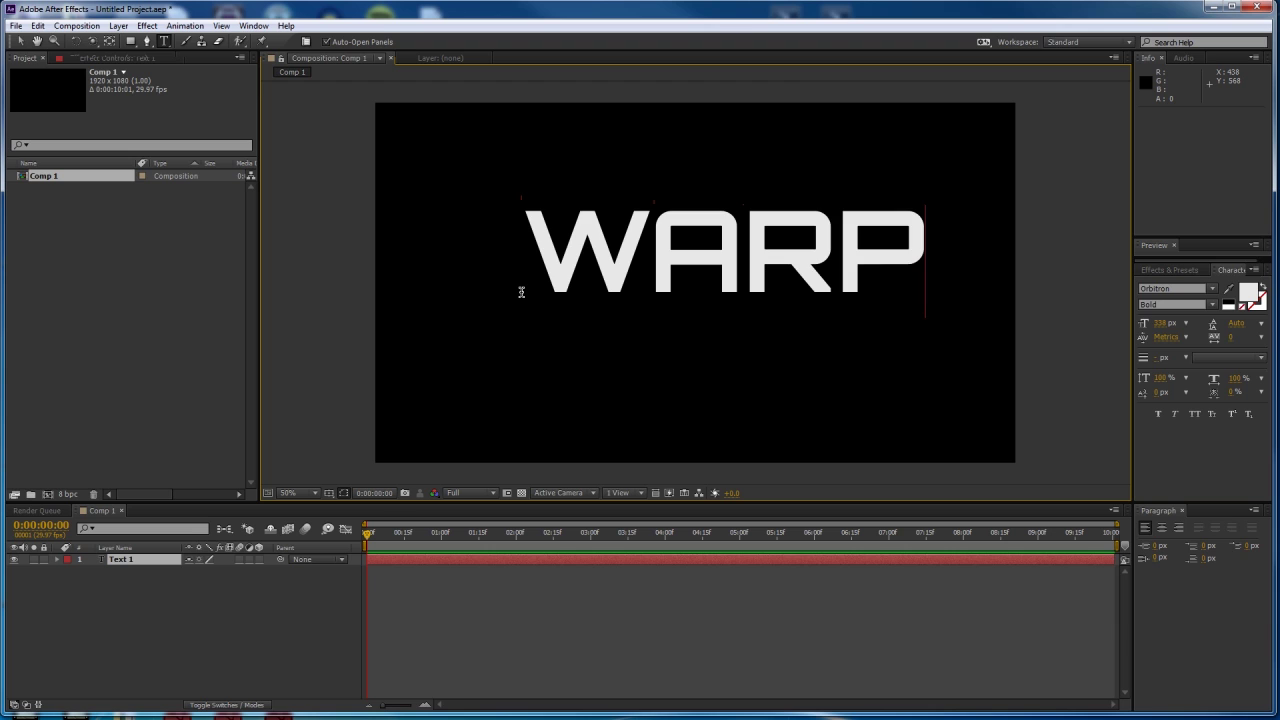
Move the WARP text to roughly the centre of the composition frame and deselect it.
left_click(19, 41)
left_click_drag(613, 238, 596, 265)
left_click(150, 560)
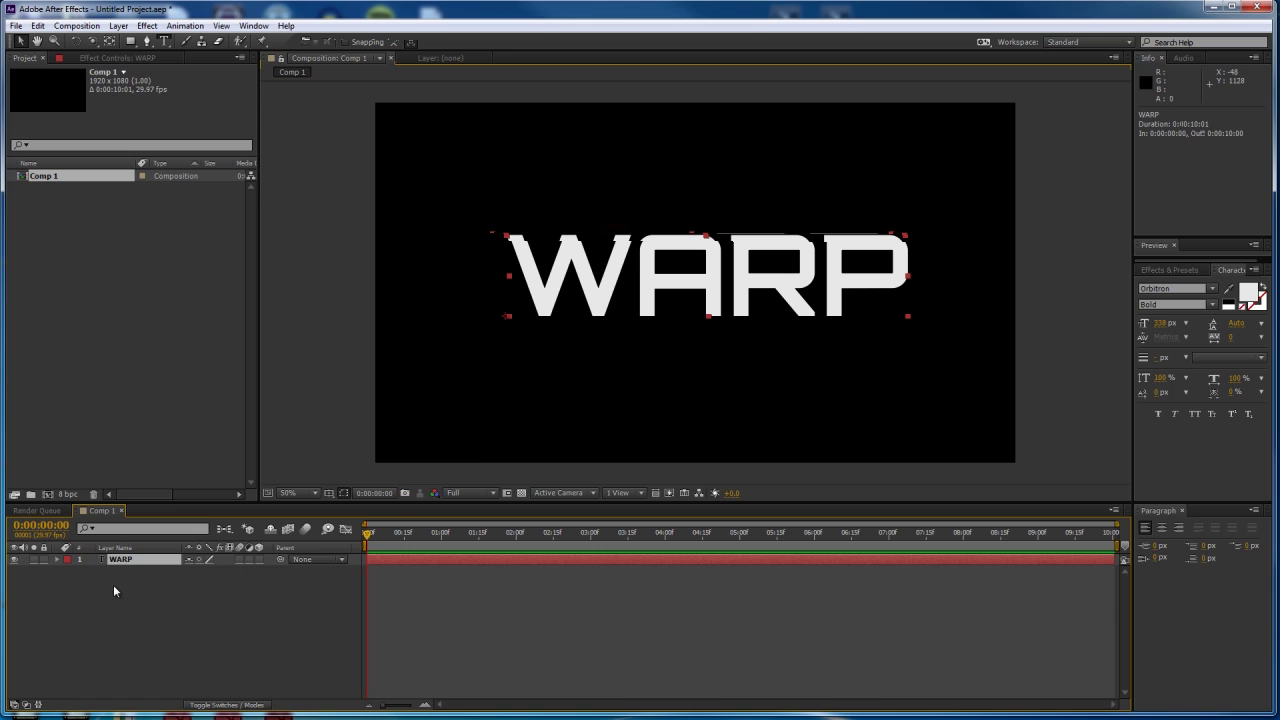
left_click(114, 588)
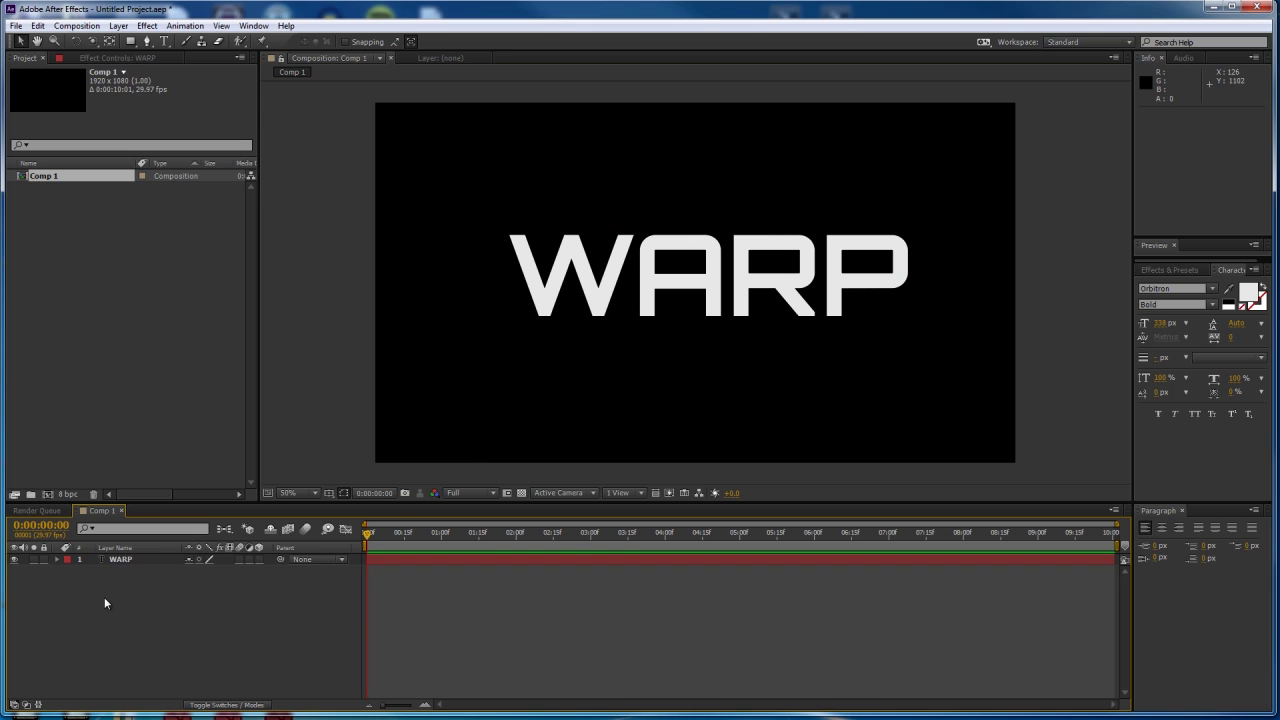
left_click_drag(739, 302, 710, 305)
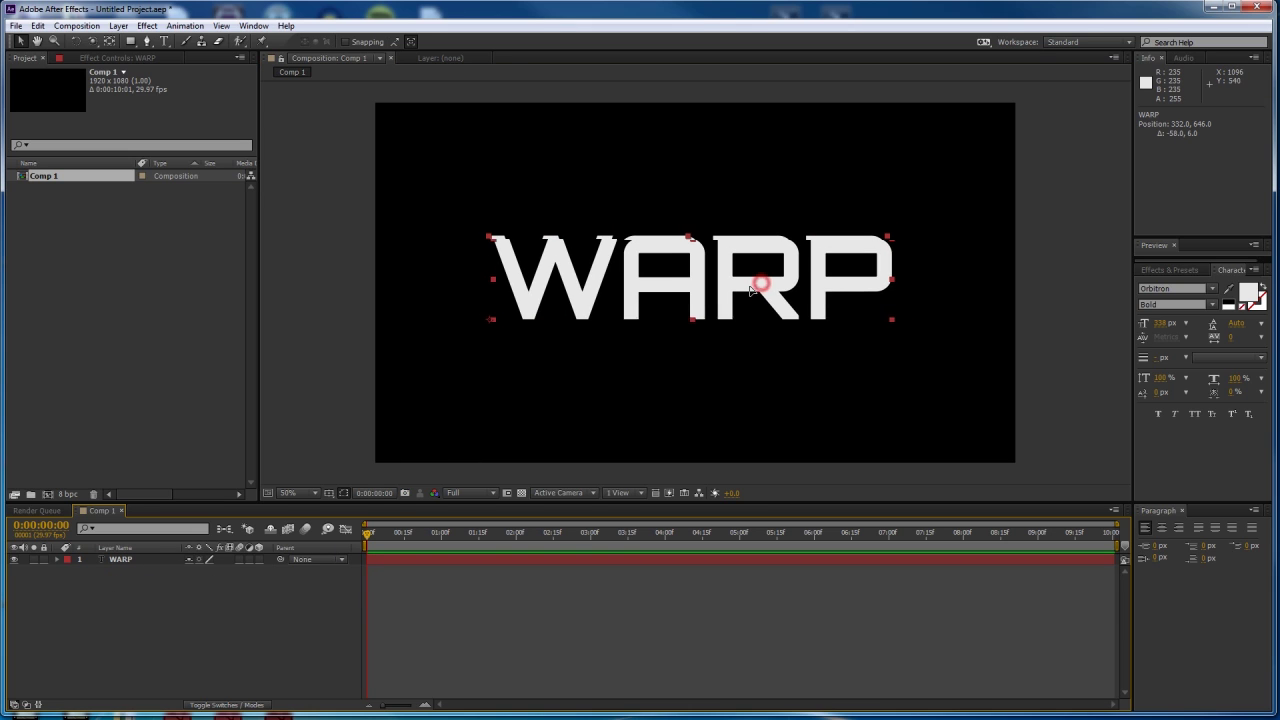
left_click(137, 577)
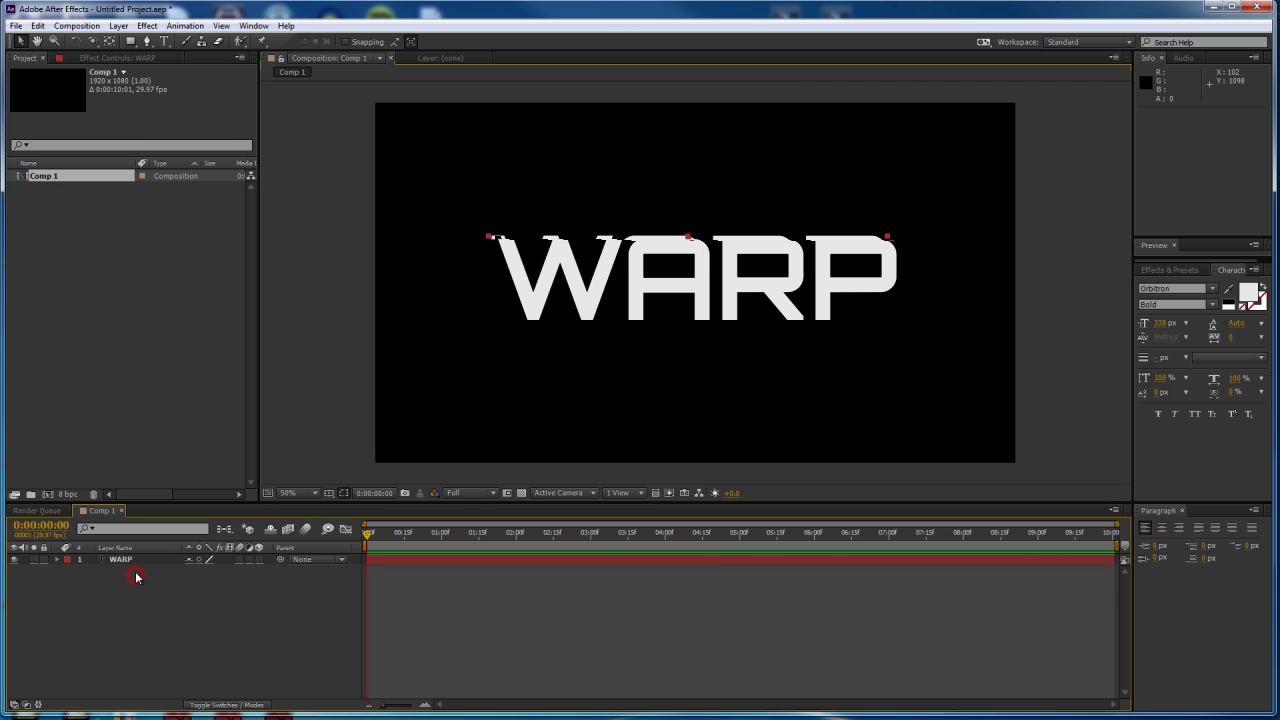
Add a full-frame red solid, apply BCC Particle Emitter 3D to it and preview the particles over the first two seconds.
key("ctrl+y")
key("Return")
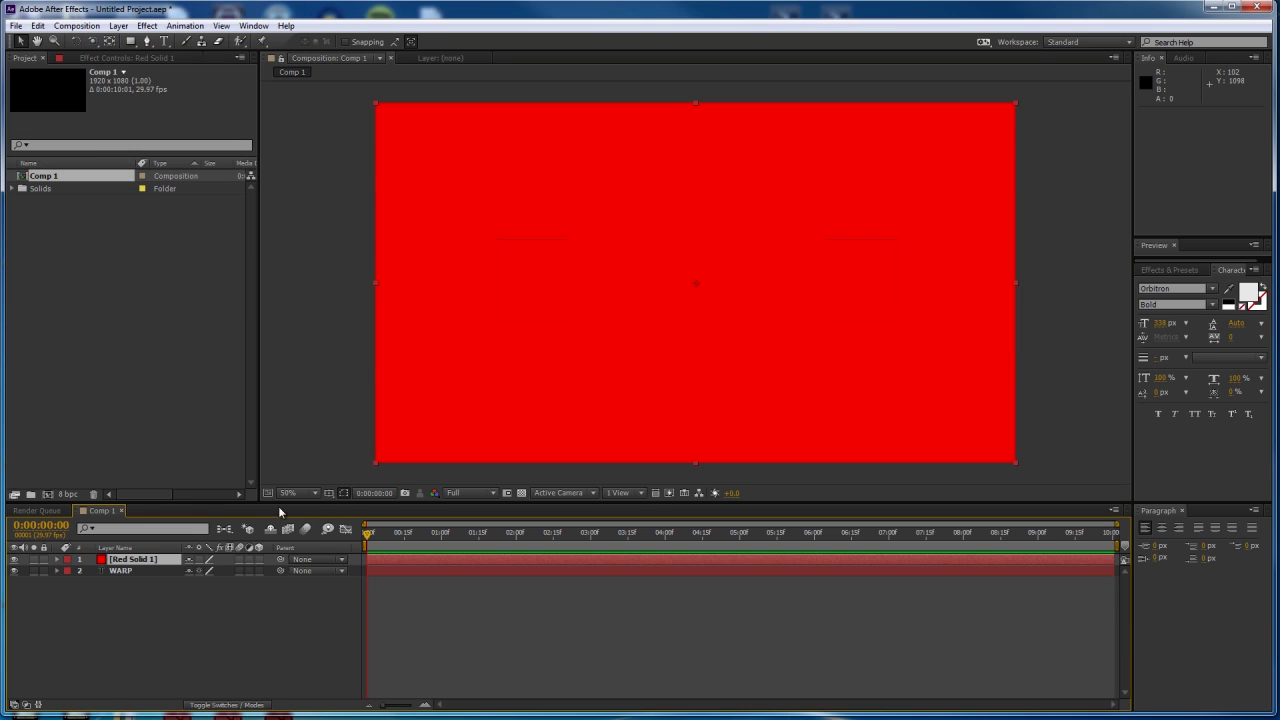
left_click(1170, 270)
left_click_drag(1199, 419, 656, 251)
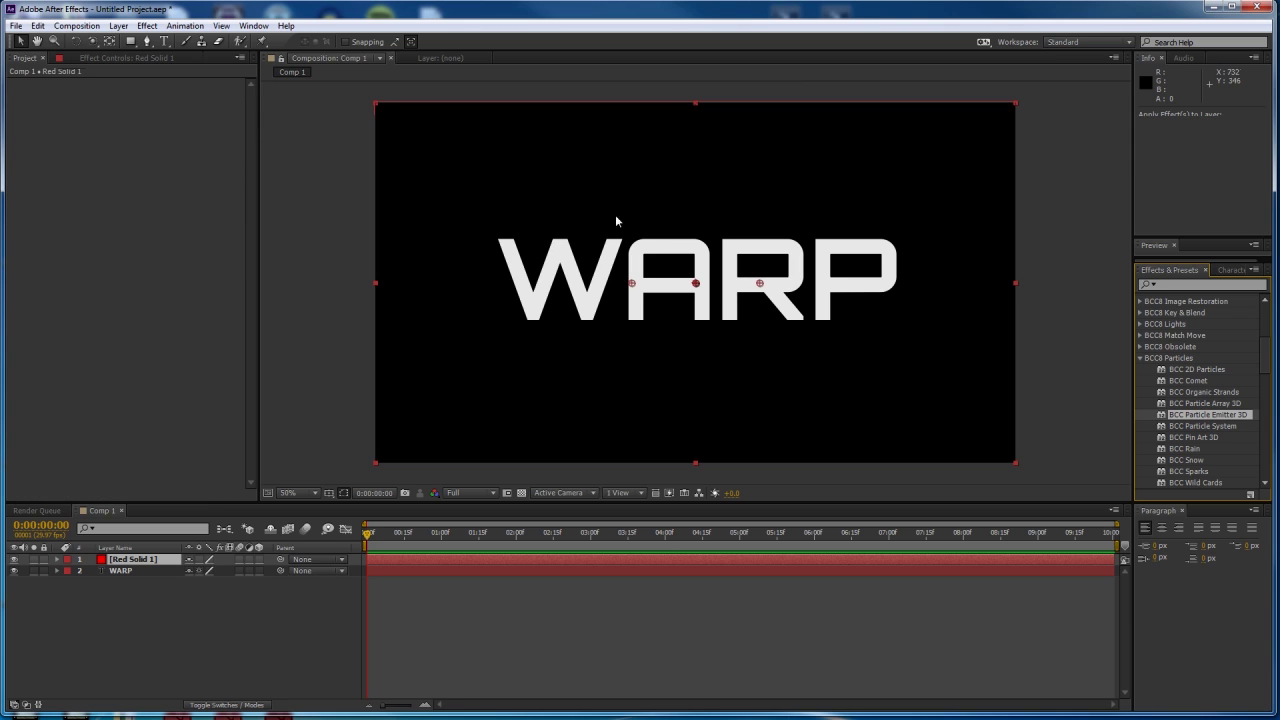
left_click_drag(368, 535, 548, 537)
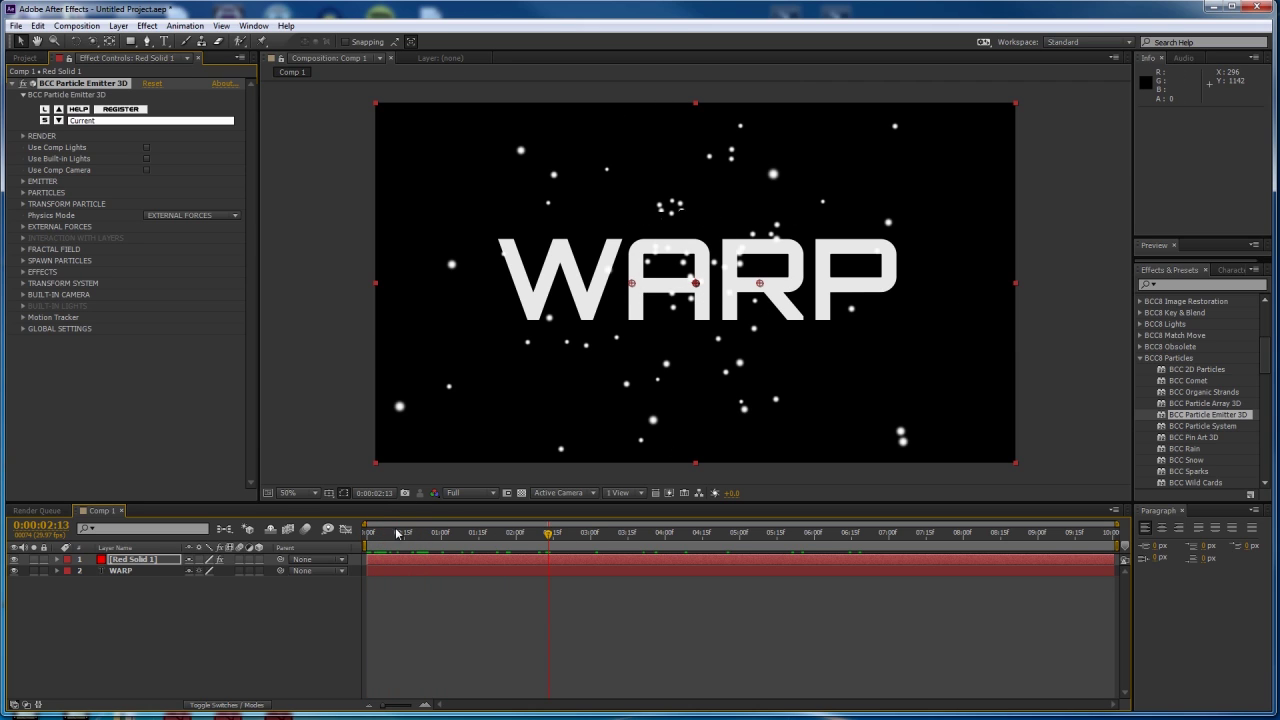
left_click_drag(393, 543, 535, 537)
Set the emitter's Particle Shape to Cards 3D and its Image Layer to the WARP text layer.
key("slash")
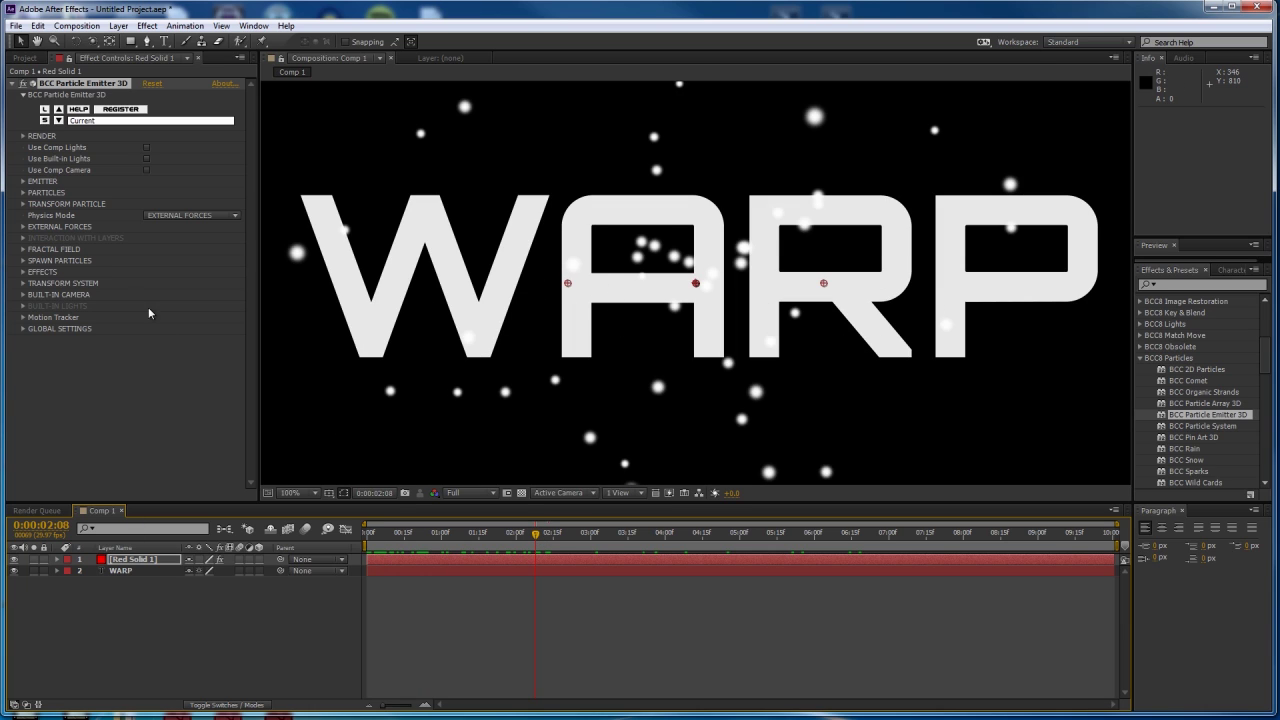
left_click(22, 193)
scroll(150, 200, "down", 3)
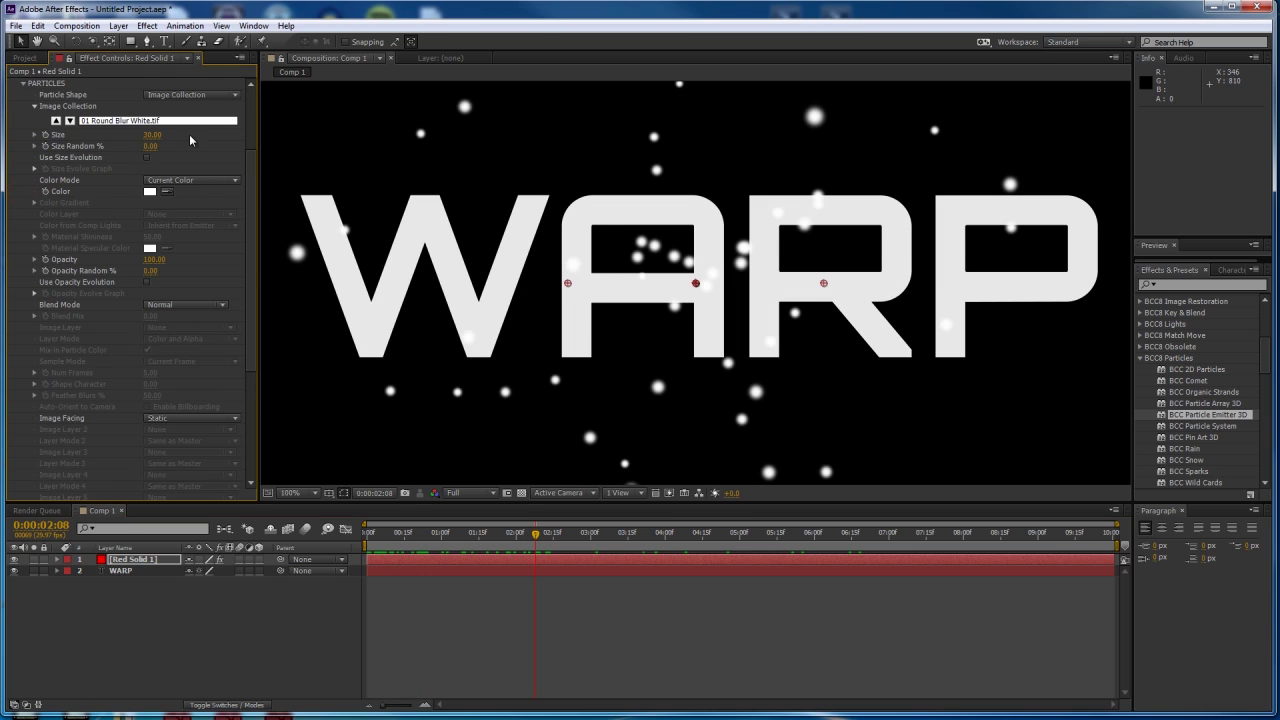
left_click(167, 97)
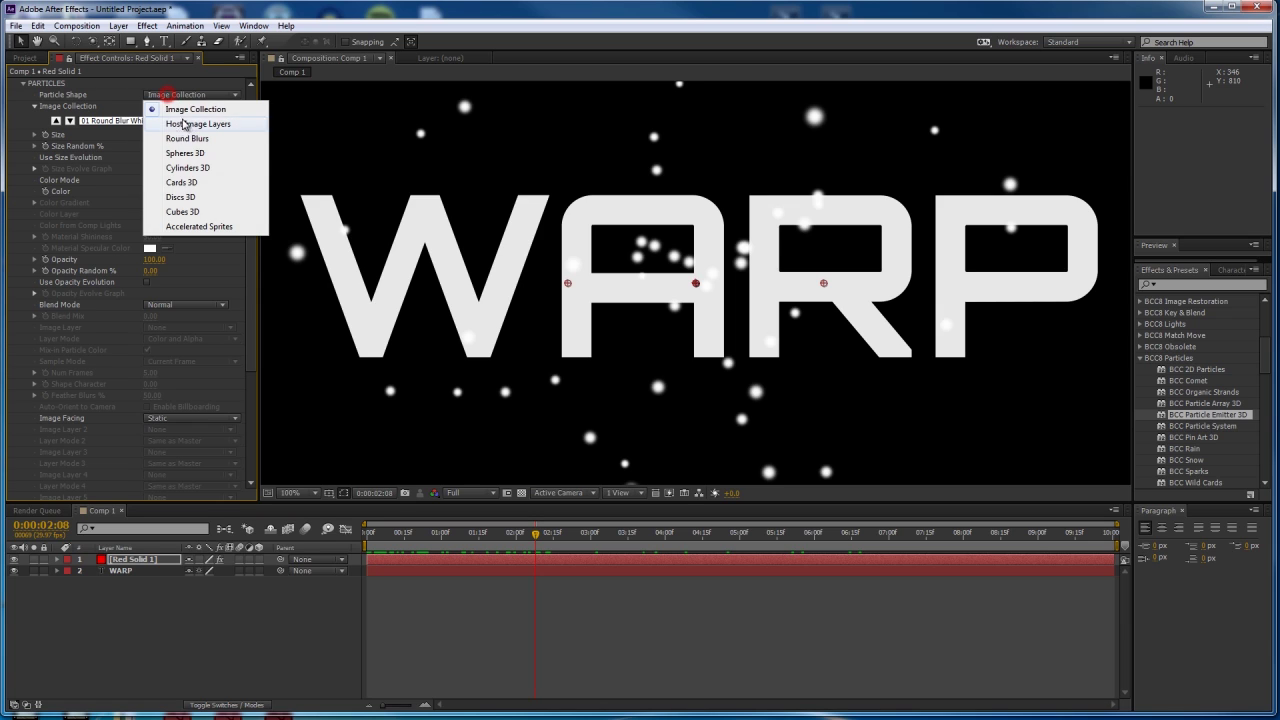
left_click(179, 181)
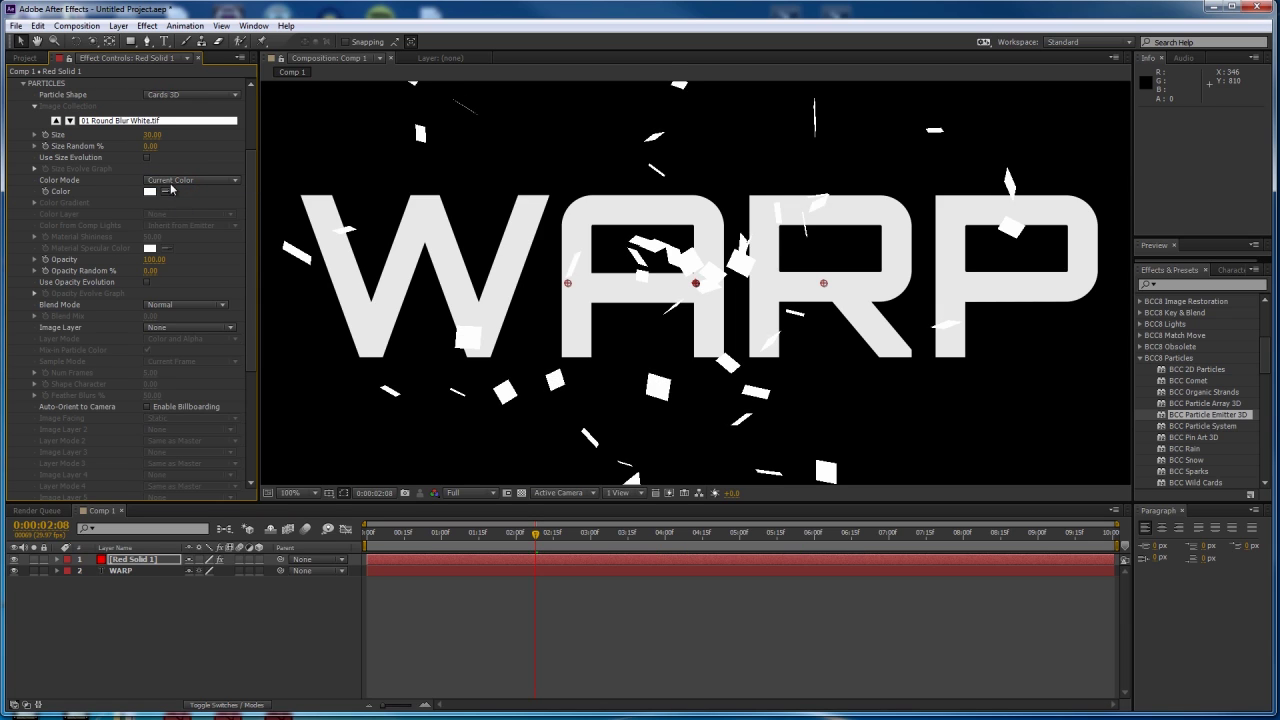
left_click(155, 330)
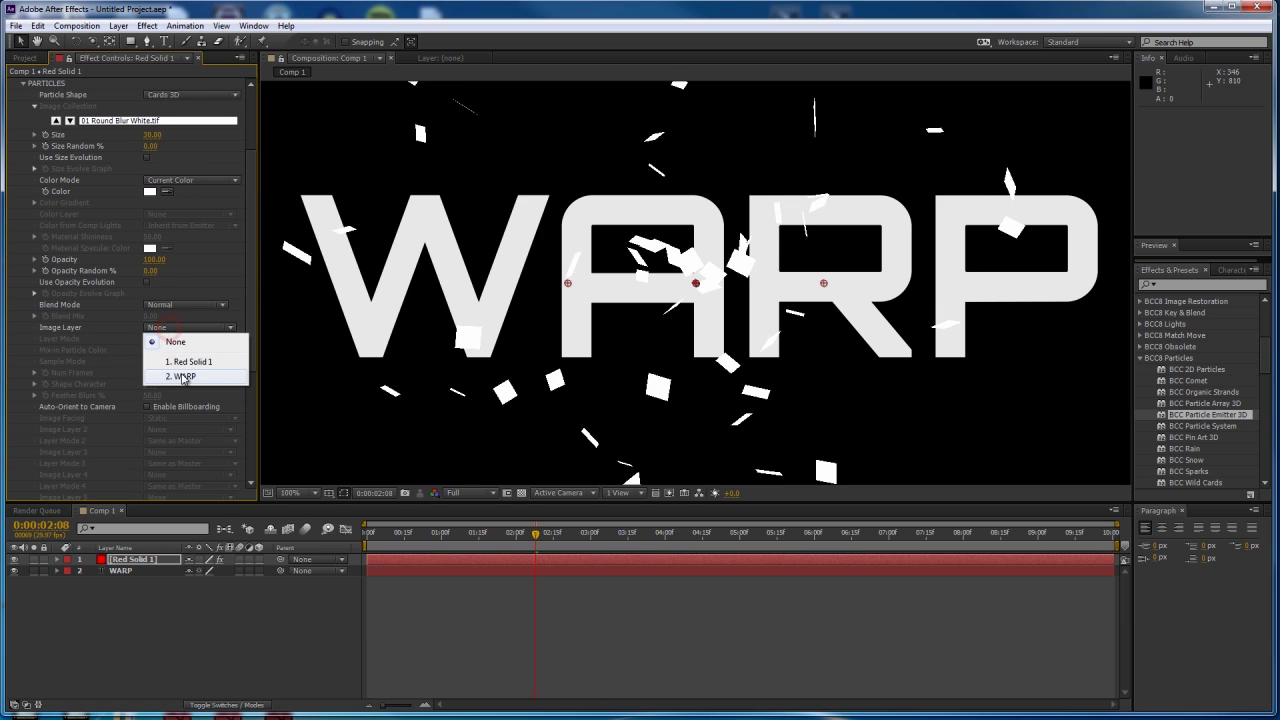
left_click(183, 377)
Preview the text particles over time and increase the particle Size to 314.
key("comma")
key("comma")
left_click_drag(407, 535, 548, 535)
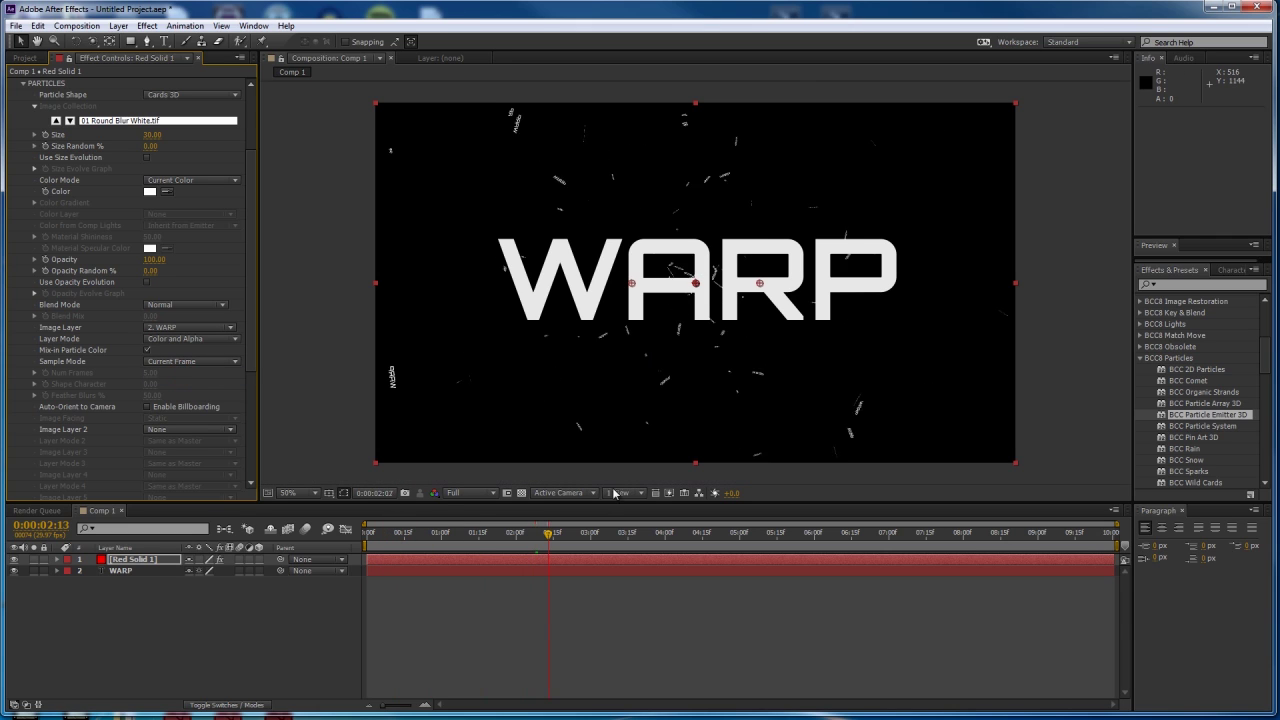
key("period")
key("period")
key("comma")
key("comma")
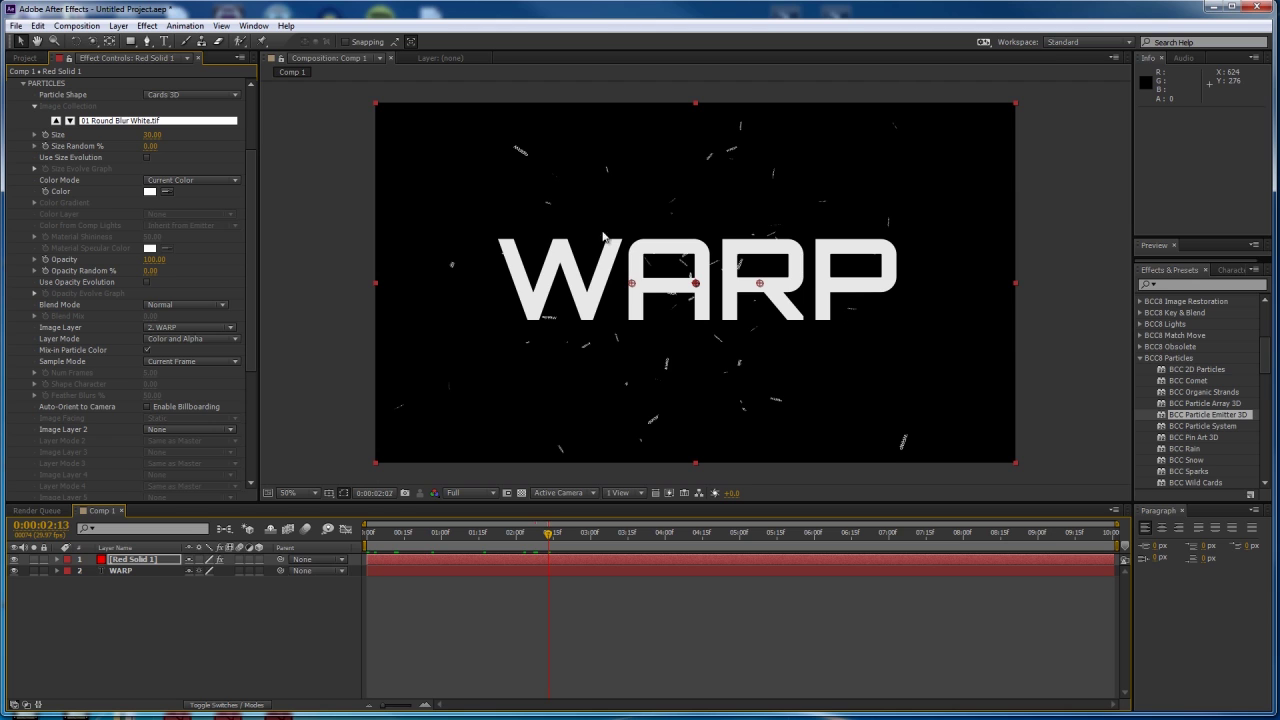
left_click_drag(150, 141, 329, 124)
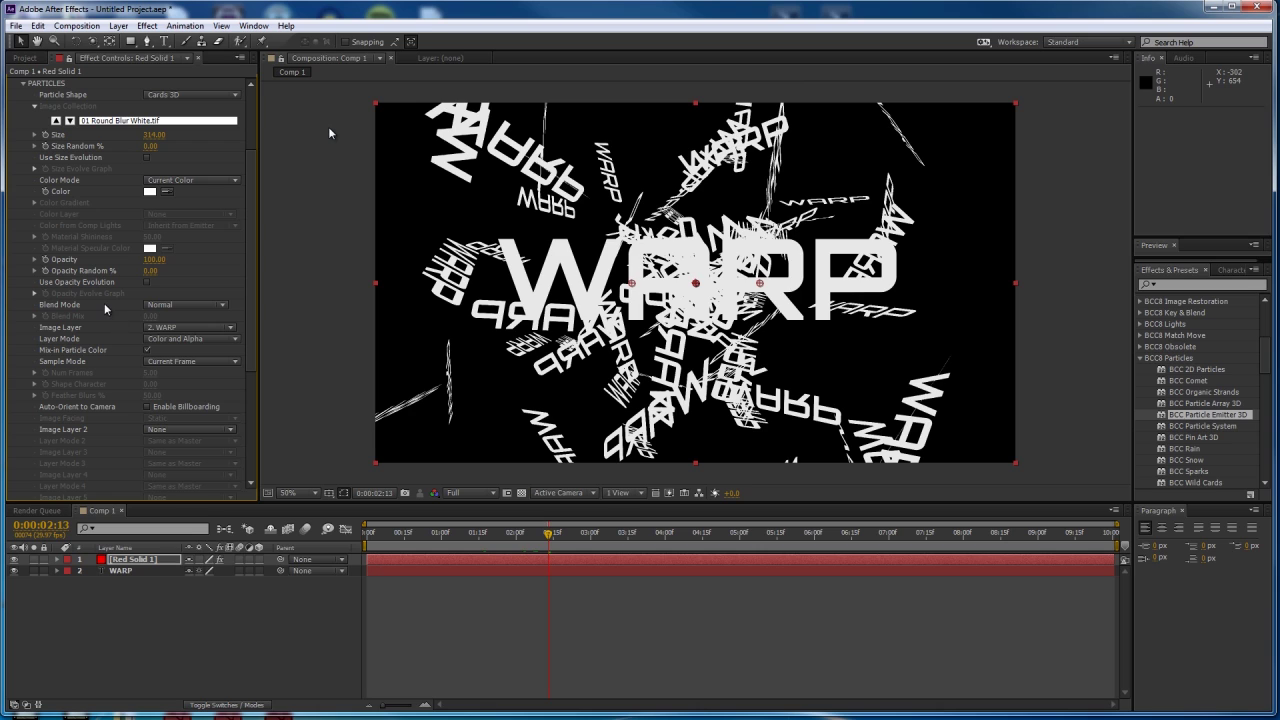
Set the particles' Randomize Orientation to 0 in the Transform Particle settings and preview the motion.
scroll(64, 298, "down", 5)
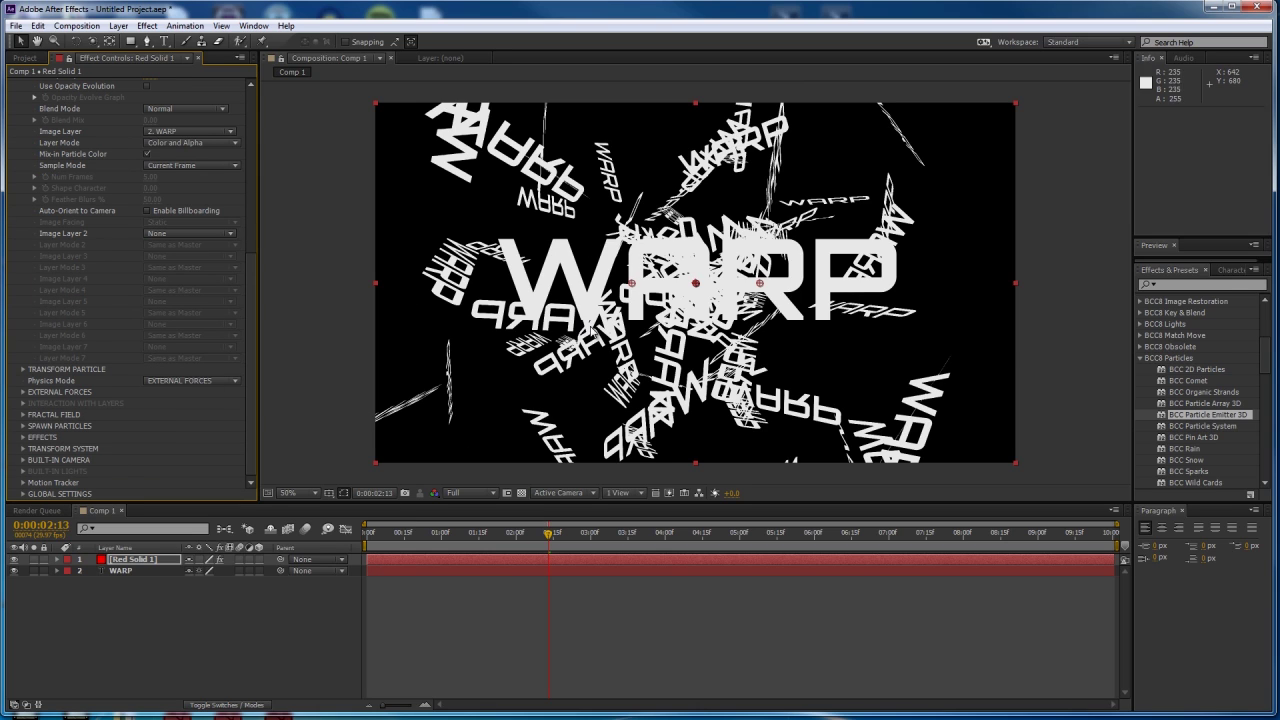
left_click(24, 369)
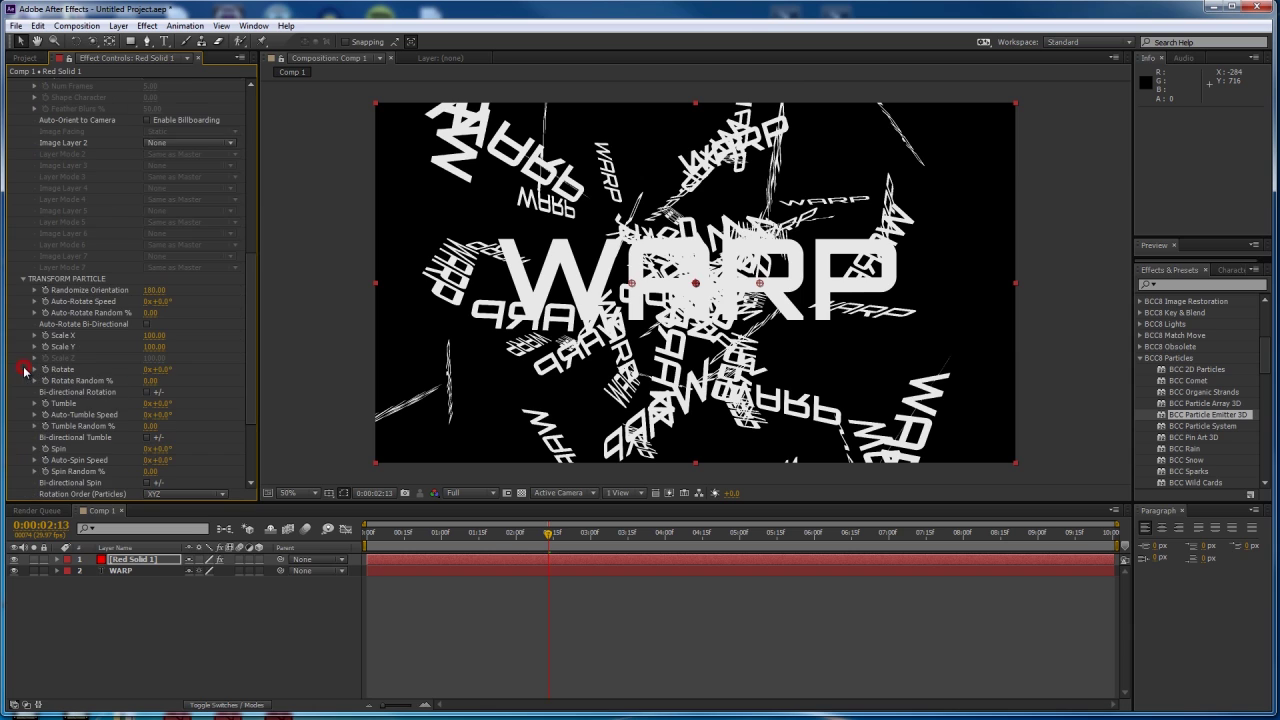
left_click(154, 292)
type("0")
key("Return")
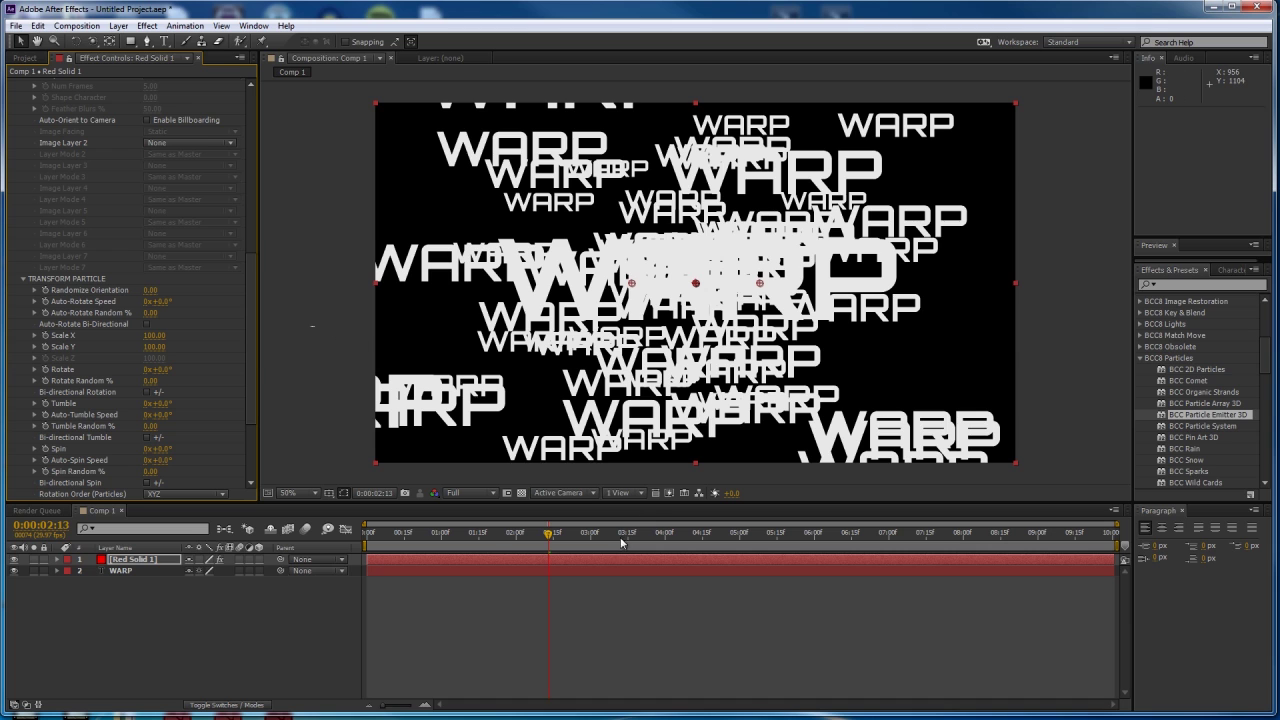
left_click(425, 535)
left_click(522, 535)
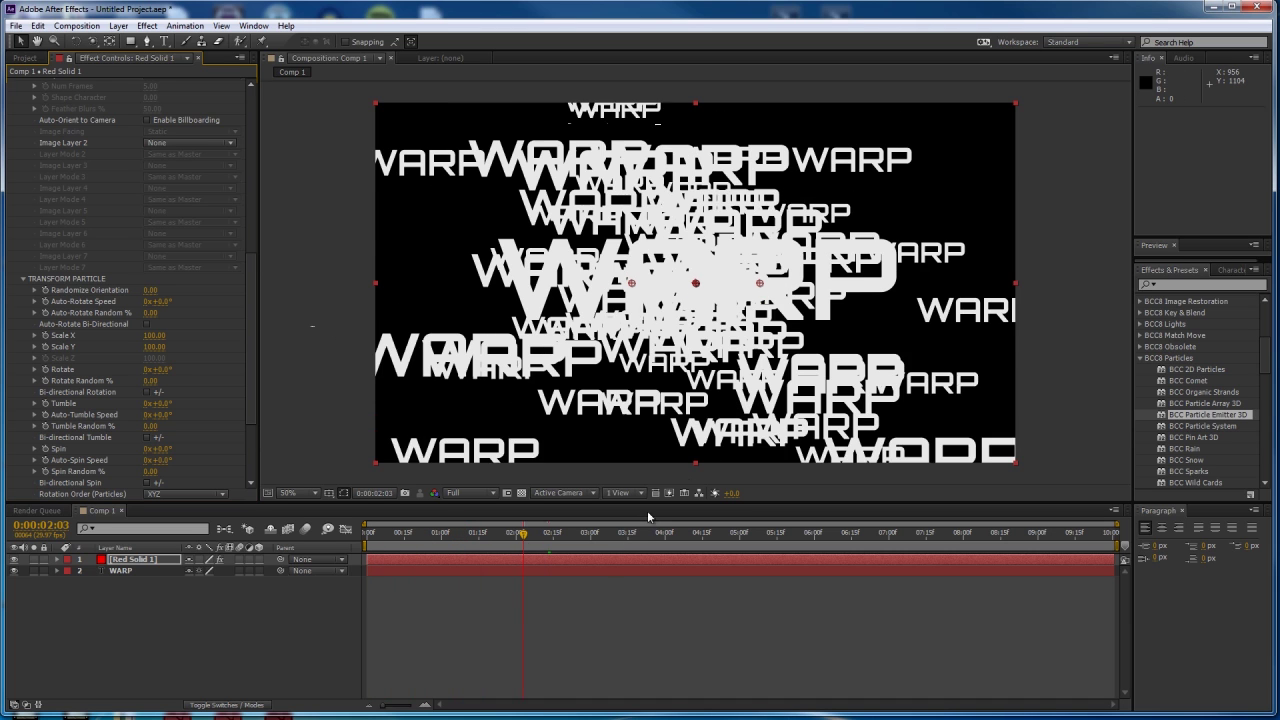
left_click(423, 535)
left_click(541, 535)
Change the particle emitter's Direction to Forward in the Emitter settings.
left_click(29, 280)
scroll(81, 279, "up", 10)
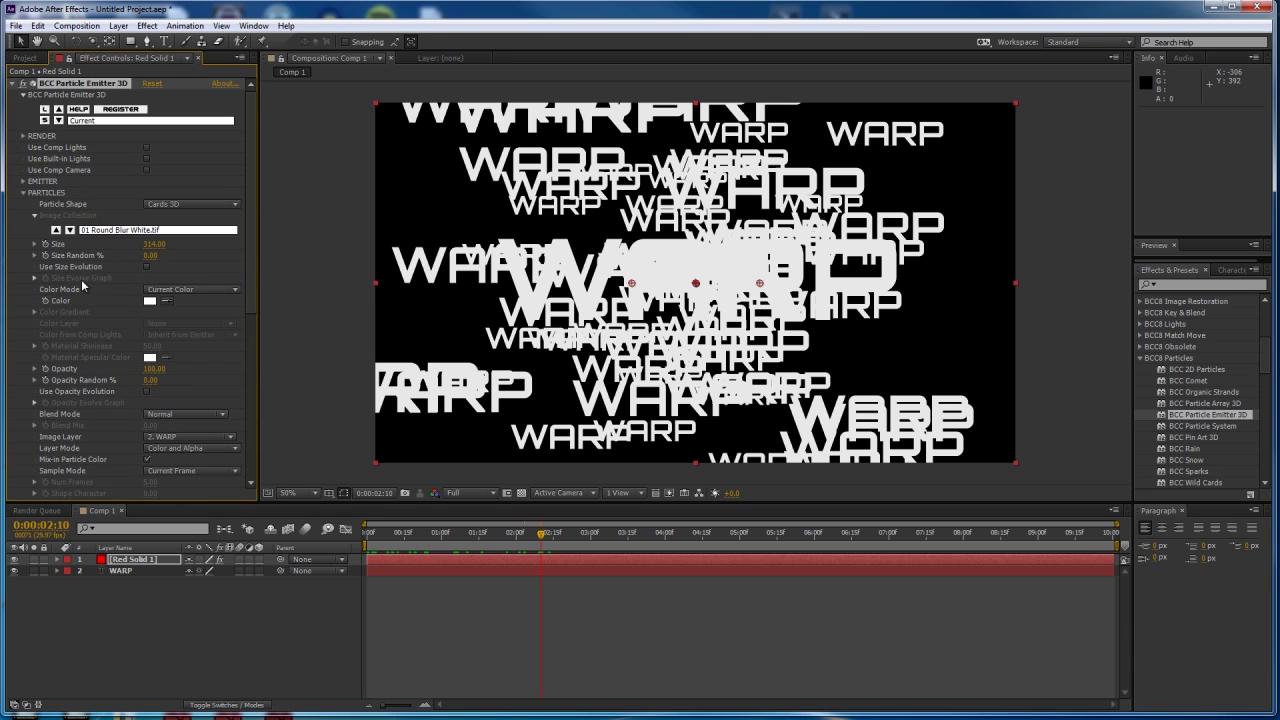
left_click(23, 193)
left_click(23, 181)
scroll(34, 201, "down", 3)
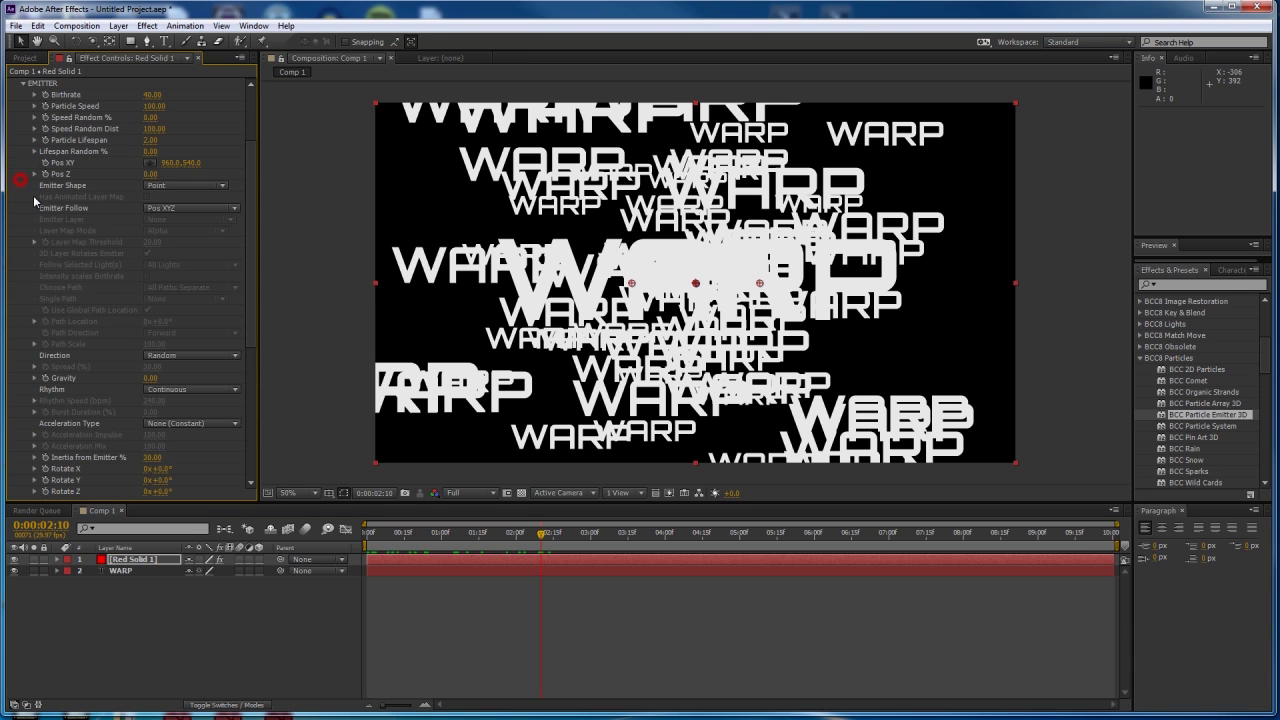
left_click(172, 357)
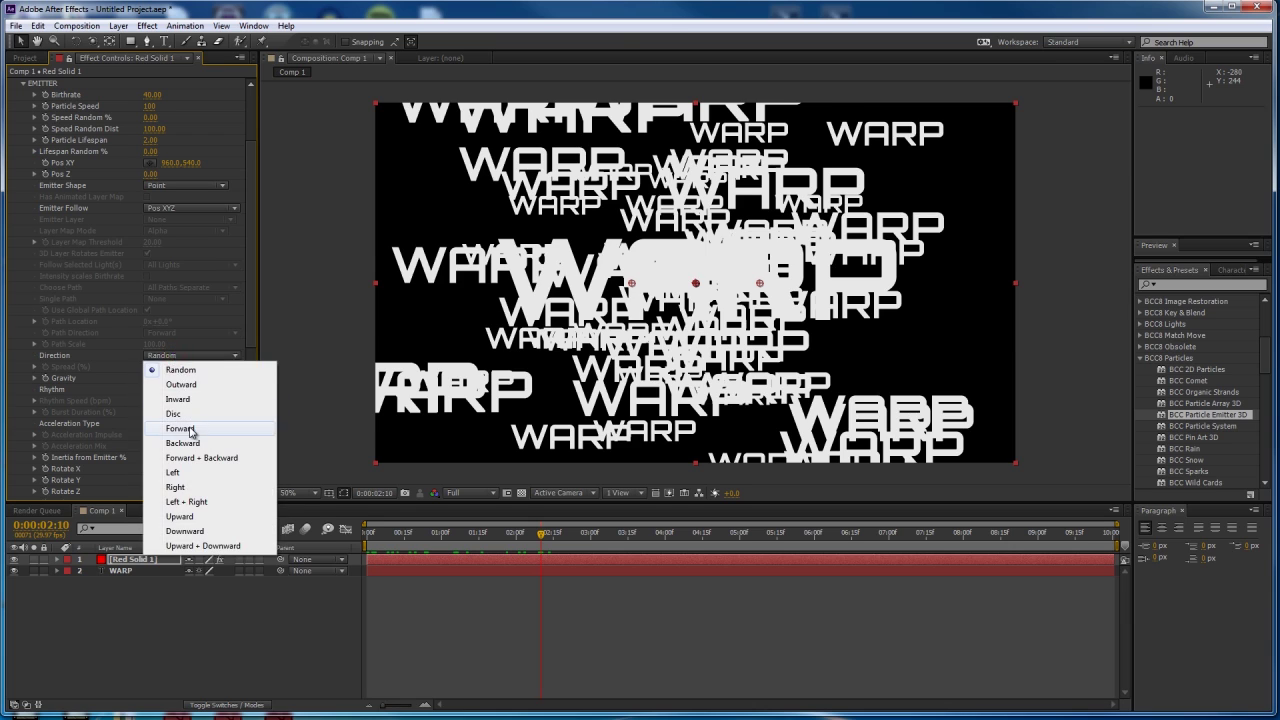
left_click(193, 430)
Set the emitter's Spread to 0% and preview the particle animation.
left_click(150, 367)
type("0")
key("Return")
left_click_drag(457, 532, 375, 540)
left_click(490, 531)
key("space")
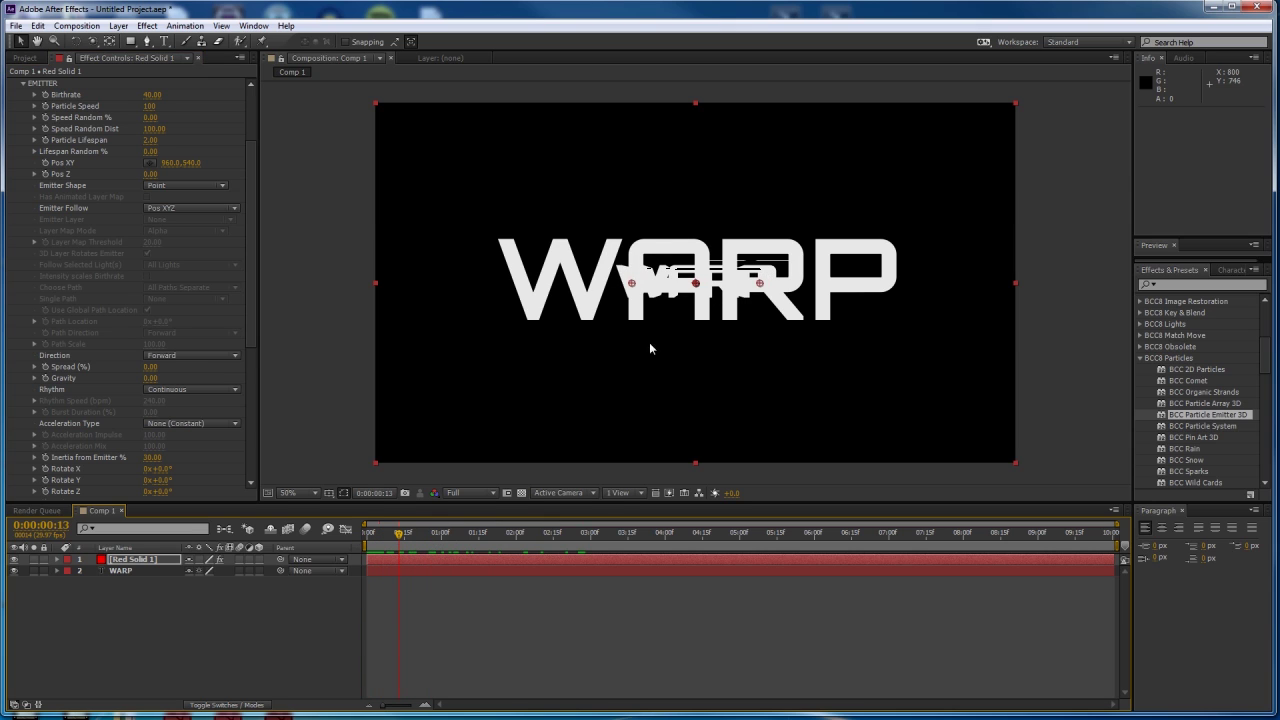
key("space")
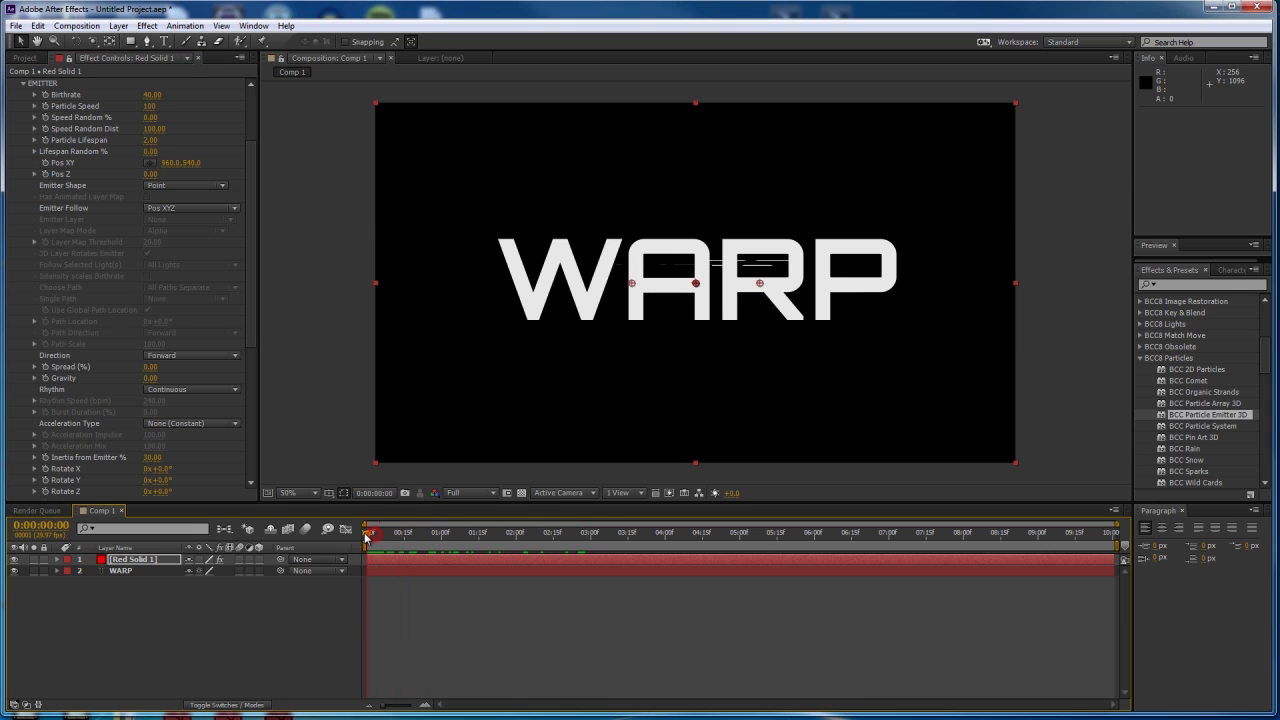
Set the emitter's Particle Speed to 10 and preview the particles over the first second.
scroll(104, 195, "up", 3)
left_click(148, 196)
type("10")
key("Return")
mouse_move(372, 535)
left_mouse_down()
mouse_move(608, 535)
mouse_move(400, 535)
mouse_move(446, 535)
left_mouse_up()
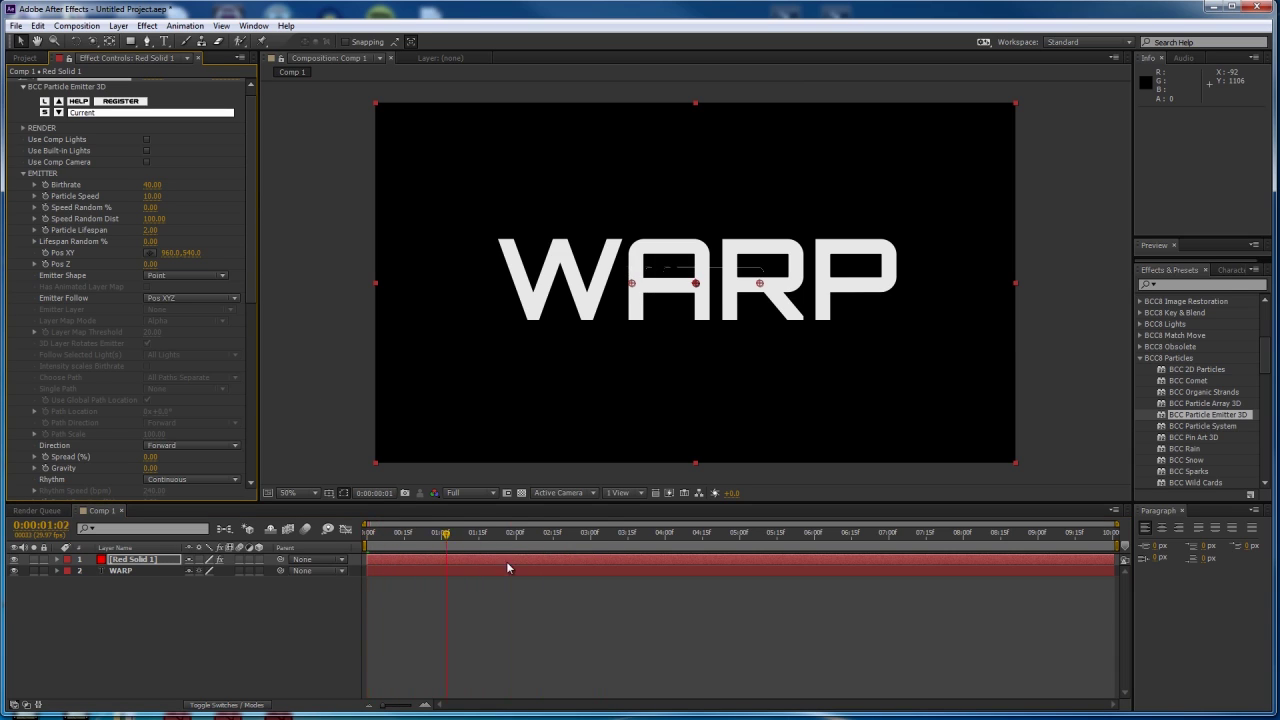
Start keyframing the emitter's Pos Z at the first frame and set it to -15 at 0:00:01:18.
key("Home")
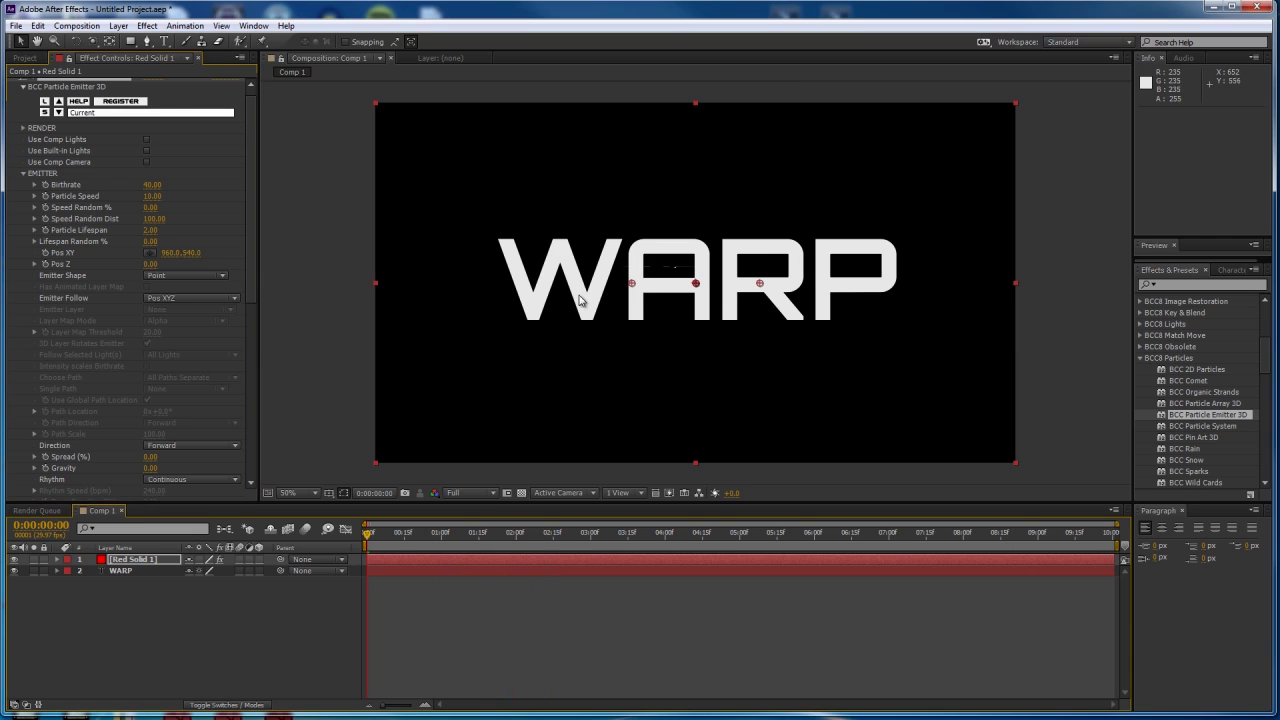
left_click(44, 264)
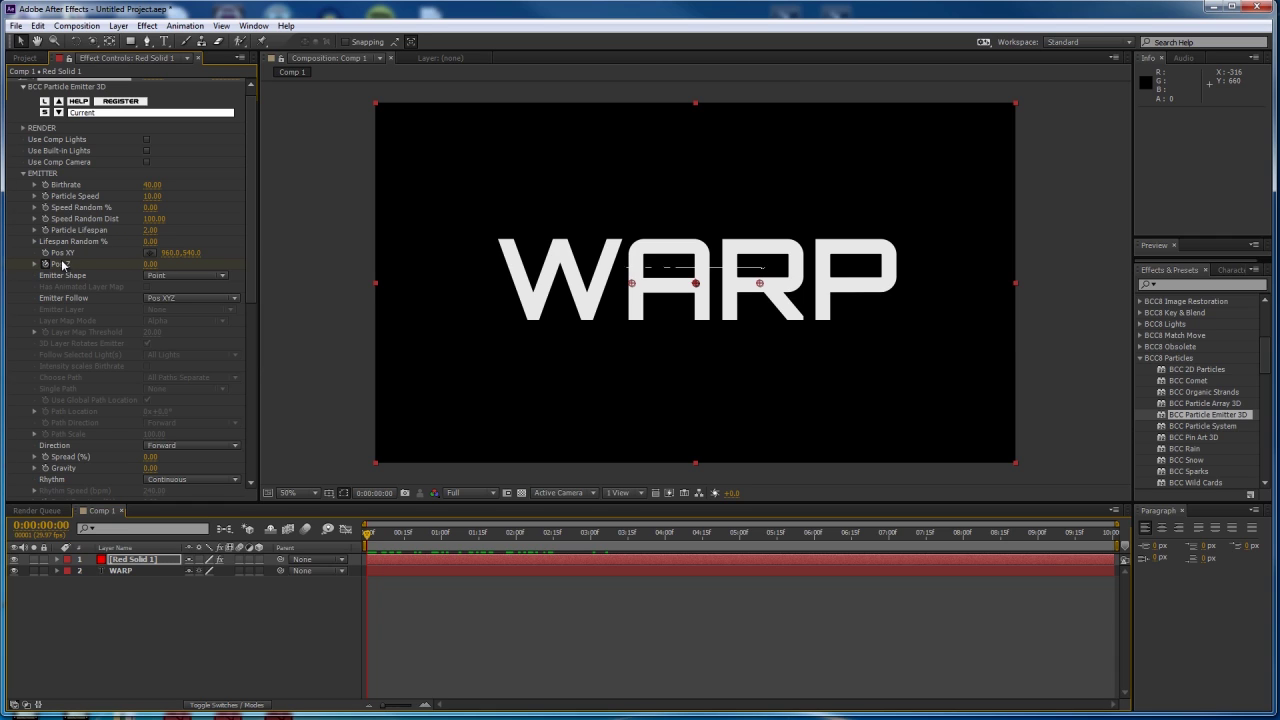
left_click_drag(434, 548, 462, 547)
key("equal")
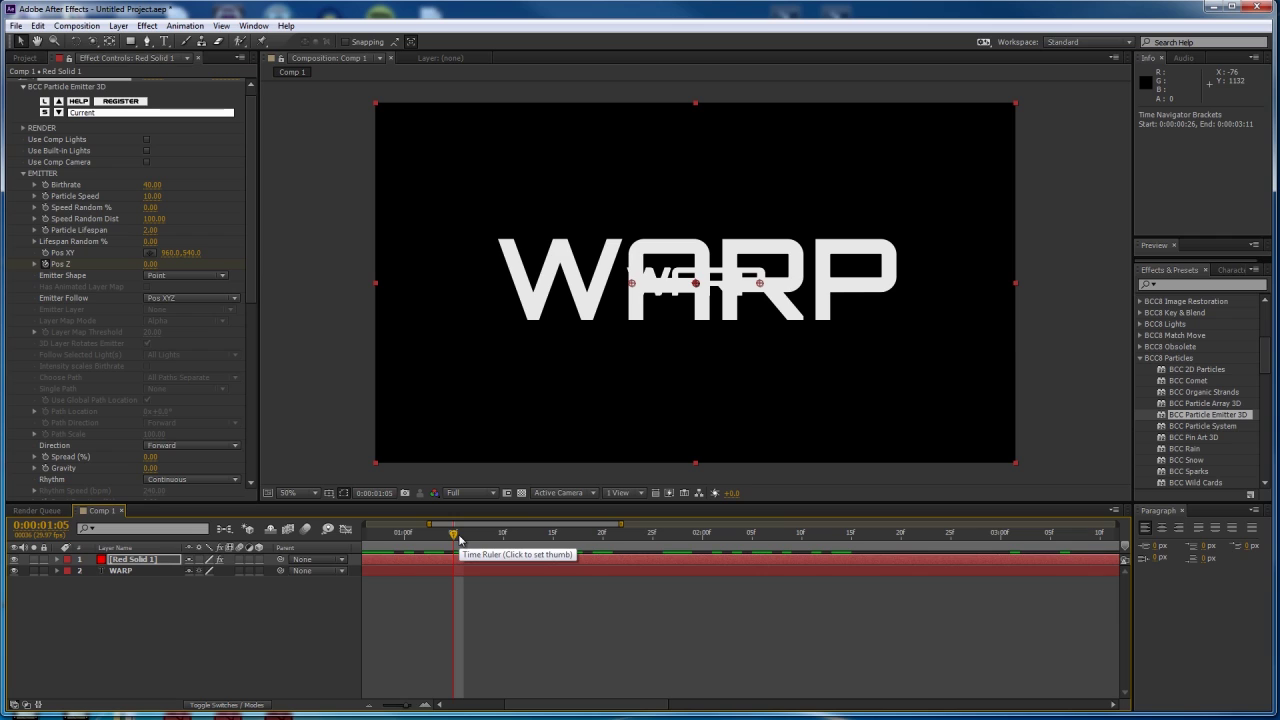
left_click_drag(459, 540, 583, 540)
mouse_move(150, 264)
left_mouse_down()
mouse_move(52, 270)
mouse_move(104, 267)
mouse_move(75, 265)
left_mouse_up()
left_click(146, 263)
key("Return")
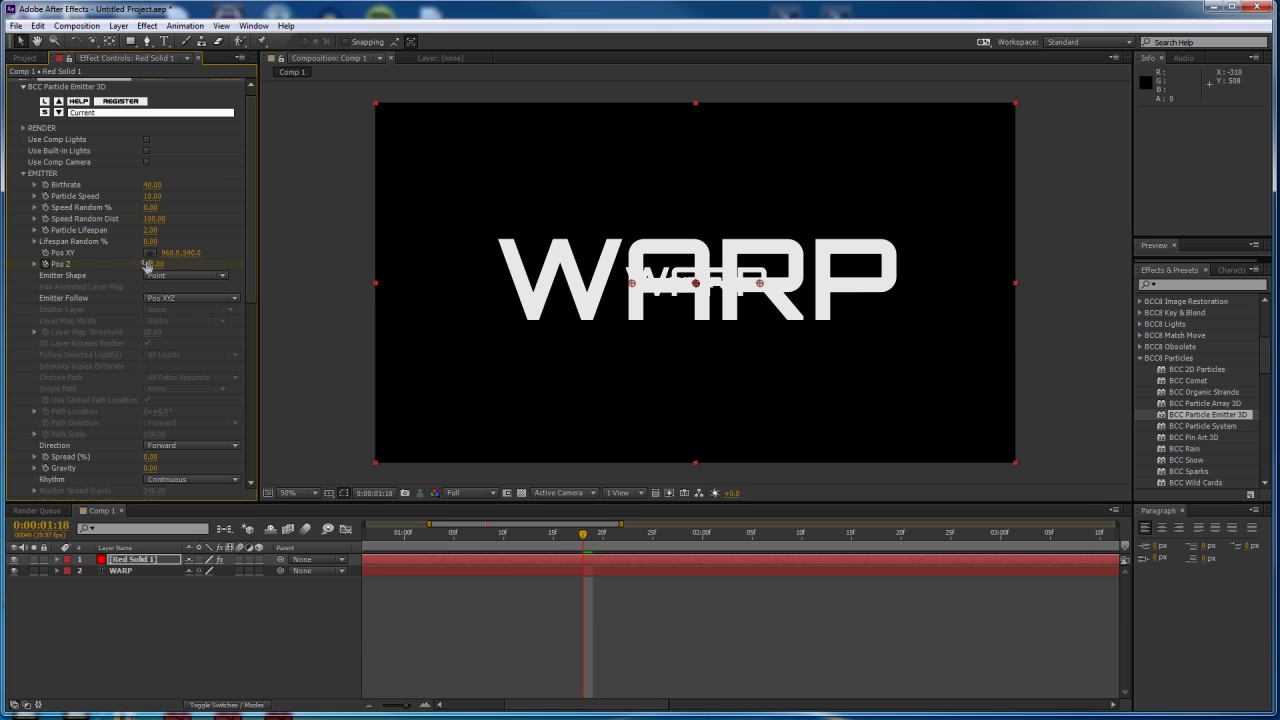
left_click(444, 533)
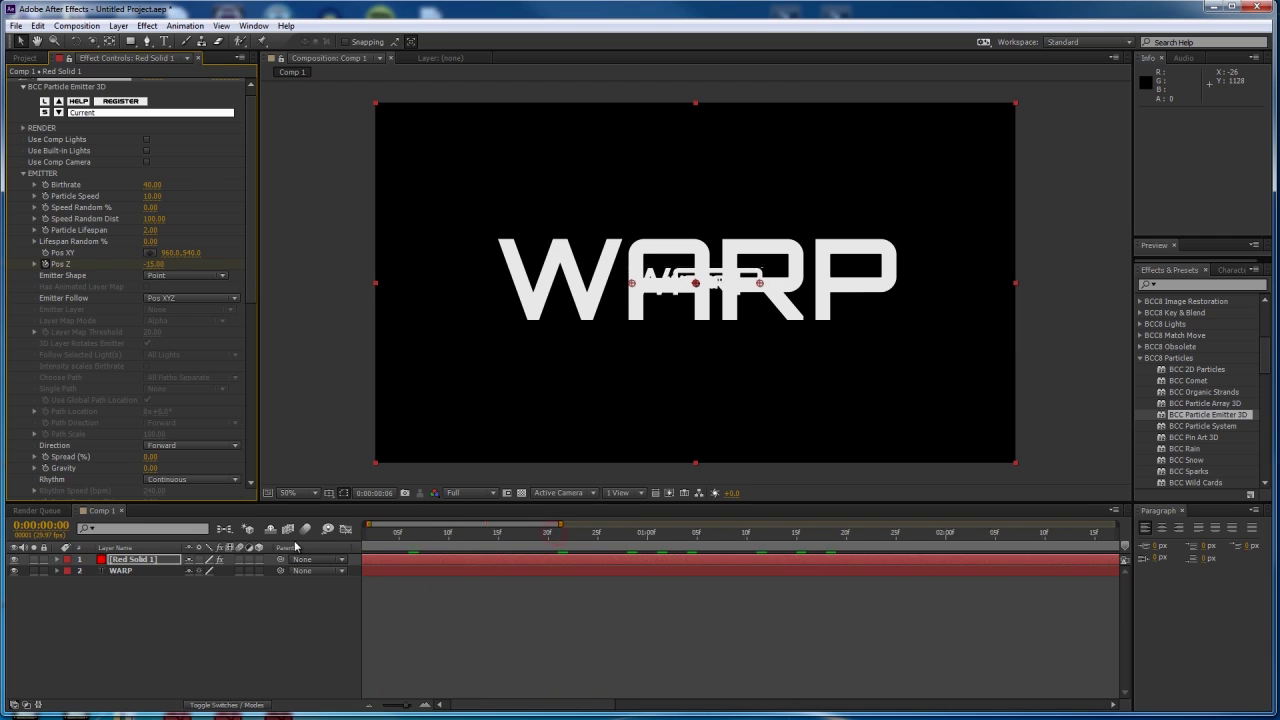
Preview the particle animation from the start and hide the original WARP text layer to check only the particles.
key("KP_0")
key("space")
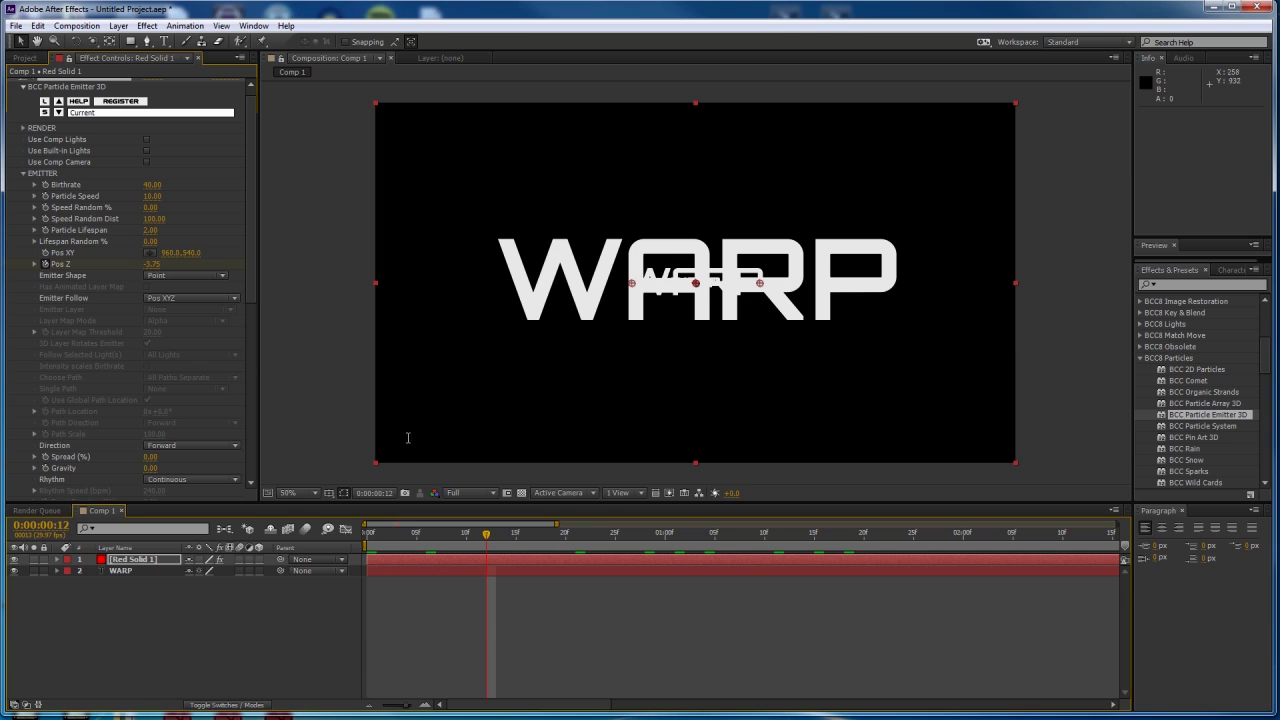
left_click(15, 570)
left_click_drag(398, 534, 449, 545)
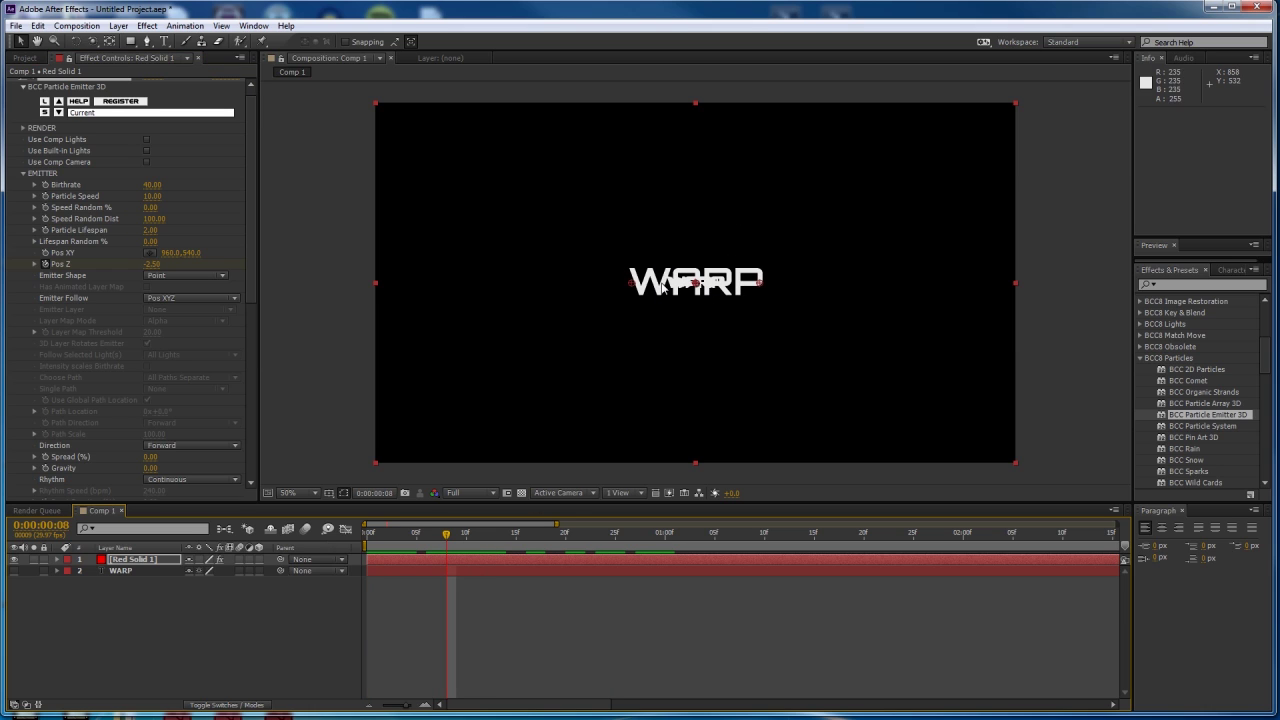
Set the emitter's Inertia from Emitter to 0% and preview the particle motion over the first second.
scroll(54, 314, "down", 3)
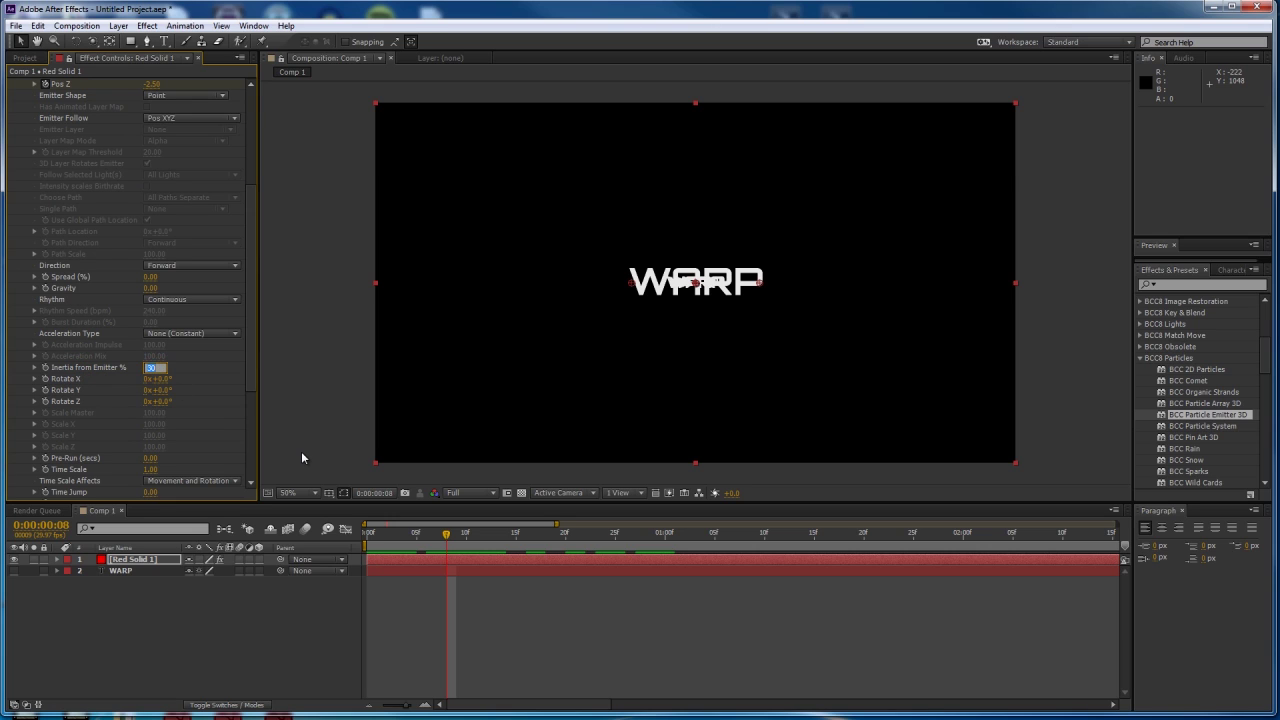
type("0")
key("Return")
left_click_drag(400, 538, 659, 543)
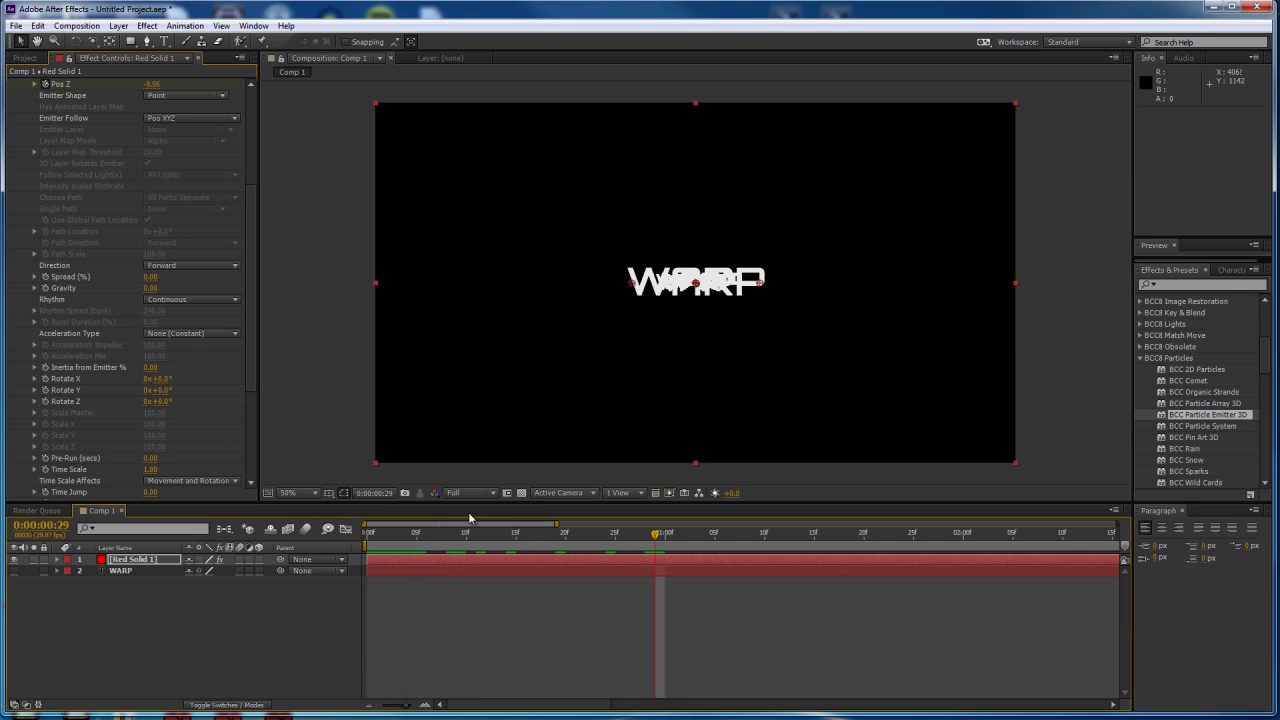
left_click_drag(408, 538, 546, 536)
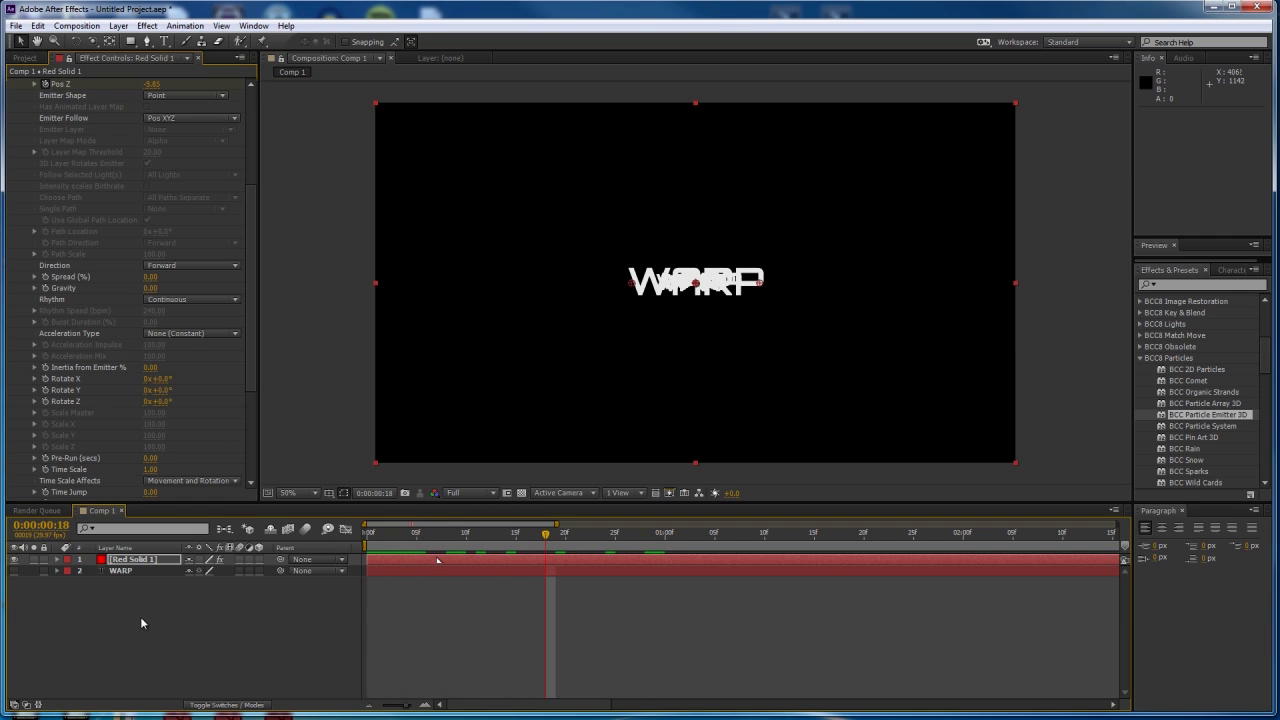
Add a two-node camera to the composition using the 24mm preset.
left_click(130, 598)
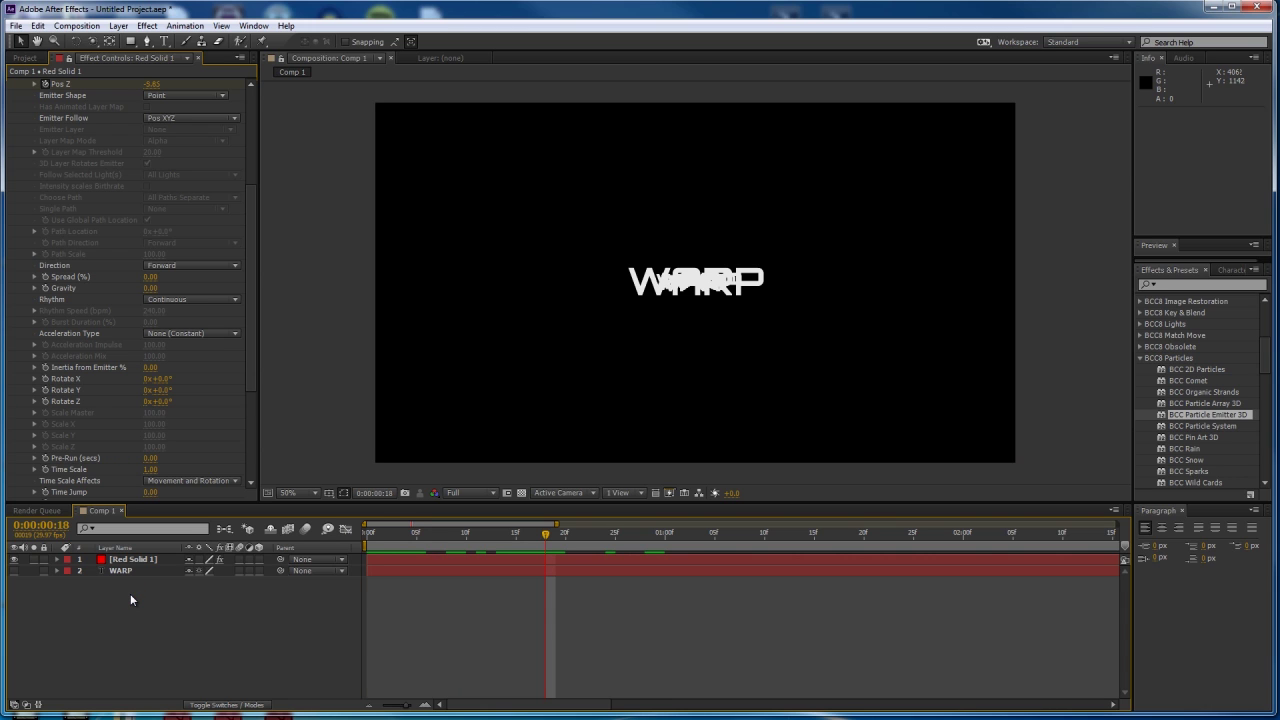
key("ctrl+alt+shift+c")
left_click(693, 290)
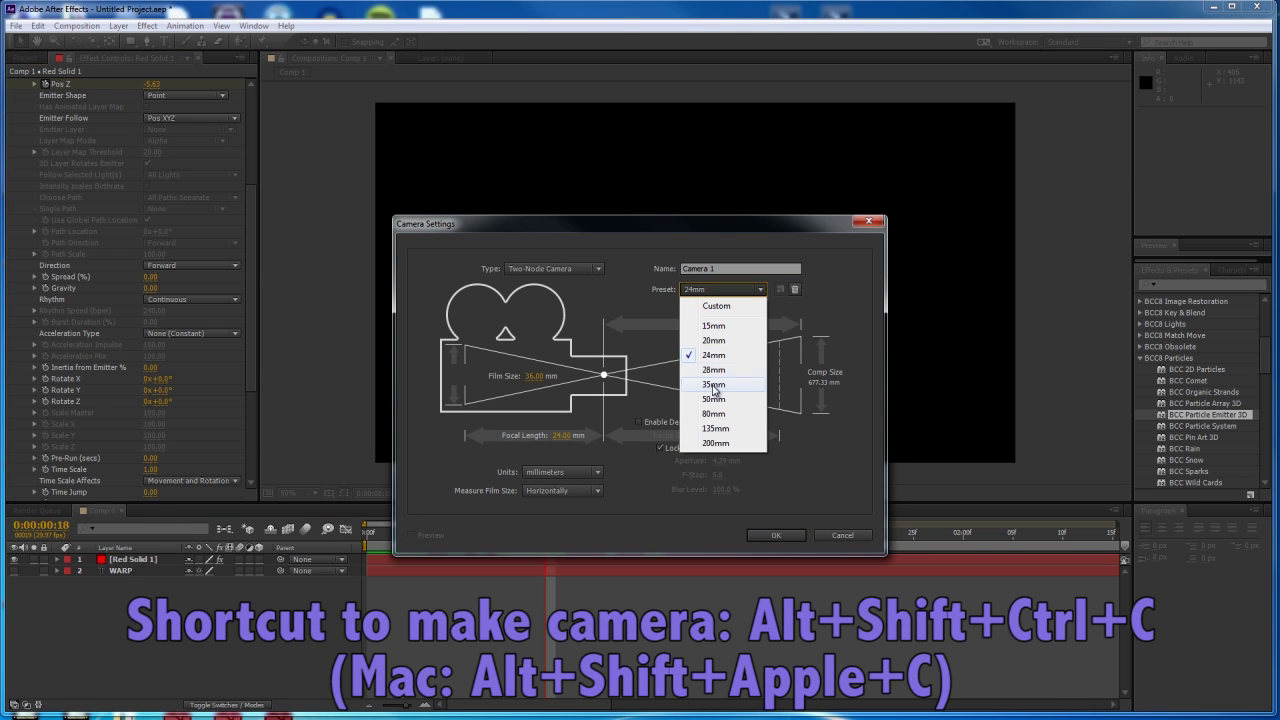
left_click(768, 534)
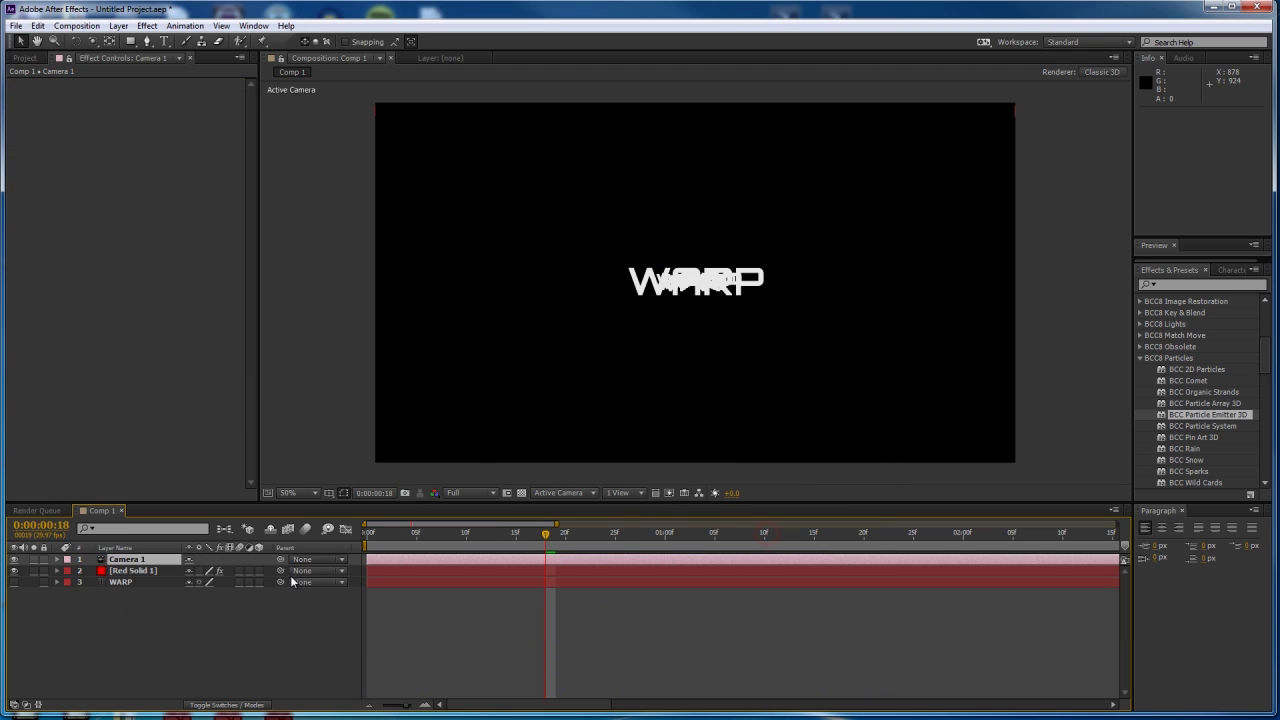
Enable Use Comp Camera for the Red Solid 1 particle emitter and return to the first frame with the WARP layer shown.
left_click(128, 572)
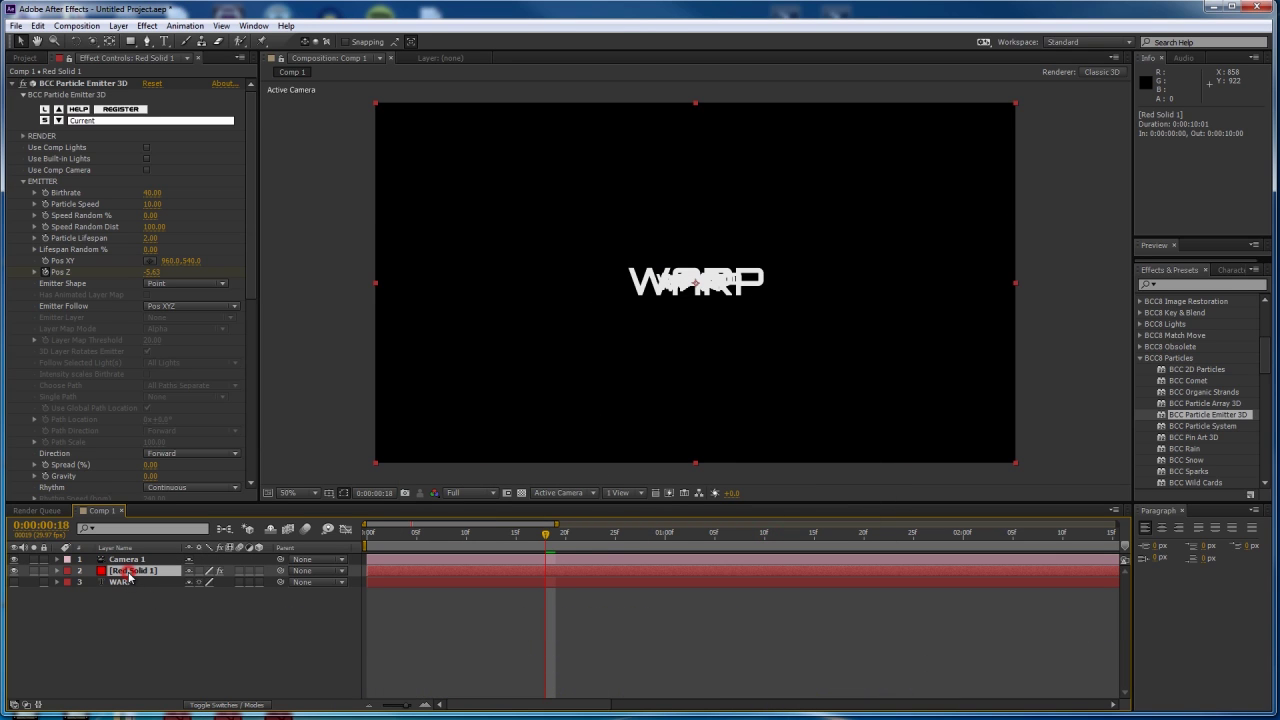
left_click(147, 170)
left_click_drag(434, 534, 635, 534)
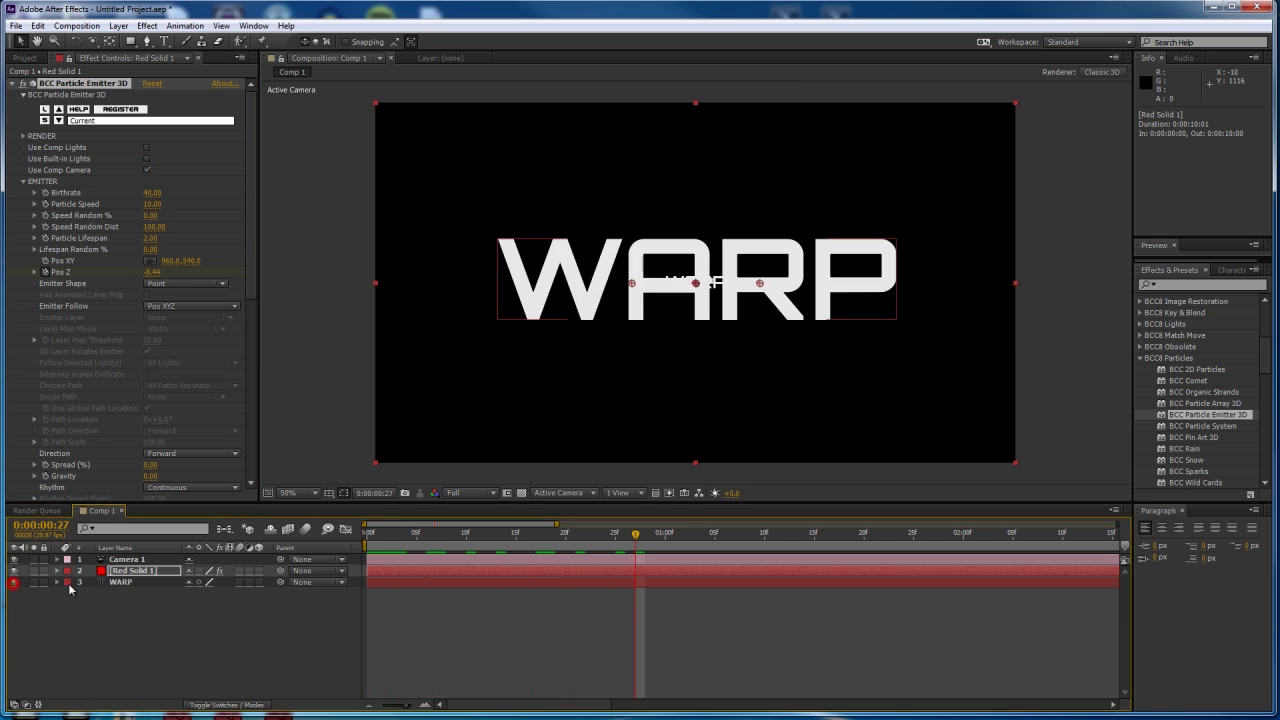
left_click_drag(394, 534, 368, 534)
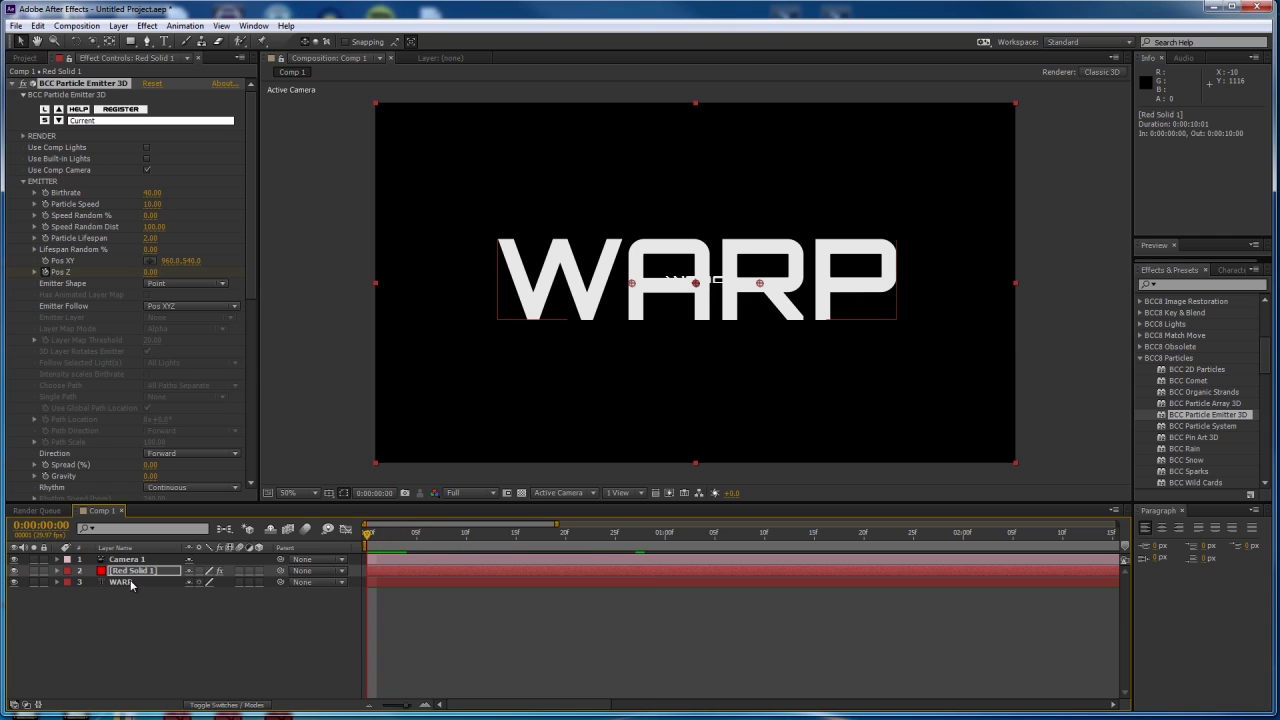
Set the particle Size to 2158 to match the WARP text and check it over the first frames.
left_click(22, 182)
left_click(24, 194)
left_click_drag(368, 540, 387, 536)
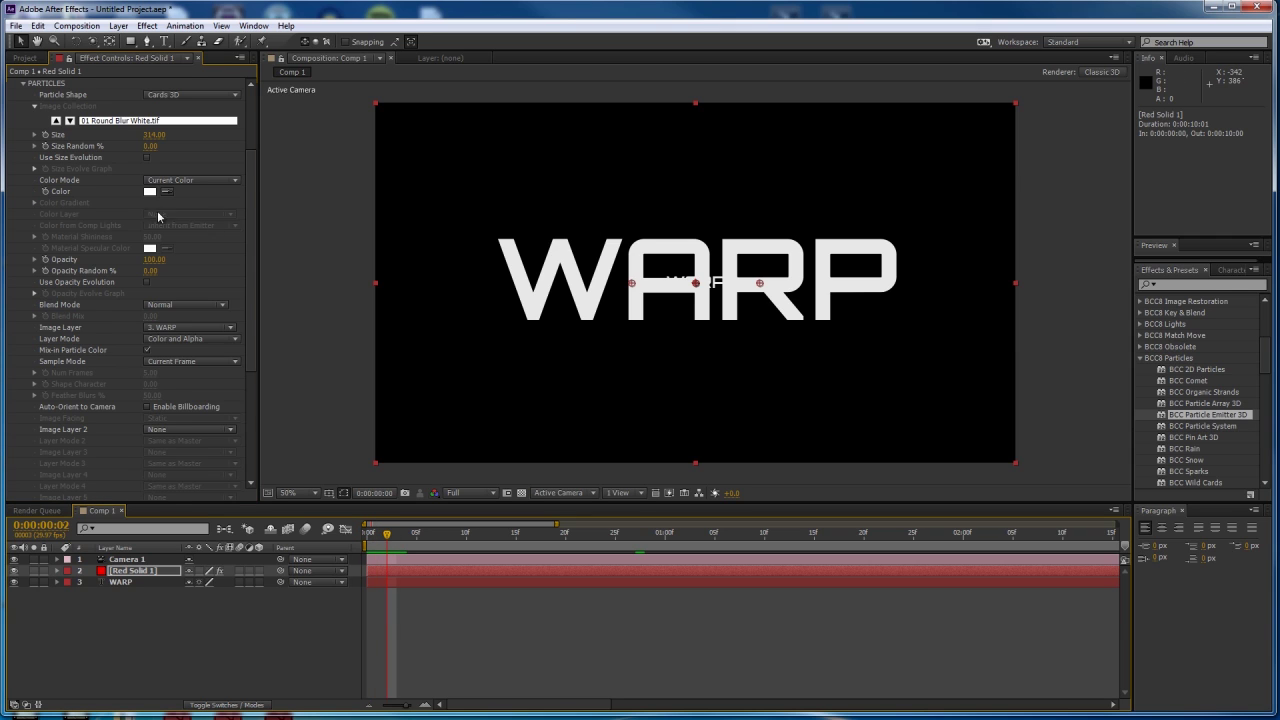
left_click_drag(157, 133, 893, 183)
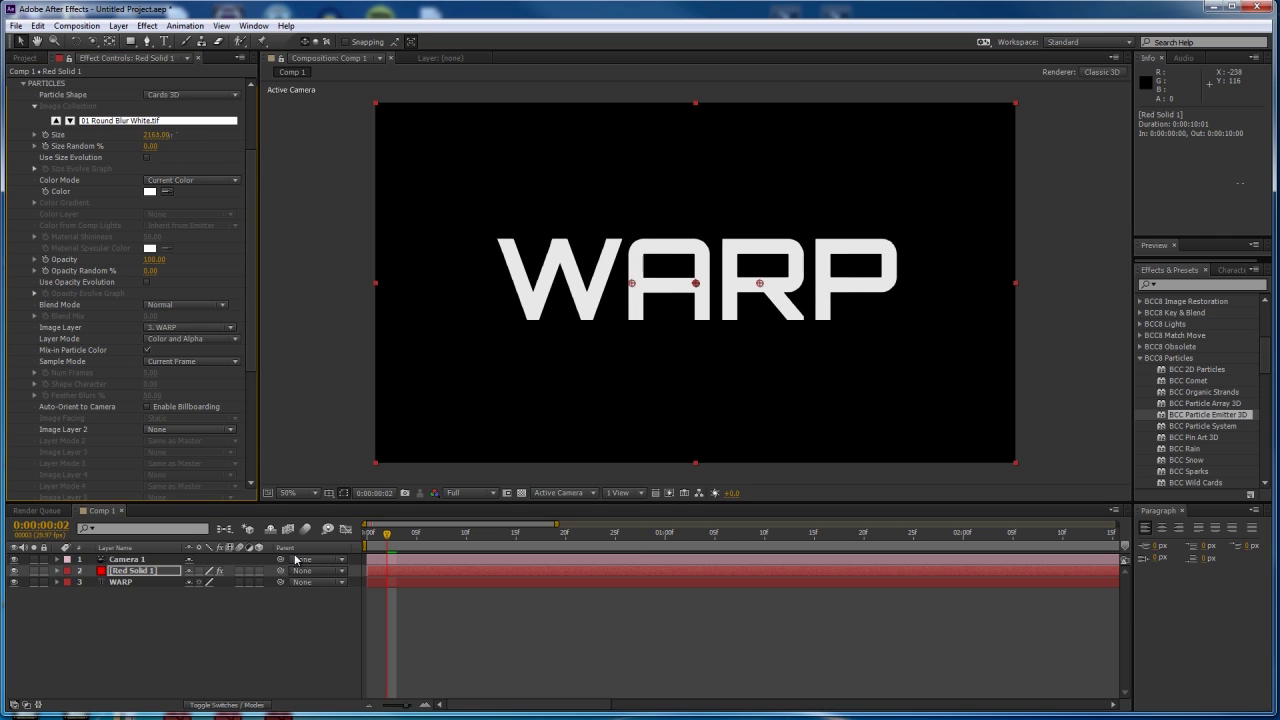
left_click(365, 535)
left_click_drag(484, 542, 328, 544)
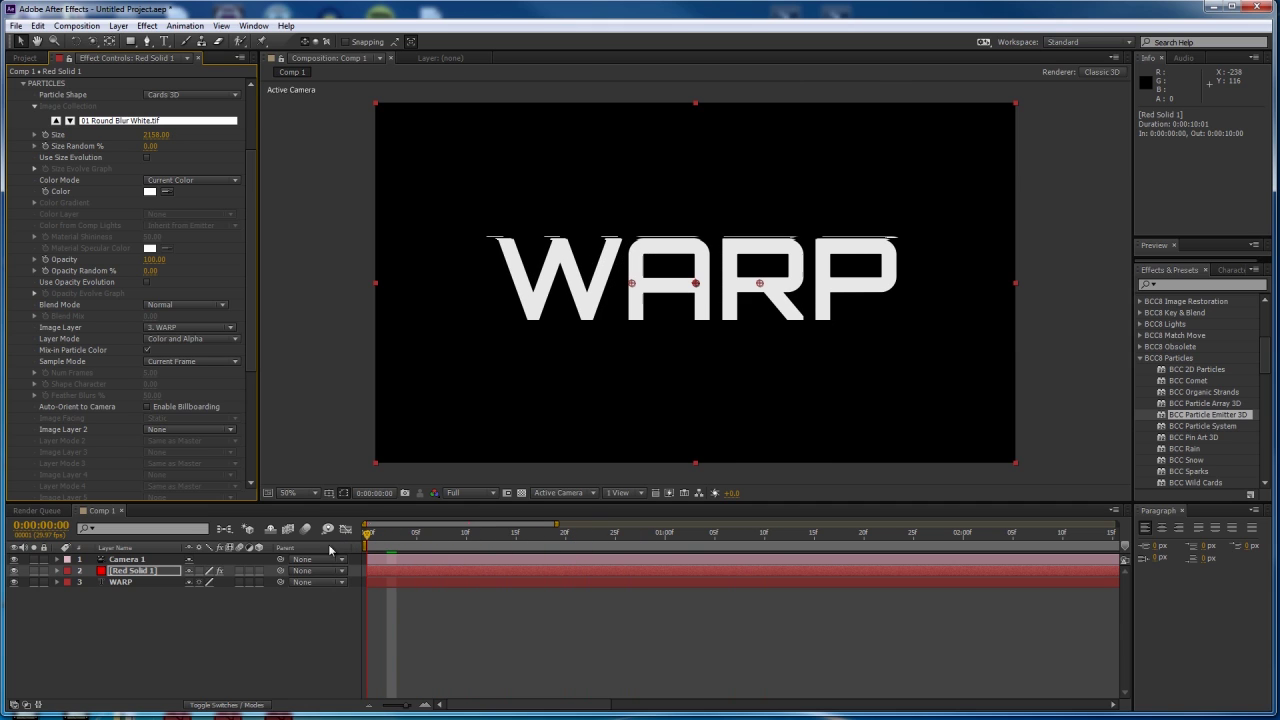
Duplicate the WARP text layer, place the copy above Red Solid 1 as a 3D layer, and hide the original.
left_click(124, 583)
key("ctrl+d")
left_click_drag(125, 583, 122, 565)
left_click(259, 570)
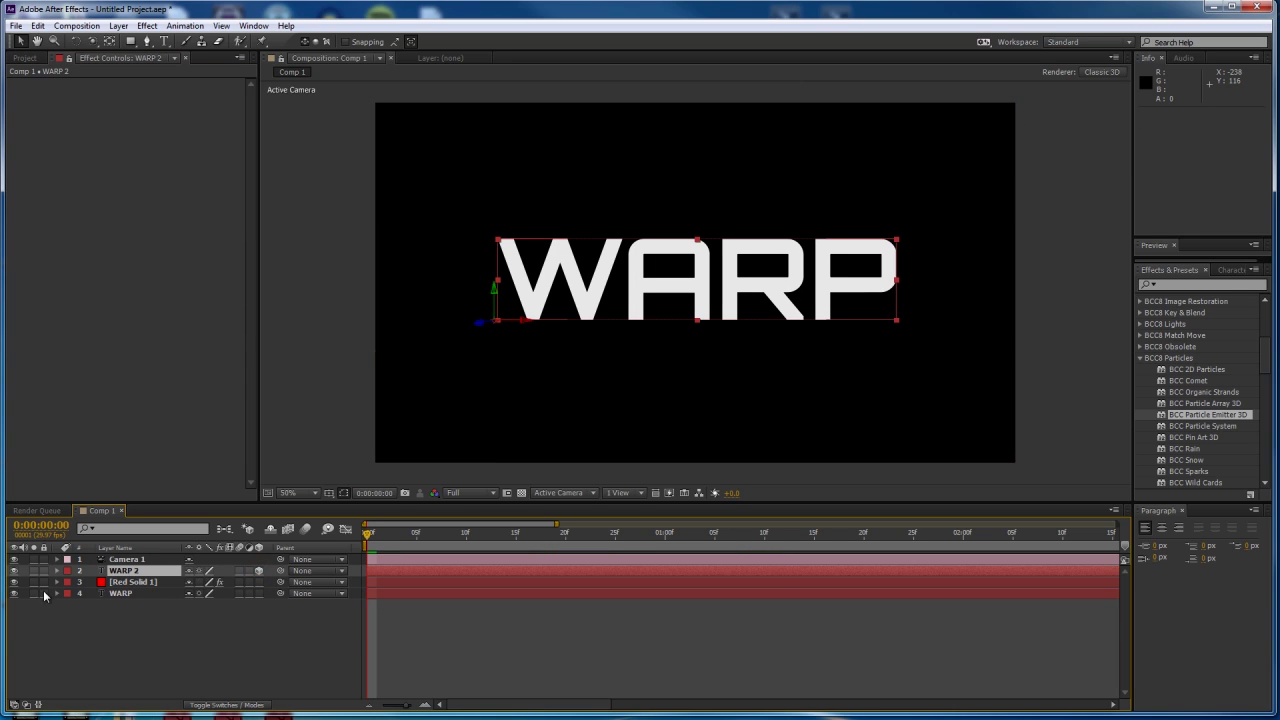
left_click(13, 593)
Orbit the camera around the WARP text to view the particle trail from an angle and preview the animation.
key("c")
mouse_move(760, 270)
left_mouse_down()
mouse_move(674, 312)
mouse_move(407, 541)
mouse_move(545, 533)
left_mouse_up()
mouse_move(600, 440)
left_mouse_down()
mouse_move(640, 445)
mouse_move(612, 452)
left_mouse_up()
key("space")
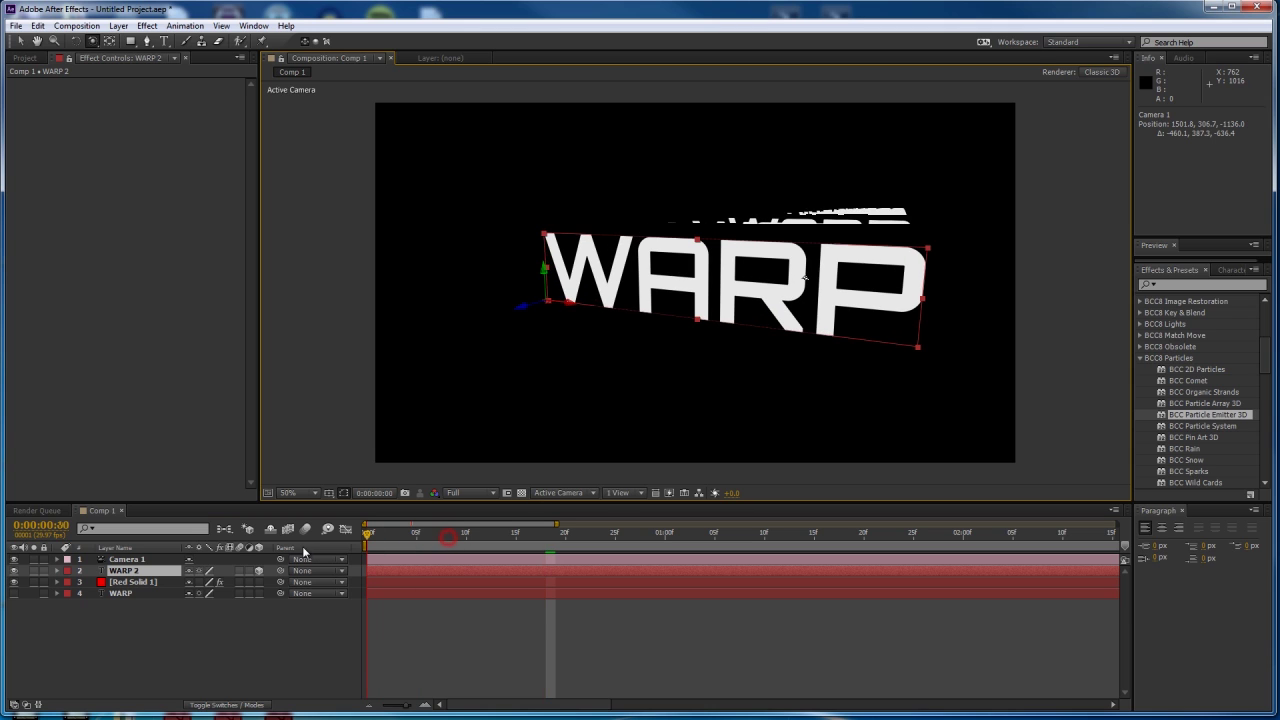
key("space")
left_click_drag(709, 313, 640, 316)
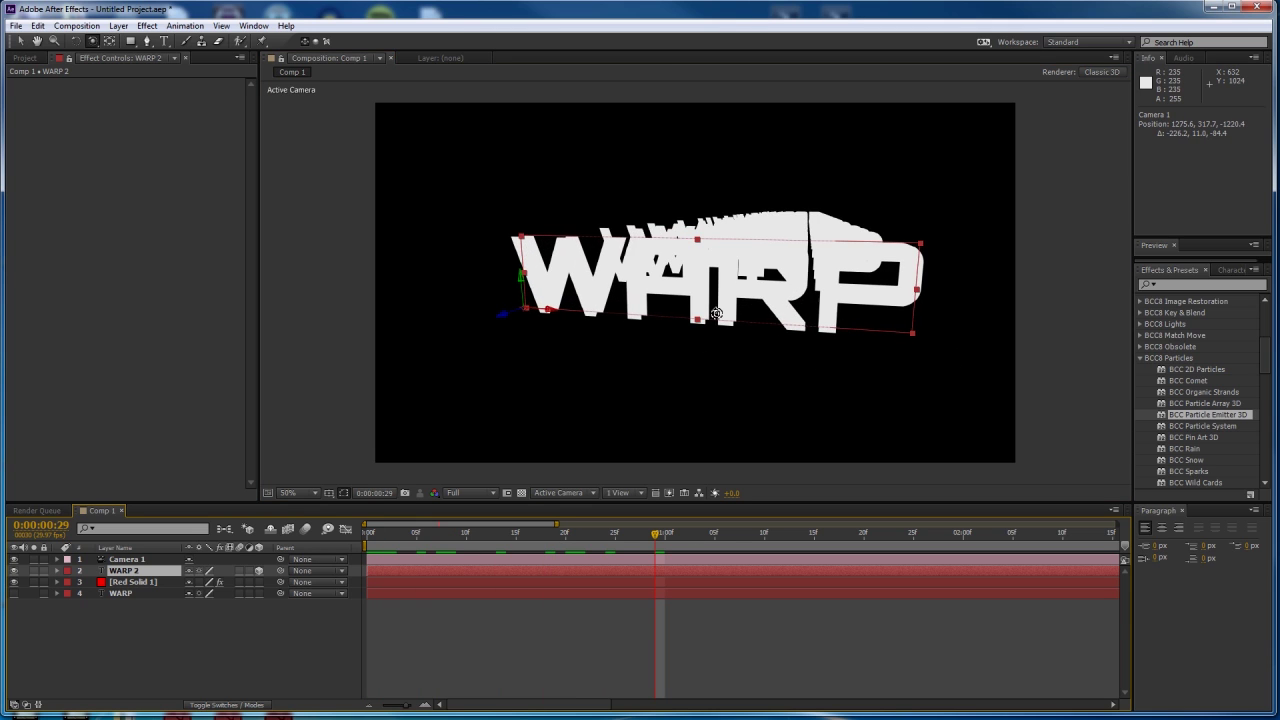
key("space")
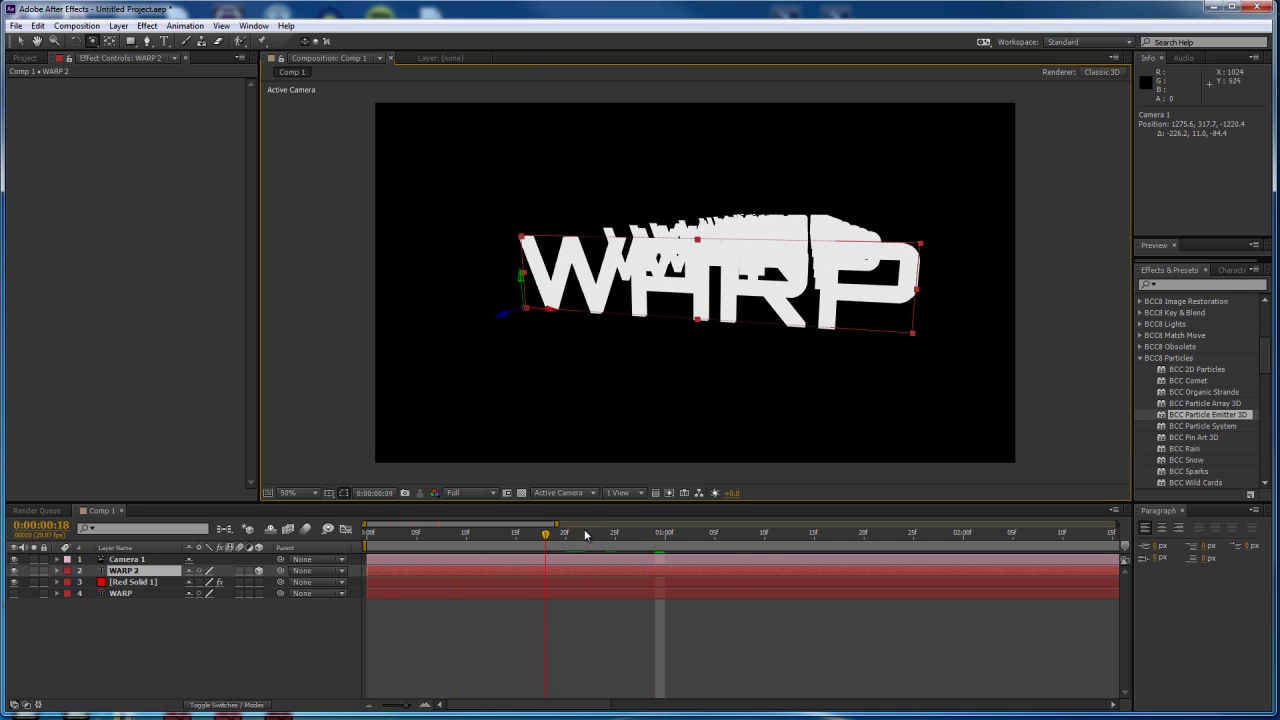
Show the full ten-second duration in the timeline and examine the particle trail at different times.
left_click_drag(1003, 545, 480, 536)
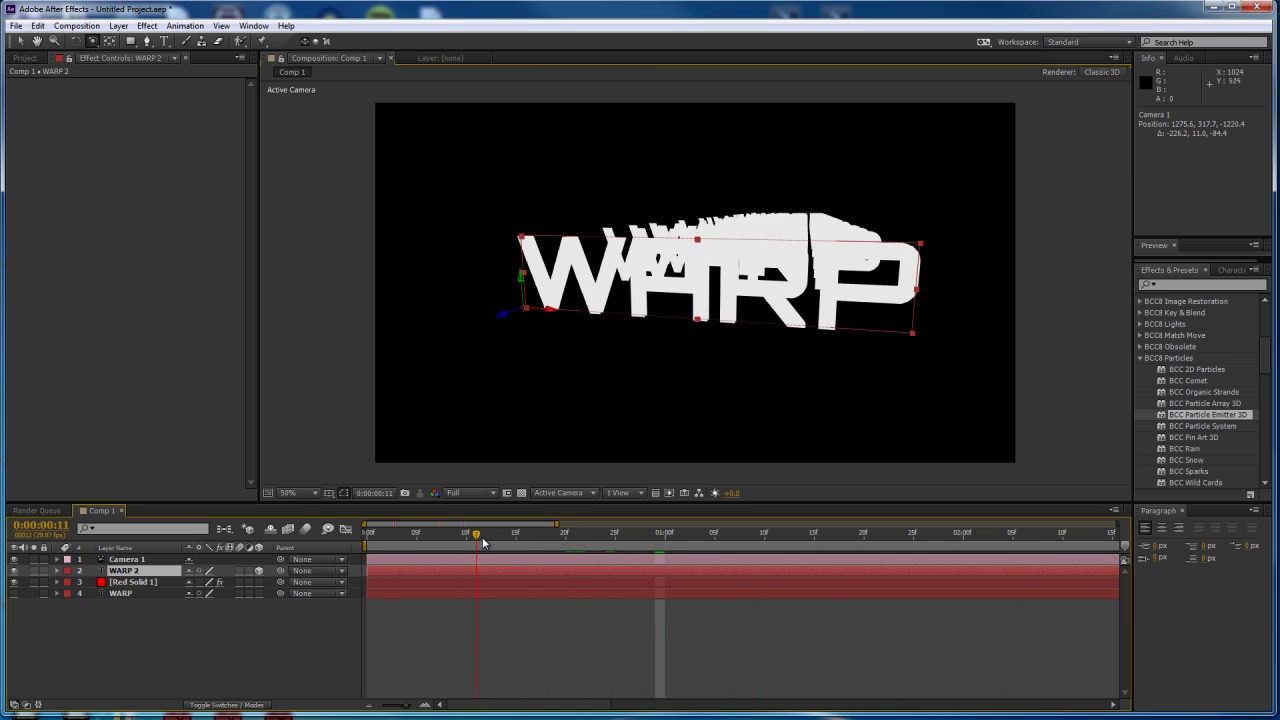
left_click_drag(557, 522, 1150, 547)
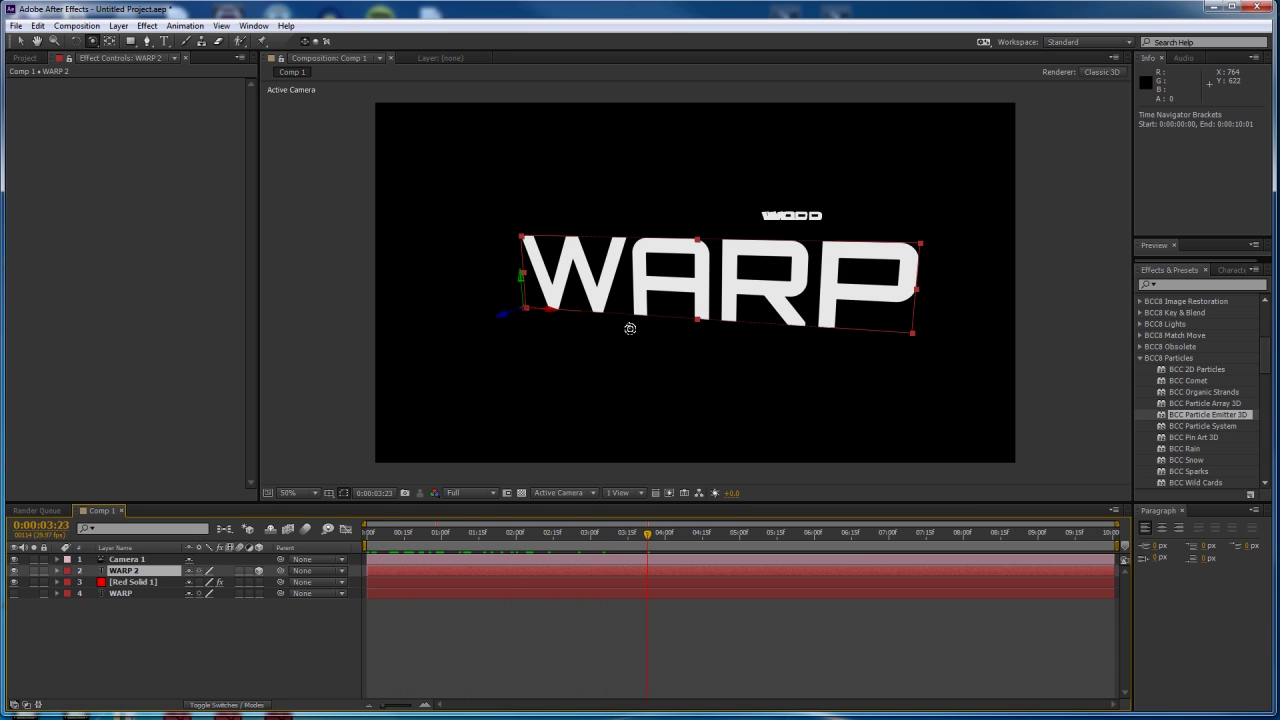
left_click_drag(448, 538, 390, 541)
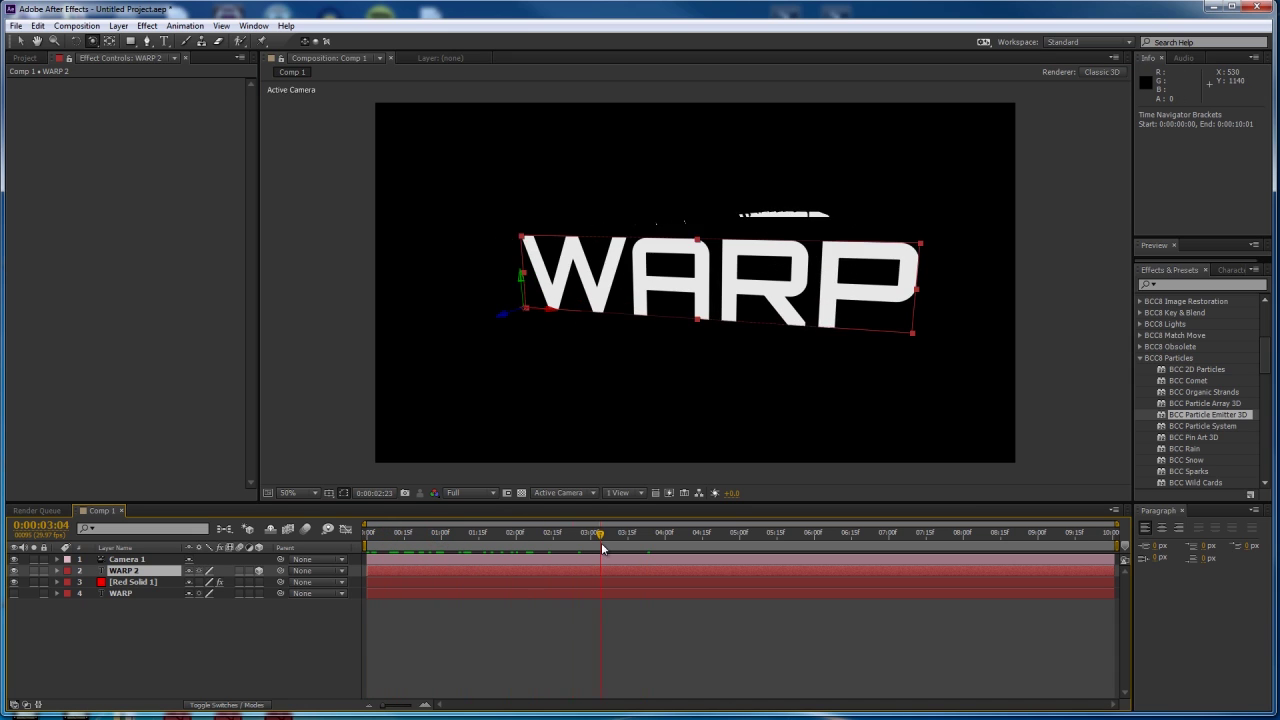
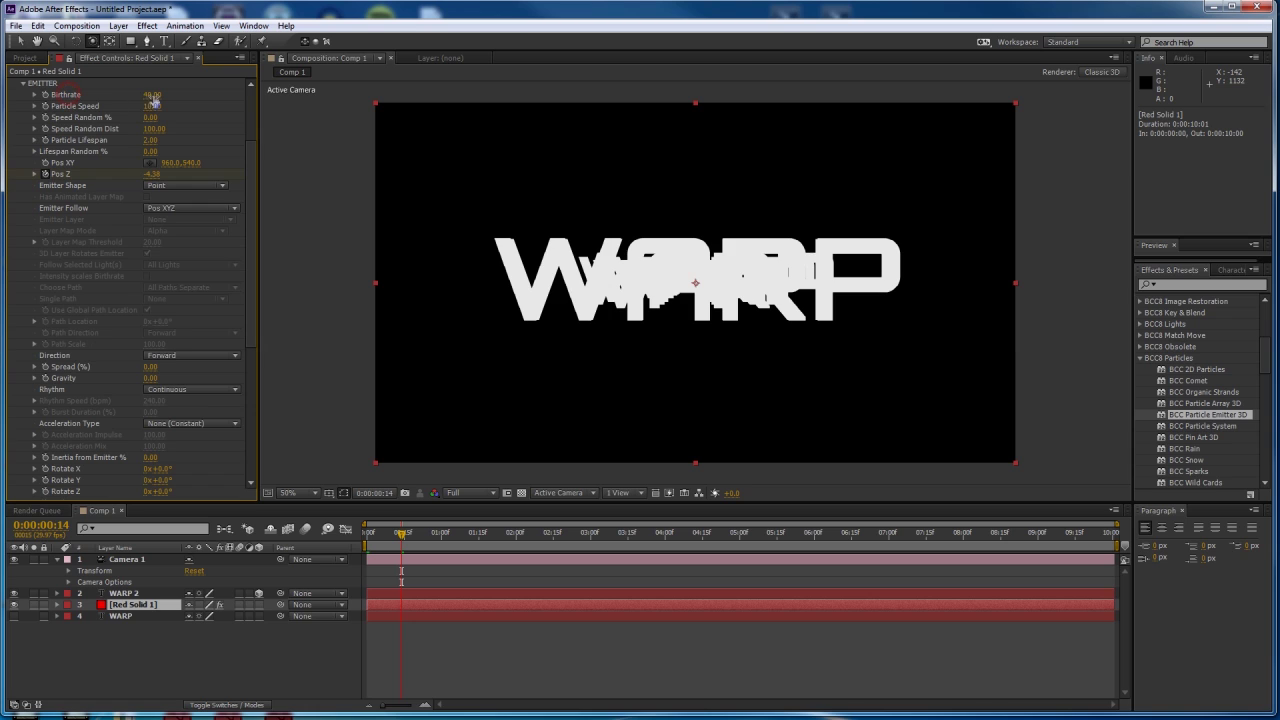
Raise the emitter's Birthrate to 350 for a denser particle trail and inspect it at 100% magnification.
key("slash")
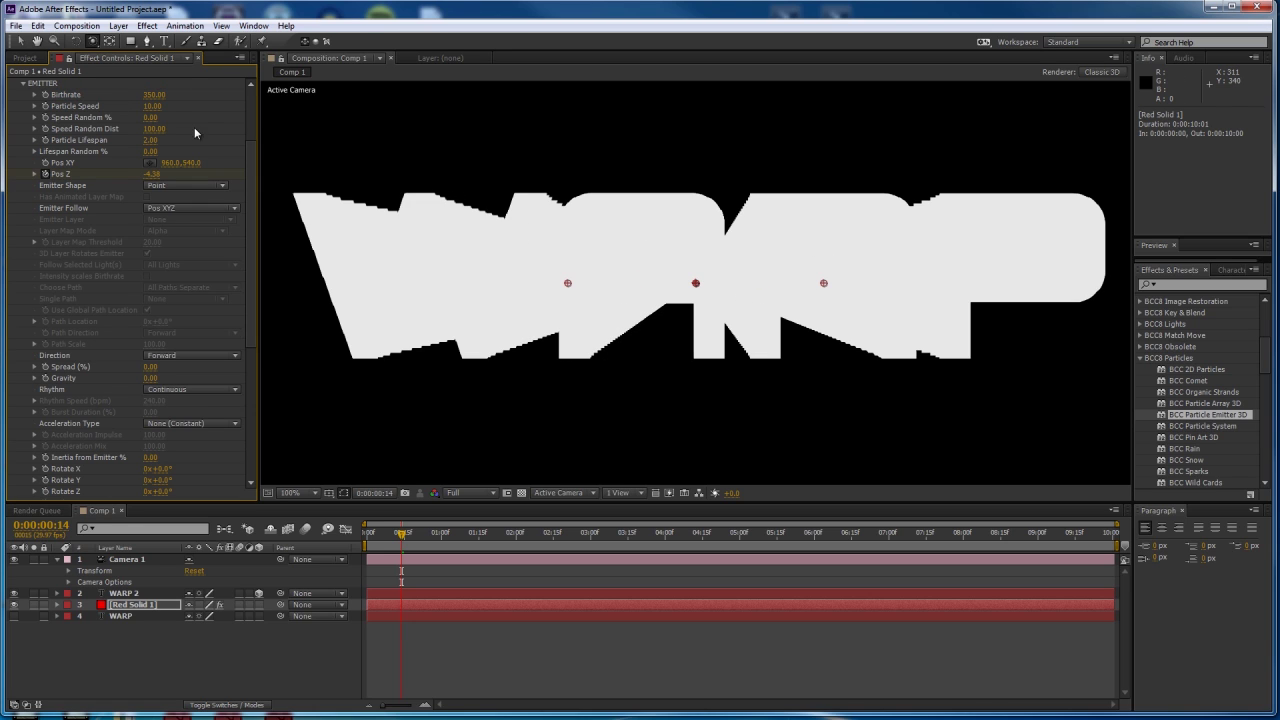
left_click_drag(155, 101, 223, 91)
left_click_drag(346, 175, 90, 153)
Change the particle Color to the blue 6868FC and view the whole composition.
left_click(23, 84)
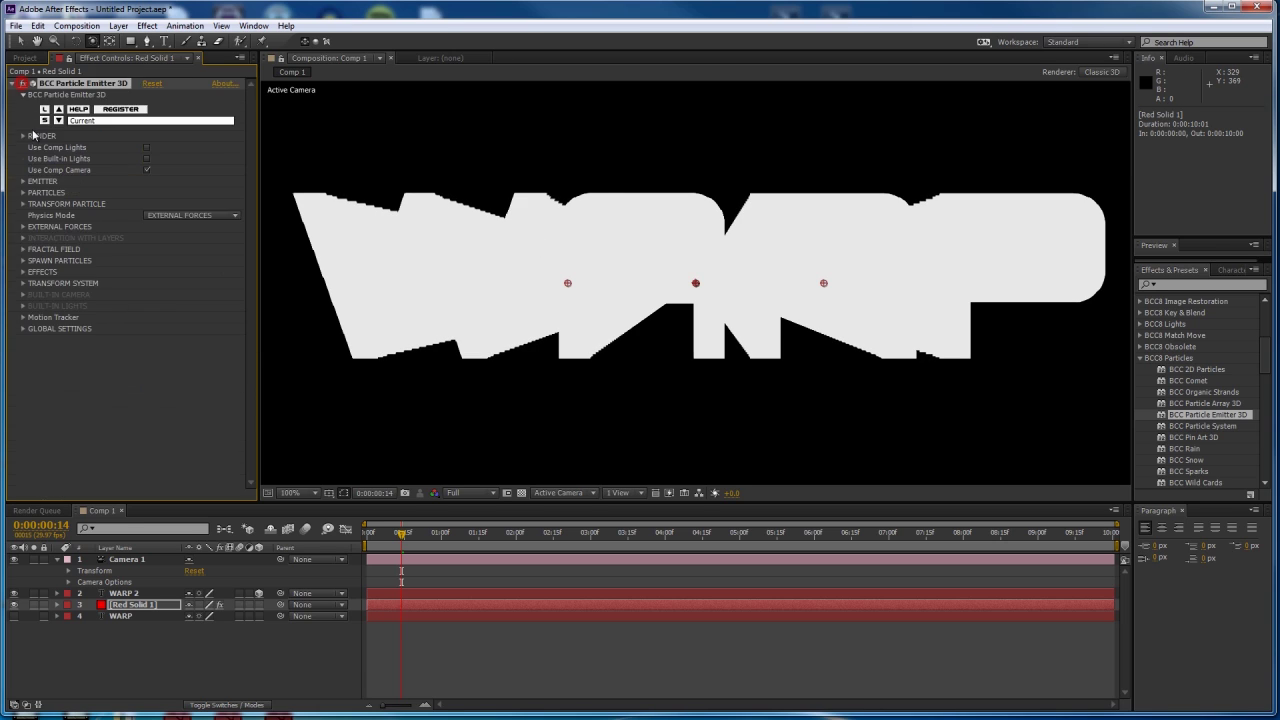
left_click(23, 193)
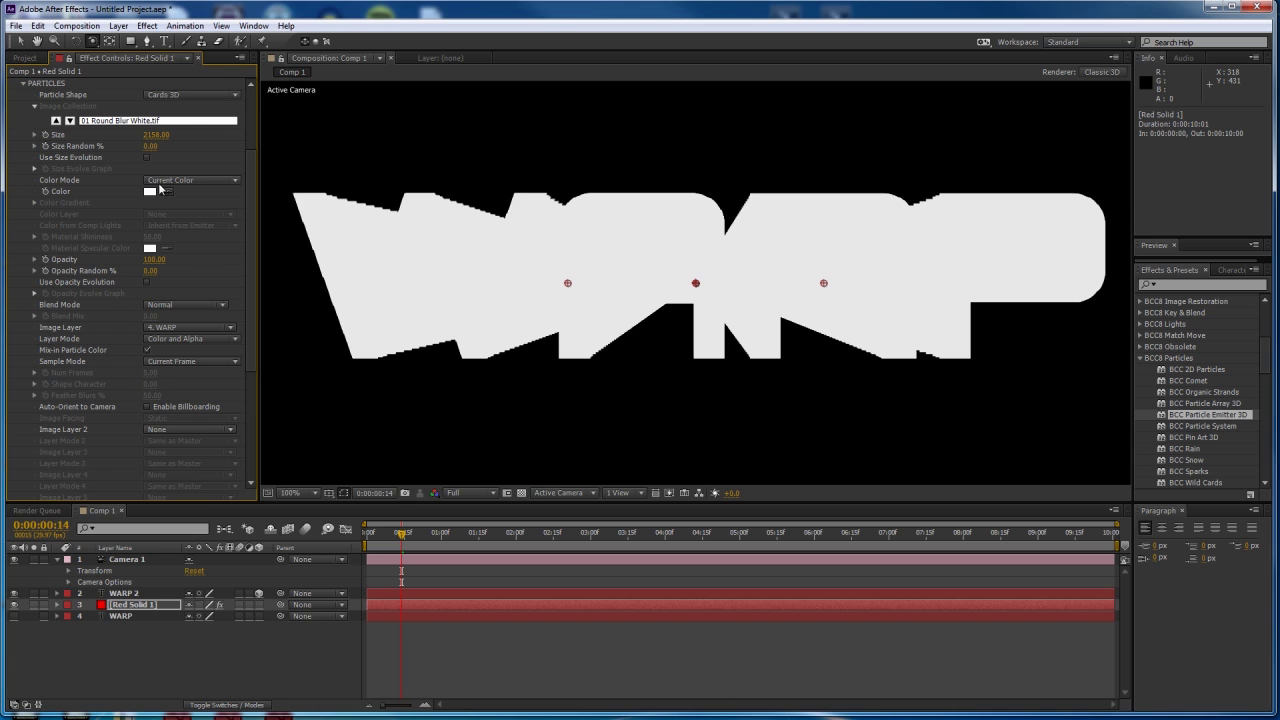
left_click(151, 192)
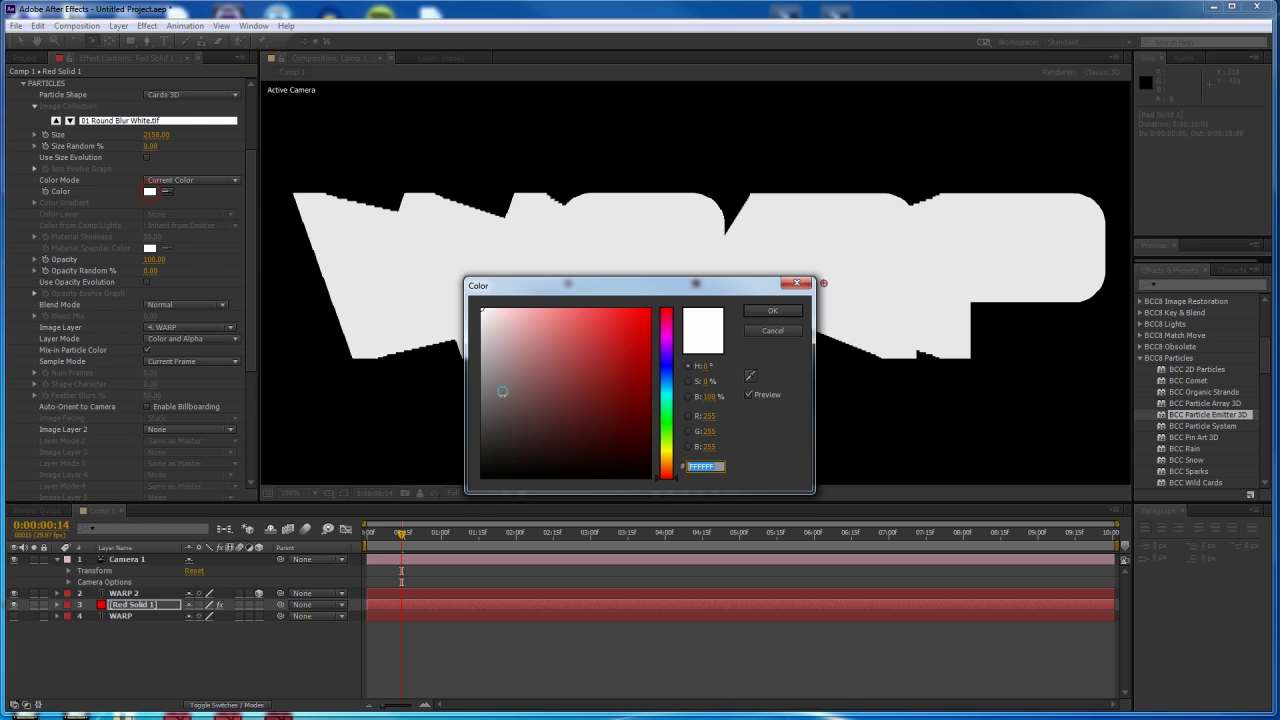
left_click(665, 366)
left_click(580, 311)
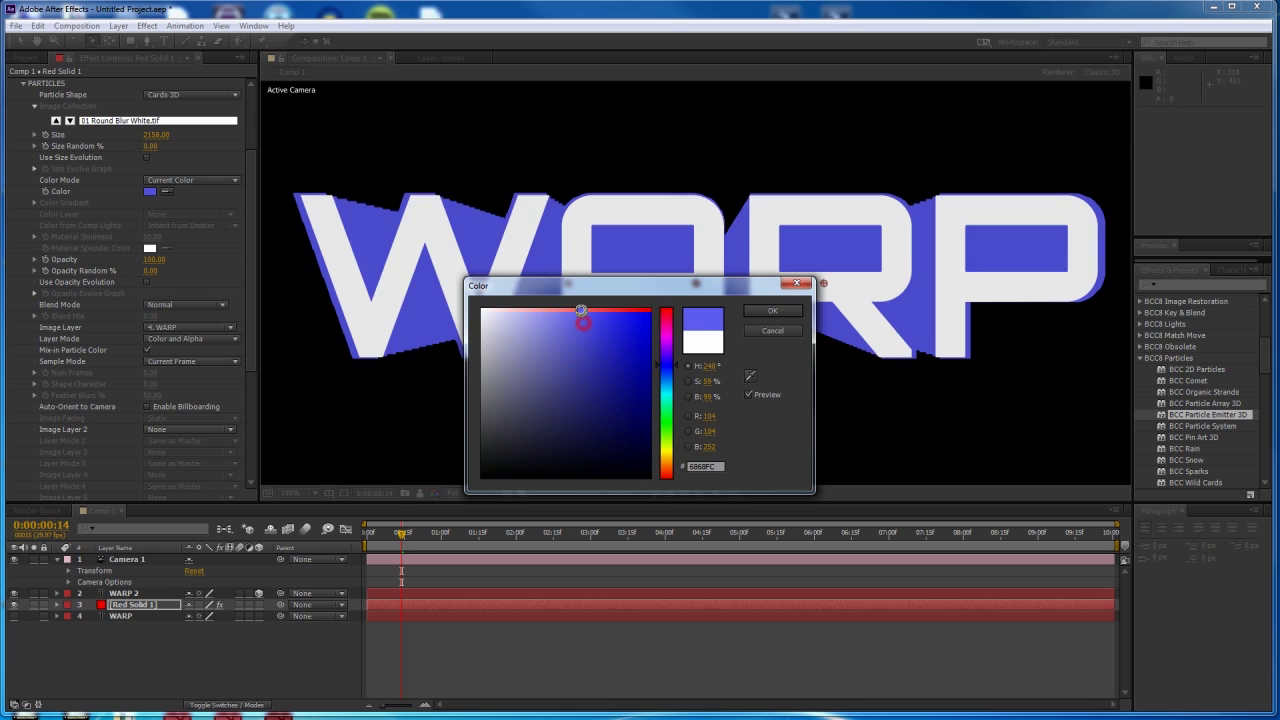
left_click(772, 311)
scroll(631, 289, "down", 2)
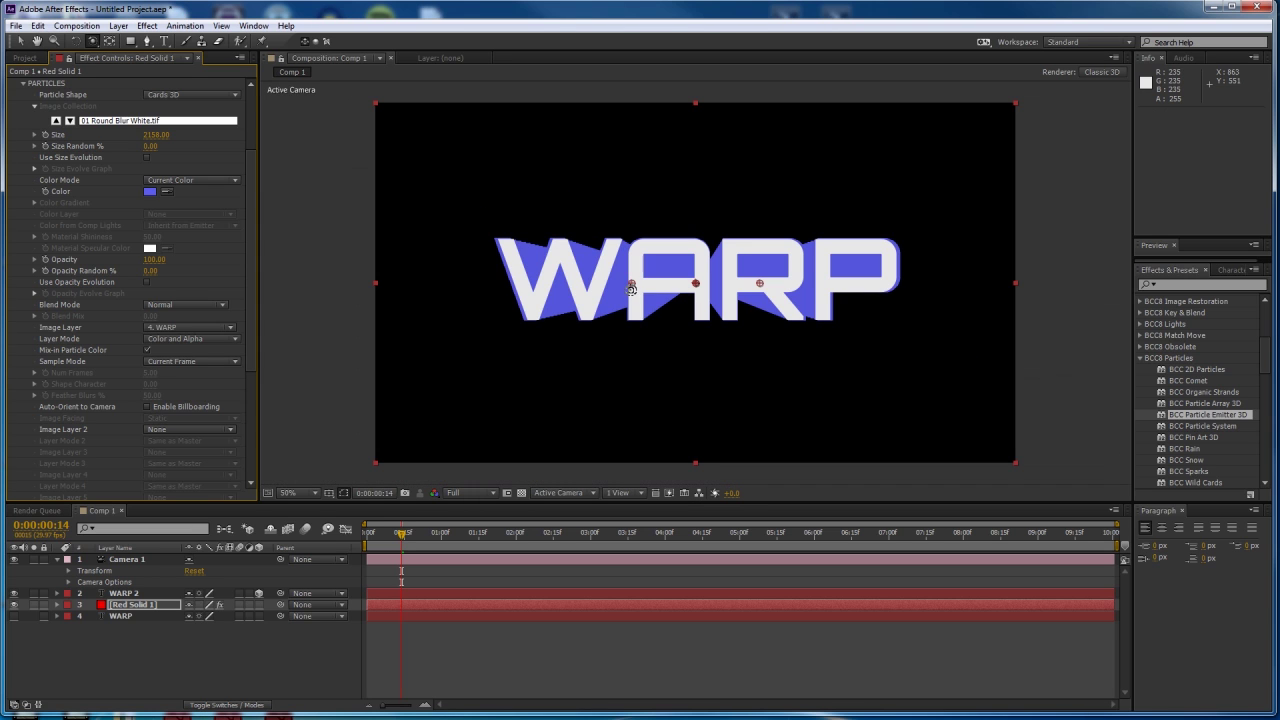
Orbit the camera slightly around the text and set the particles' Blend Mode to Screen.
left_click_drag(753, 247, 723, 268)
left_click(45, 310)
left_click(184, 308)
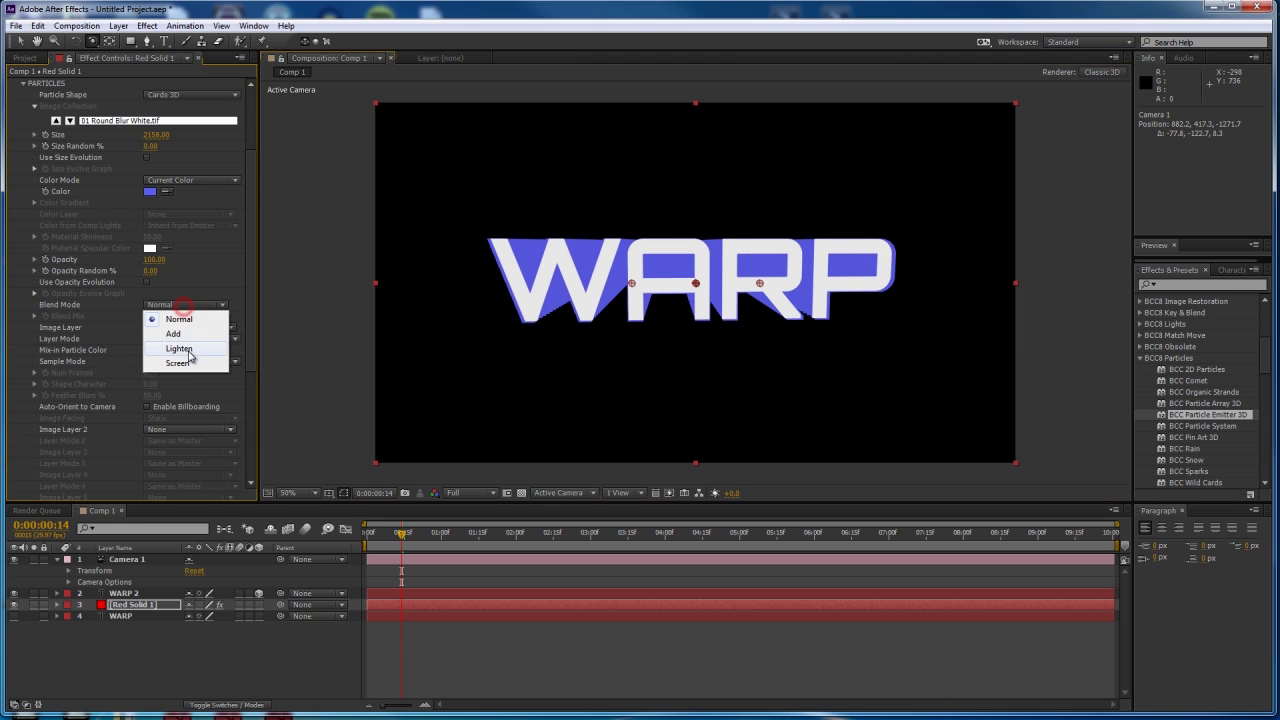
left_click(182, 362)
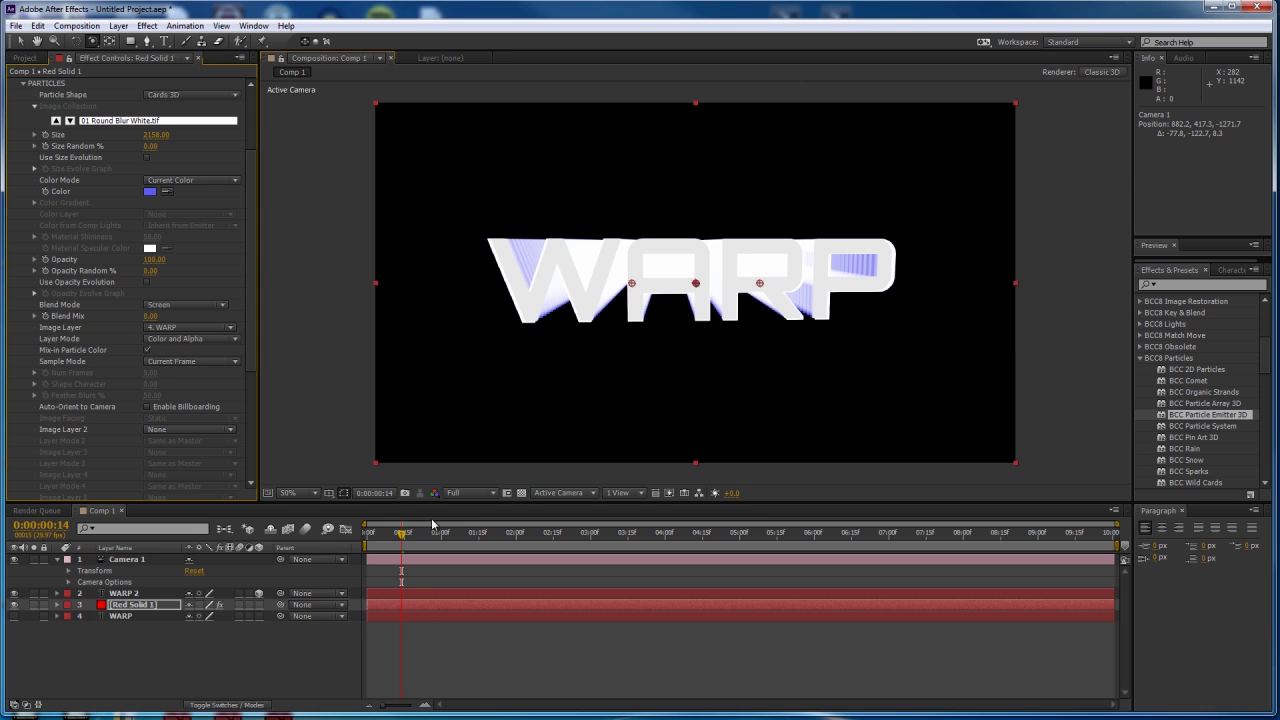
Go to 0:00:01:29, orbit the camera around the text, and undo the last camera adjustment.
left_click_drag(432, 522, 514, 533)
left_click_drag(682, 334, 700, 350)
key("ctrl+z")
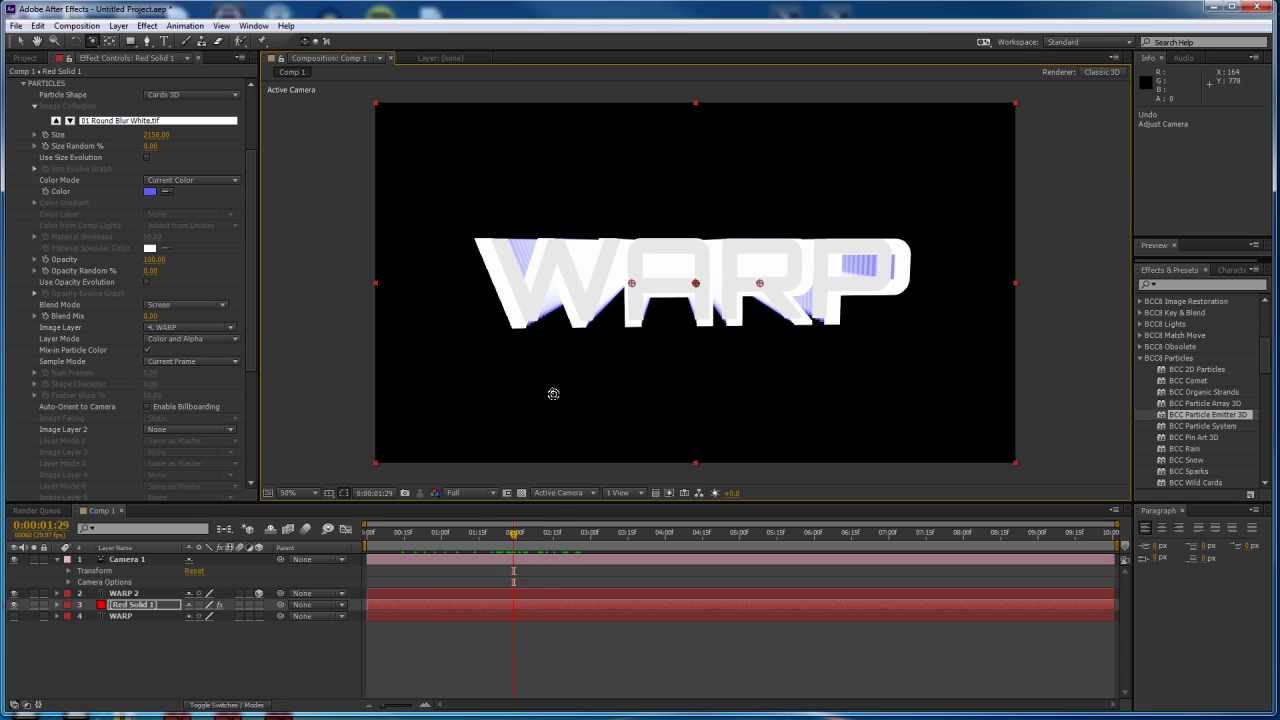
Set the particles' Color Mode to Gradient Evolve and expand the Color Gradient settings.
left_click(167, 182)
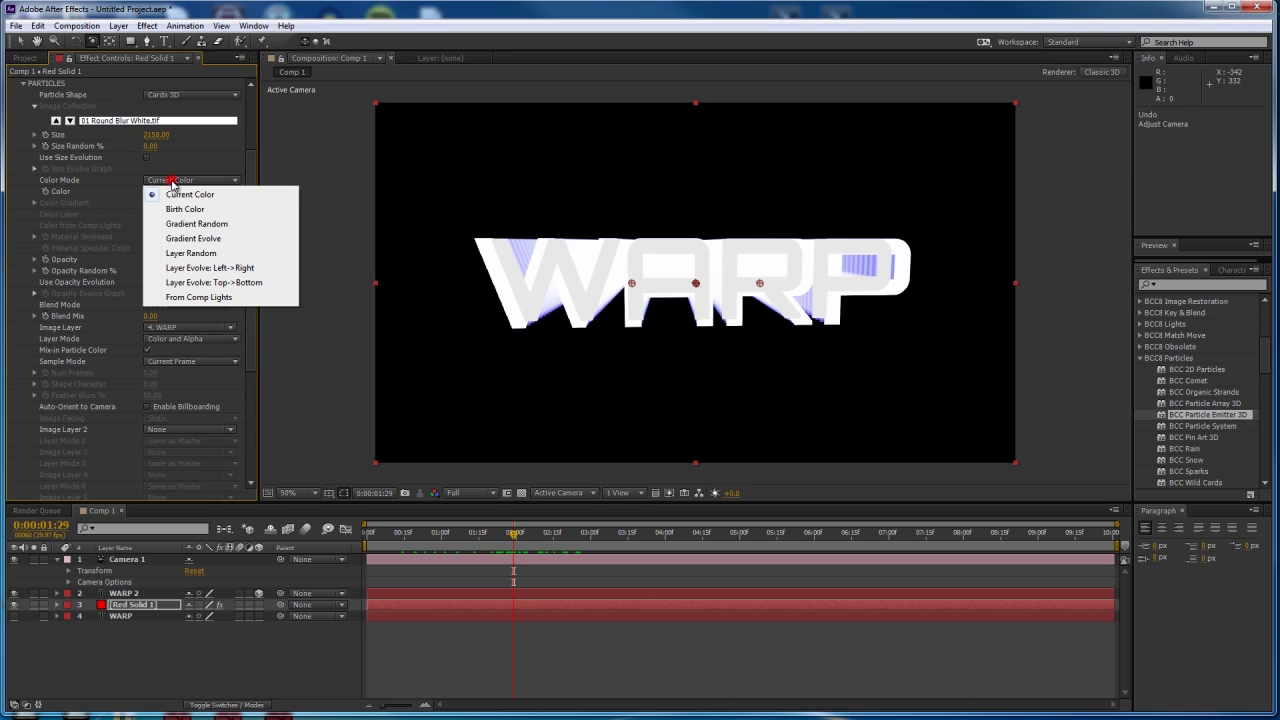
left_click(188, 240)
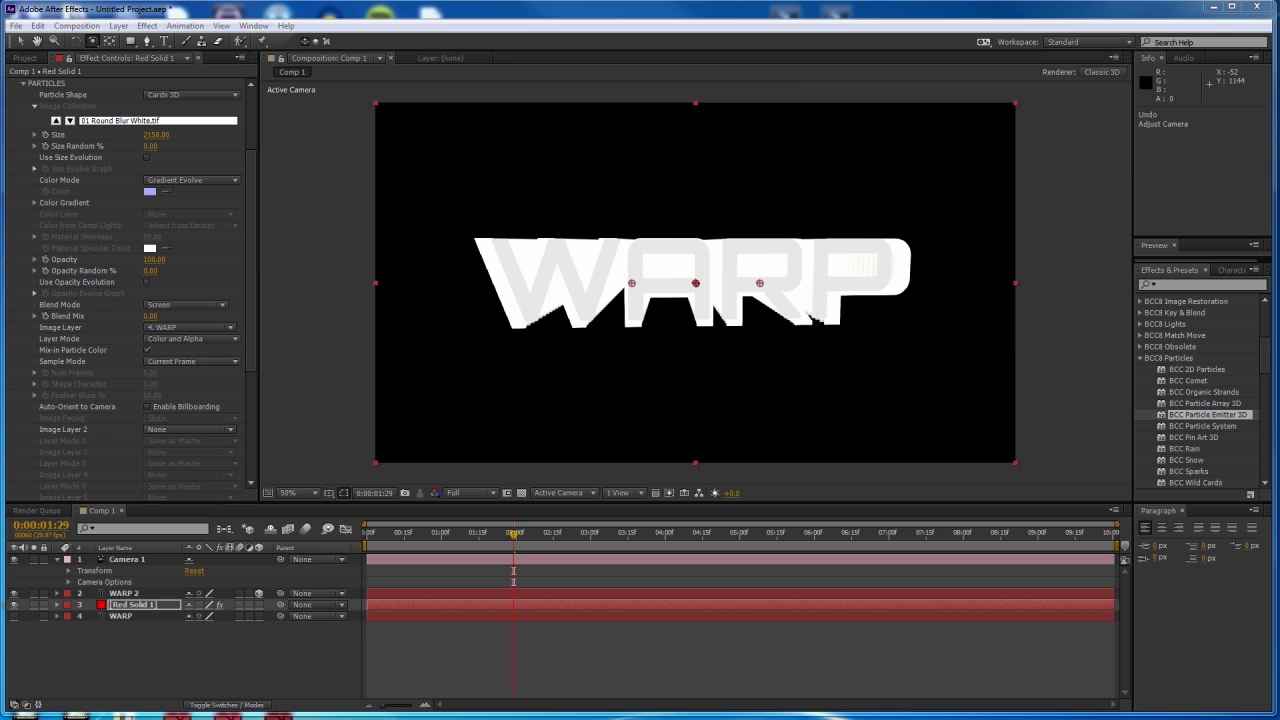
left_click(35, 203)
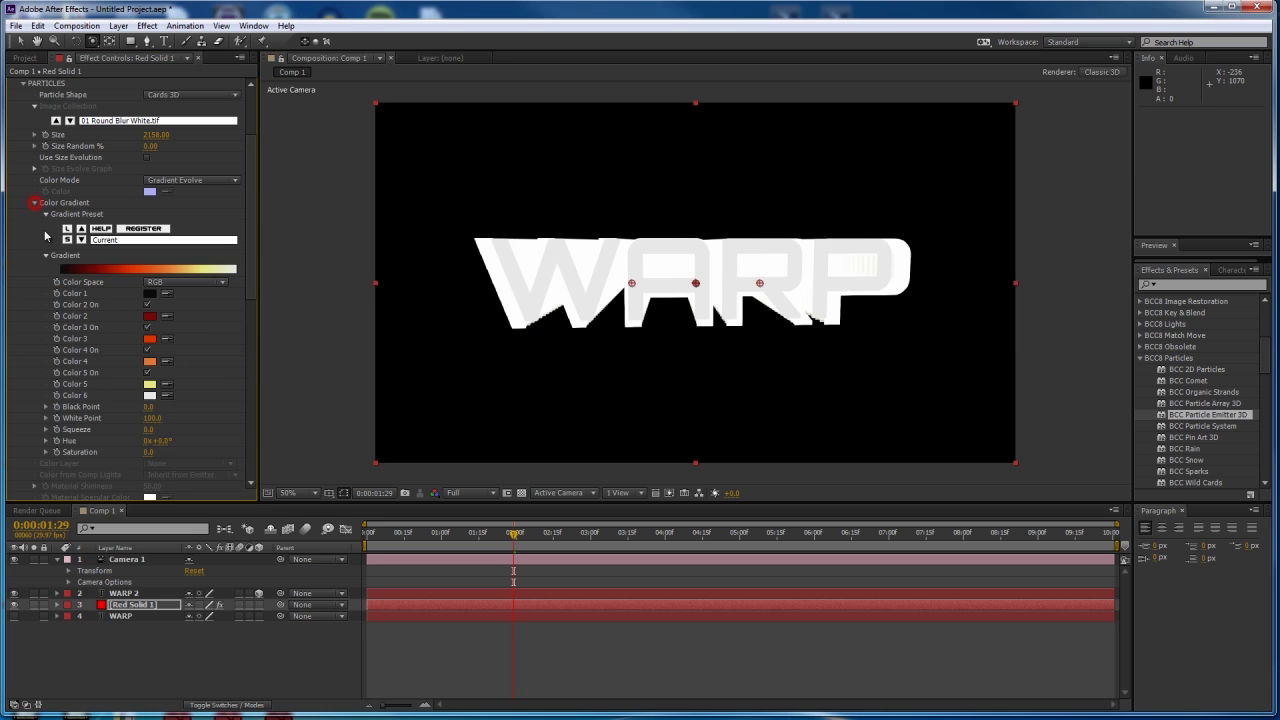
Change Color 1 of the particle color gradient to white.
left_click(150, 293)
left_click(667, 373)
left_click_drag(637, 326, 443, 269)
left_click(772, 312)
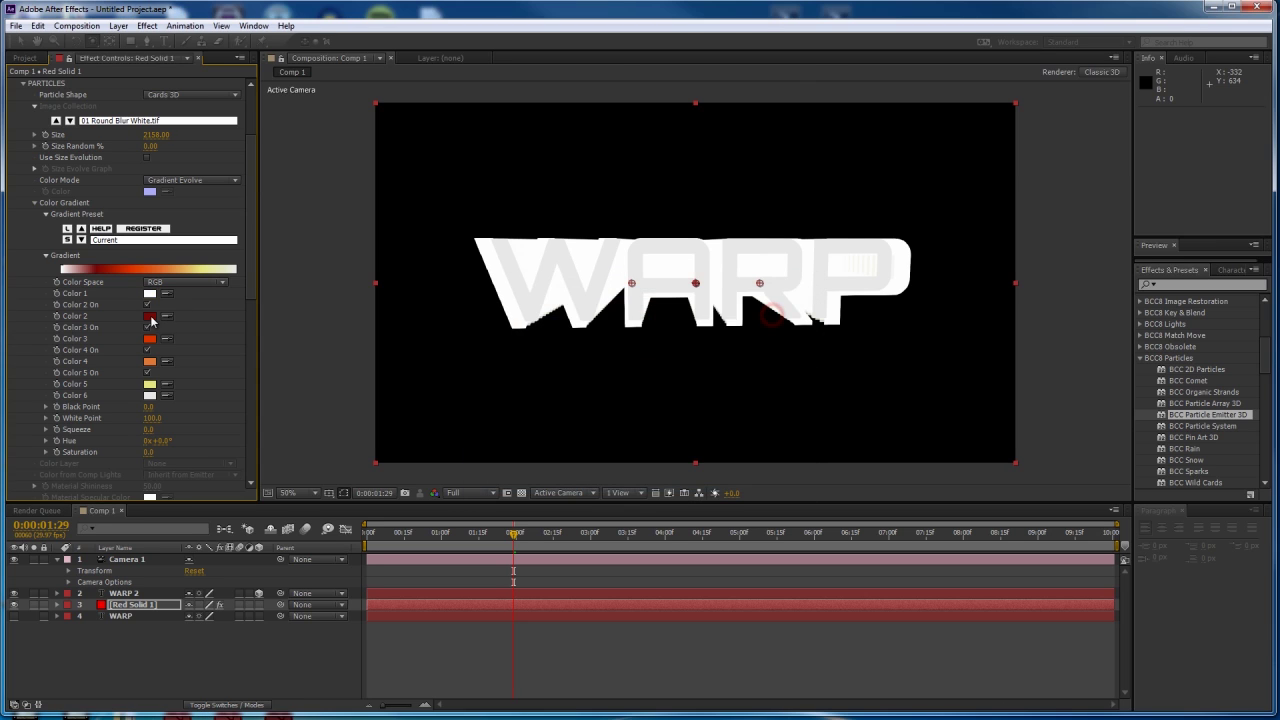
Change Color 2 and Color 3 of the particle color gradient to bright saturated blue.
left_click(150, 316)
left_click(658, 366)
left_click_drag(601, 319, 646, 294)
left_click(762, 314)
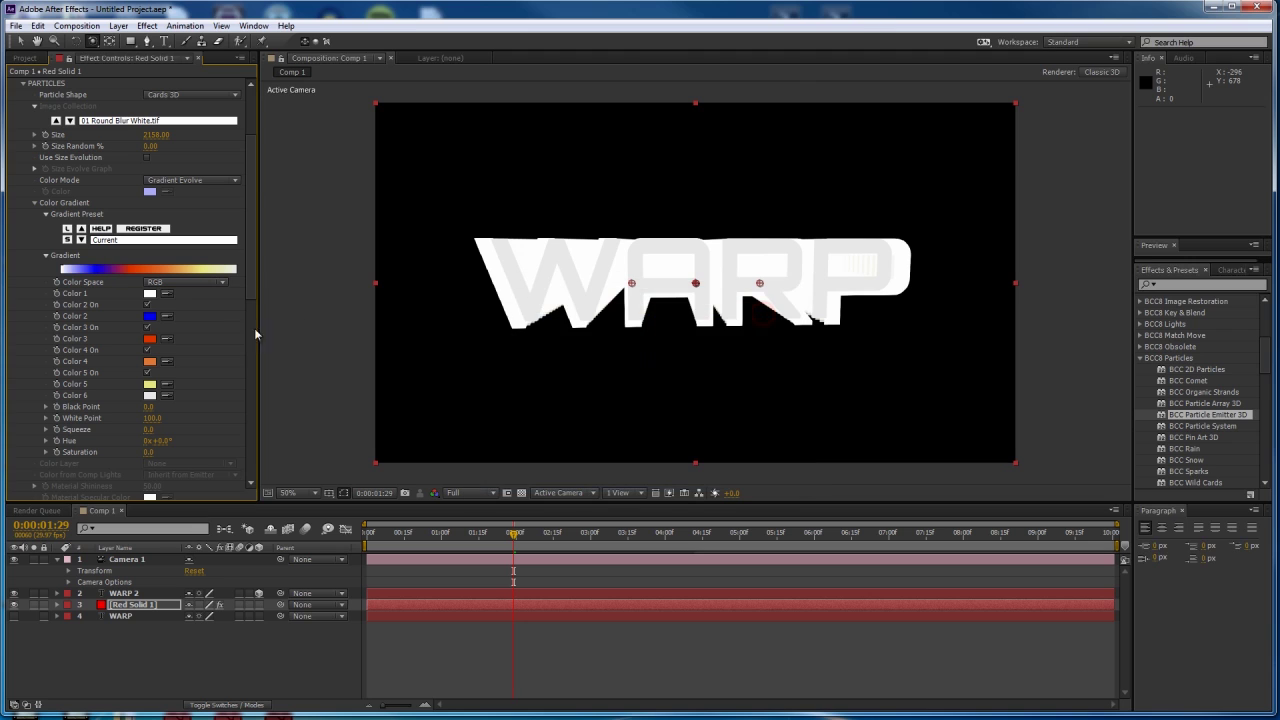
left_click(150, 339)
left_click(665, 366)
left_click(649, 321)
left_click(758, 312)
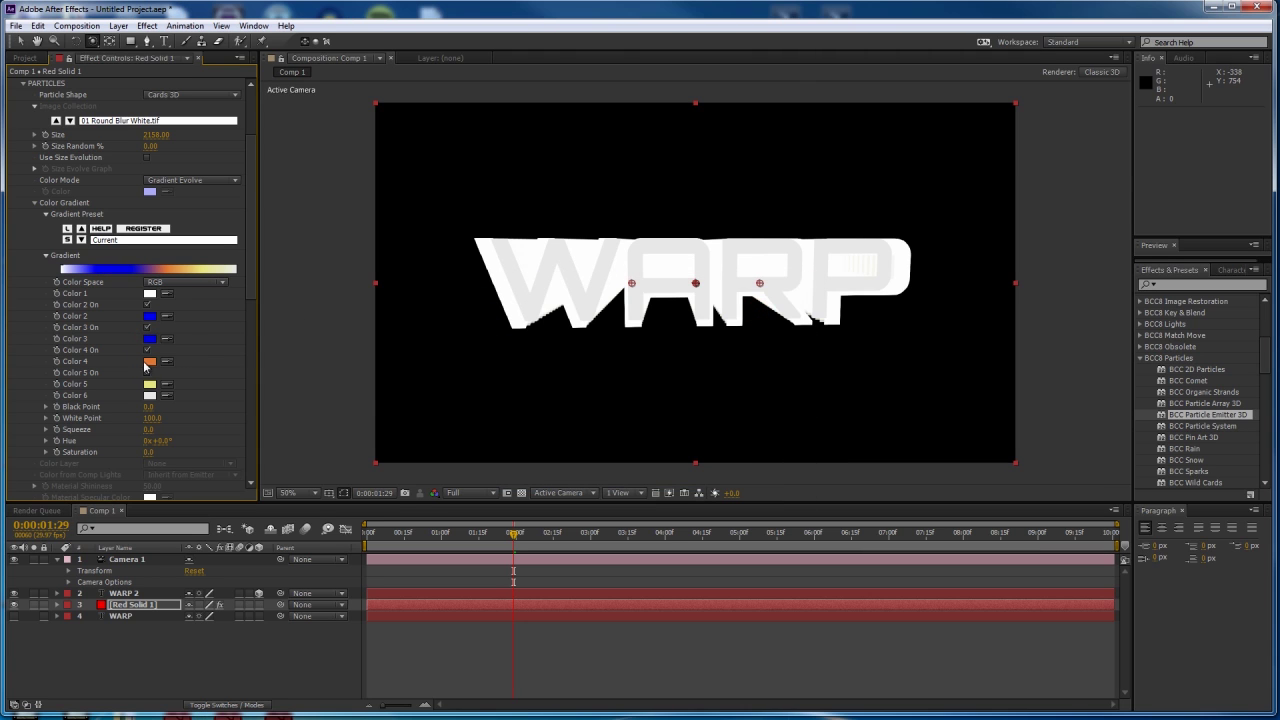
Change the particle gradient's Color 4 to dark blue and Color 5 to the muted blue 302AA6.
left_click(149, 361)
left_click(665, 366)
left_click(631, 369)
left_click(634, 391)
left_click(772, 311)
left_click(150, 384)
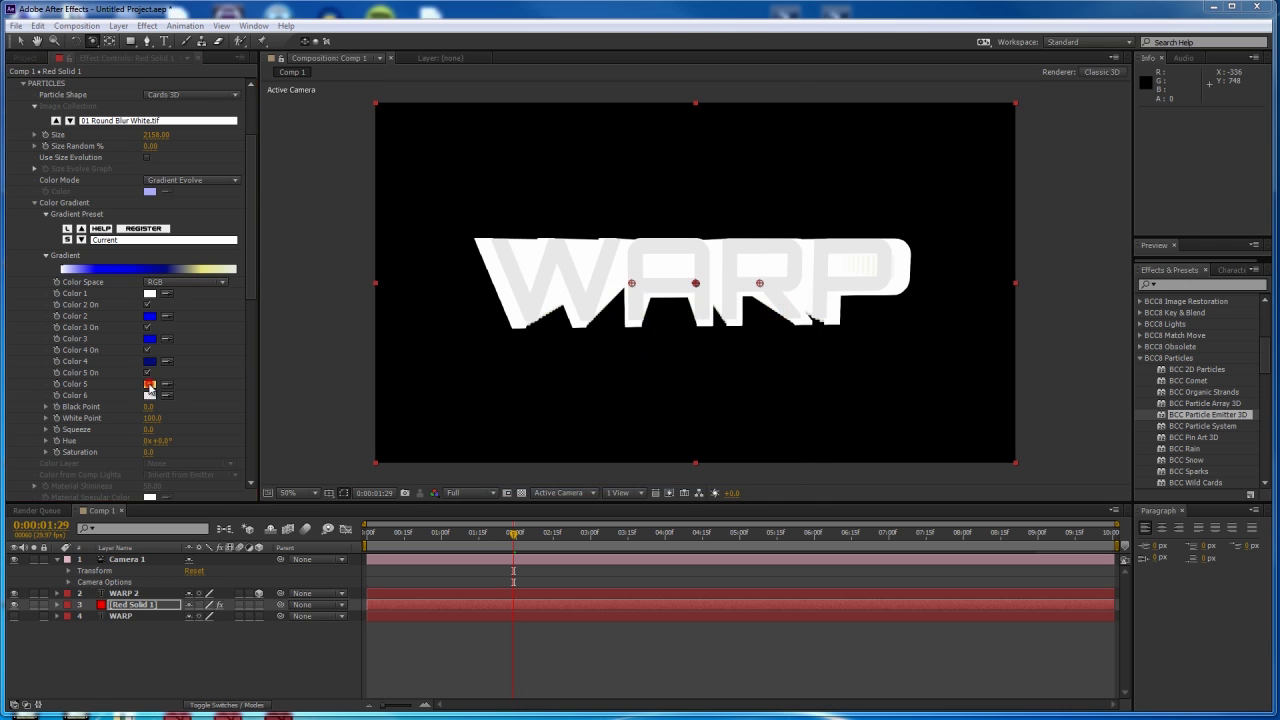
left_click(666, 366)
left_click_drag(608, 323, 607, 367)
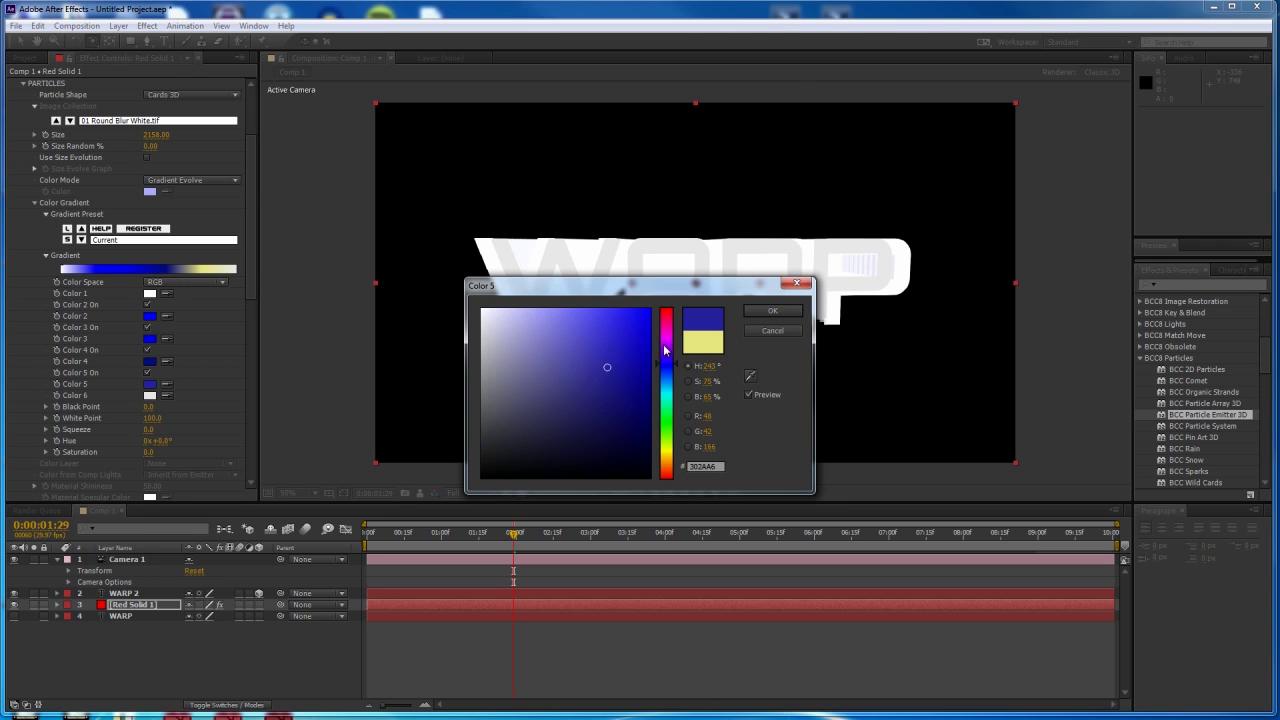
left_click(772, 311)
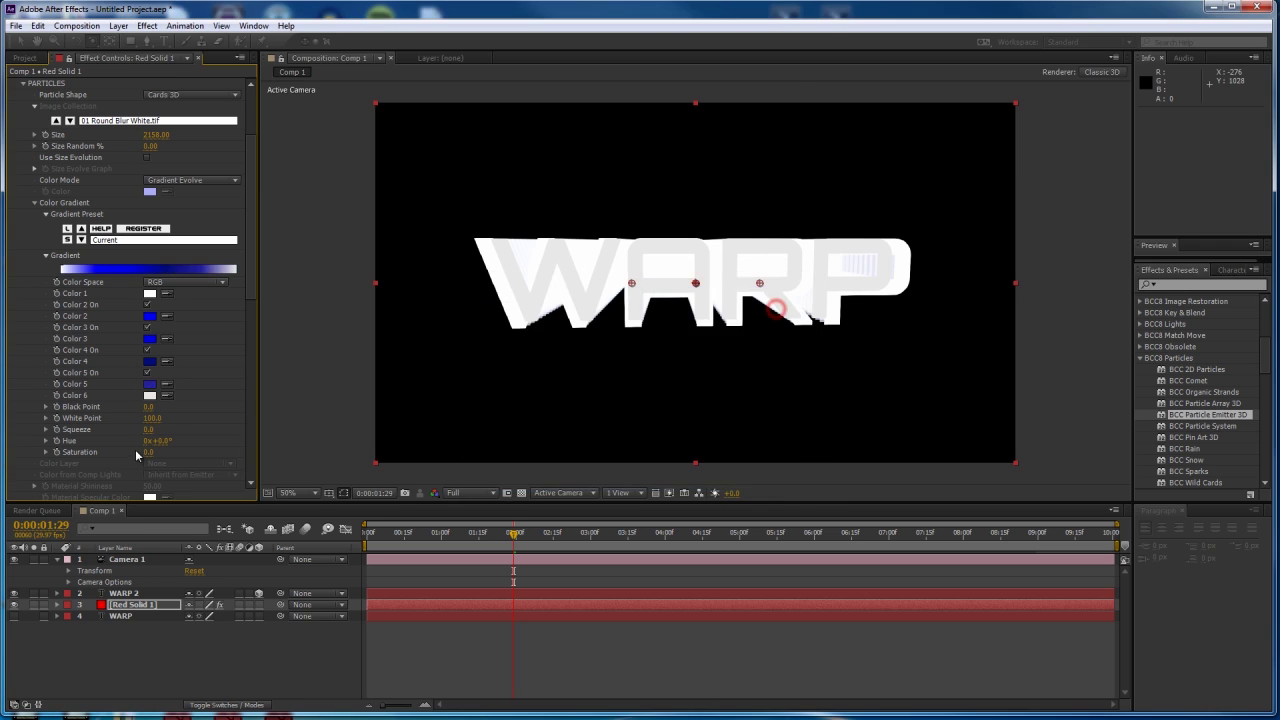
Change Color 6 of the particle color gradient to black (000000).
left_click(150, 396)
left_click(665, 371)
left_click(603, 343)
left_click_drag(603, 343, 671, 491)
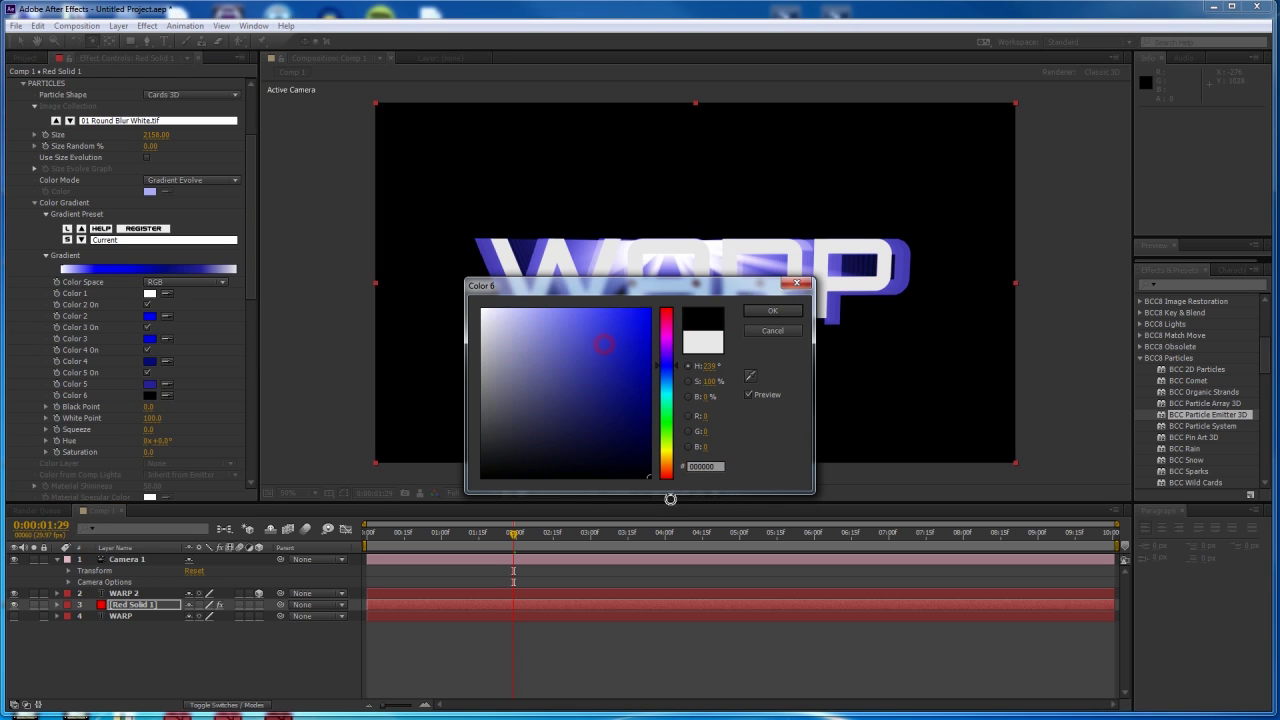
left_click(769, 313)
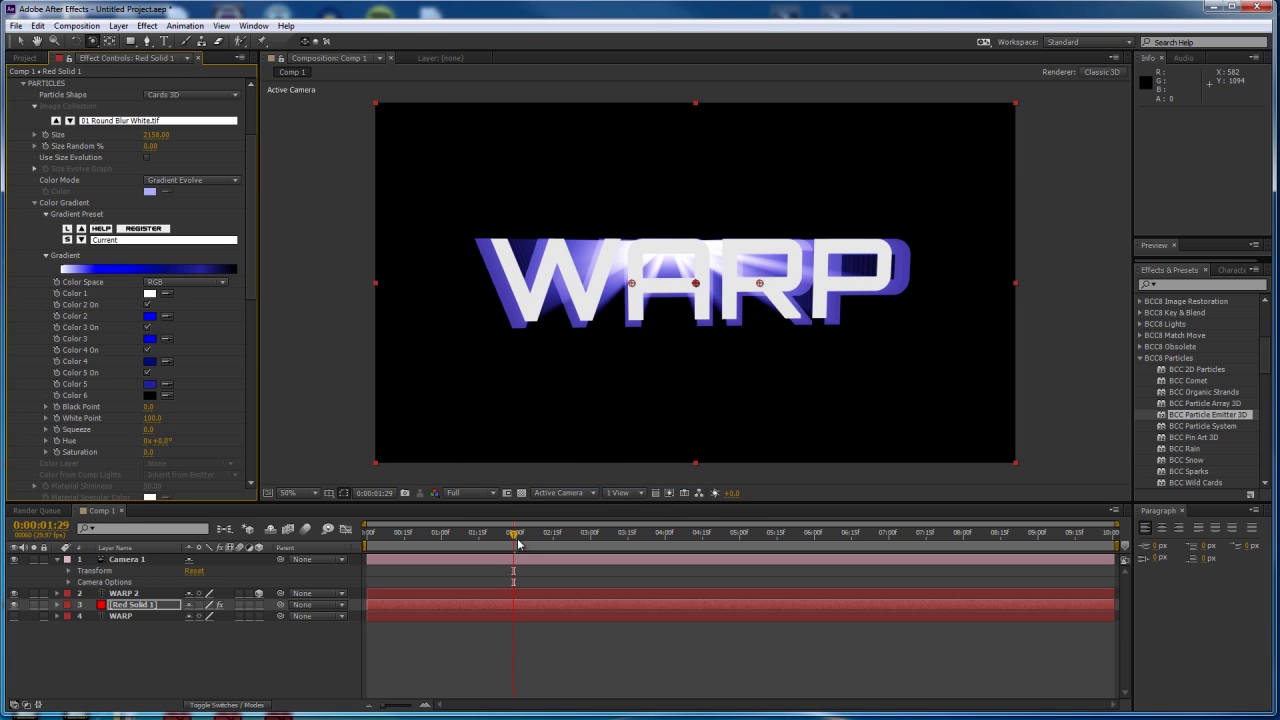
Go to 0:00:01:03 and orbit the camera to an angled view of the text, at about position 1441, 893, -1133.
left_click_drag(493, 540, 449, 545)
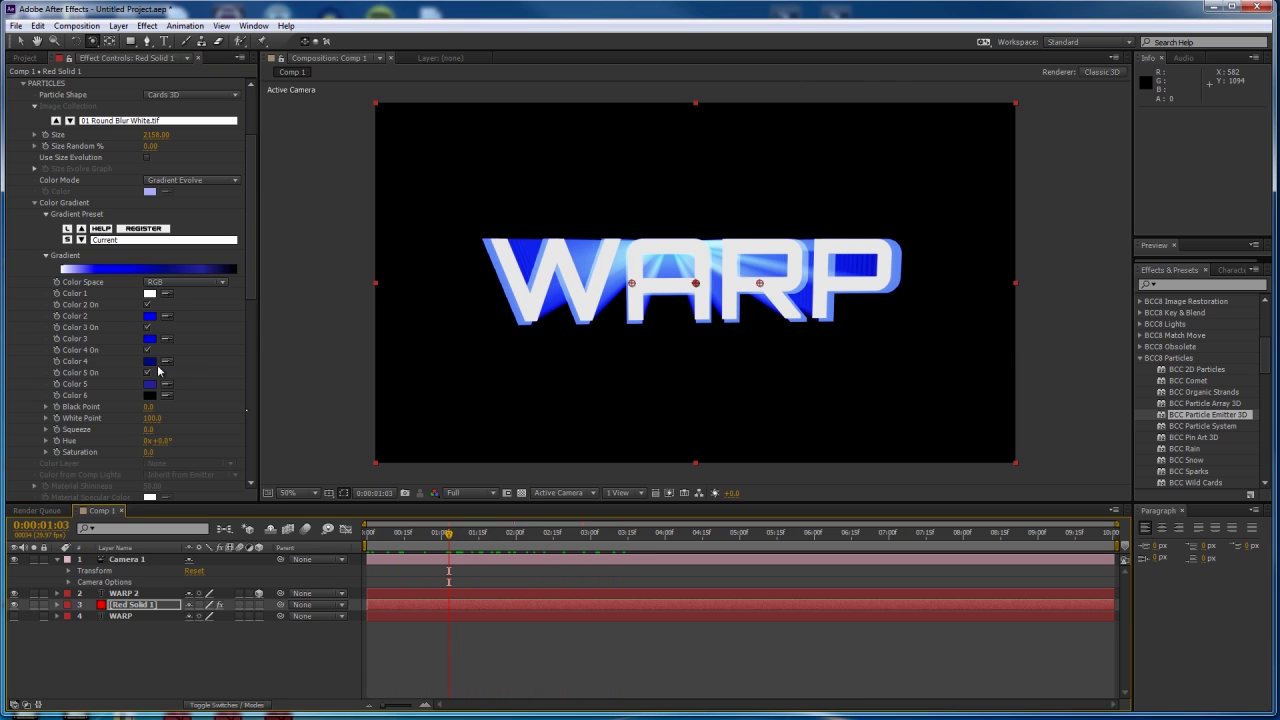
left_click(125, 244)
left_click(94, 316)
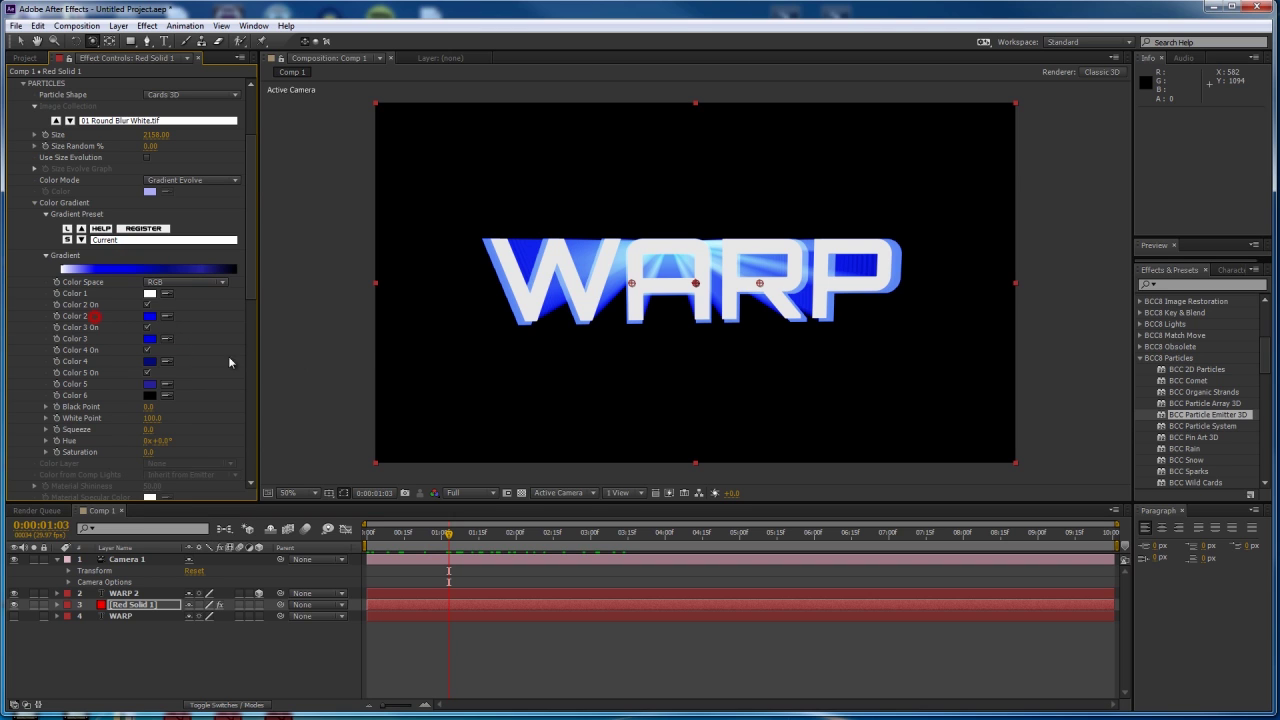
left_click_drag(717, 341, 686, 313)
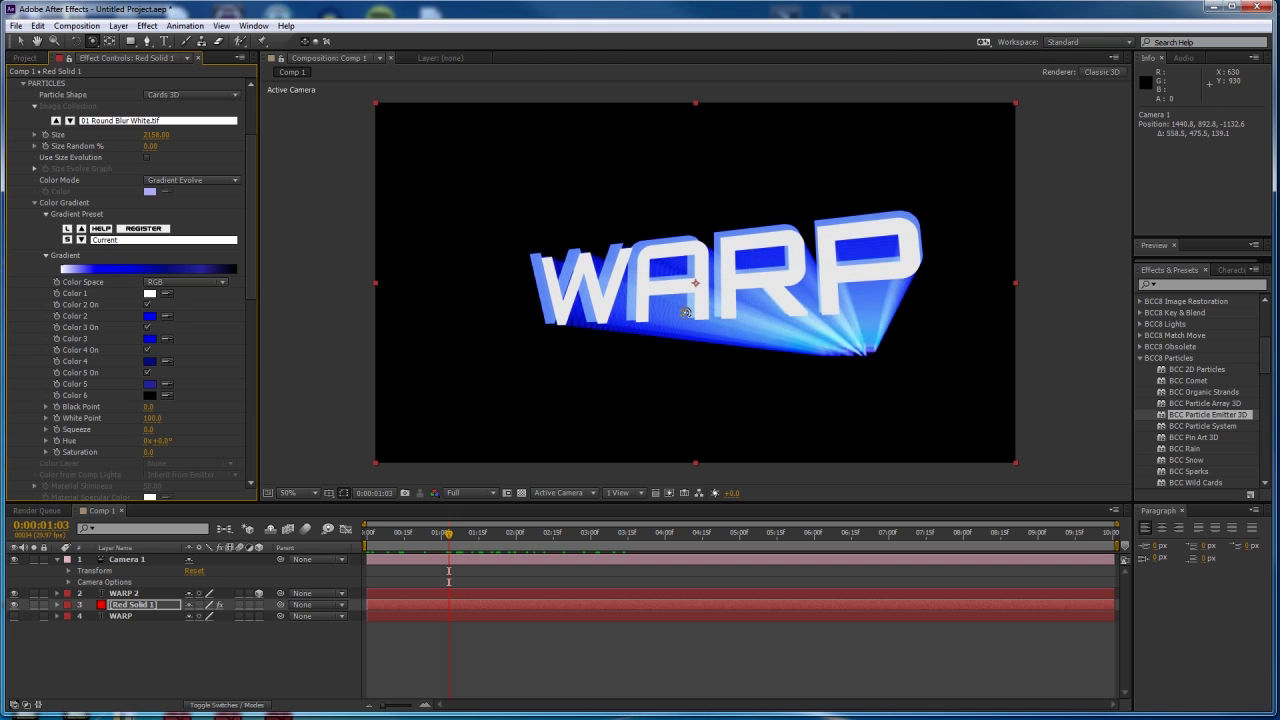
Expand the Fractal Field settings, raise Movement Noise to 250, and check the trail at 0:00:01:11.
scroll(70, 352, "down", 10)
scroll(70, 352, "down", 5)
left_click(23, 414)
scroll(25, 419, "down", 8)
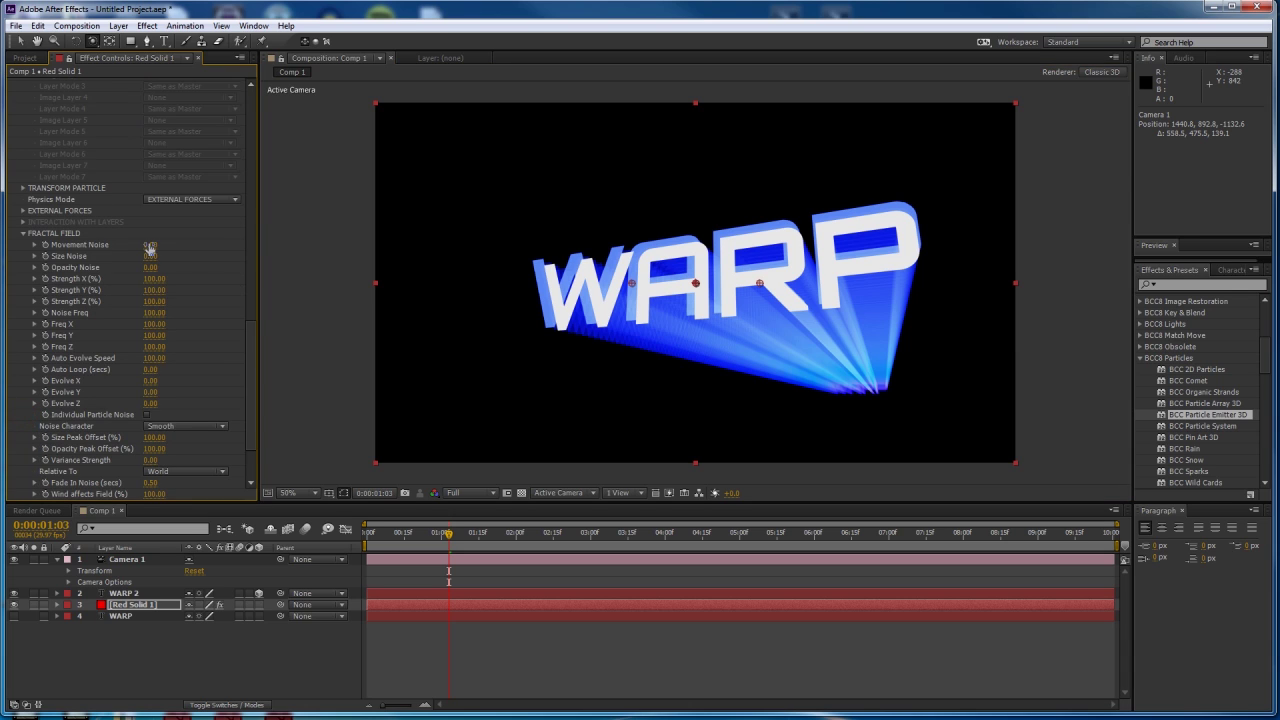
left_click_drag(150, 244, 300, 250)
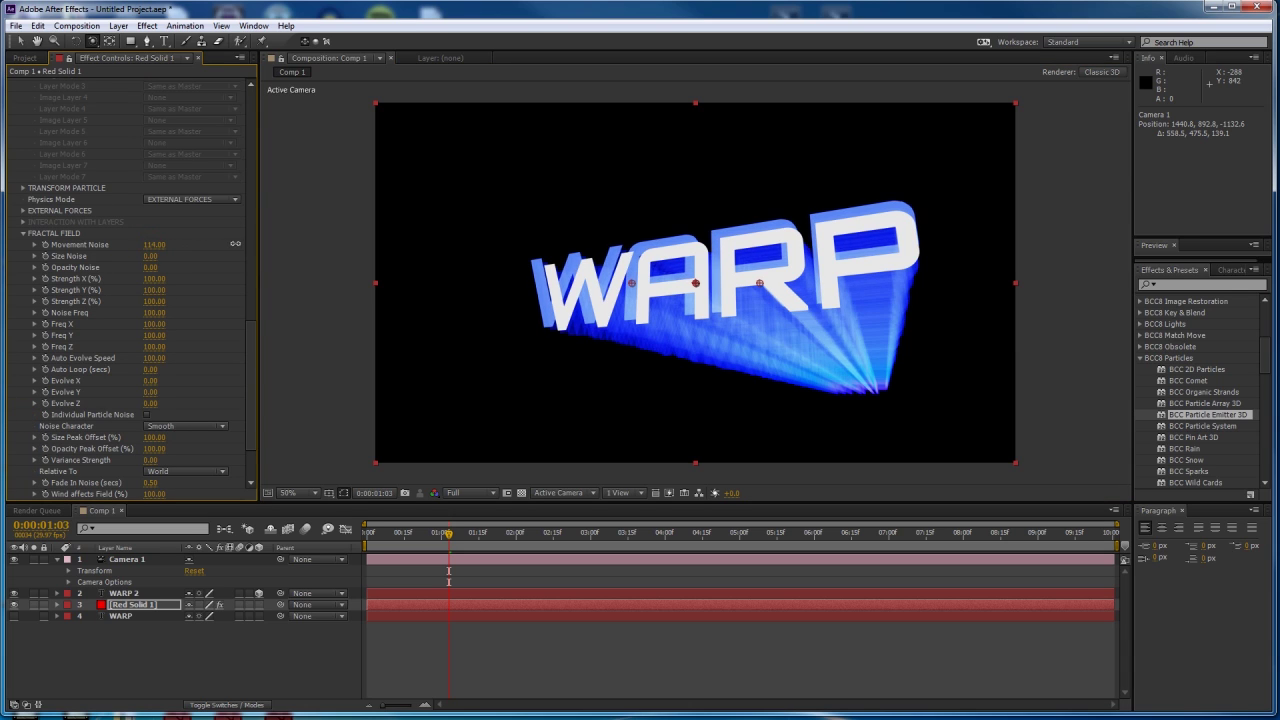
left_click_drag(427, 541, 470, 545)
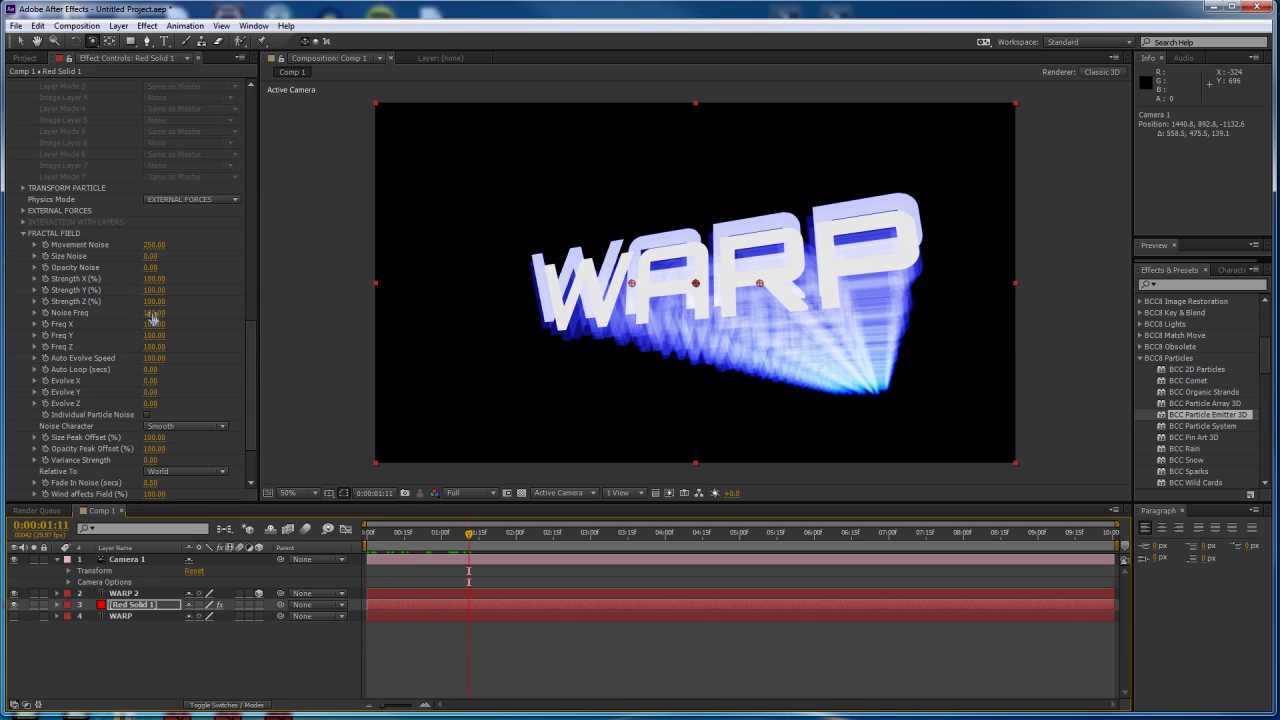
In the Fractal Field settings, set Noise Freq to 15, Movement Noise to 444 and Strength Z to 0.
left_click_drag(148, 312, 79, 312)
mouse_move(152, 244)
left_mouse_down()
mouse_move(474, 247)
mouse_move(276, 263)
mouse_move(306, 314)
left_mouse_up()
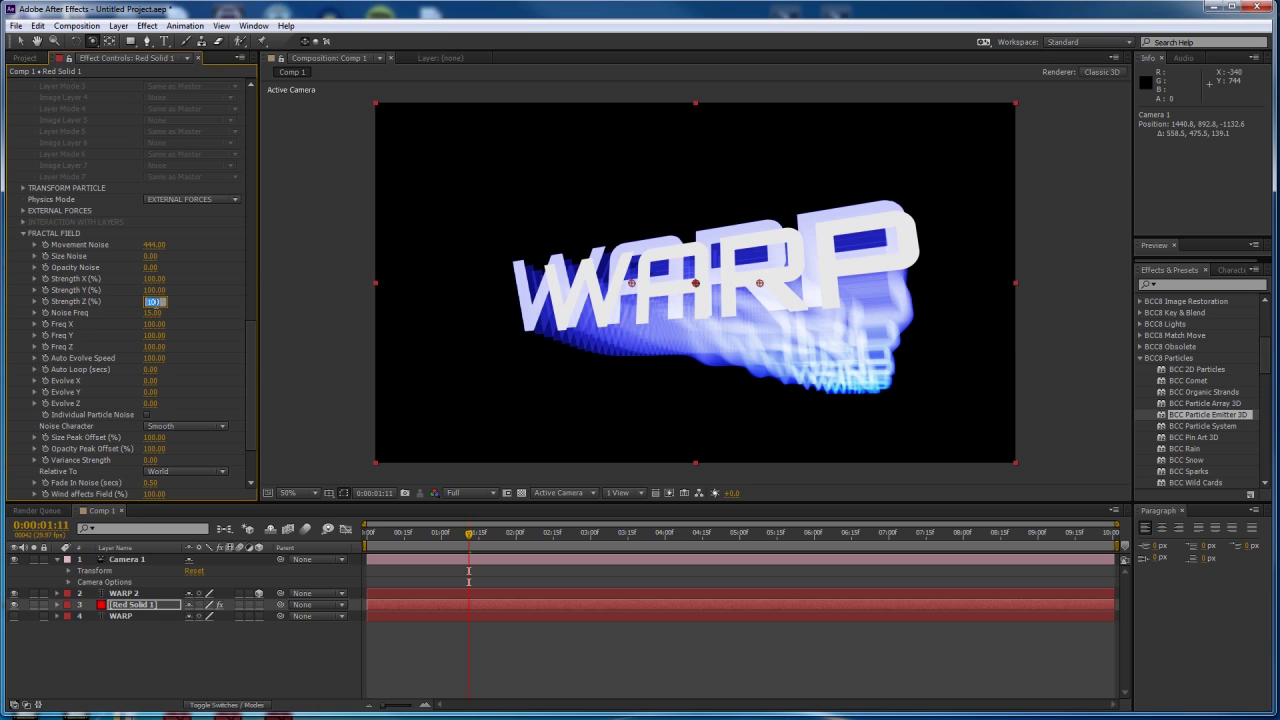
key("Return")
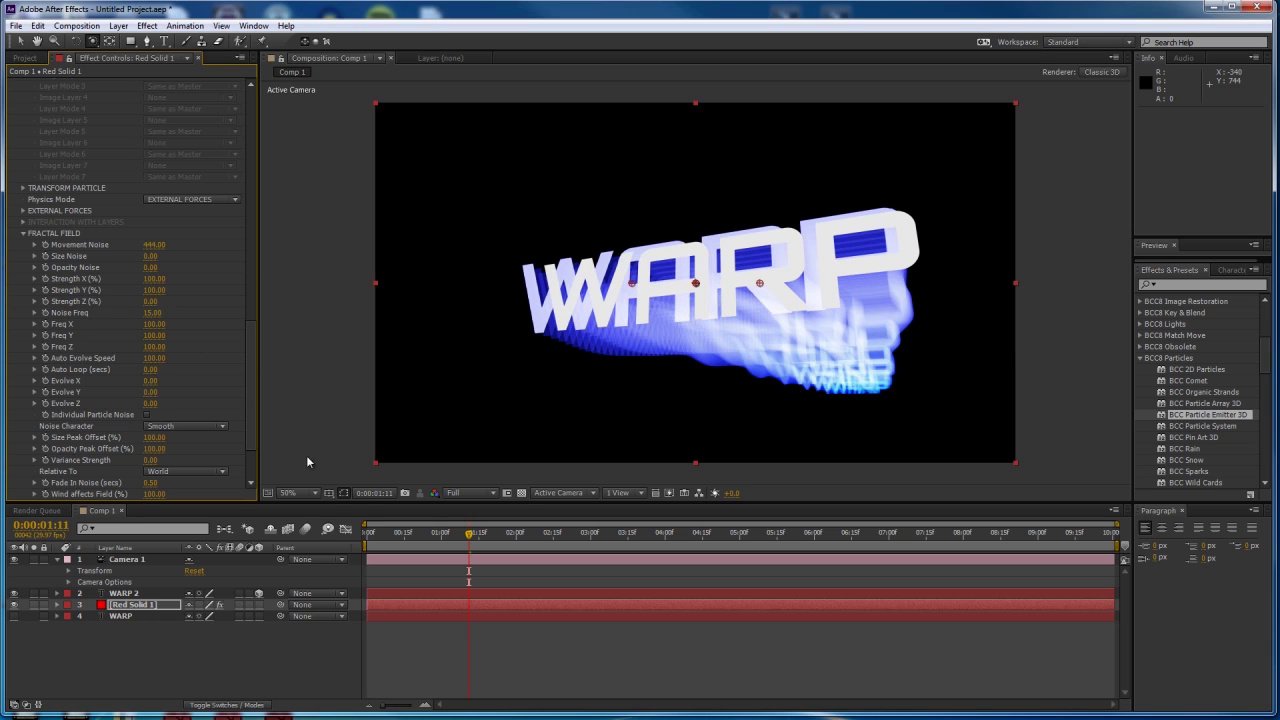
Go to 0:00:00:27 and set the Fractal Field's Fade In Noise to 2 seconds.
mouse_move(437, 528)
left_mouse_down()
mouse_move(400, 540)
mouse_move(506, 532)
mouse_move(434, 532)
left_mouse_up()
scroll(103, 436, "down", 3)
left_click(66, 407)
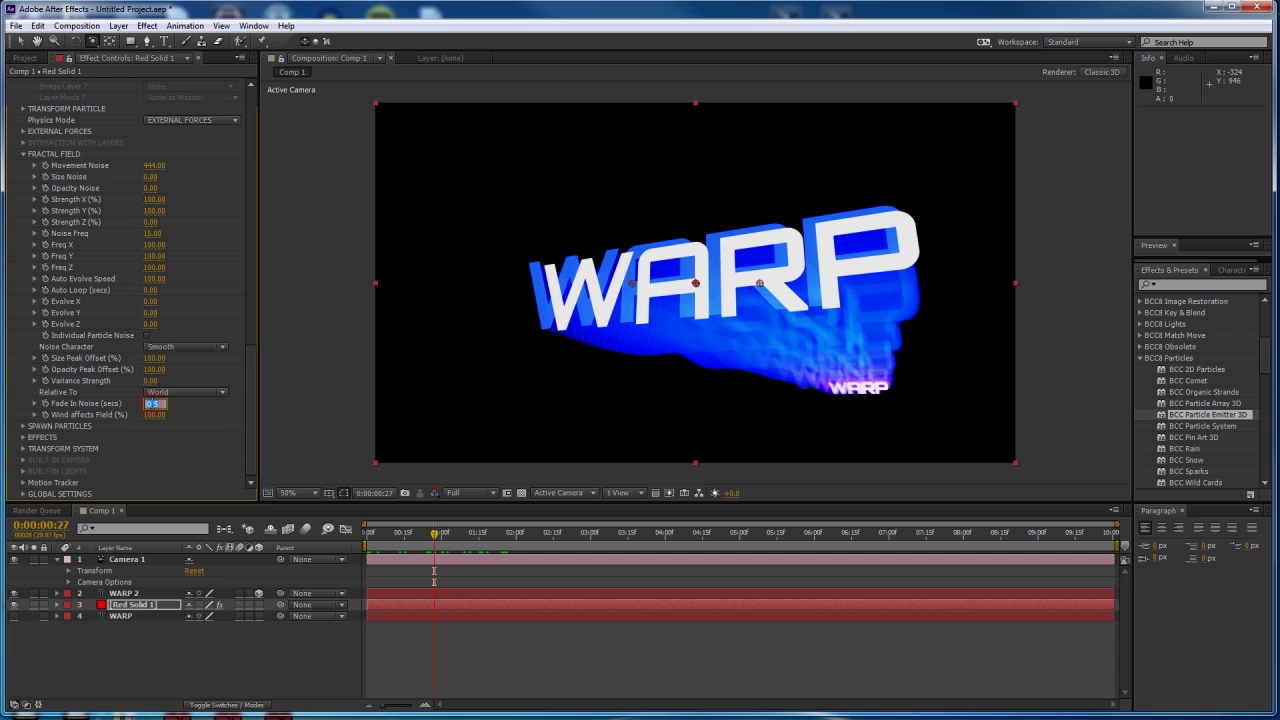
key("Return")
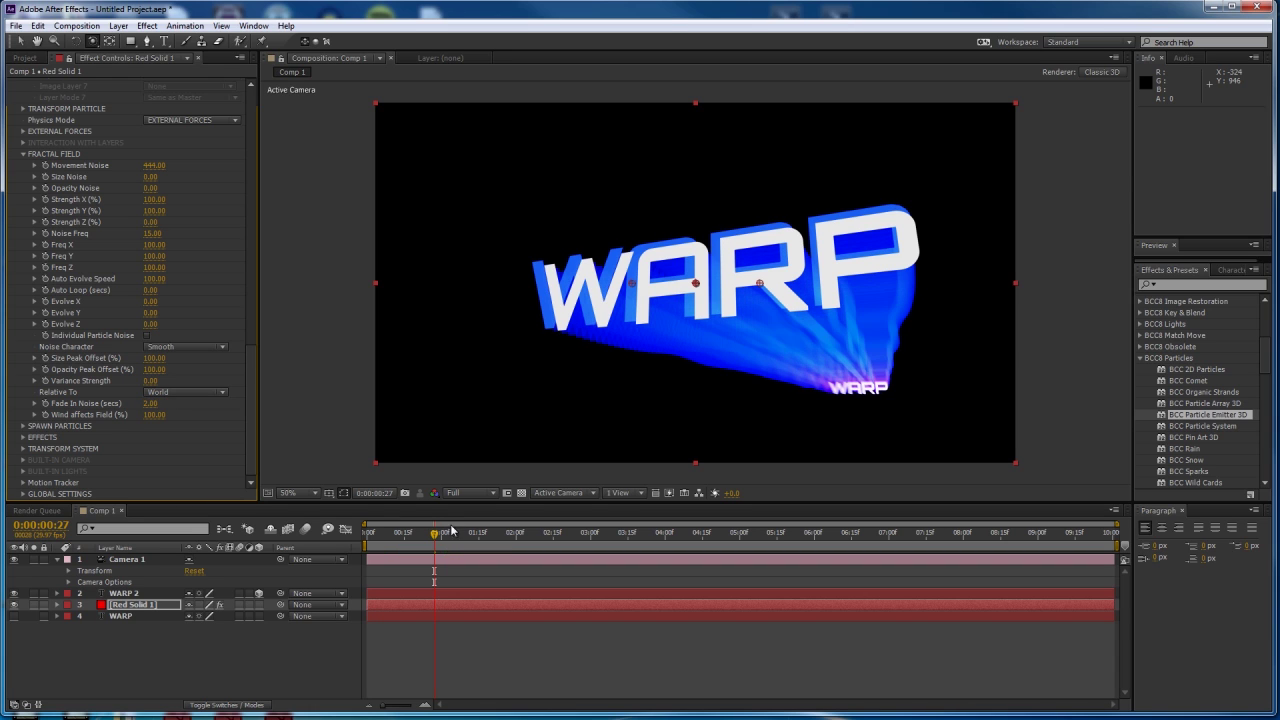
Raise Movement Noise to 674 and scrub through the animation to 0:00:02:24.
left_click_drag(419, 537, 516, 552)
scroll(94, 318, "up", 3)
left_click_drag(198, 247, 186, 300)
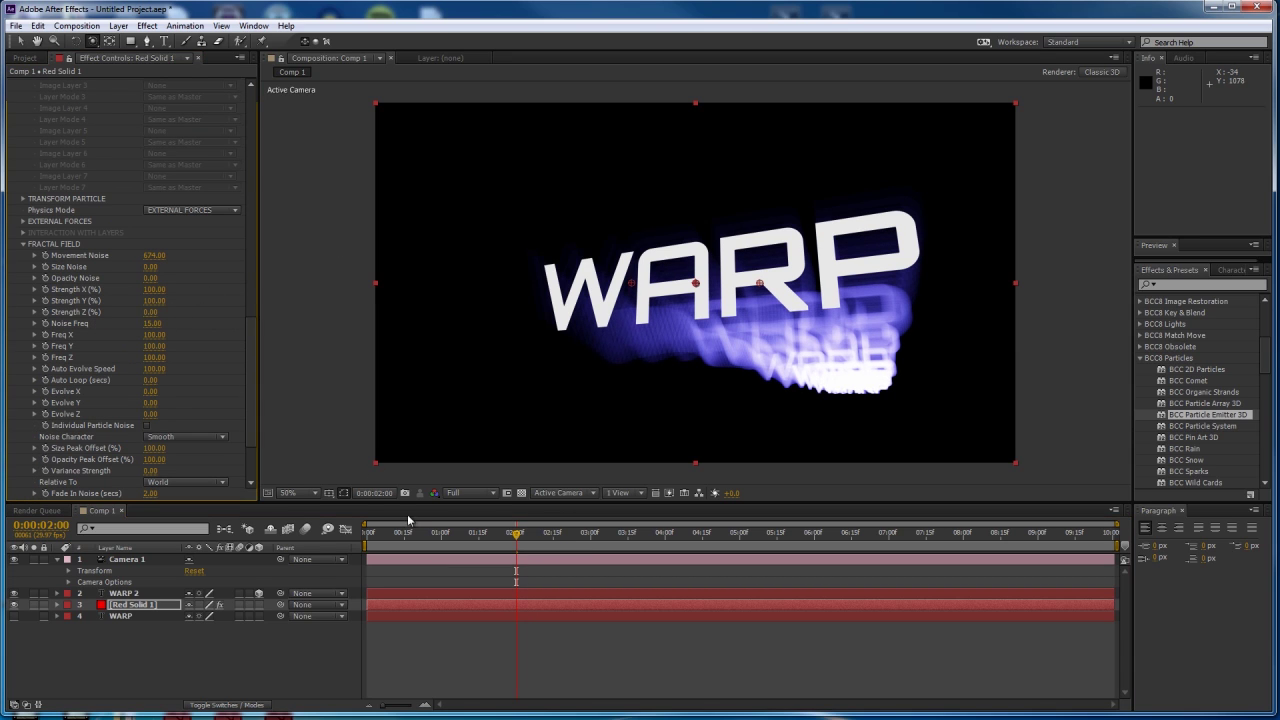
left_click_drag(504, 532, 602, 535)
left_click_drag(506, 536, 575, 536)
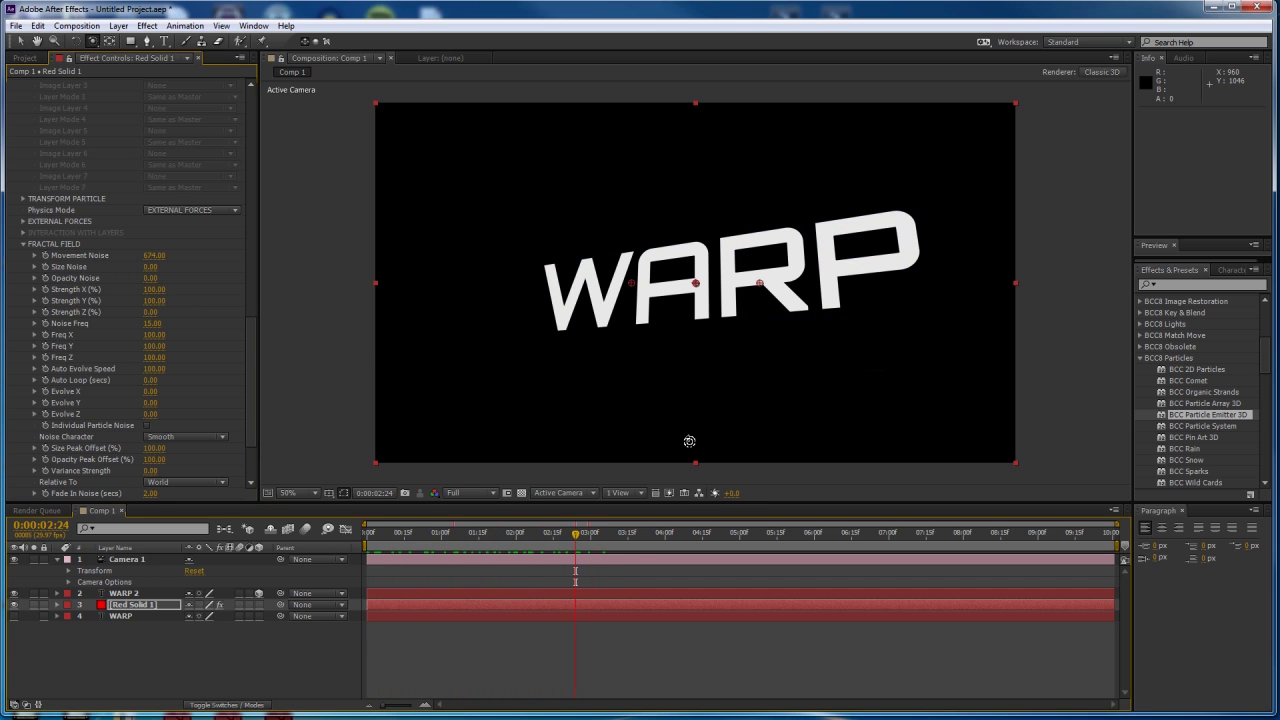
Collapse Fractal Field and Color Gradient, go to 0:00:01:19, and set the particles' Opacity Random to 100%.
scroll(106, 318, "up", 3)
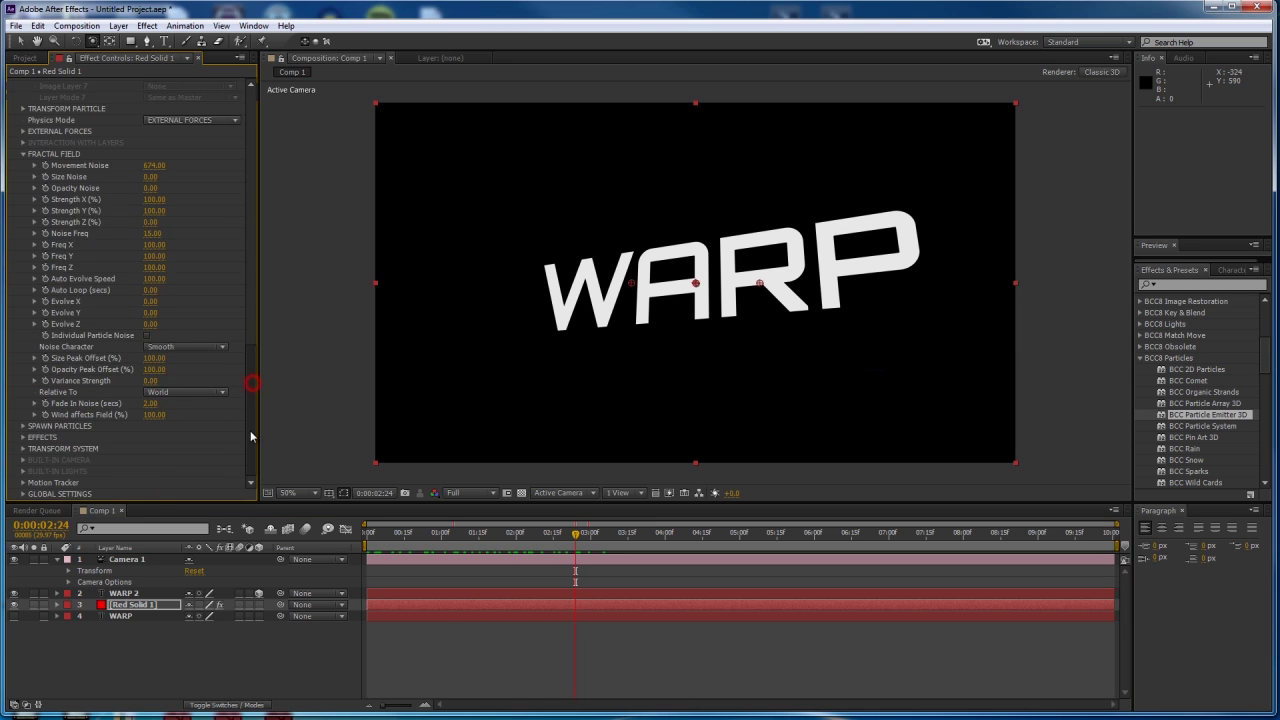
left_click(21, 360)
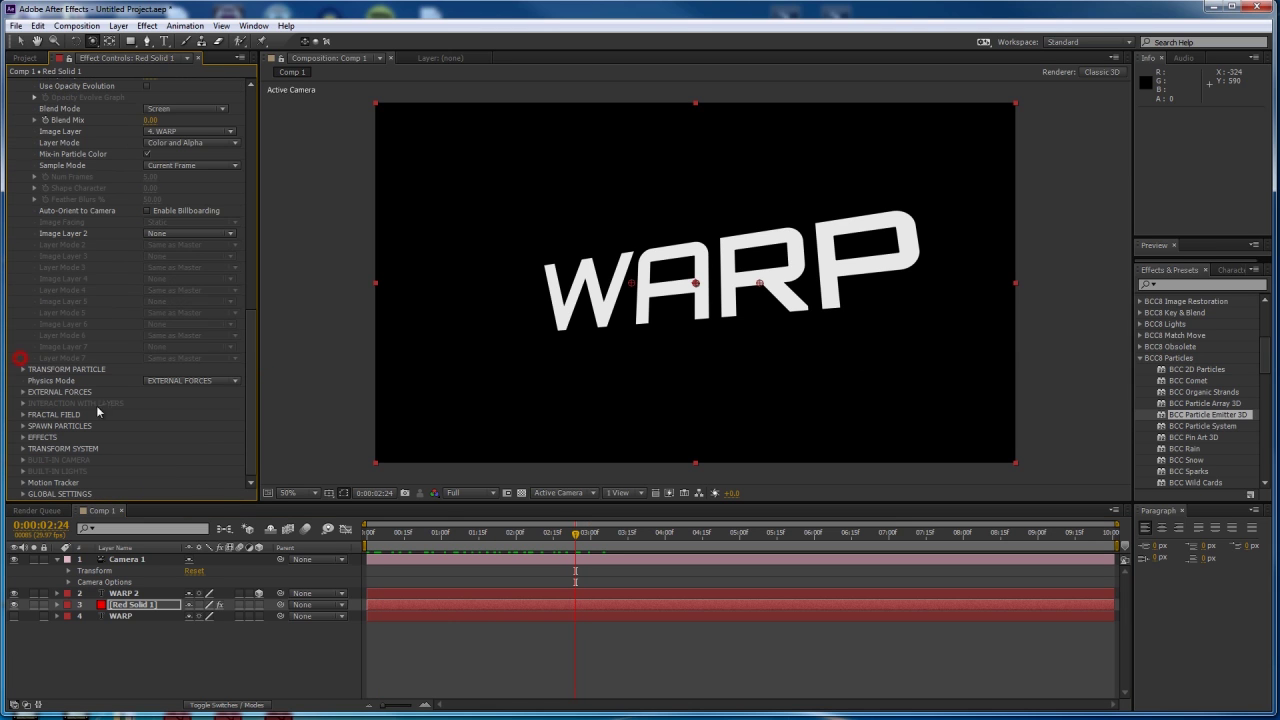
left_click(491, 538)
scroll(88, 321, "up", 6)
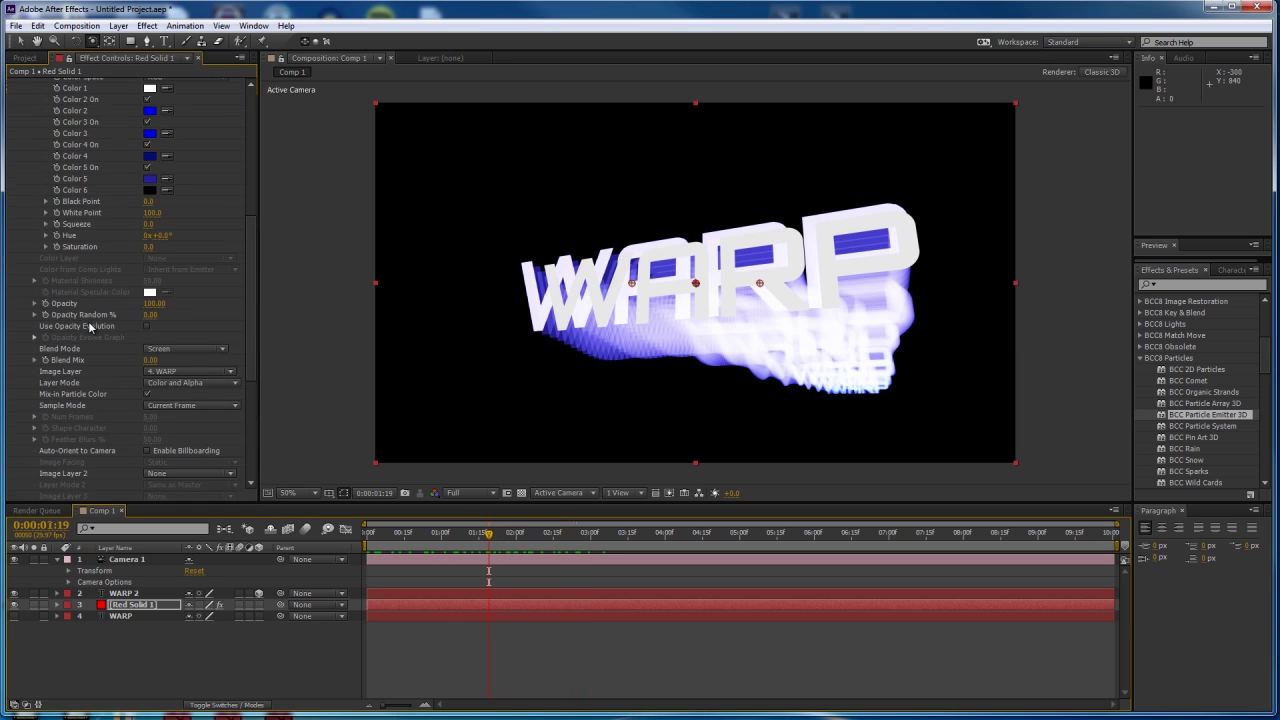
scroll(88, 326, "up", 3)
scroll(95, 278, "up", 2)
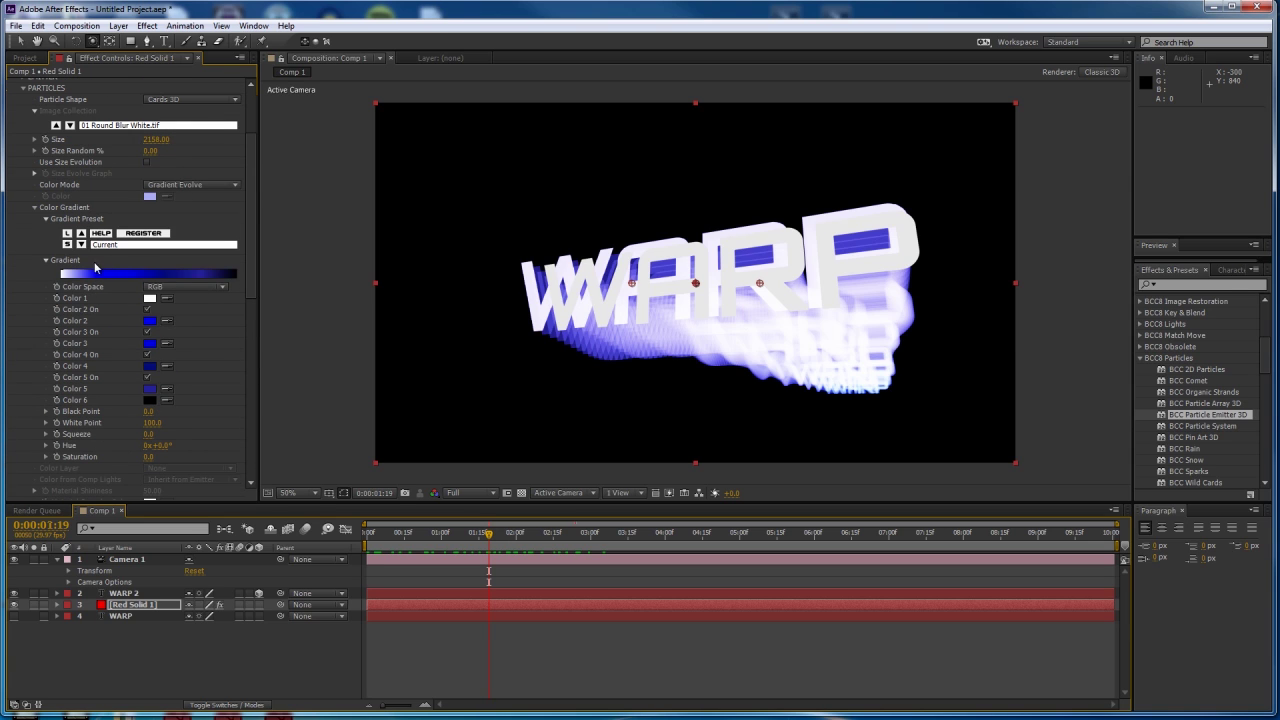
left_click(34, 208)
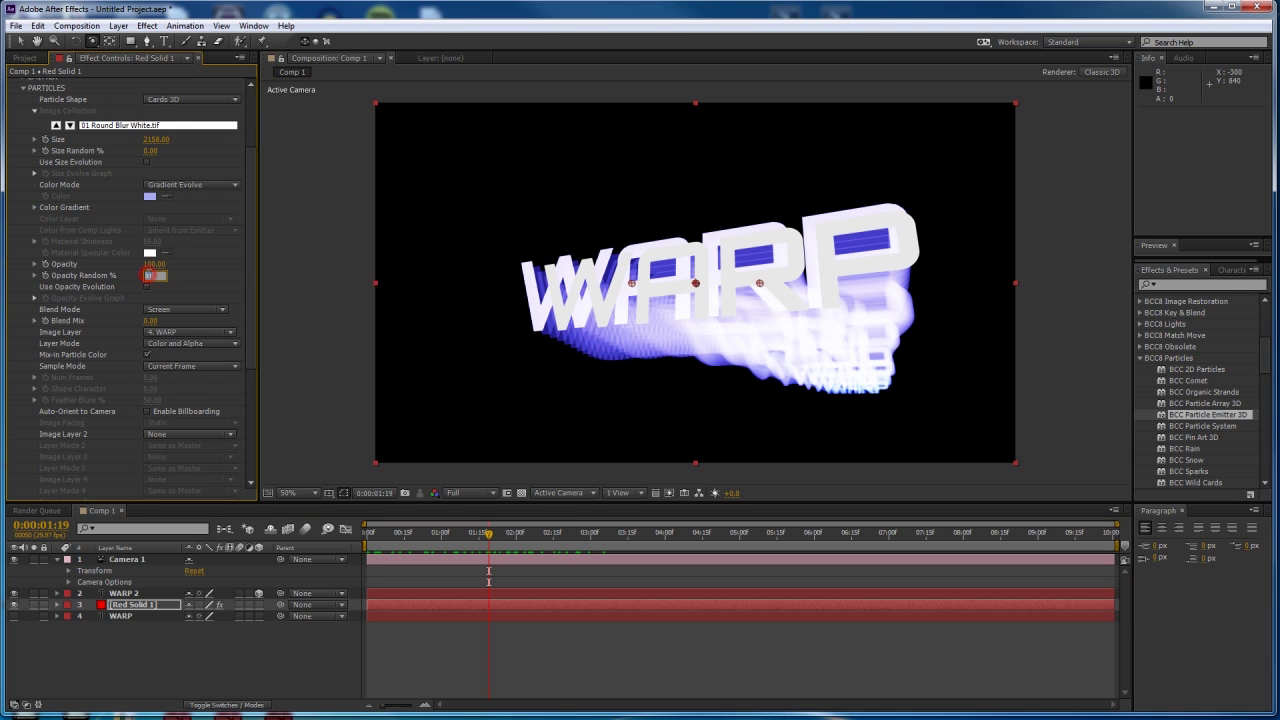
left_click_drag(147, 281, 267, 337)
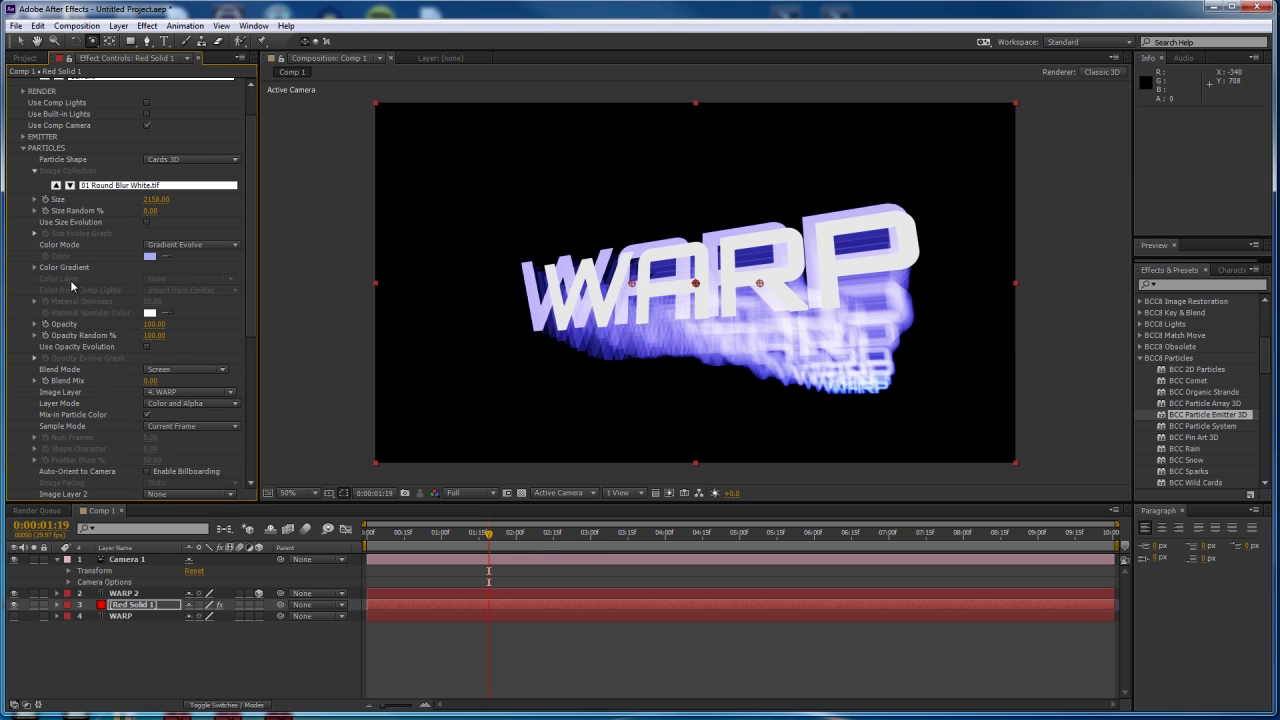
Collapse the Particles settings, expand Emitter, and set Lifespan Random to 50% and Particle Lifespan to 3.
scroll(70, 284, "up", 2)
left_click(23, 192)
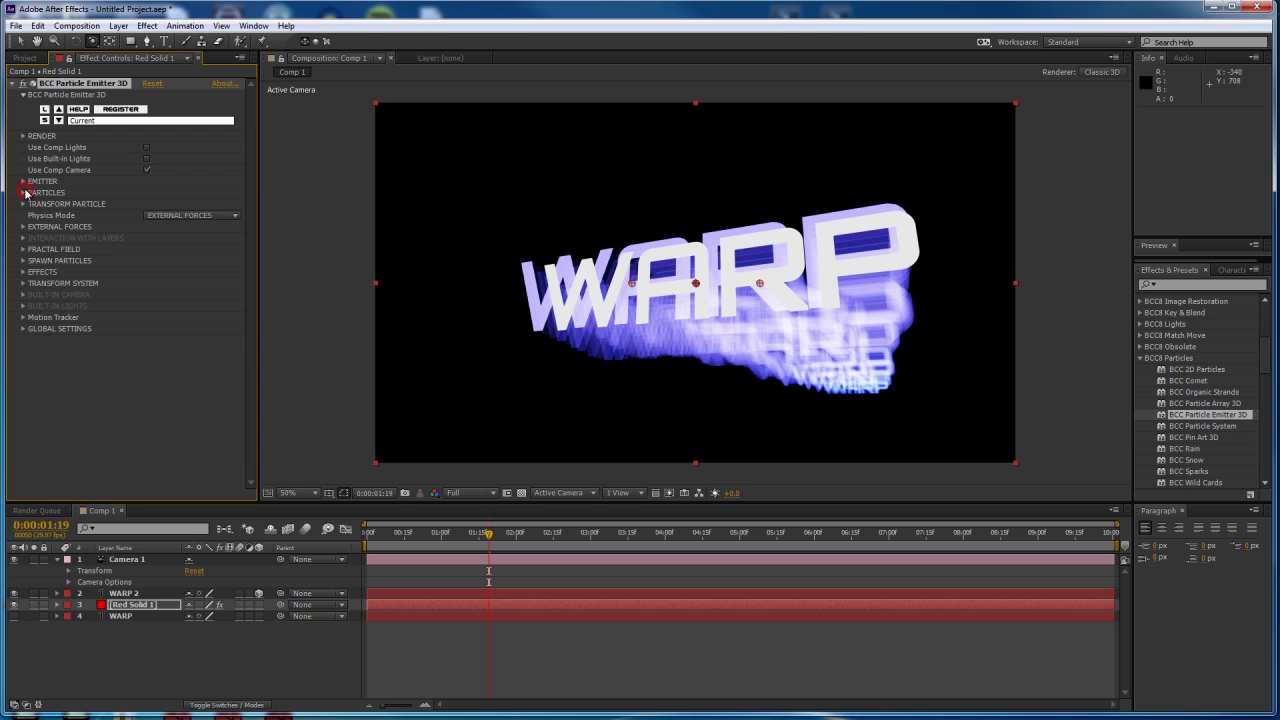
left_click(23, 181)
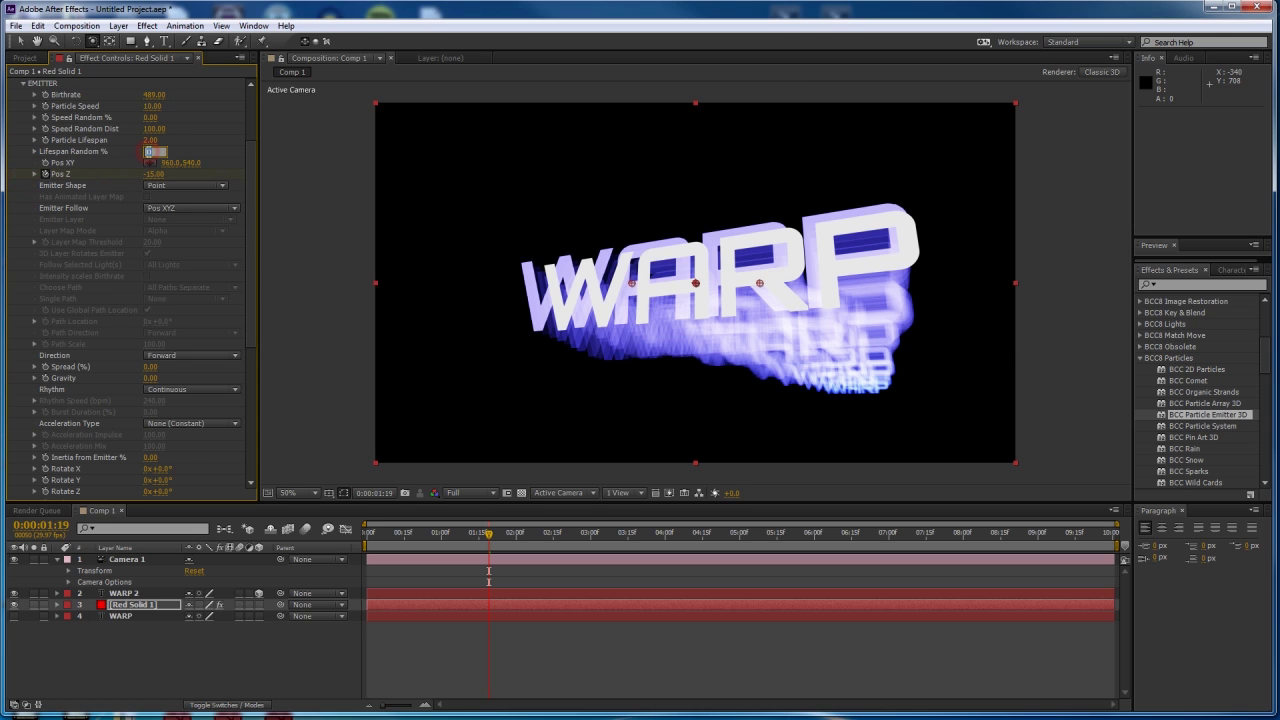
key("Return")
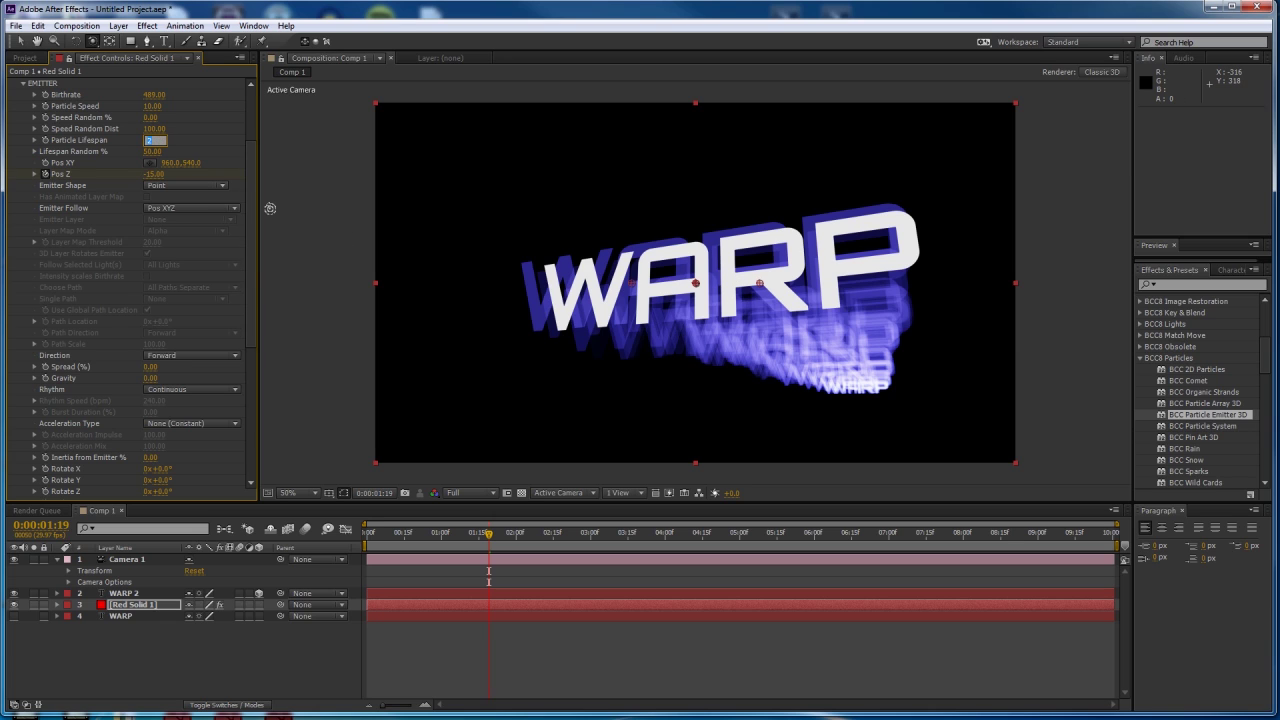
key("Return")
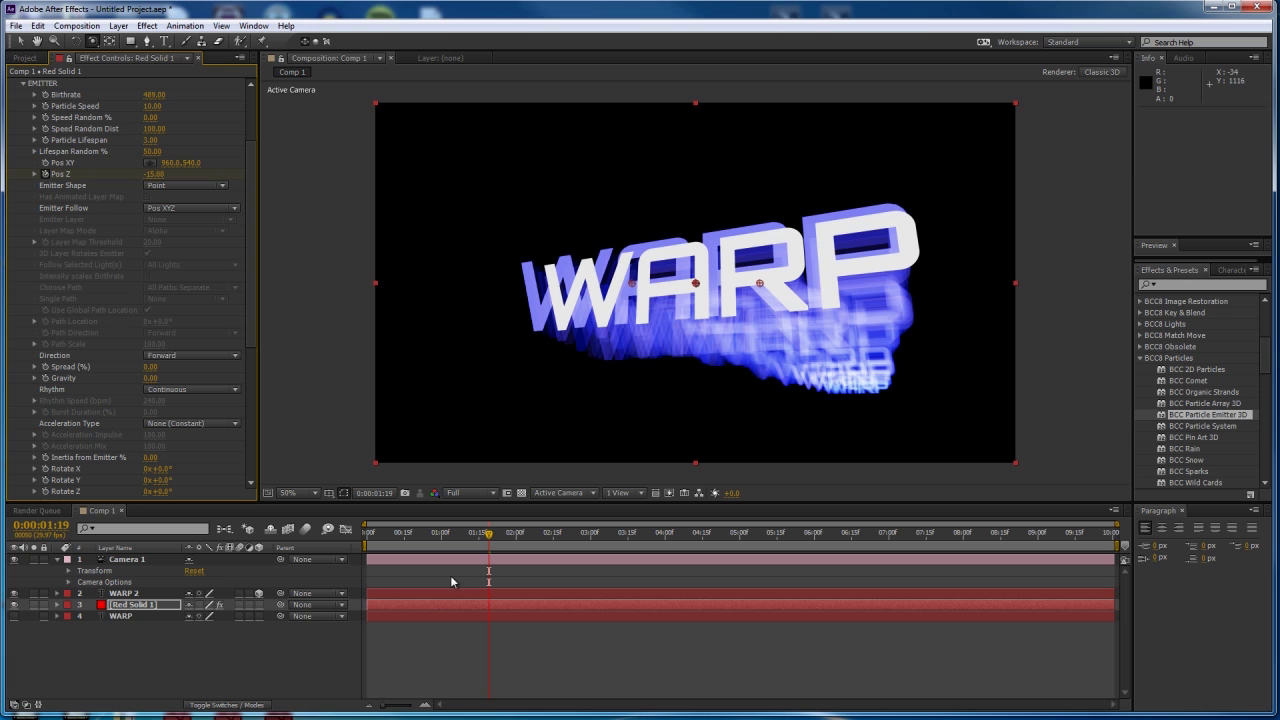
Scrub the animation to 0:00:01:22 to check the trail and collapse the Emitter settings.
left_click_drag(445, 535, 496, 550)
scroll(43, 233, "up", 3)
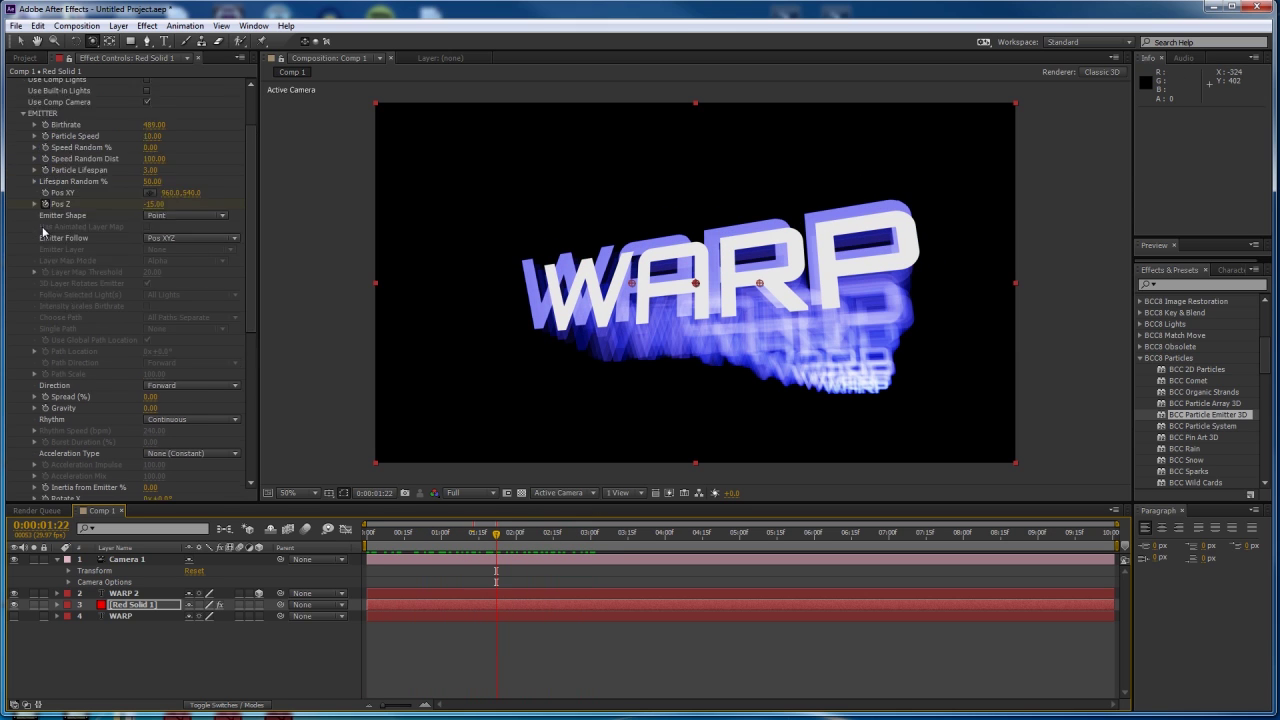
left_click(23, 174)
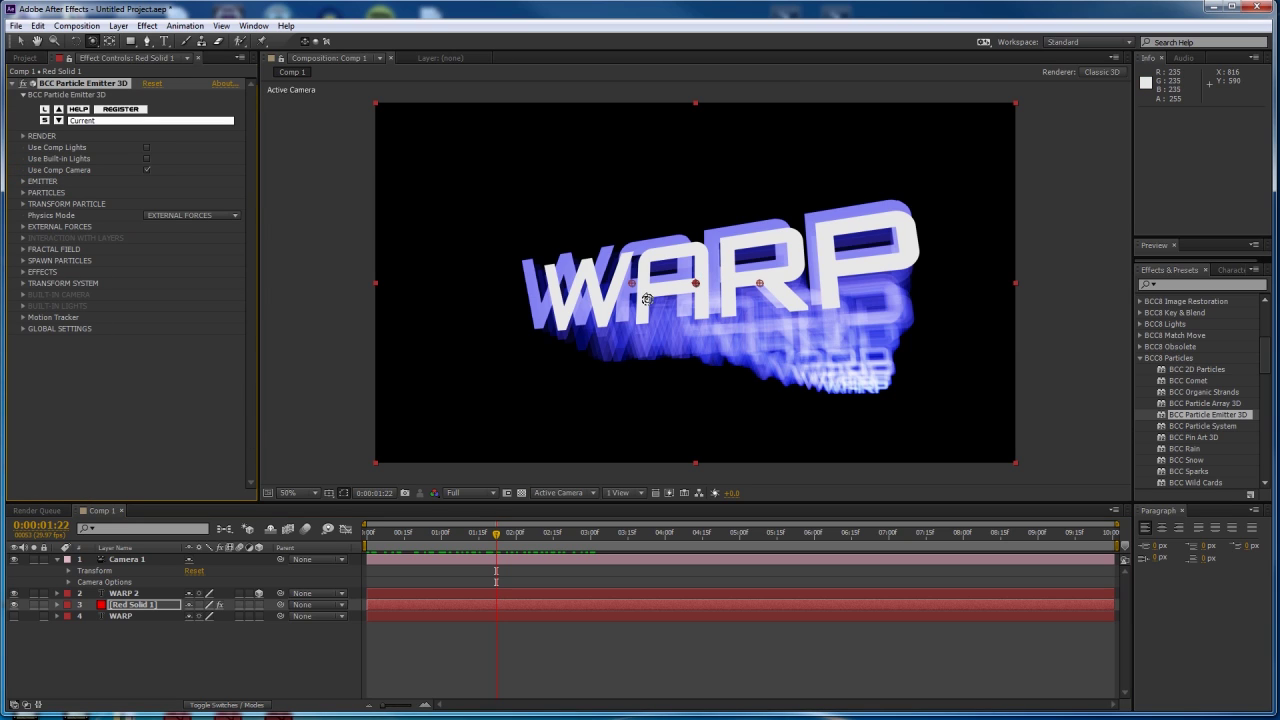
Switch to the Selection tool, then make the flat WARP layer beneath the red solid visible and solo it.
key("v")
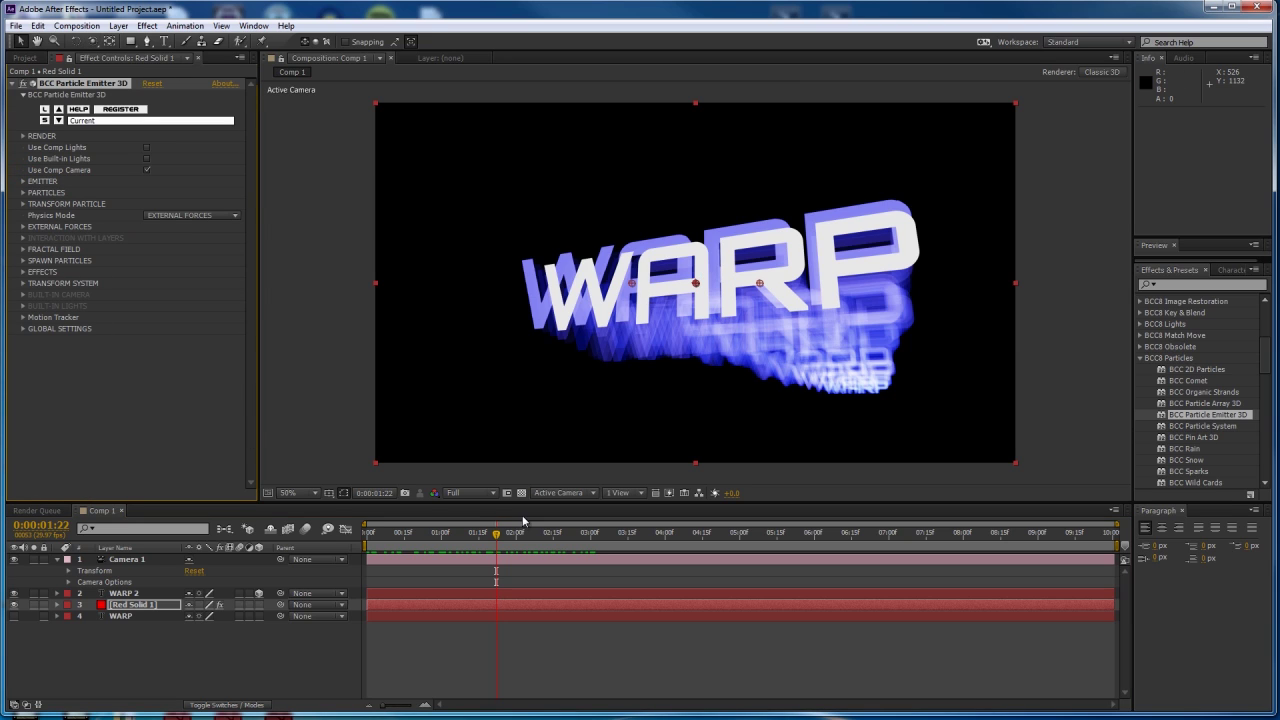
left_click(122, 613)
left_click(13, 616)
left_click(34, 616)
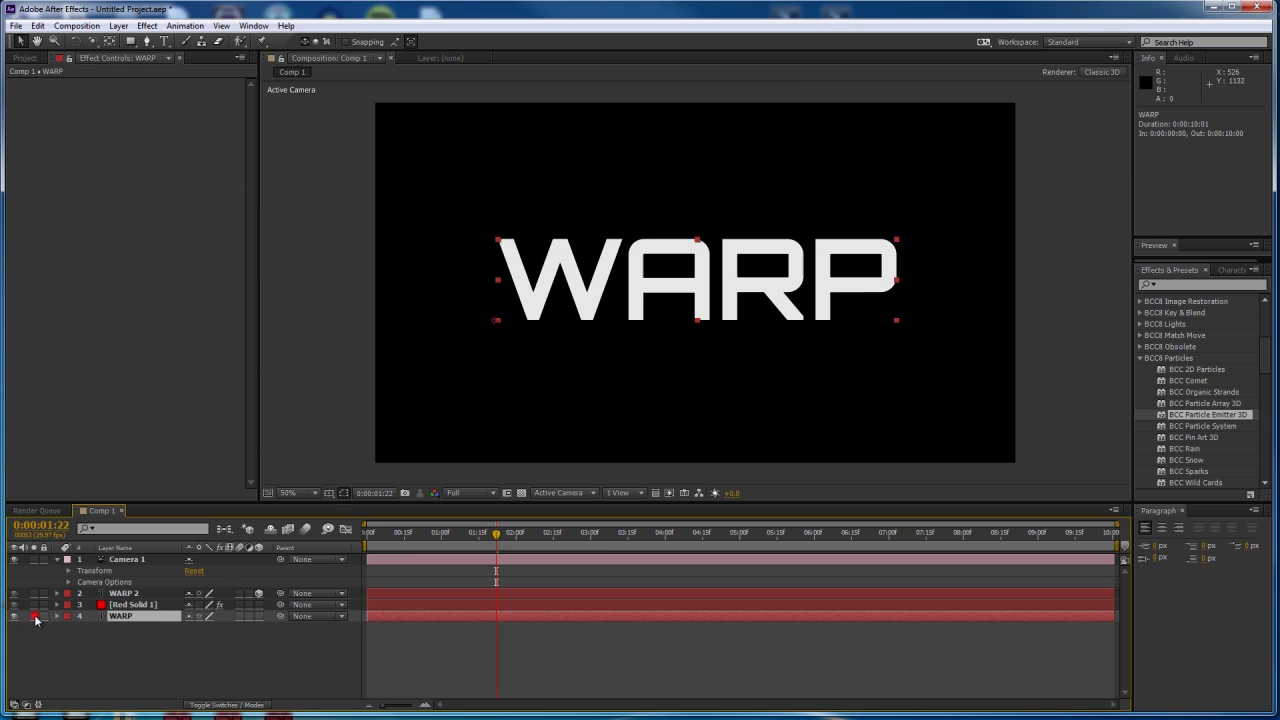
Apply the BCC 2D Particles effect to the soloed WARP layer and preview the animation.
left_click(124, 616)
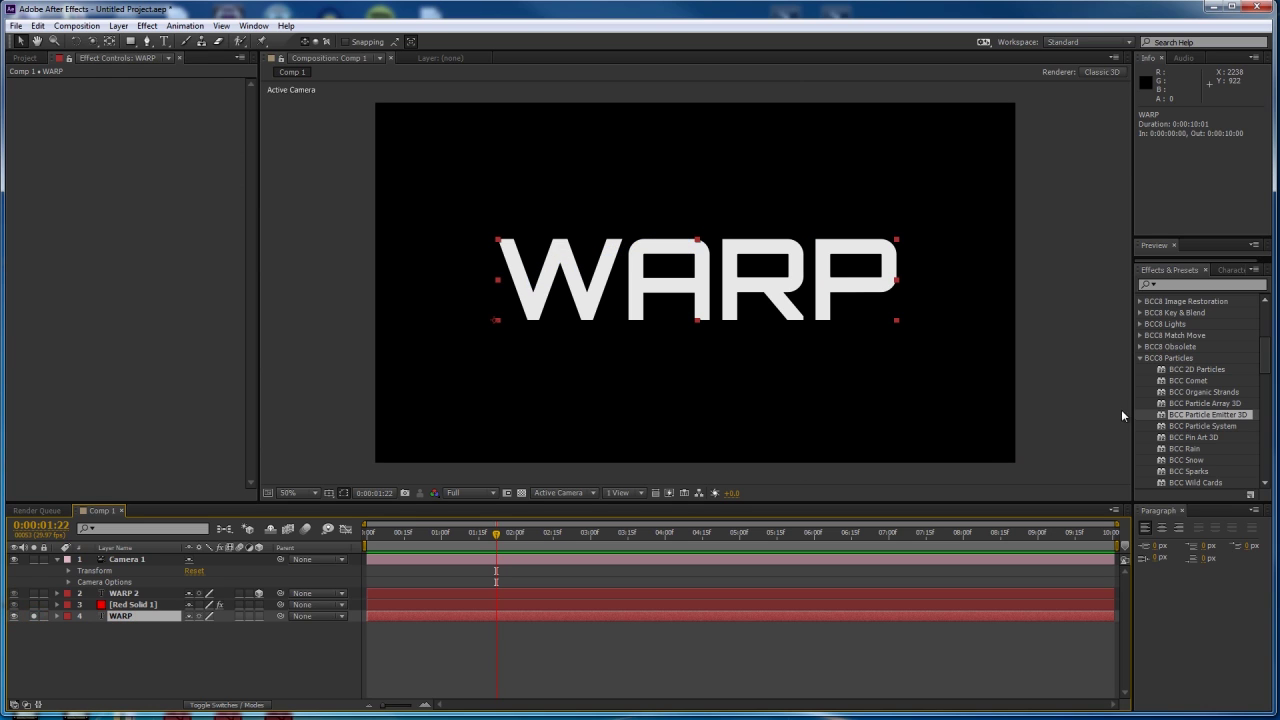
left_click_drag(1203, 373, 711, 322)
key("KP_0")
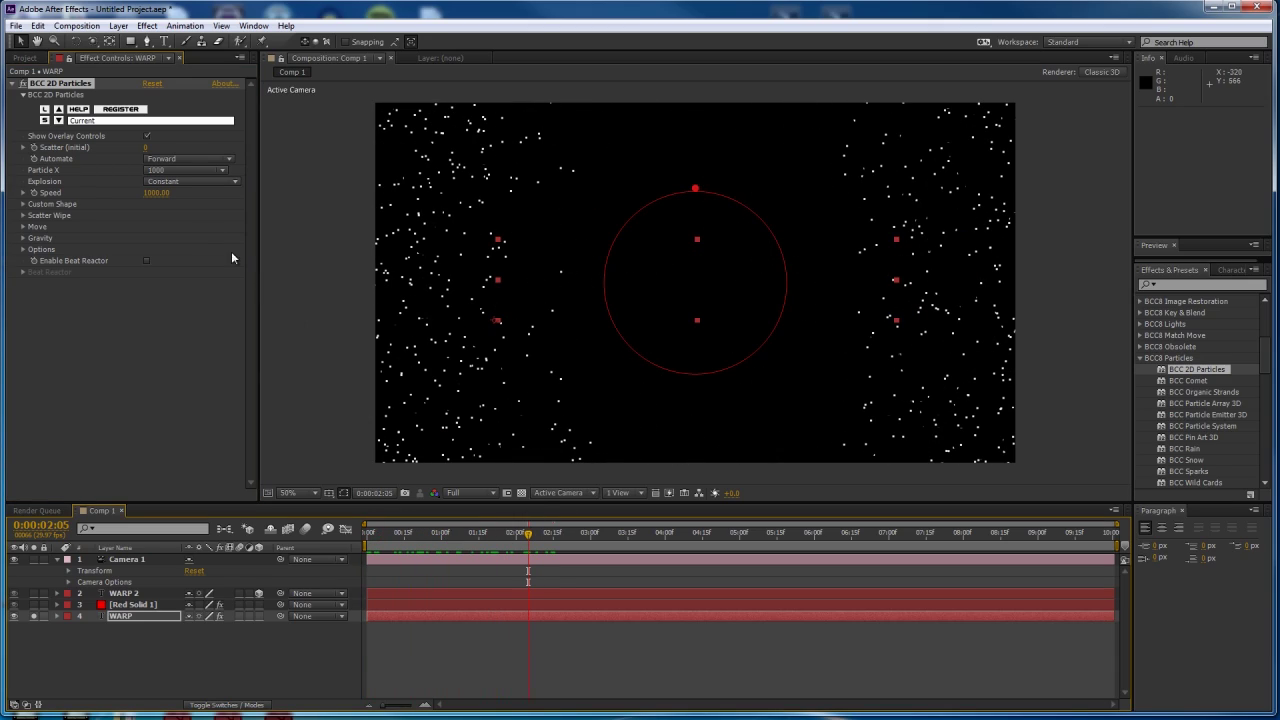
Lower the BCC 2D Particles Speed to 67 and scrub back to 0:00:02:01.
left_click_drag(150, 199, 460, 467)
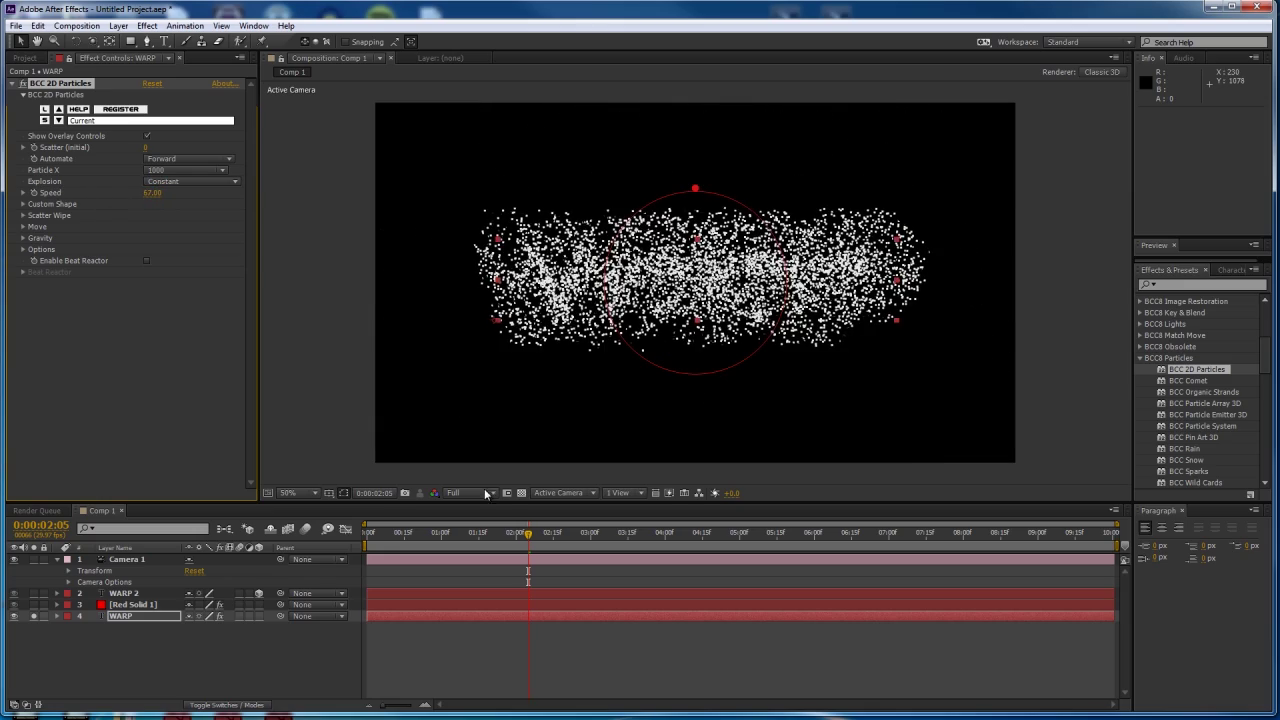
mouse_move(516, 534)
left_mouse_down()
mouse_move(311, 550)
mouse_move(541, 547)
mouse_move(518, 548)
left_mouse_up()
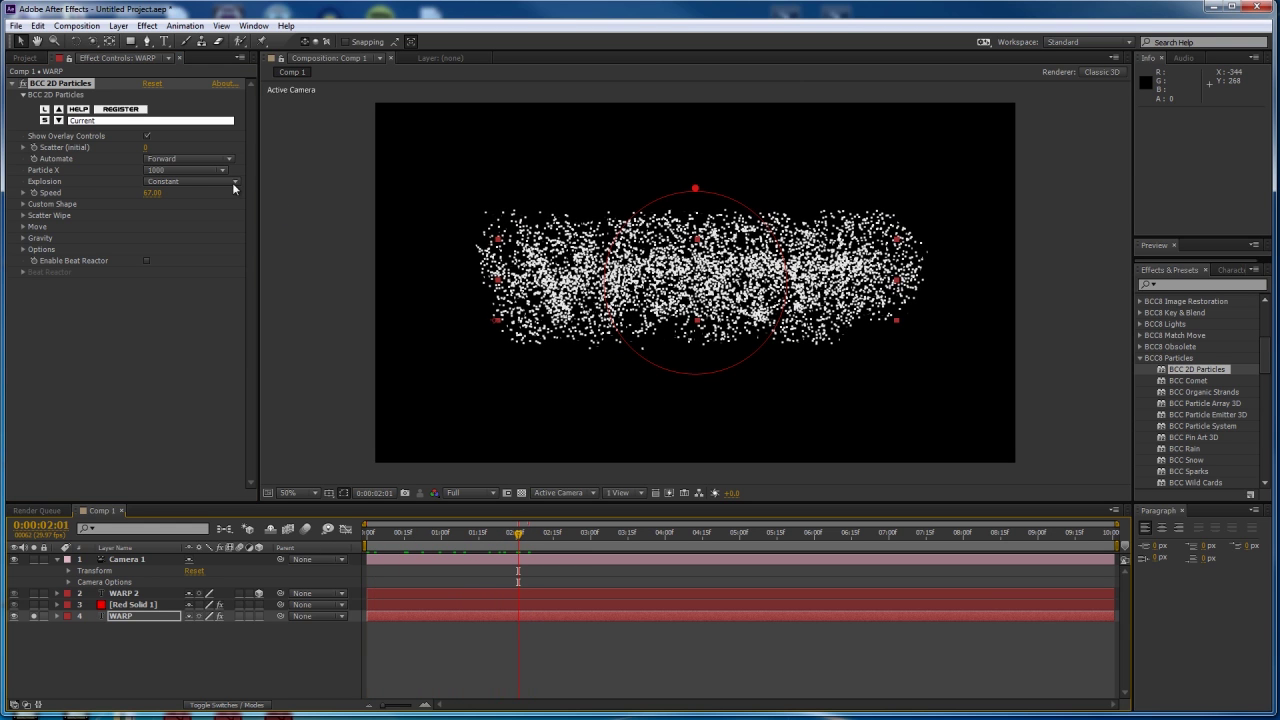
Try Particle X at 10 and 100, look into the Custom Shape settings, and return Particle X to 1000.
left_click(175, 171)
left_click(180, 204)
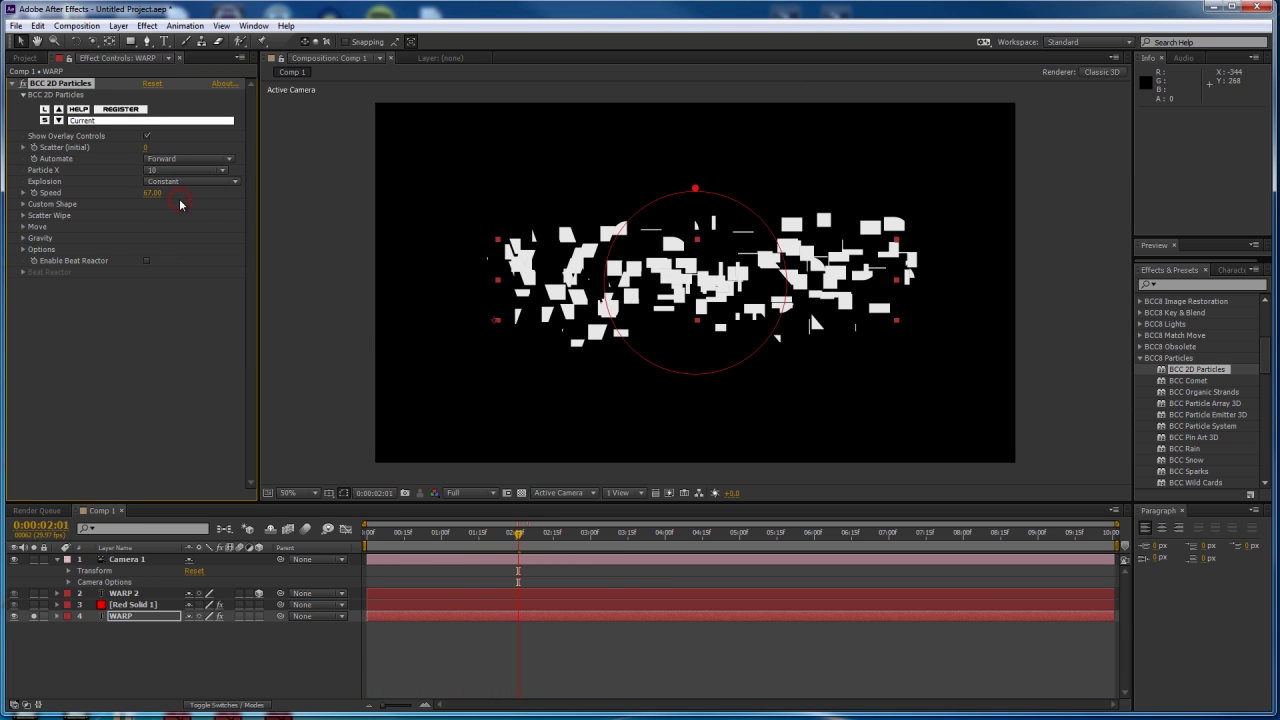
left_click(175, 170)
left_click(175, 216)
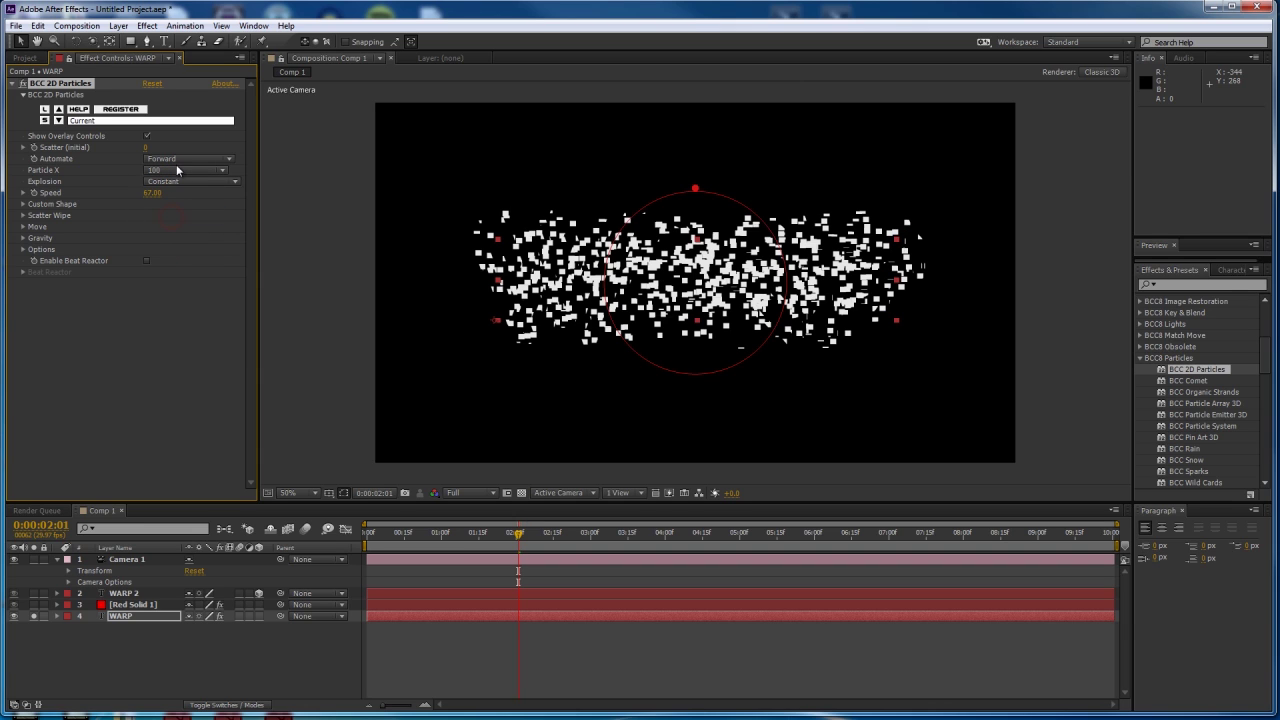
left_click(23, 204)
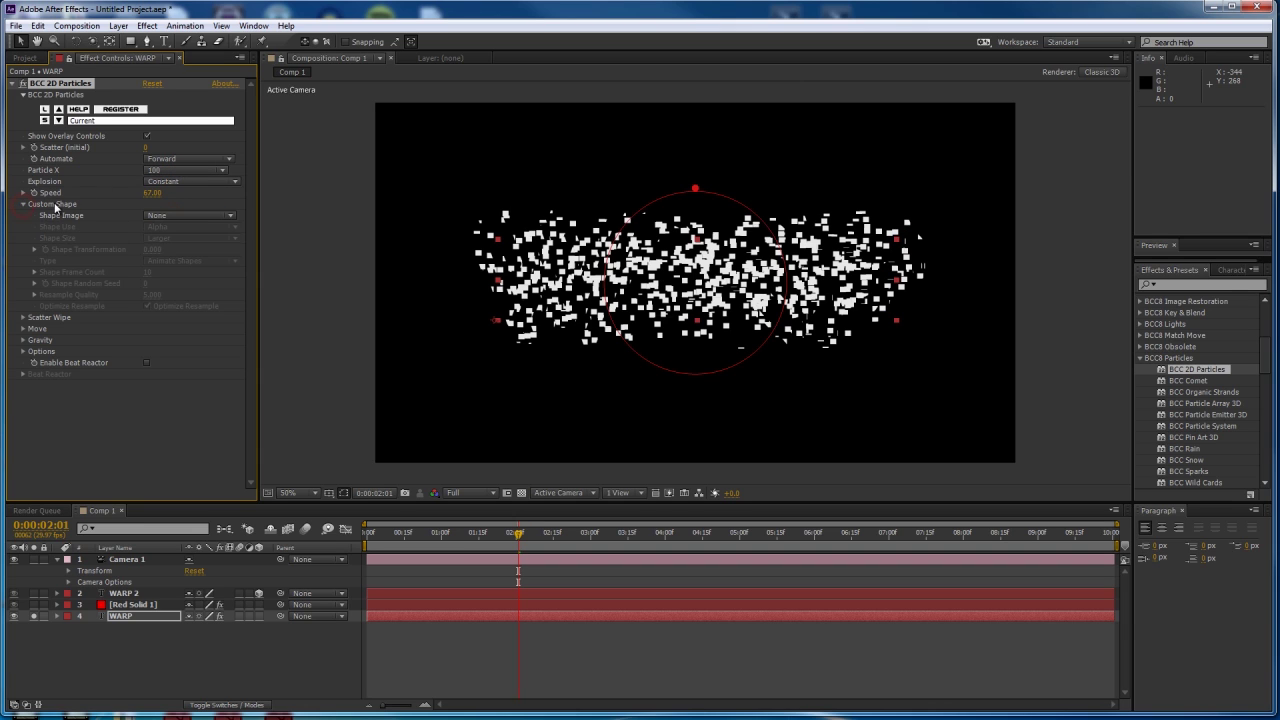
left_click(23, 204)
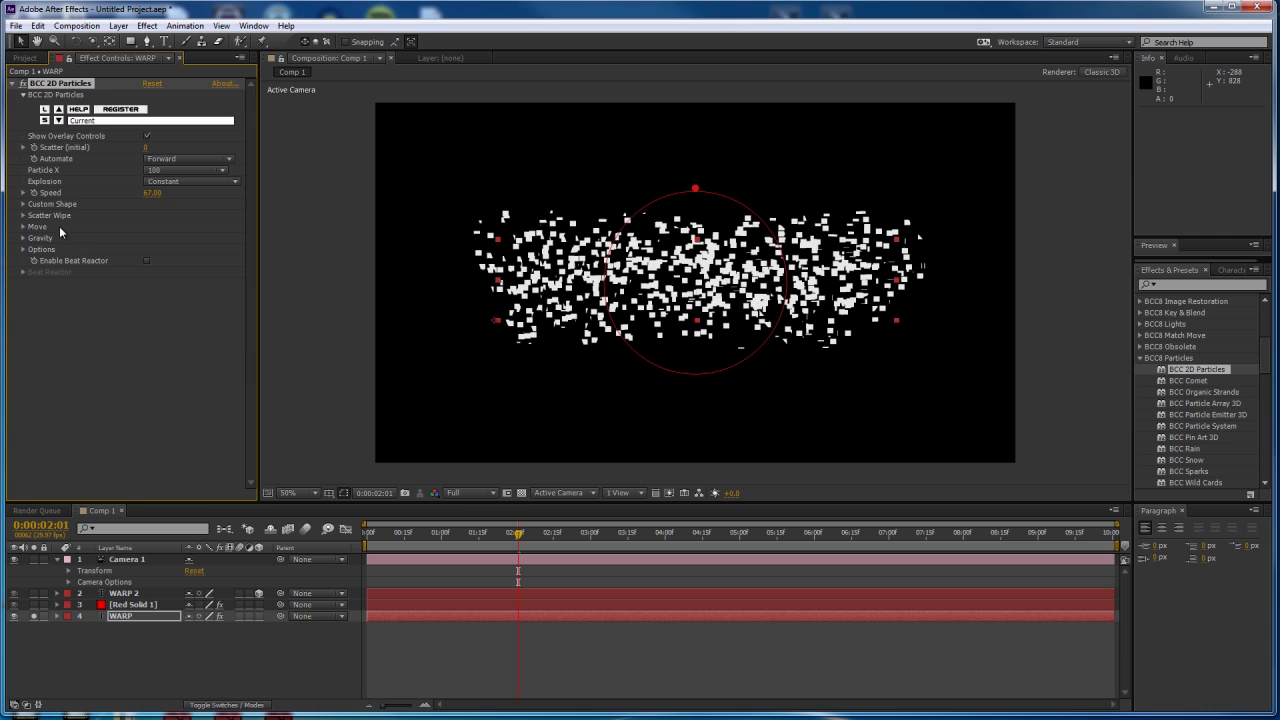
left_click(184, 172)
left_click(188, 225)
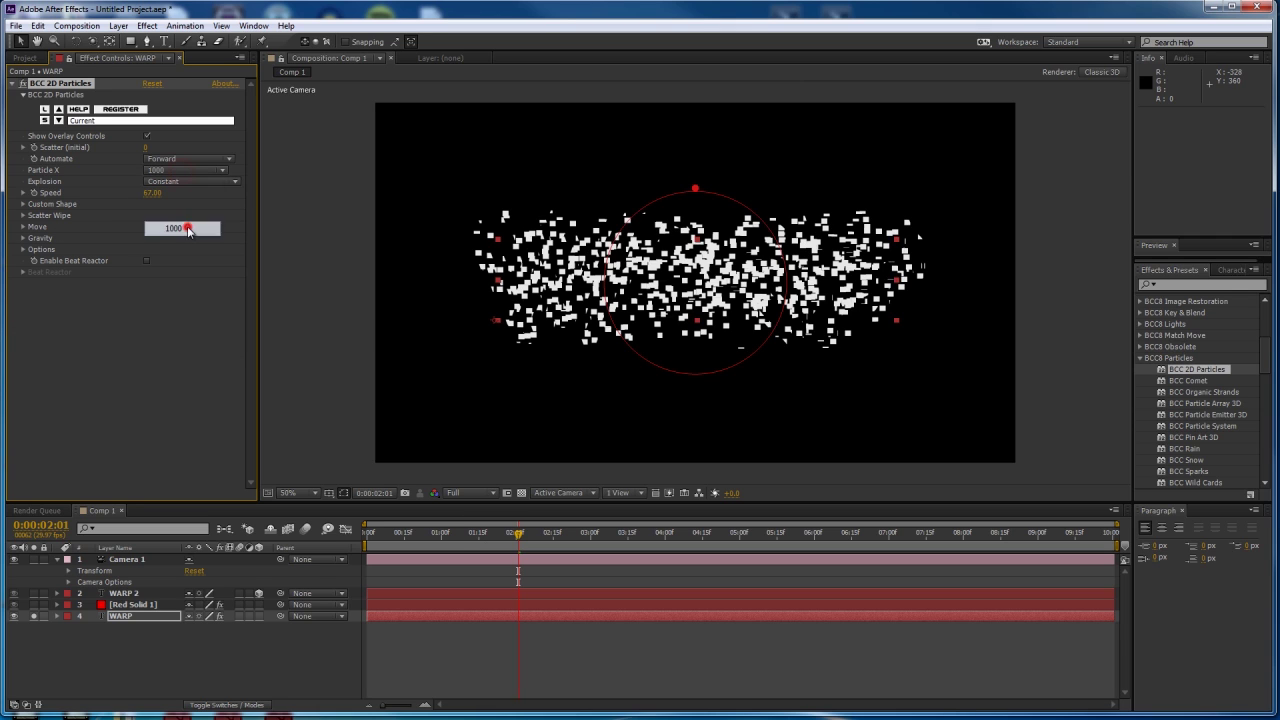
Expand the 2D Particles Options and start keyframing Size at 100 at 0:00:00:00.
left_click(23, 249)
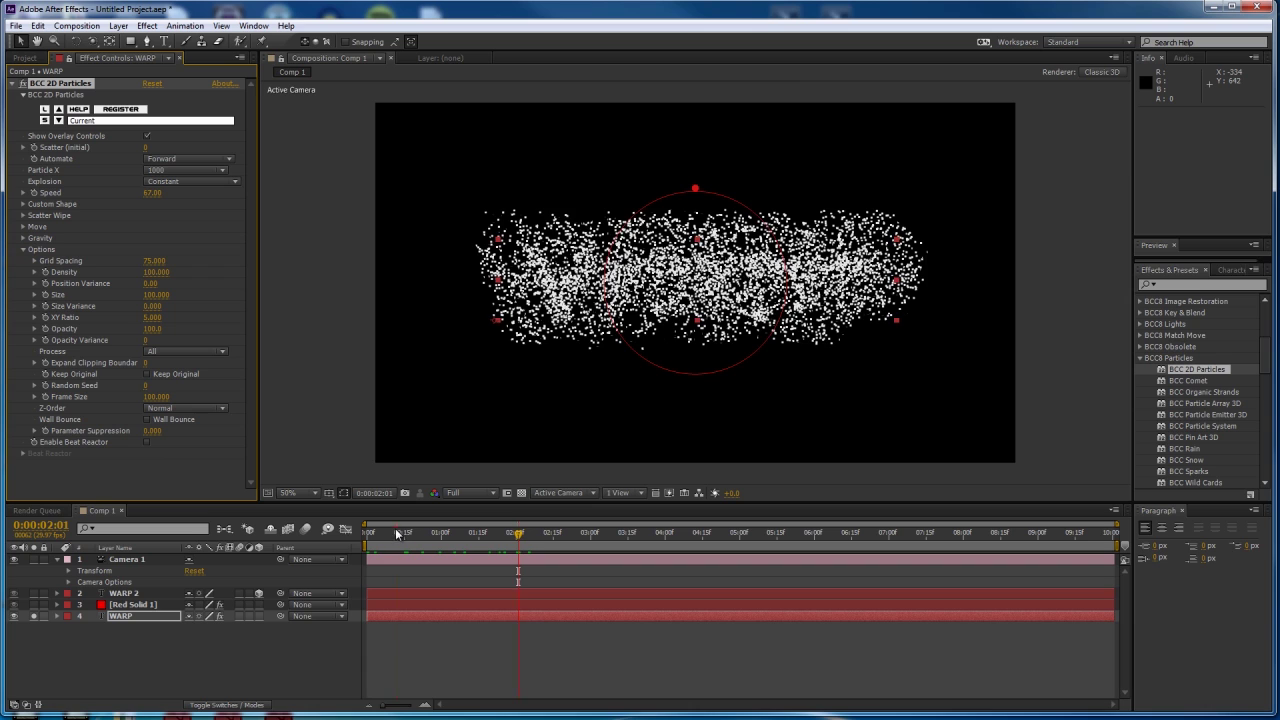
left_click_drag(400, 536, 367, 536)
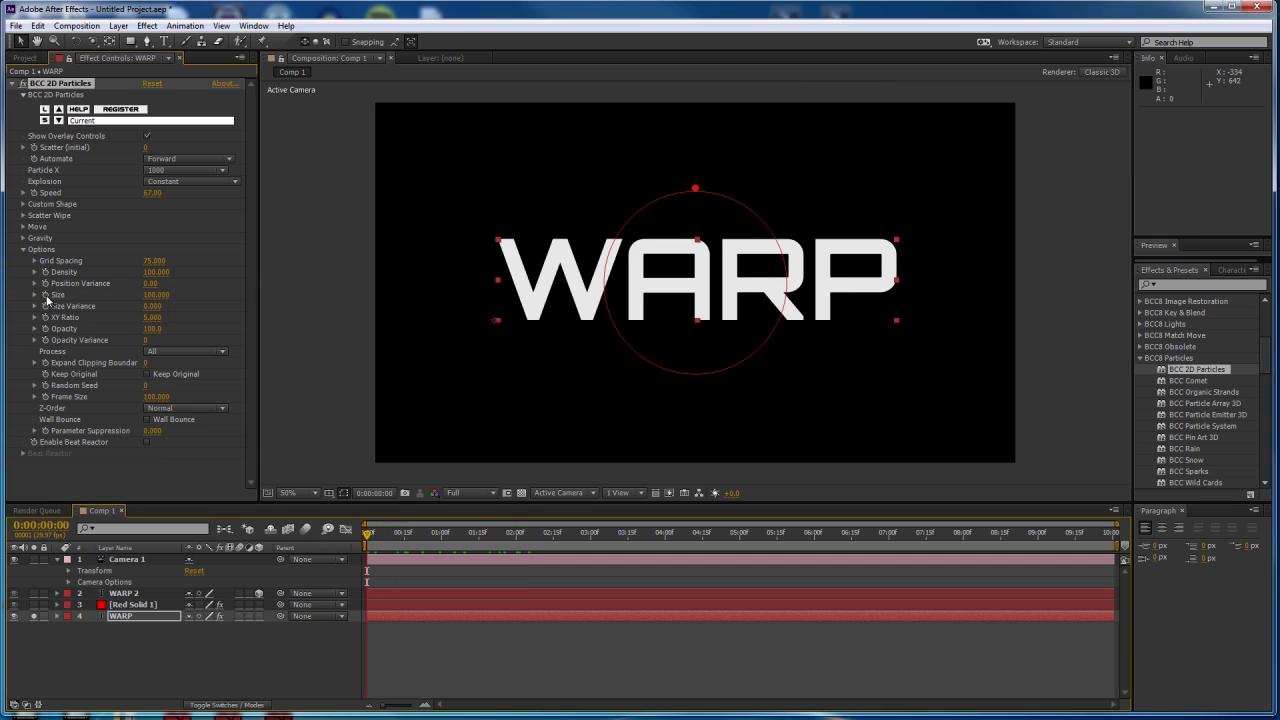
left_click(45, 295)
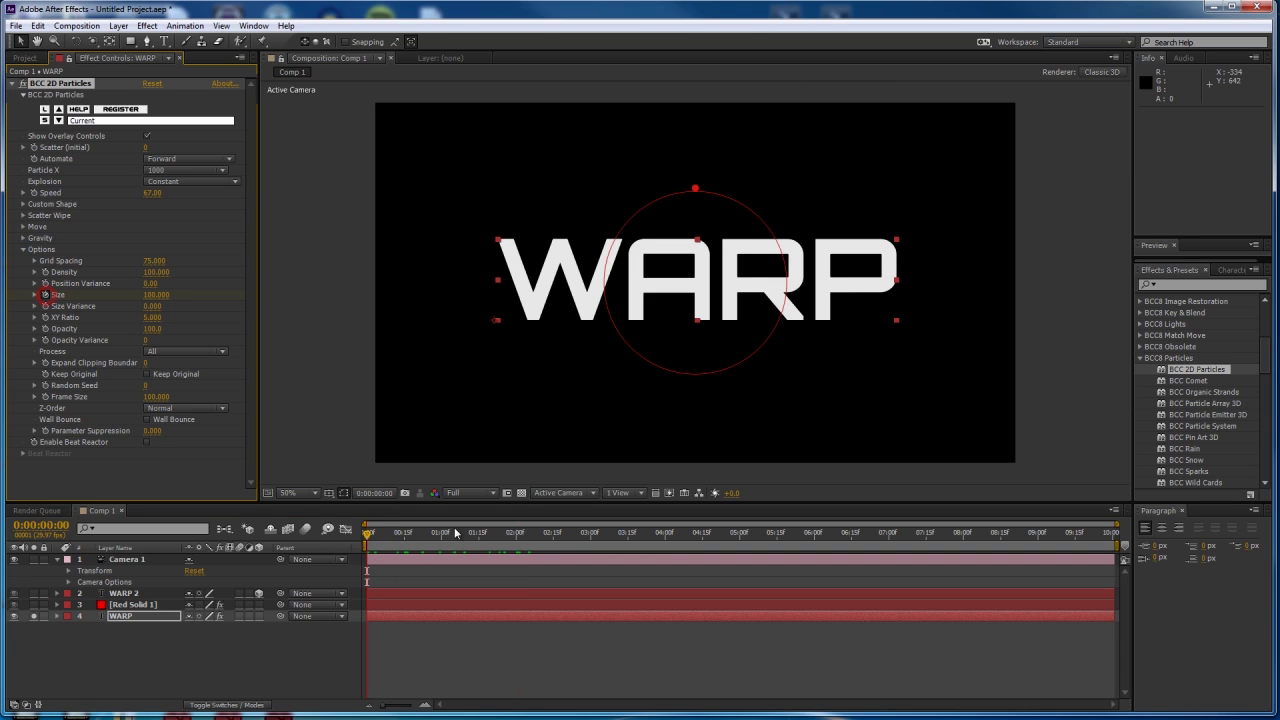
Set the particle Size to 0 at 0:00:02:01 and preview the shrinking particles.
left_click(546, 533)
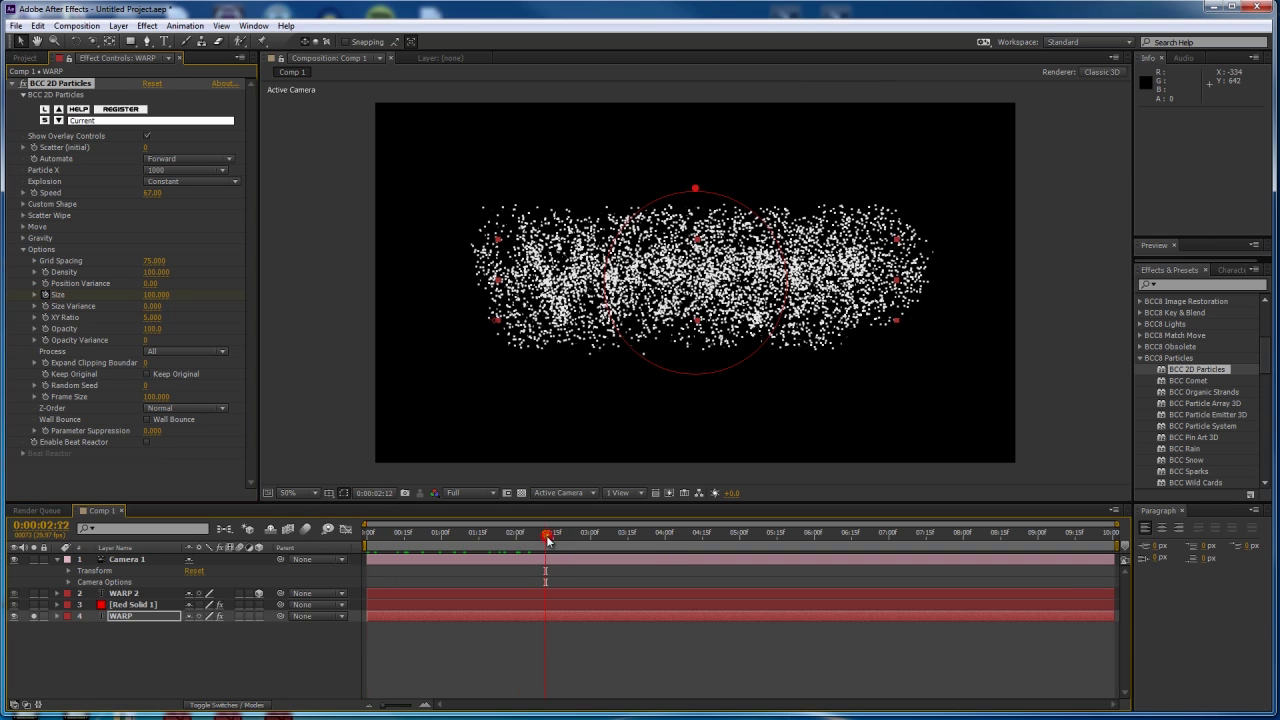
left_click(563, 538)
left_click(523, 536)
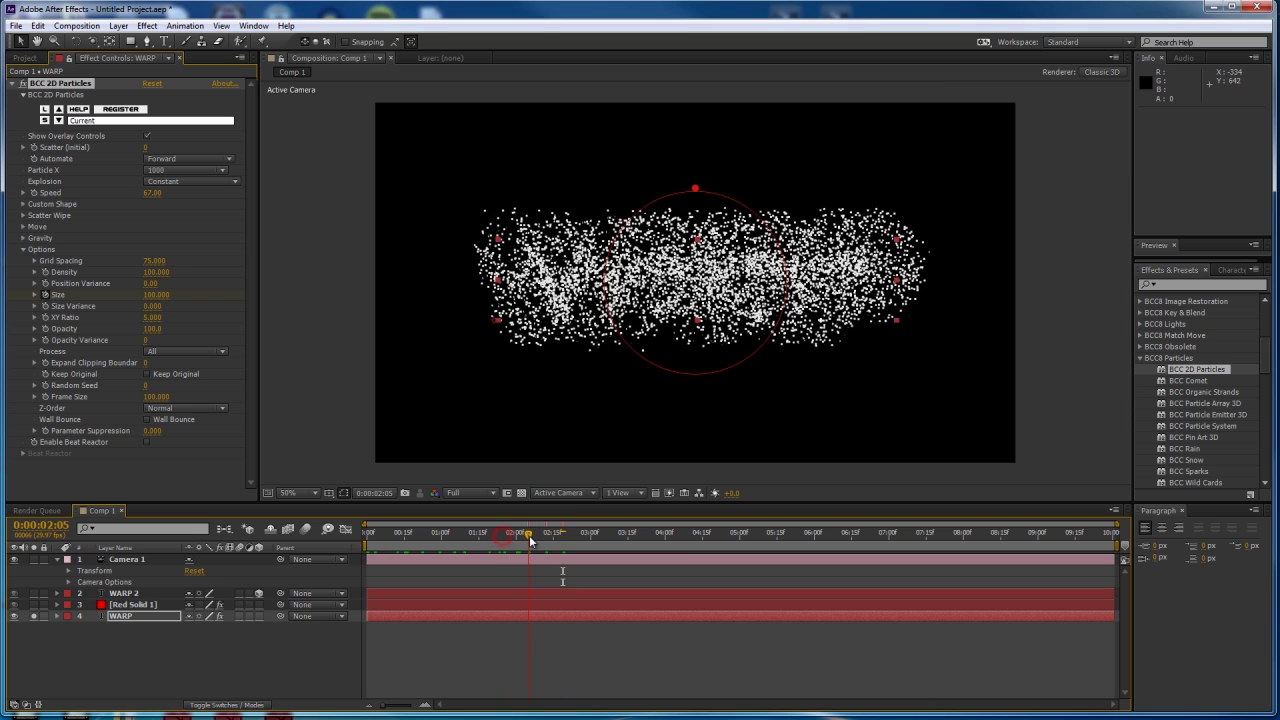
left_click(519, 538)
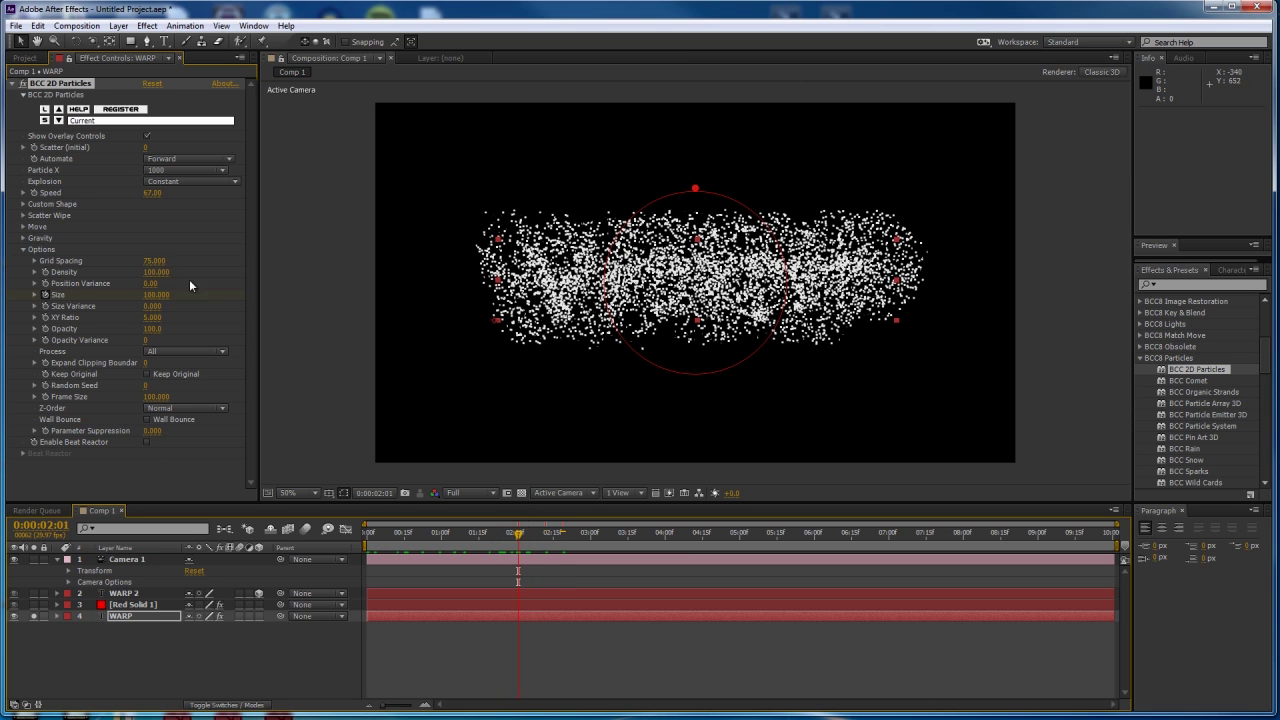
left_click(153, 294)
type("00")
key("Return")
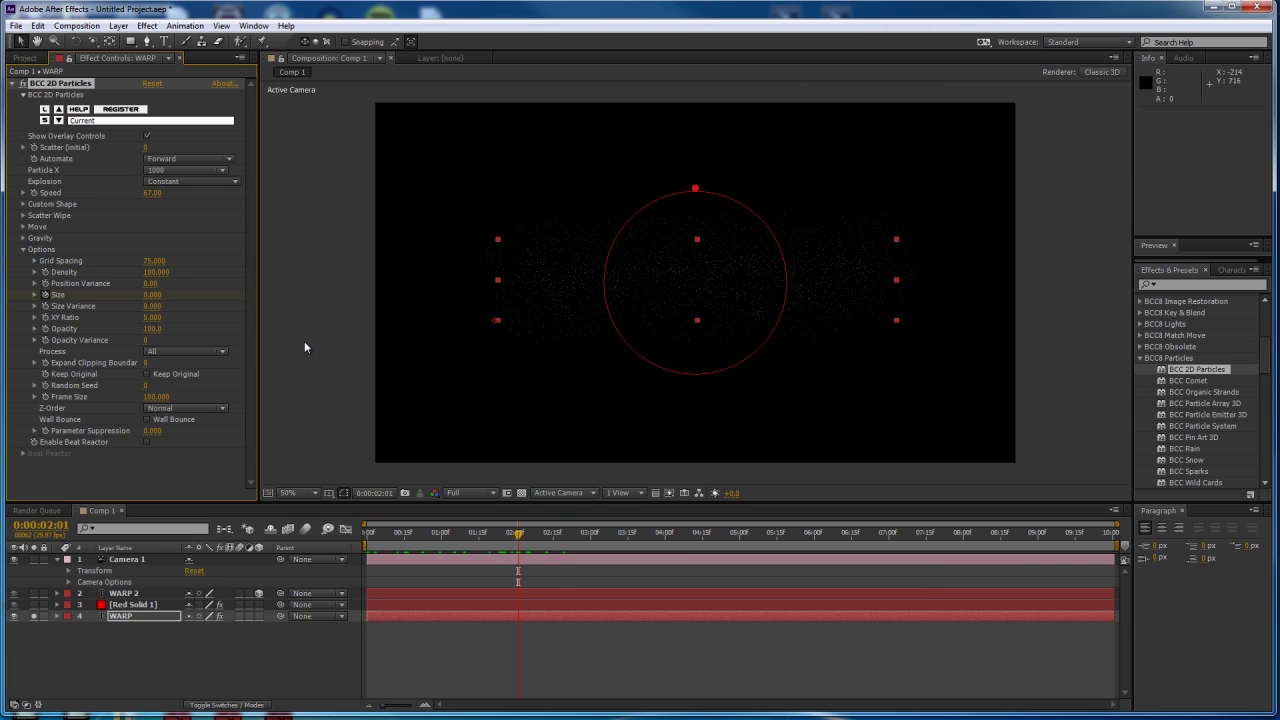
left_click_drag(508, 532, 446, 546)
key("space")
Unsolo the WARP layer and shift it together with Red Solid 1 to start at 0:00:03:29.
left_click(120, 617)
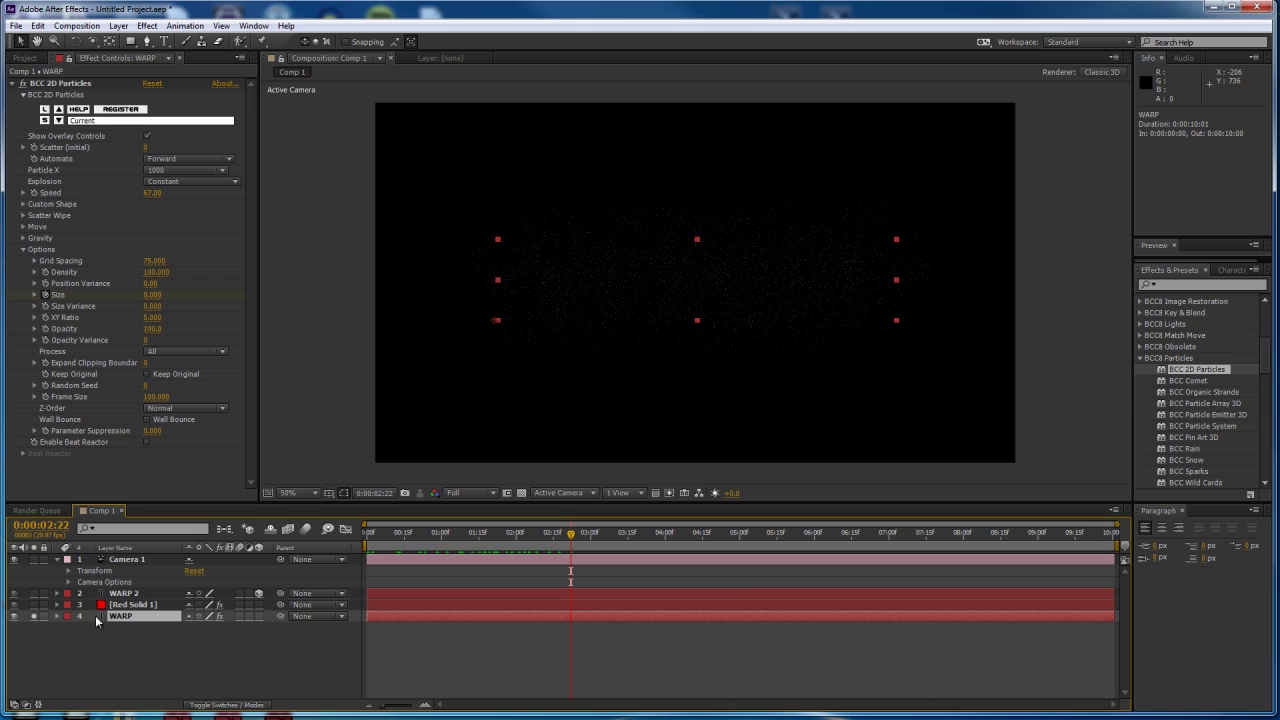
left_click(33, 619)
left_click(130, 605)
left_click(120, 615, "ctrl")
left_click_drag(400, 606, 686, 604)
mouse_move(659, 531)
left_mouse_down()
mouse_move(794, 537)
mouse_move(663, 540)
left_mouse_up()
Pre-compose the WARP layer alone into a new composition named WARP PARTICLE, moving all attributes into it.
left_click(108, 636)
left_click(120, 605)
left_click(121, 616)
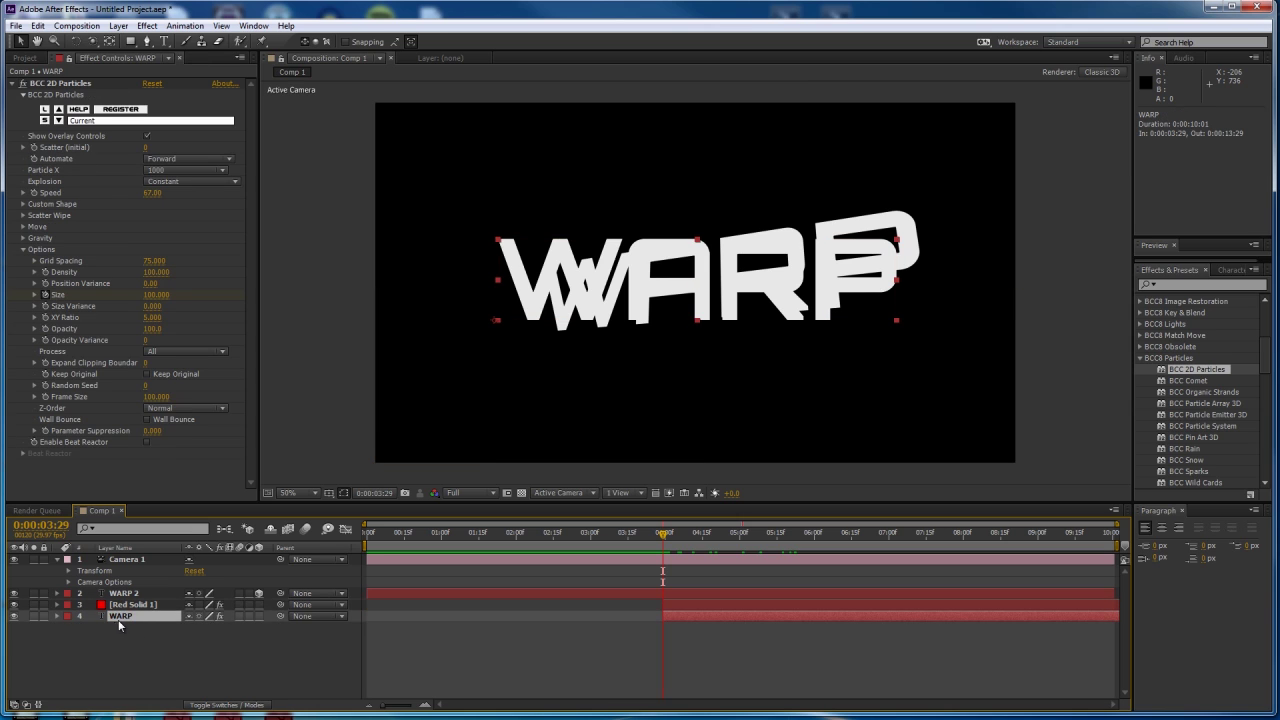
key("ctrl+shift+c")
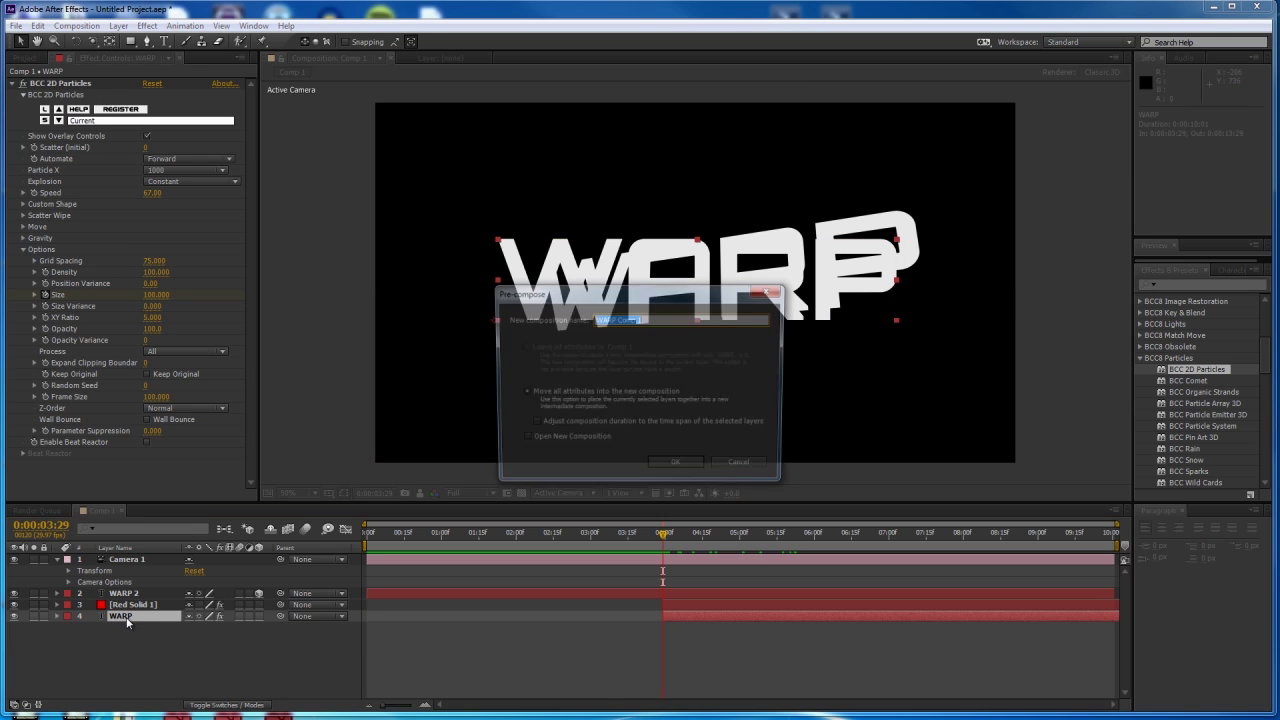
type("W")
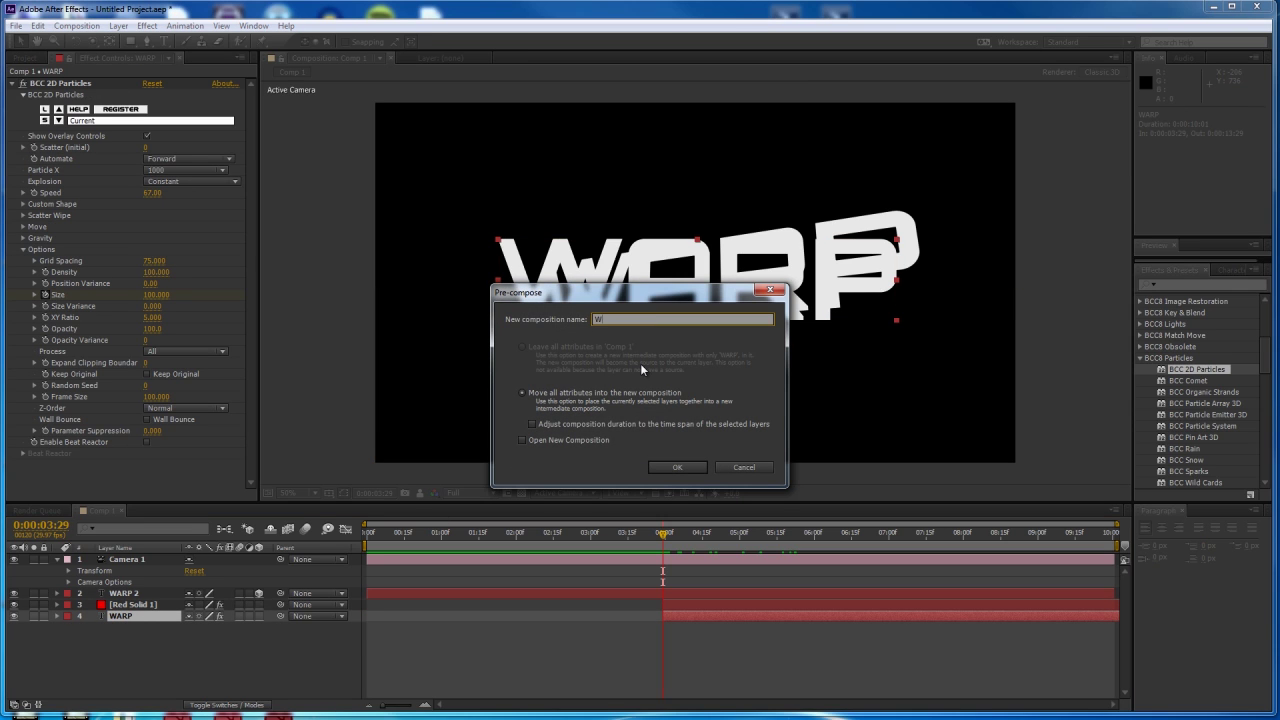
type("ARP PARTICLE")
key("Return")
Hide the WARP PARTICLE layer and scrub through the particle trail up to 0:00:04:23.
left_click_drag(663, 538, 709, 538)
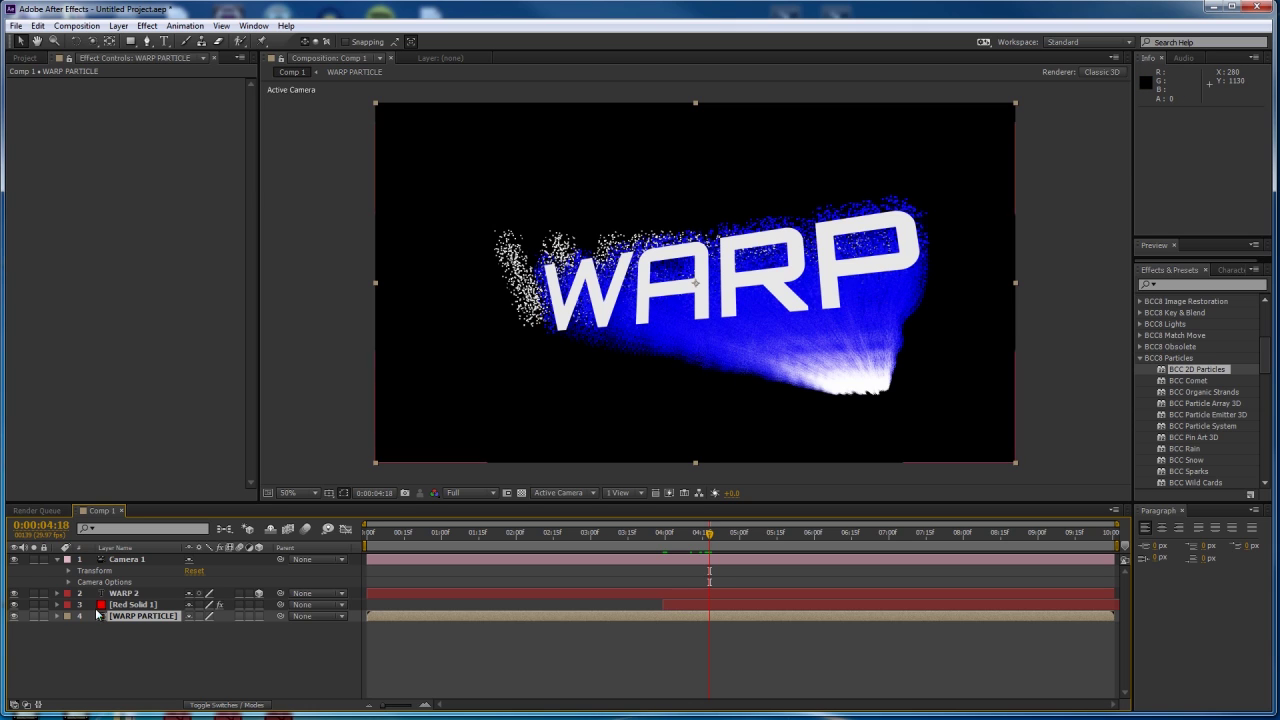
left_click(15, 617)
left_click_drag(688, 538, 757, 557)
key("period")
key("comma")
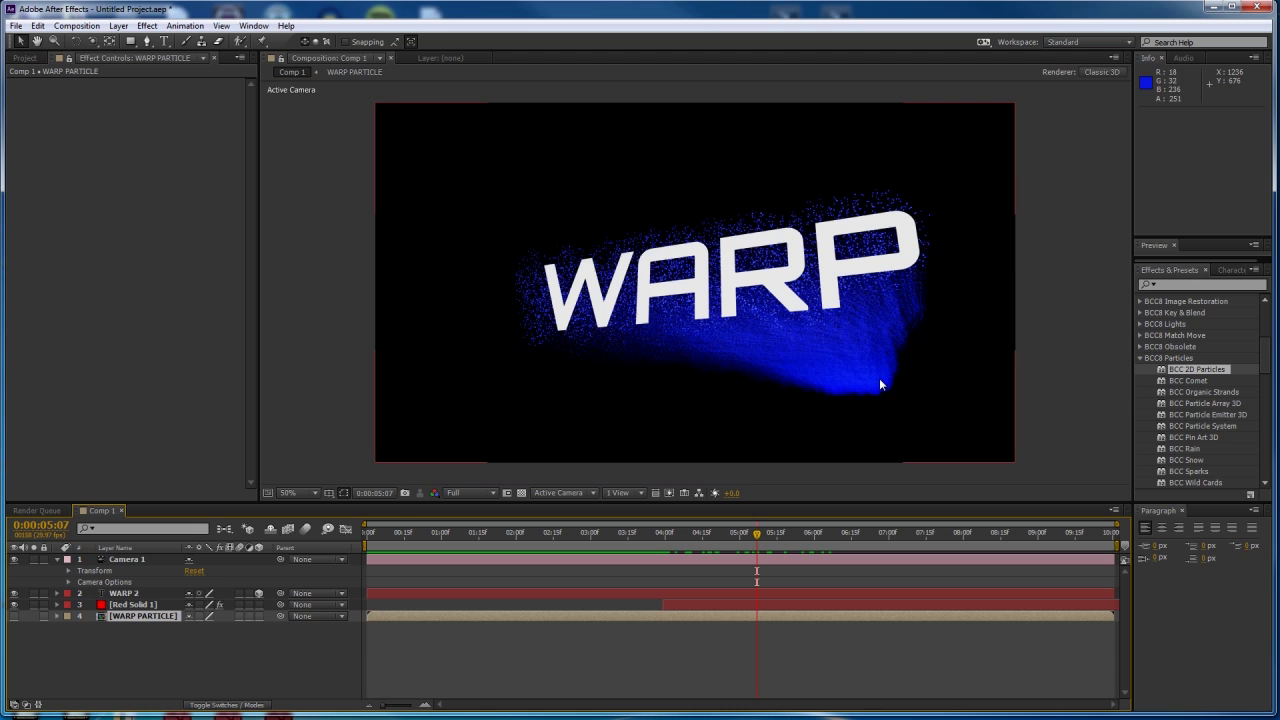
left_click_drag(679, 534, 728, 531)
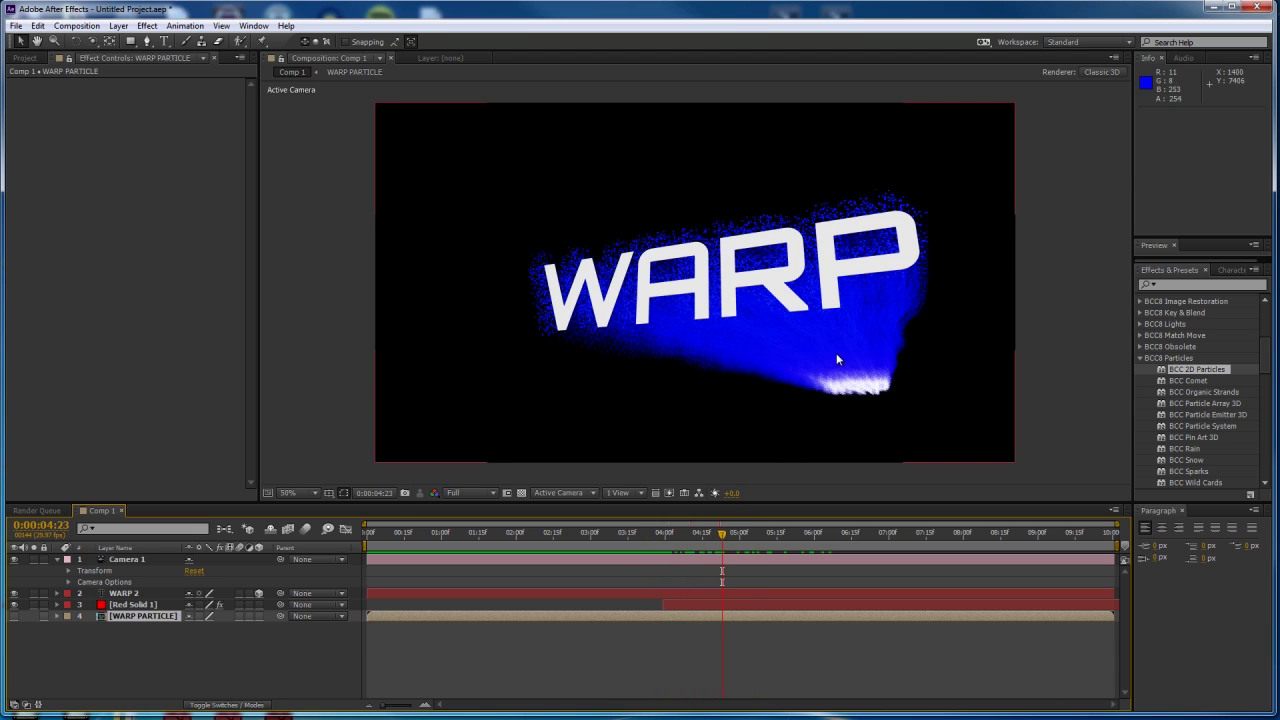
Open the Particles color gradient on Red Solid 1 and set Color 2 to the muted blue 38368E.
left_click(132, 605)
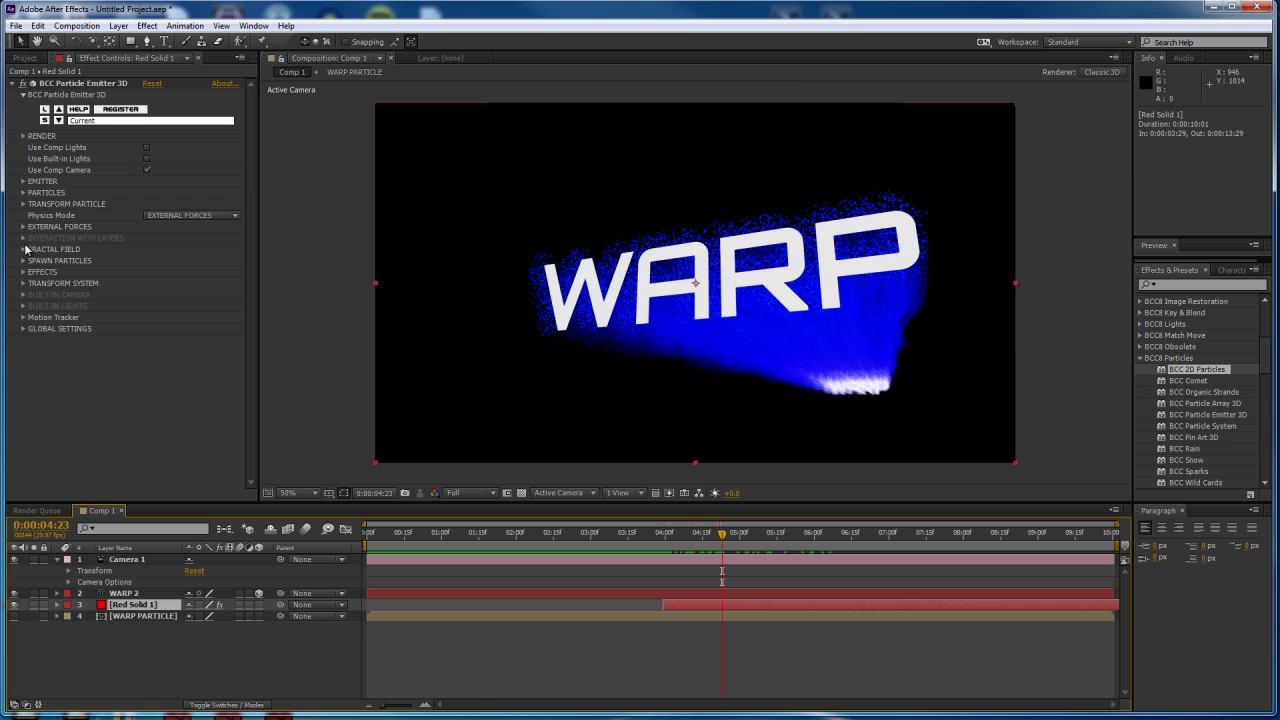
left_click(23, 192)
scroll(117, 253, "down", 3)
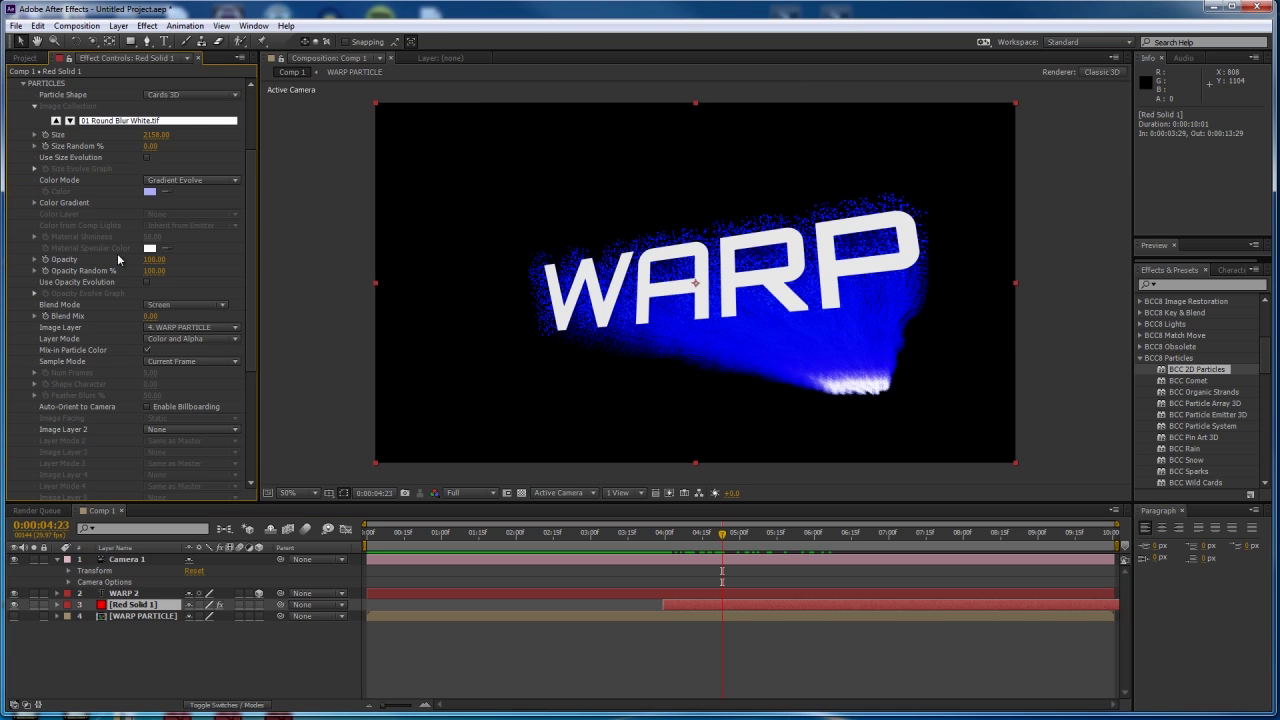
left_click(35, 202)
left_click(150, 316)
left_click(572, 328)
left_click(639, 355)
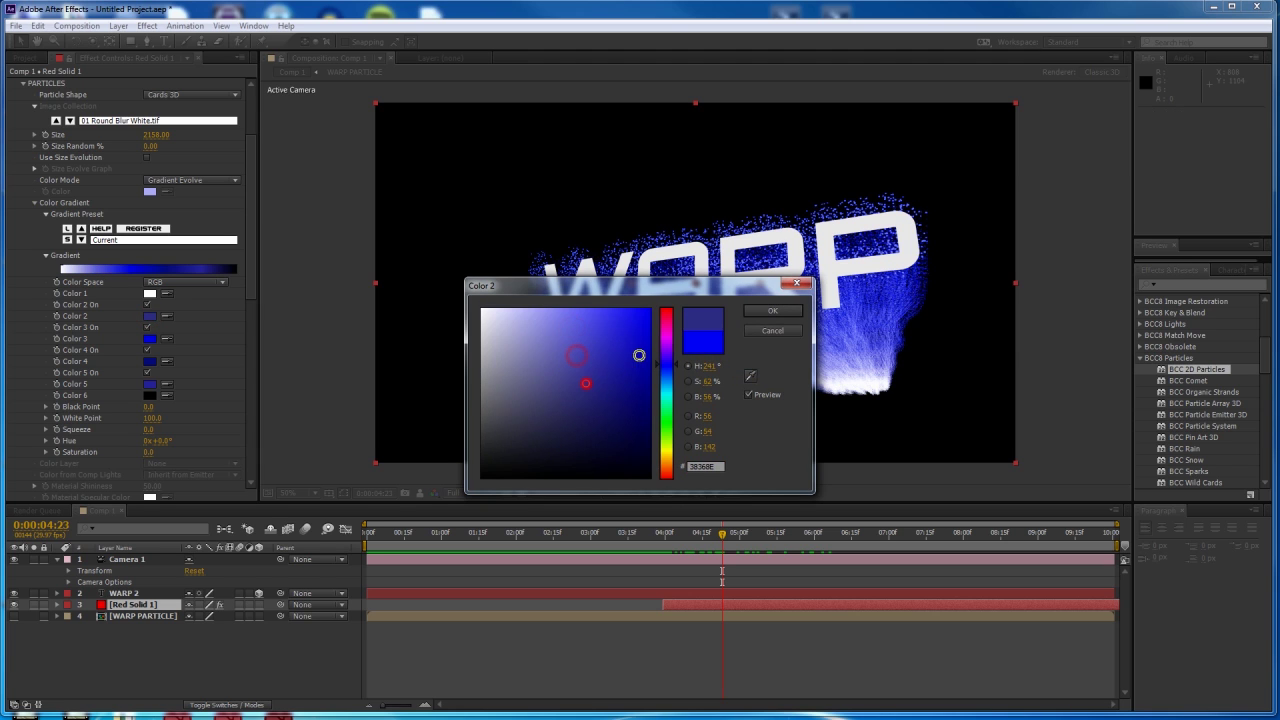
left_click(770, 311)
Set the gradient's Color 3 to a similar muted dark blue and collapse the Color Gradient settings.
left_click(150, 341)
left_click(567, 373)
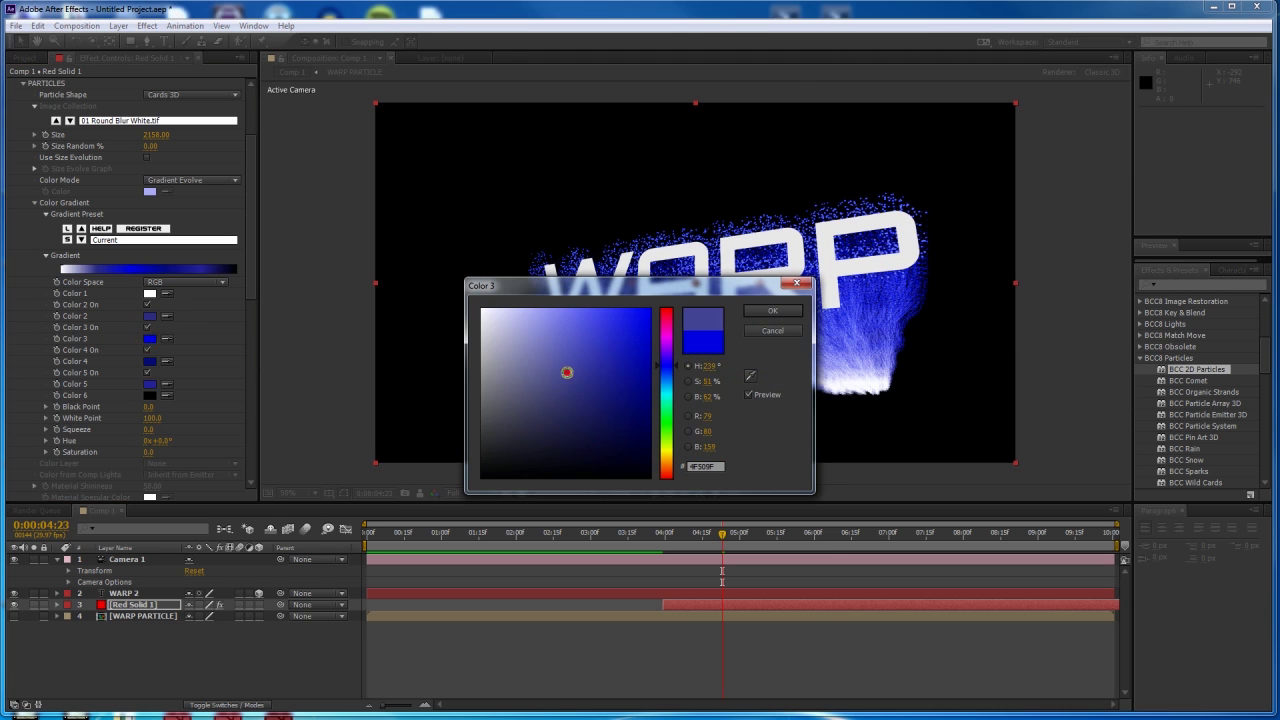
left_click(591, 381)
left_click(772, 311)
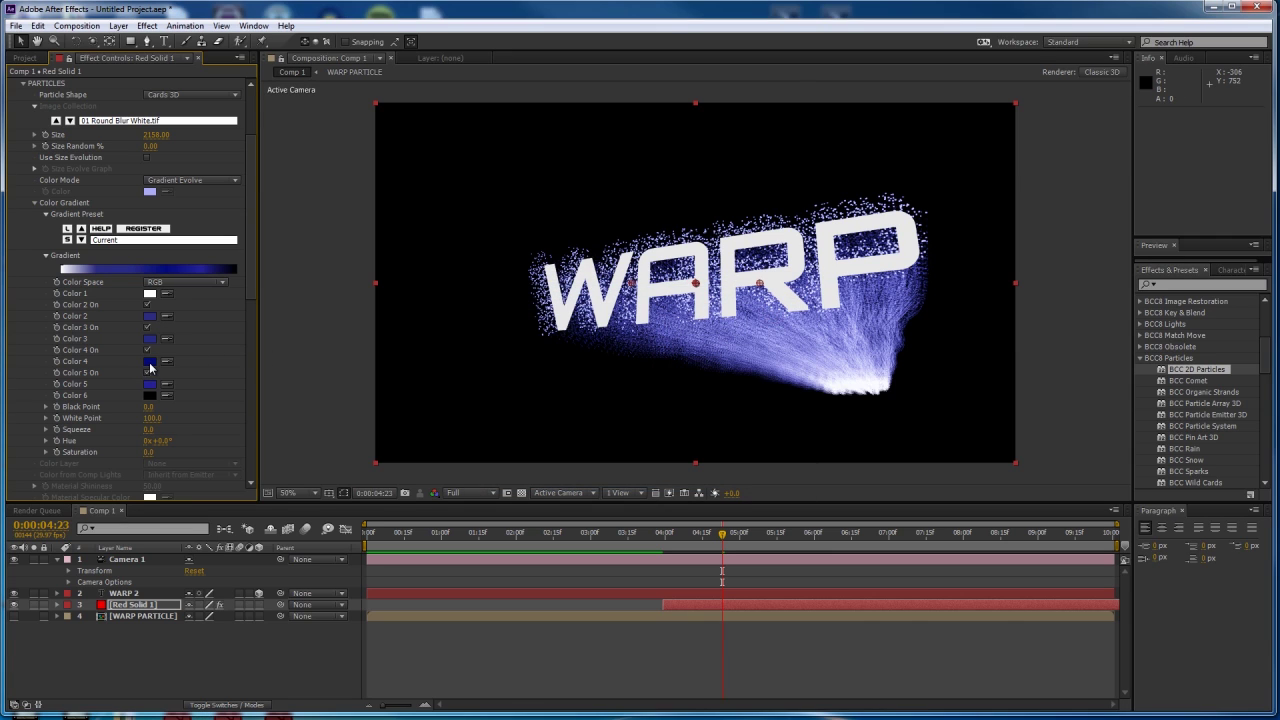
left_click(35, 203)
Hide the WARP 2 layer and scrub the start of the particle trail, ending at 0:00:04:03.
left_click_drag(716, 540, 680, 540)
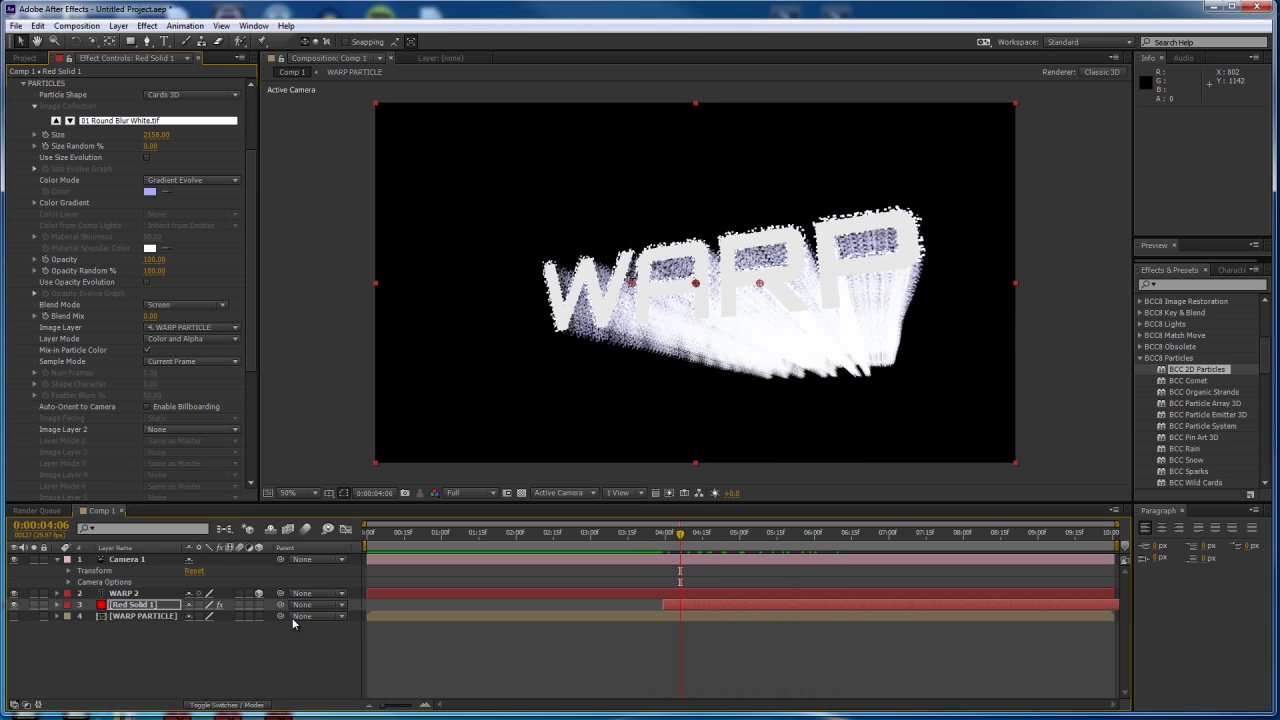
left_click(13, 593)
left_click_drag(686, 538, 760, 535)
mouse_move(662, 535)
left_mouse_down()
mouse_move(770, 540)
mouse_move(651, 548)
mouse_move(672, 550)
left_mouse_up()
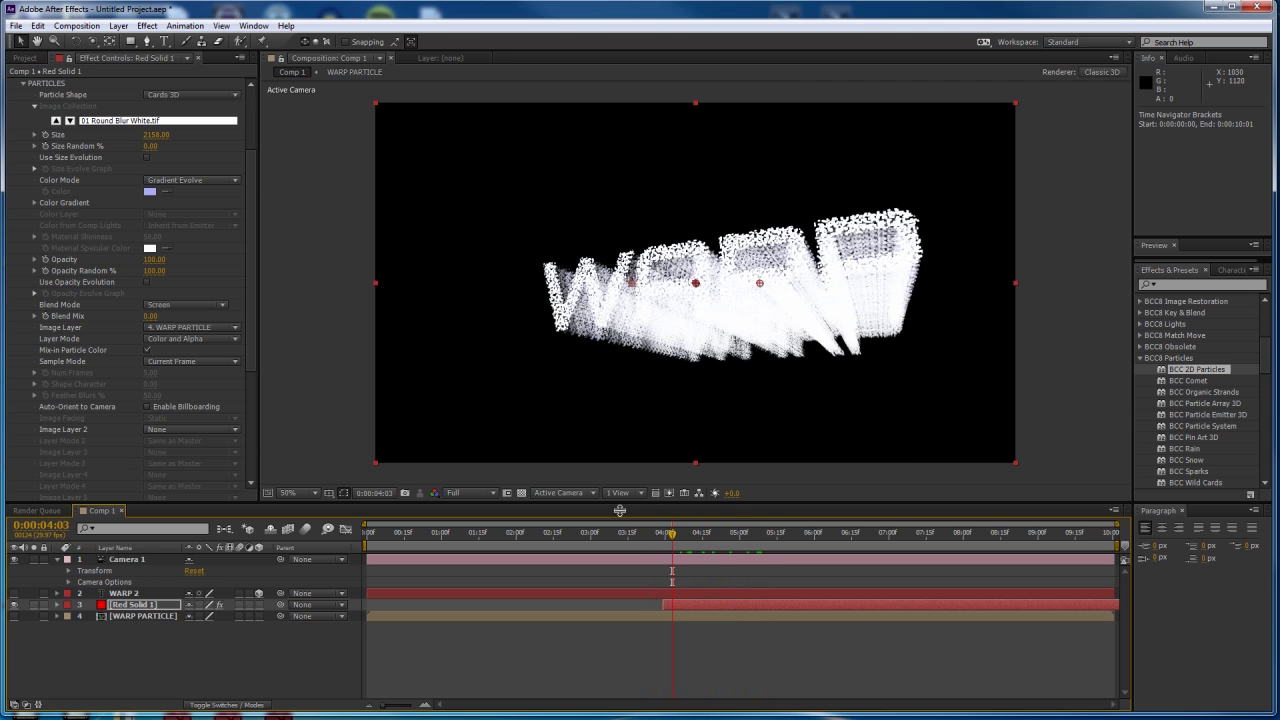
Collapse Particles, expand Emitter, and keyframe the Birthrate at 0 at 0:00:04:00.
scroll(37, 167, "up", 5)
left_click(24, 193)
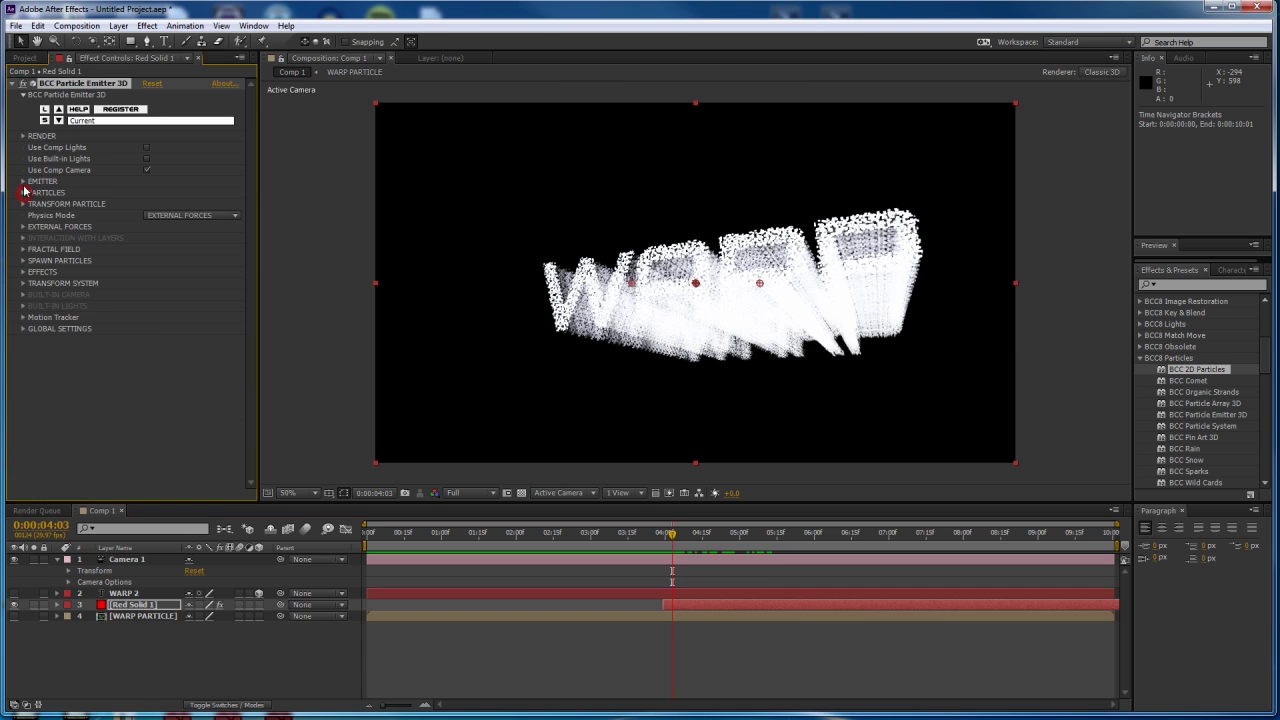
left_click(23, 182)
scroll(46, 214, "down", 4)
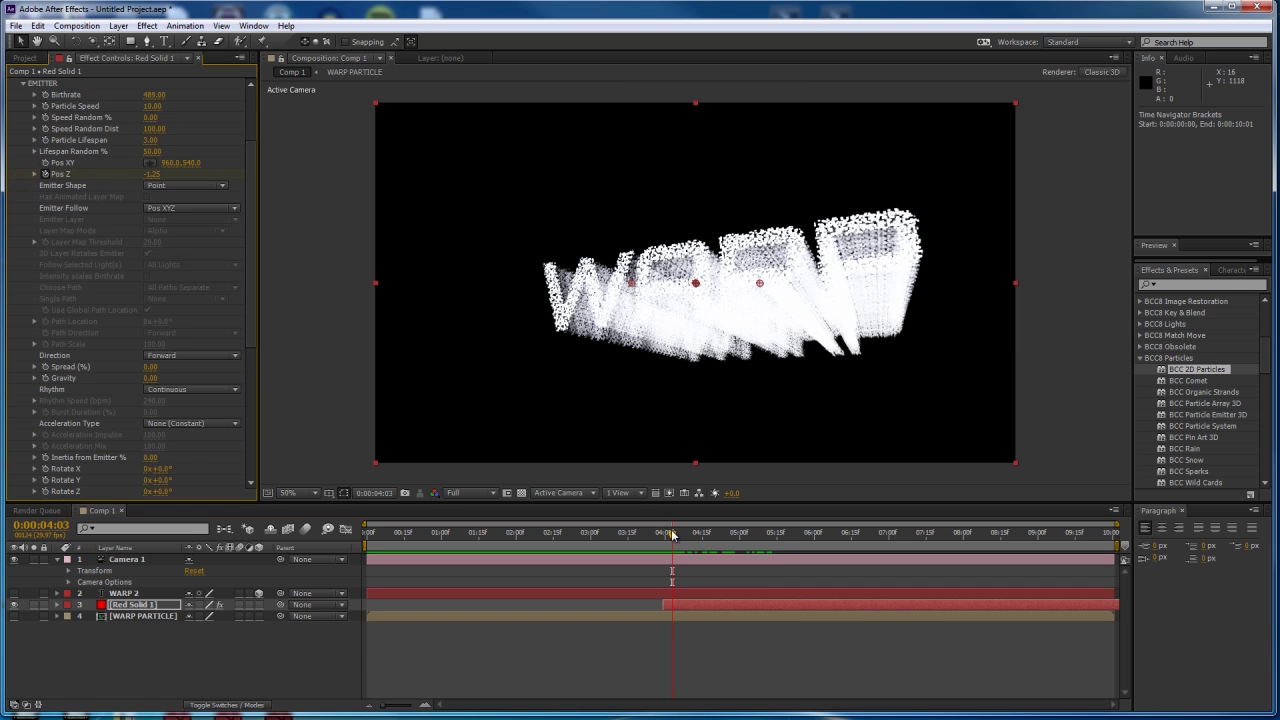
key("Page_Up")
key("Page_Up")
key("Page_Up")
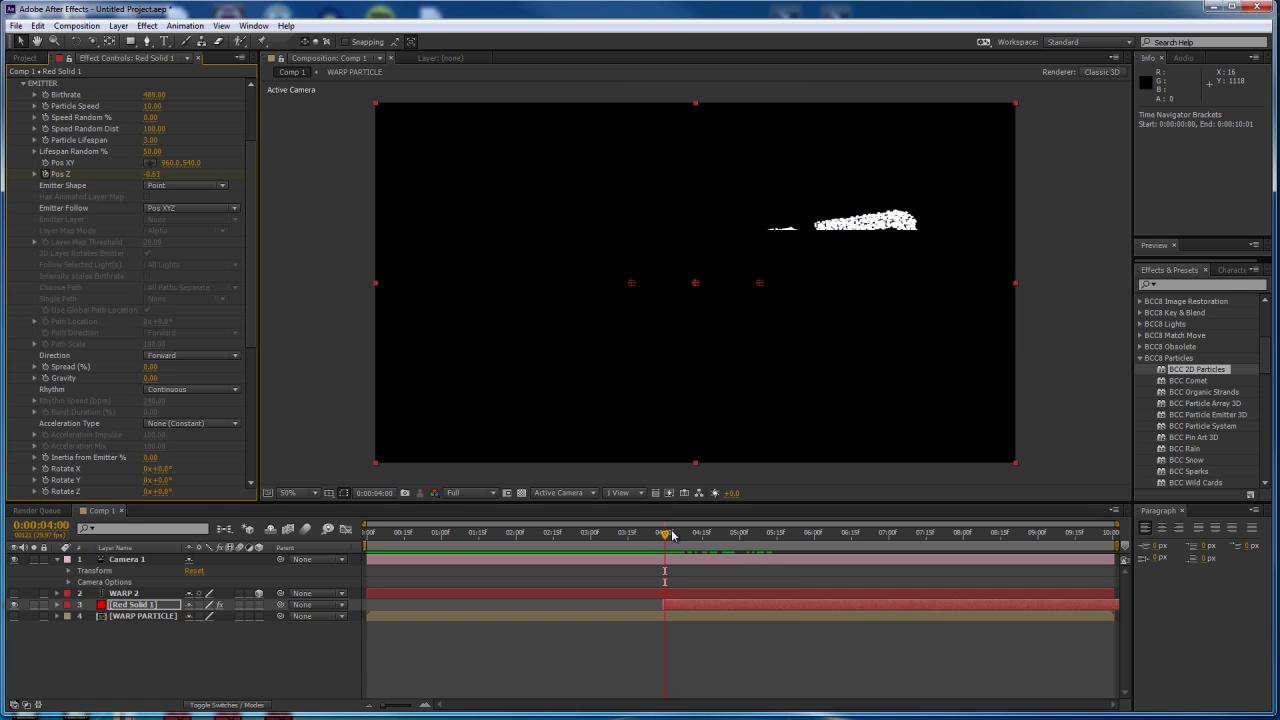
left_click(45, 95)
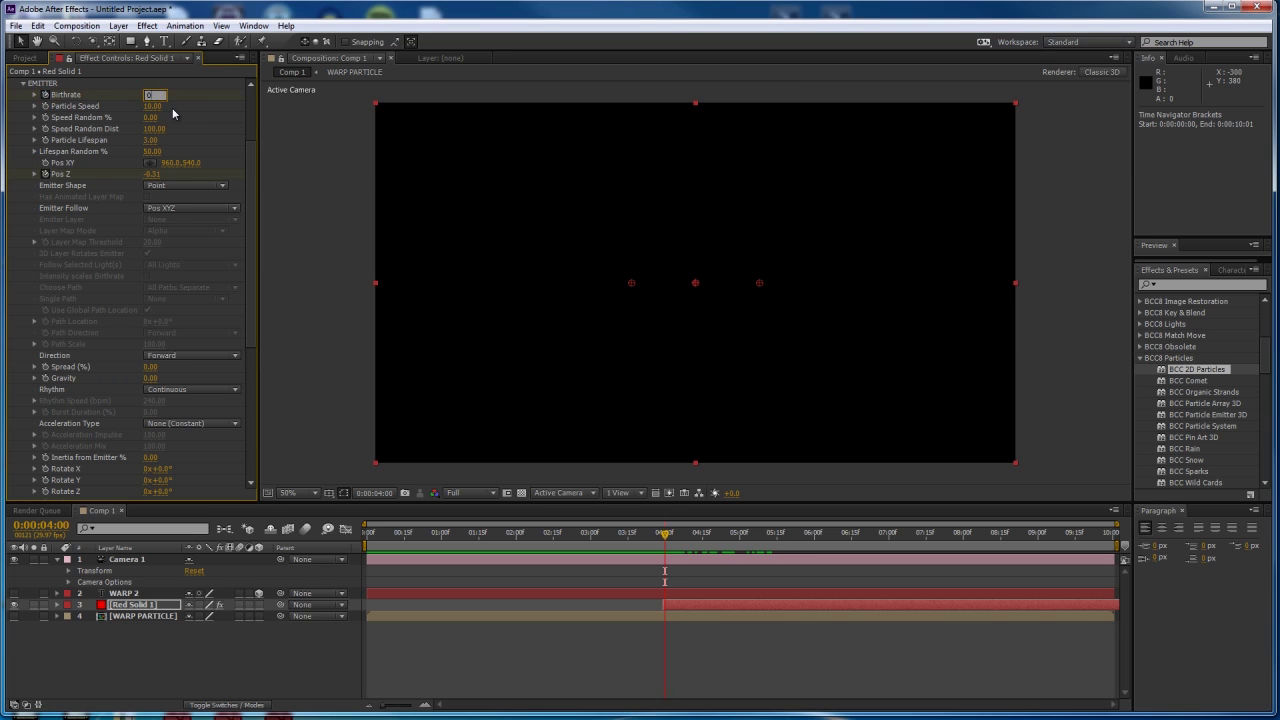
key("Return")
Keyframe a nonzero Birthrate at 0:00:04:01, return to 0:00:04:00, and reveal Red Solid 1's keyframes in a frame-level timeline view.
key("Page_Down")
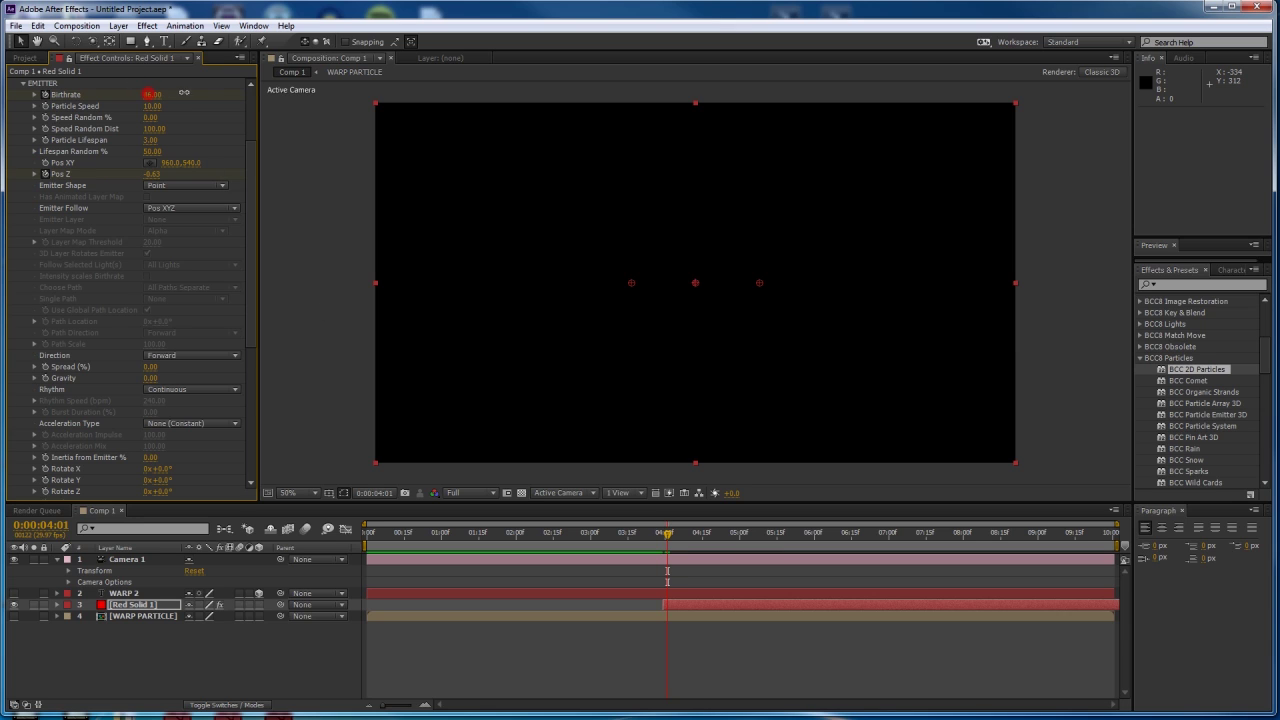
key("Page_Up")
key("u")
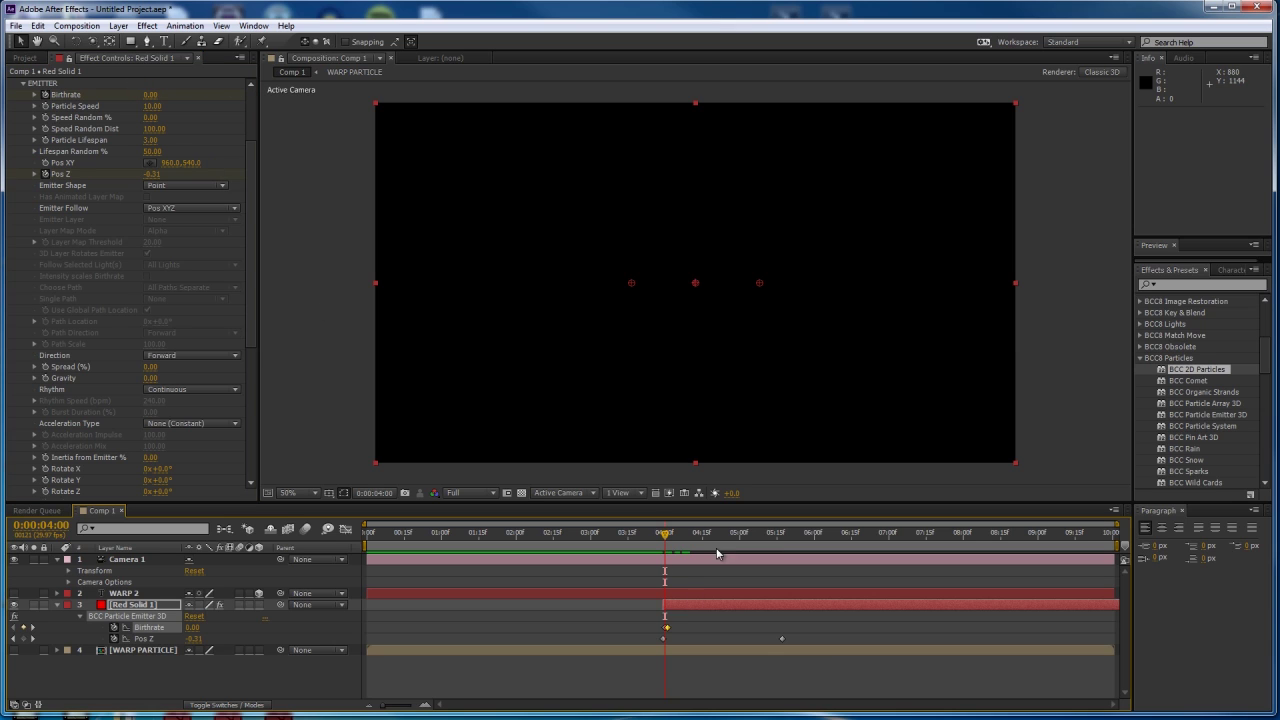
key(";")
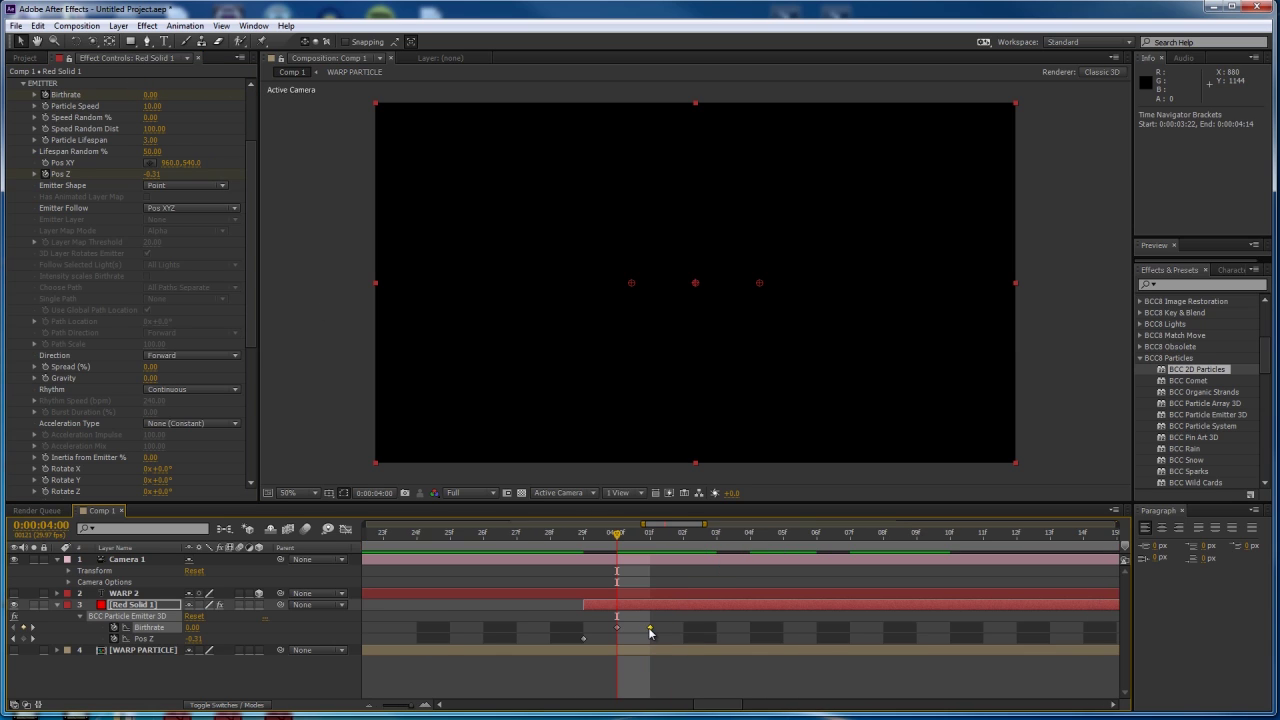
Shift Red Solid 1's two Birthrate keyframes one frame earlier, to 0:00:03:29 and 0:00:04:00.
left_click(647, 541)
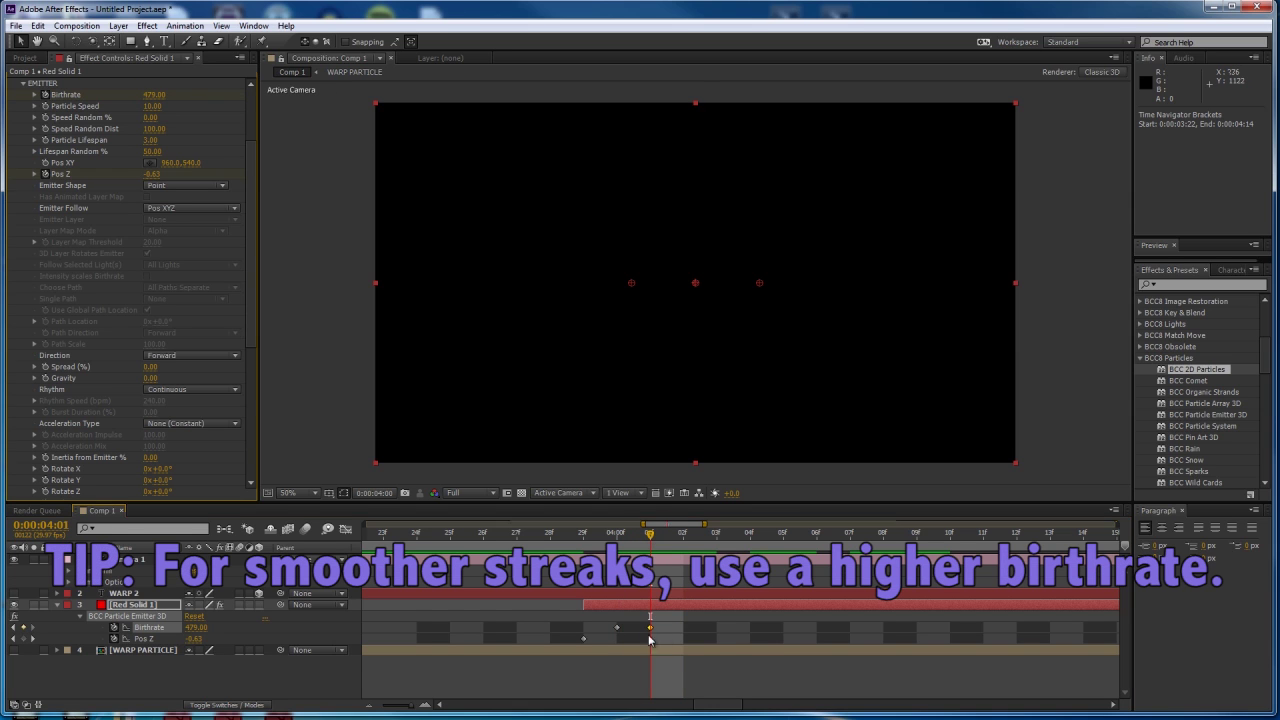
mouse_move(652, 537)
left_mouse_down()
mouse_move(873, 537)
mouse_move(617, 537)
left_mouse_up()
left_click_drag(603, 631, 593, 631)
key("ctrl+z")
Scrub the particle trail across the full composition timeline, ending at 0:00:05:13, and collapse Red Solid 1's properties.
left_click_drag(586, 537, 1049, 538)
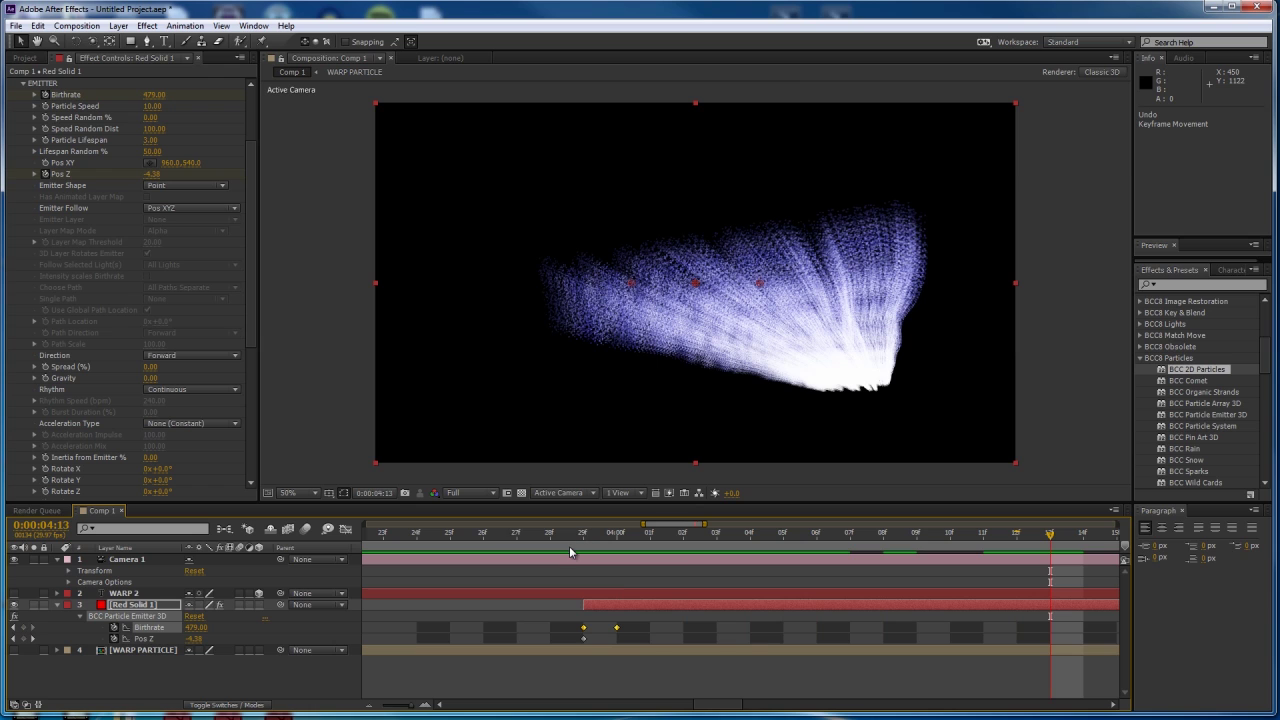
key("minus")
key("minus")
key("minus")
left_click(645, 557)
left_click_drag(645, 557, 772, 550)
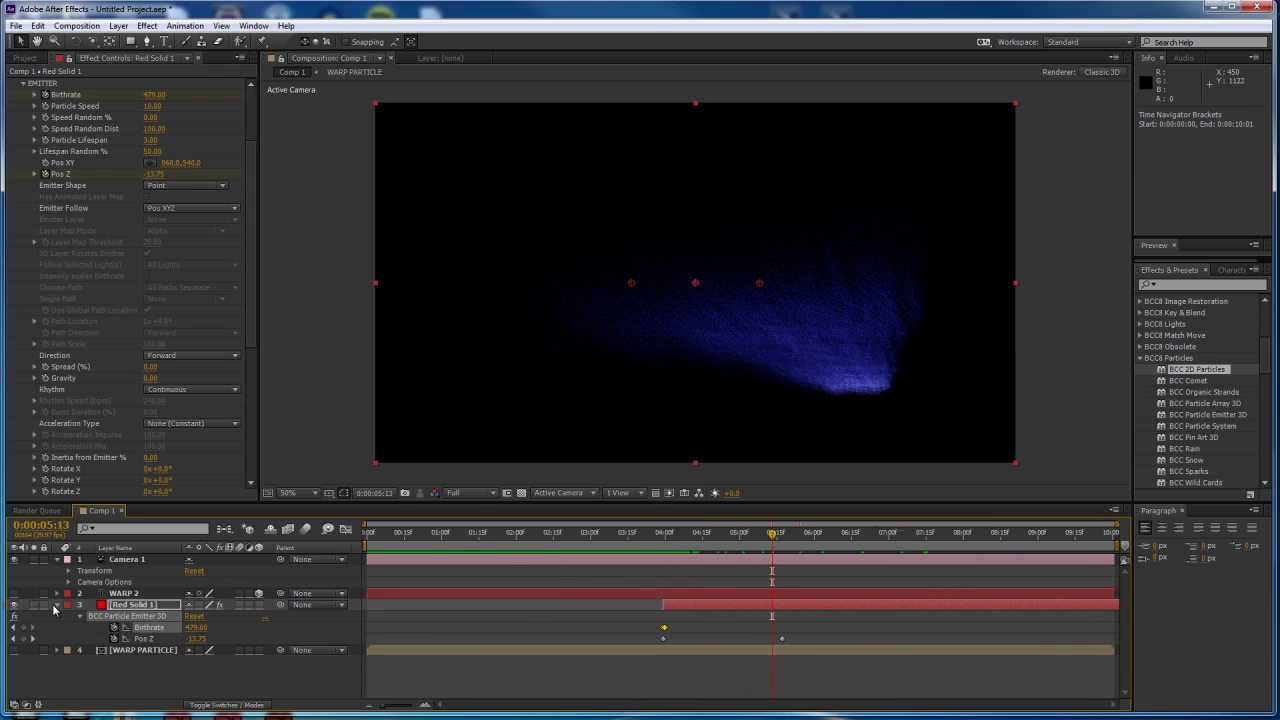
left_click(57, 605)
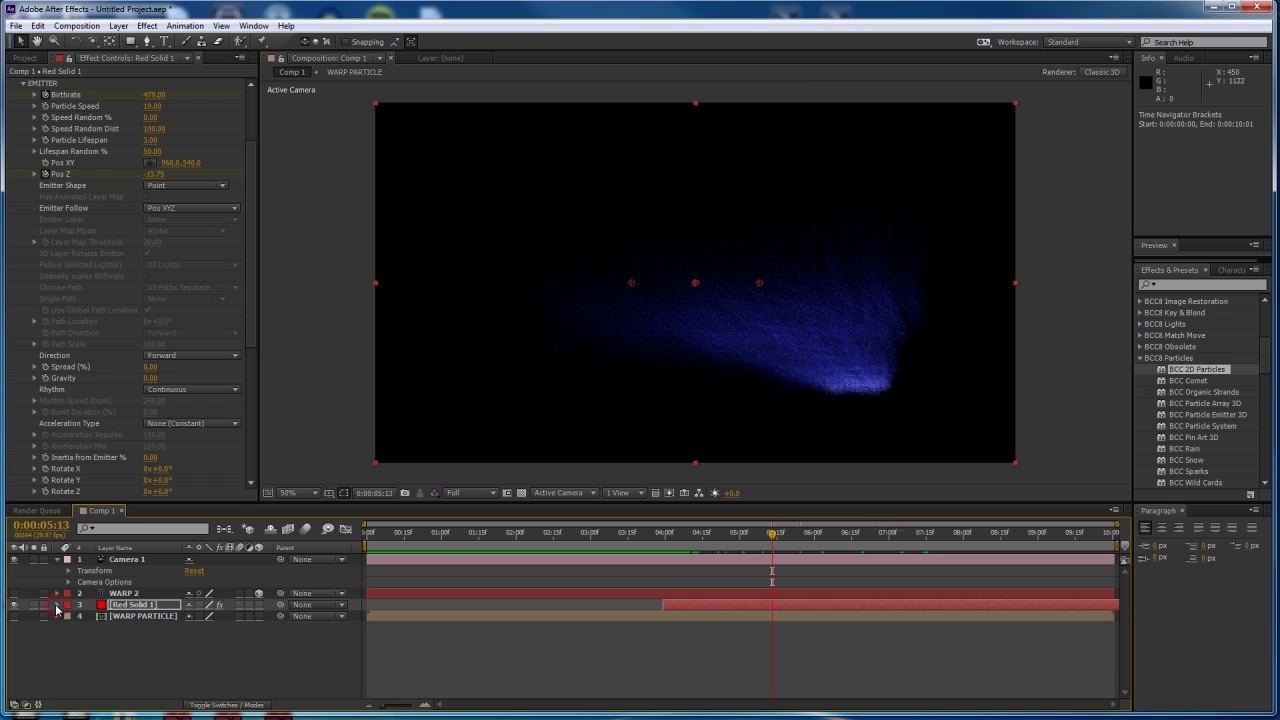
Apply BCC Lens Flare 3D to Red Solid 1 and enable Use Comp Camera for the flare.
left_click(130, 605)
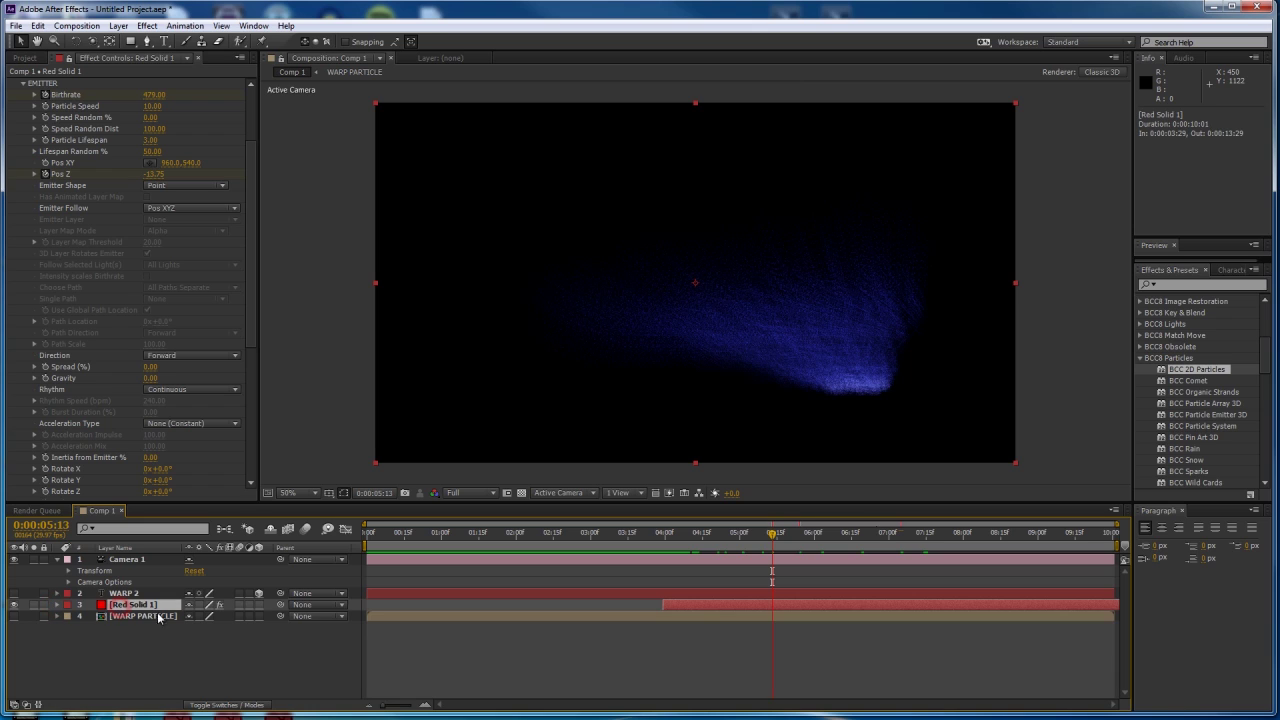
left_click(1140, 324)
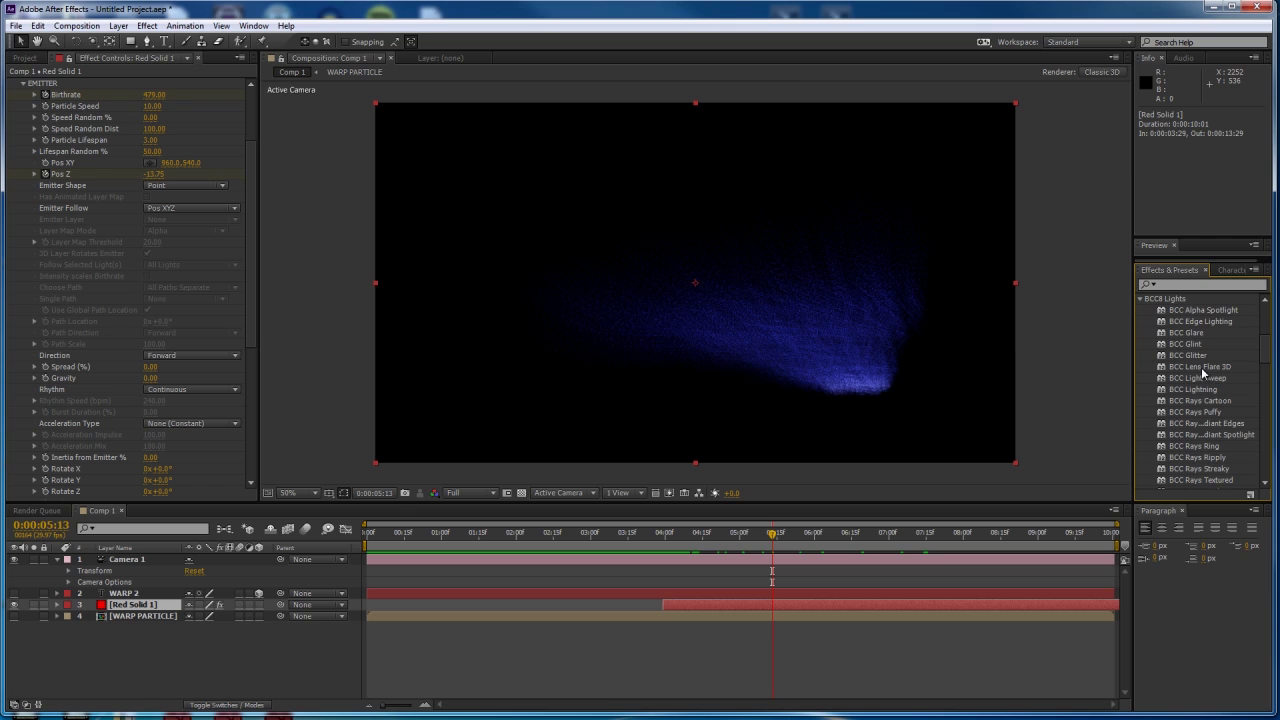
left_click_drag(1201, 367, 835, 602)
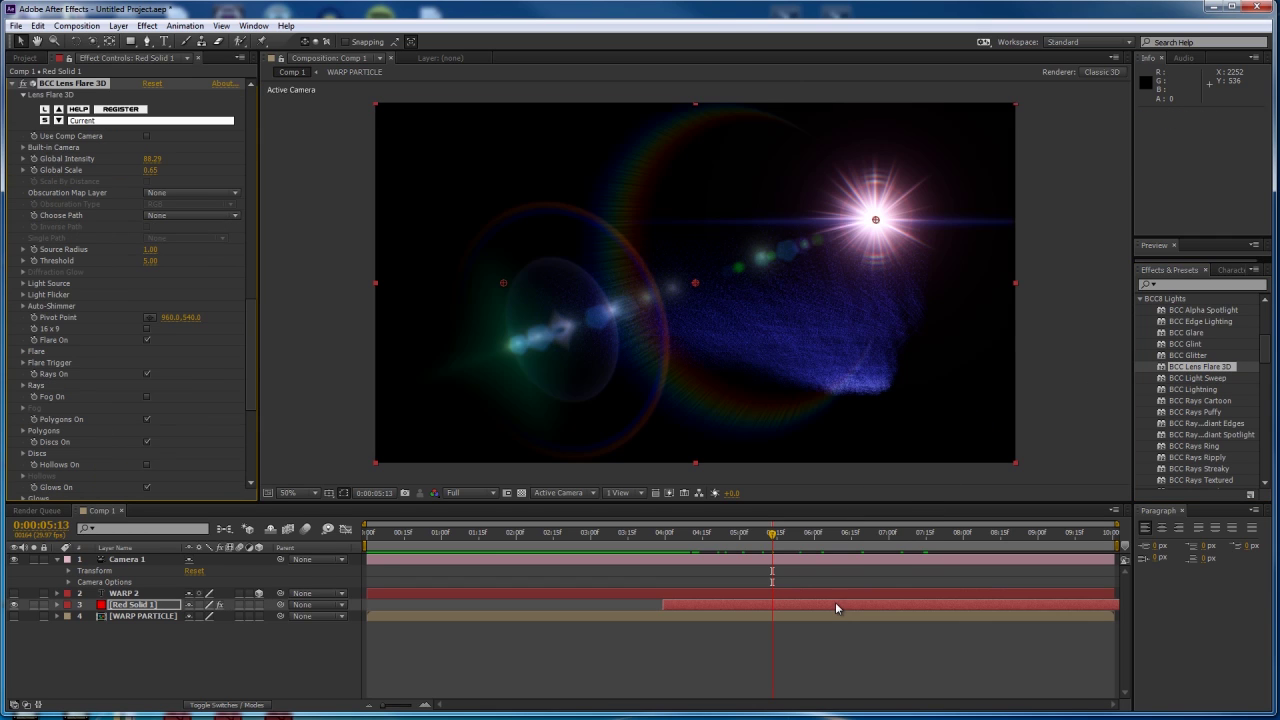
left_click(147, 135)
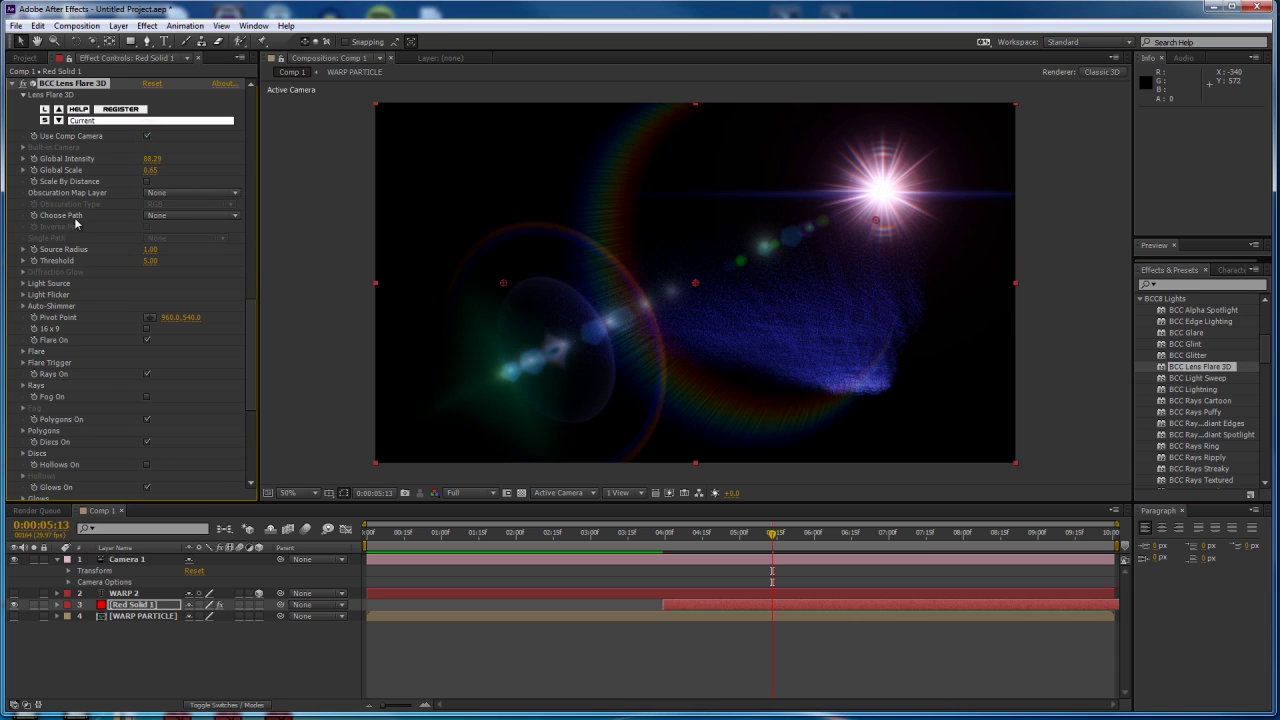
Load the BrightStarWithLightFog.bsp preset for the lens flare and turn off its Fog and Chromatic Aberration.
left_click(81, 122)
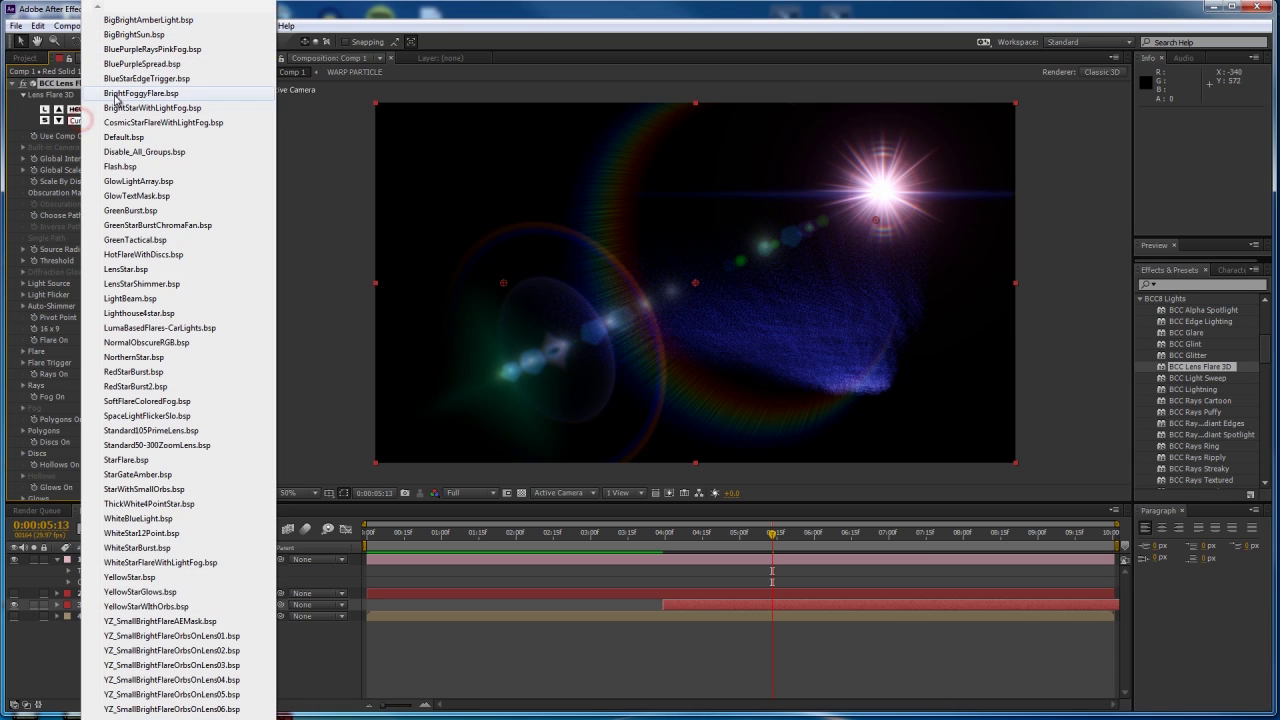
left_click(135, 108)
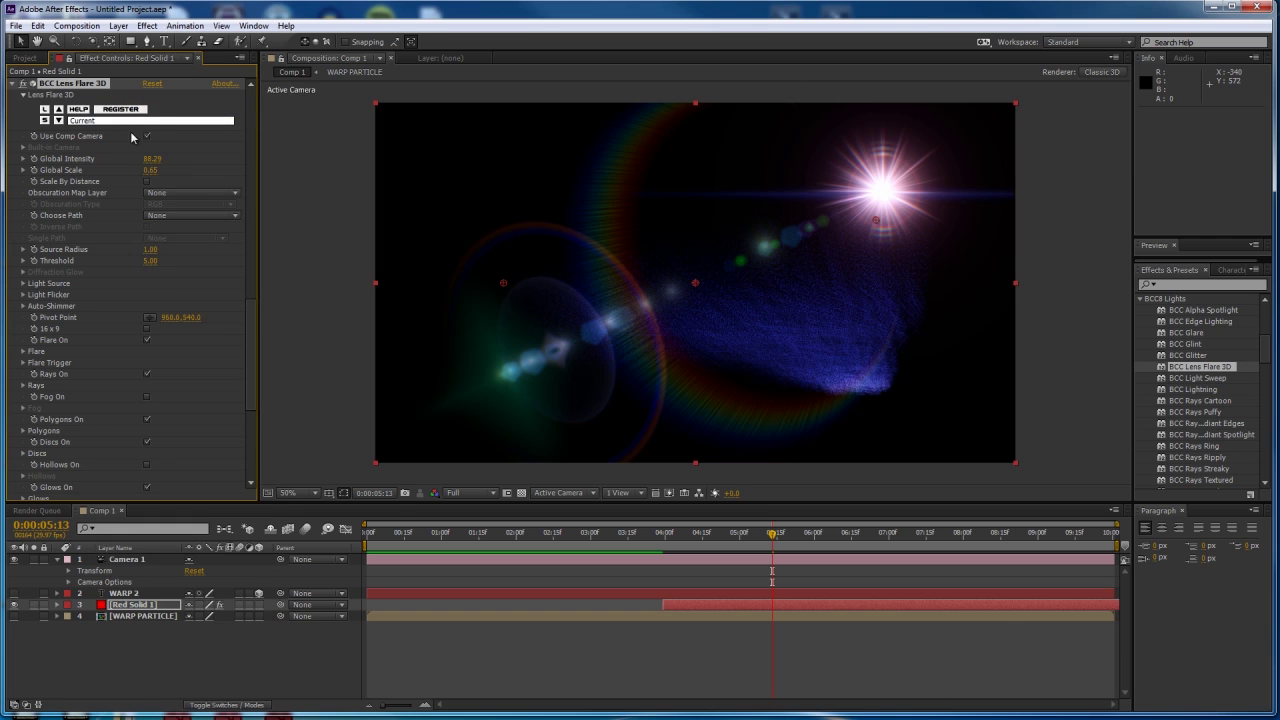
left_click(147, 397)
scroll(91, 405, "down", 5)
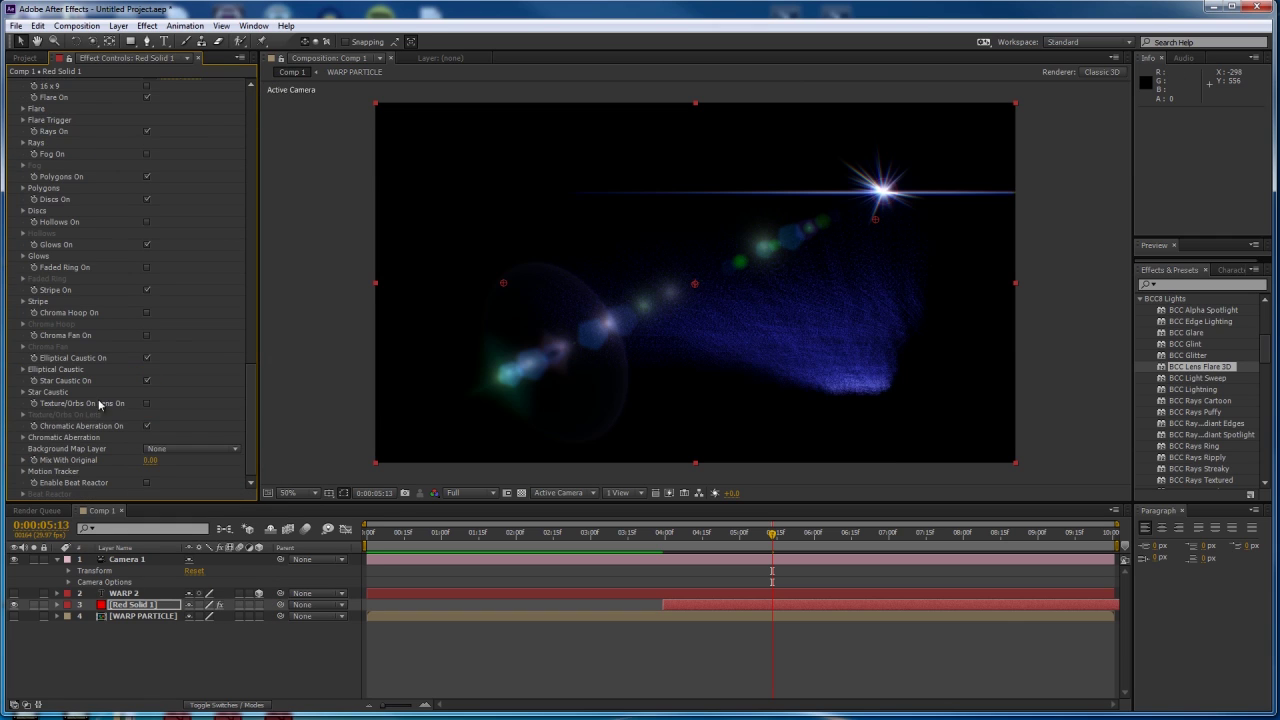
left_click(147, 427)
Set the flare's Stripe Angle to 0 and shorten the Stripe Length to about 0.25.
left_click(23, 301)
left_click(162, 346)
type("0")
key("Return")
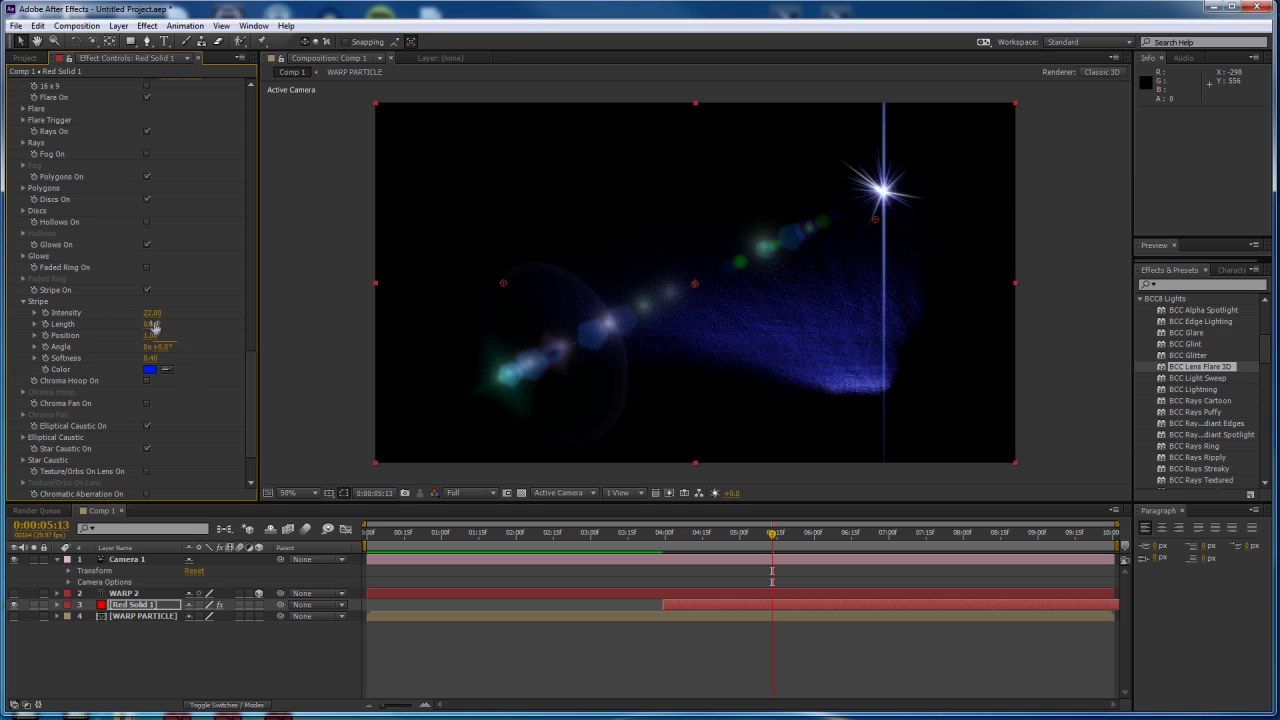
left_click_drag(151, 330, 125, 329)
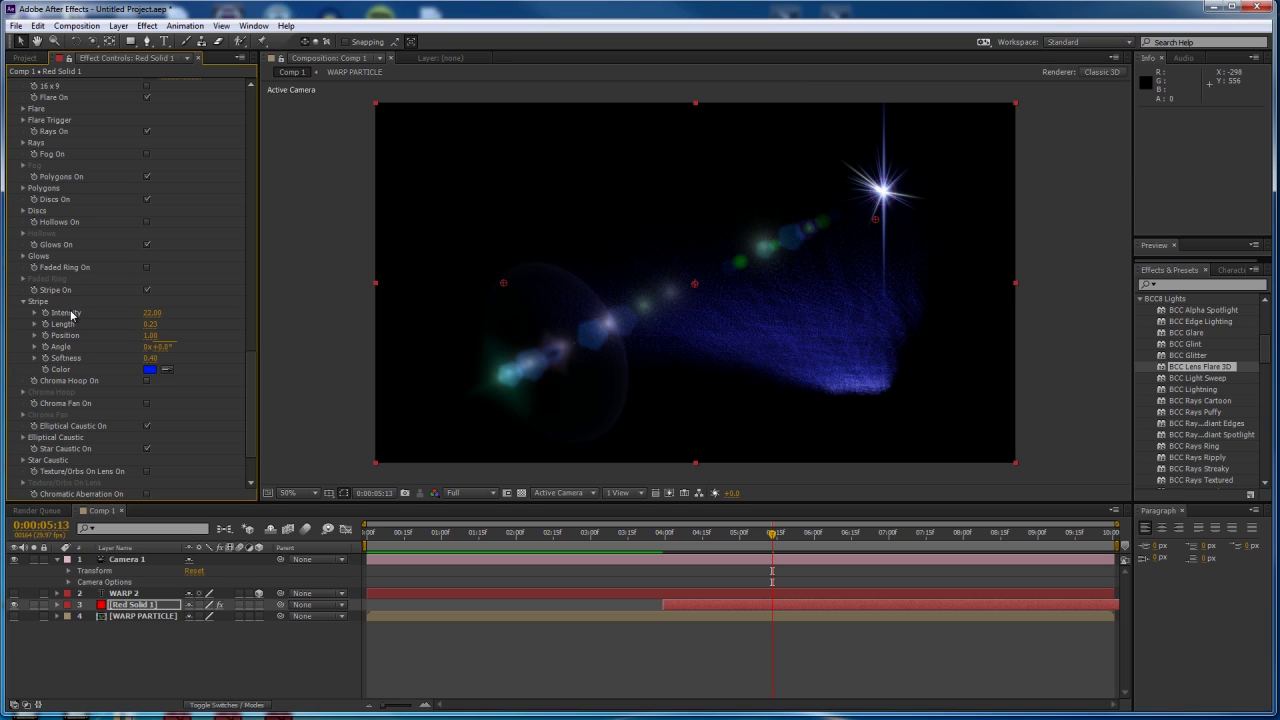
Collapse the Stripe settings and turn off the flare's Glows and Discs.
left_click(22, 301)
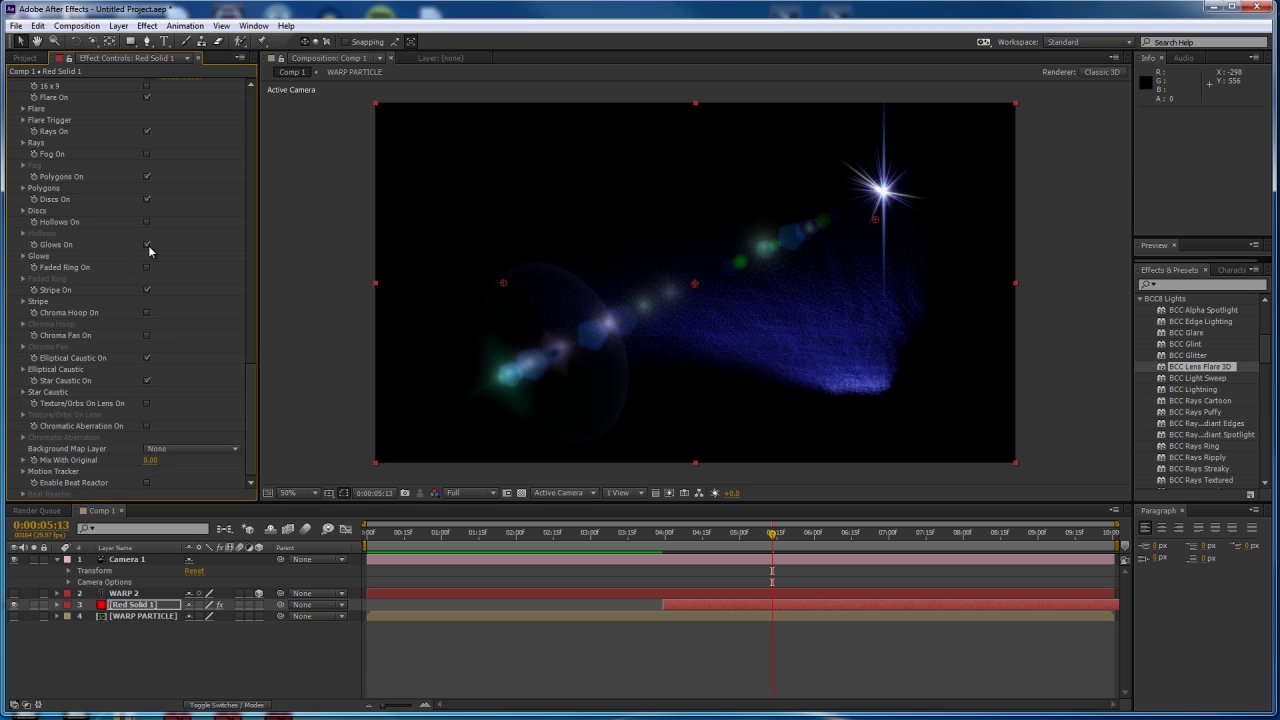
left_click(146, 244)
left_click(146, 200)
Expand the flare's built-in Light Source settings and set Position Z to 10.
scroll(75, 312, "up", 10)
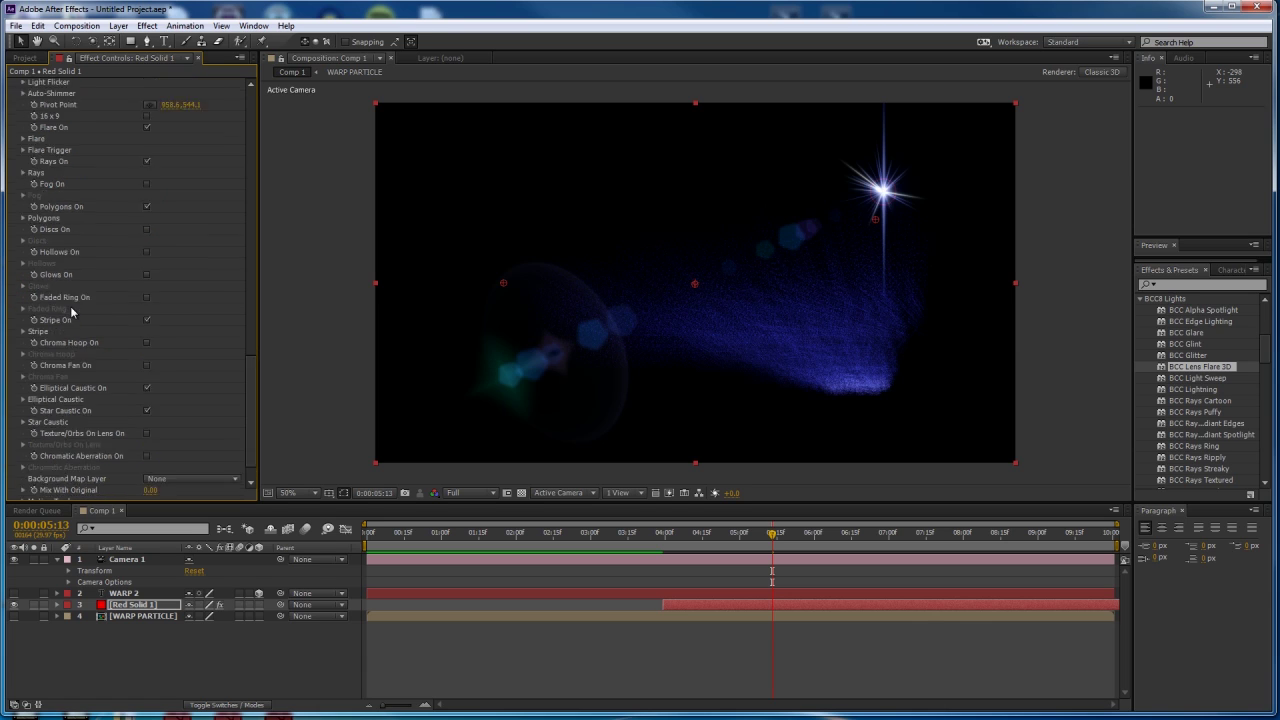
left_click(23, 341)
left_click(34, 364)
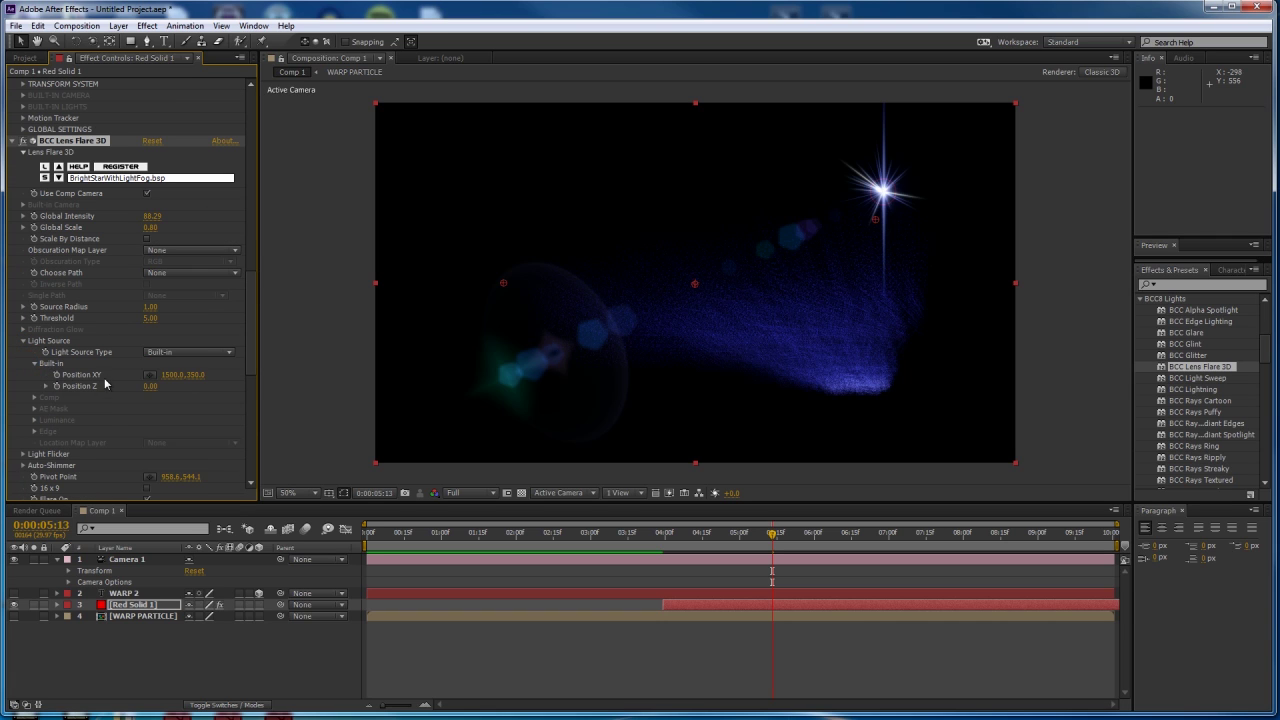
left_click_drag(173, 388, 282, 388)
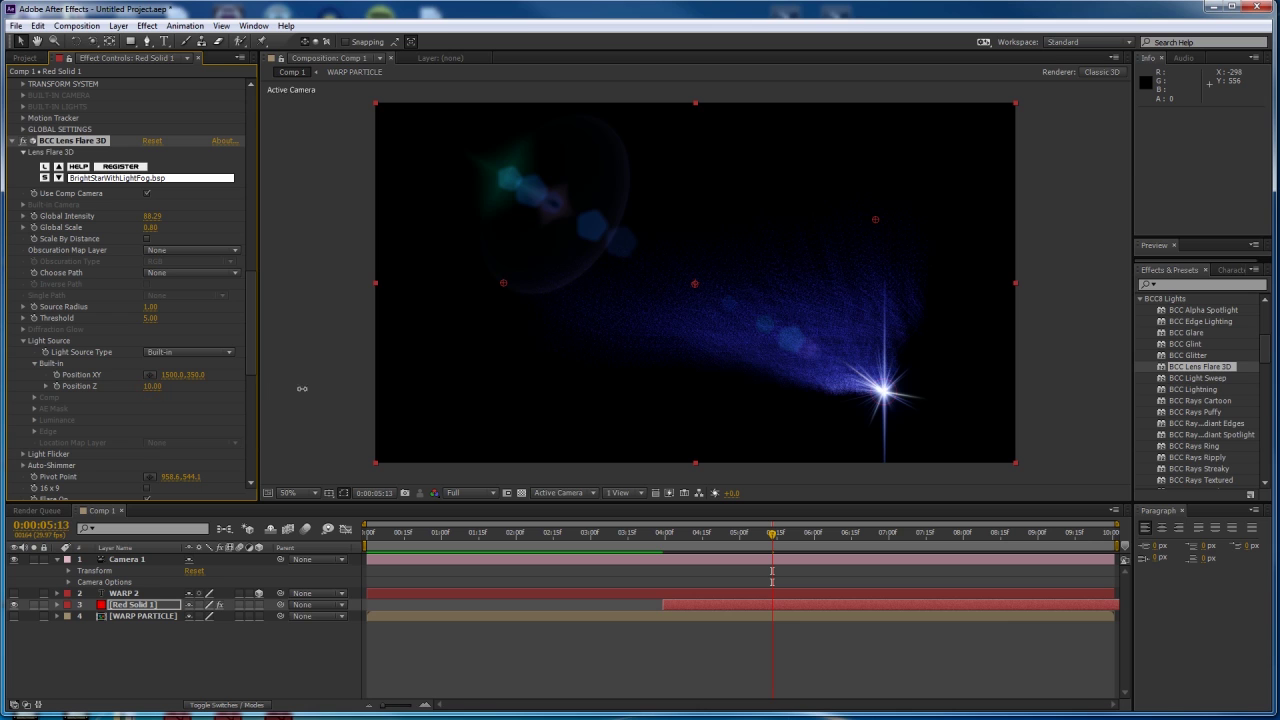
left_click_drag(759, 540, 727, 540)
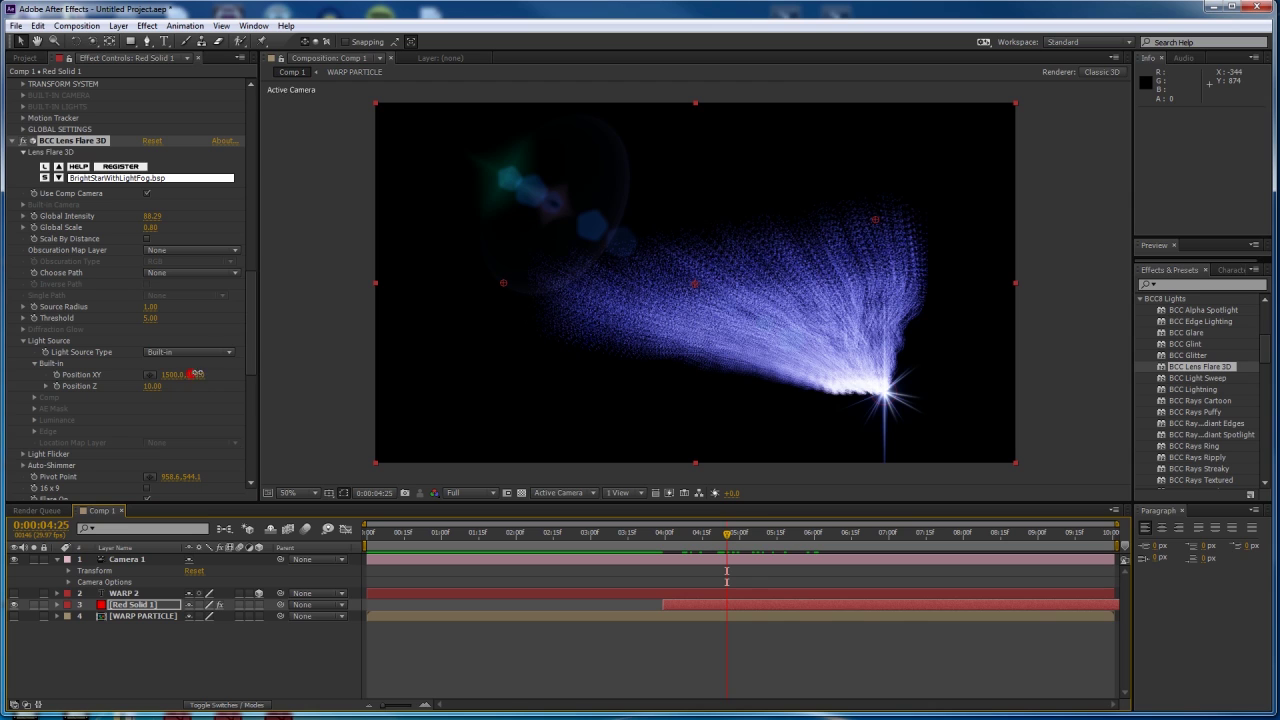
left_click_drag(192, 374, 190, 374)
key("ctrl+z")
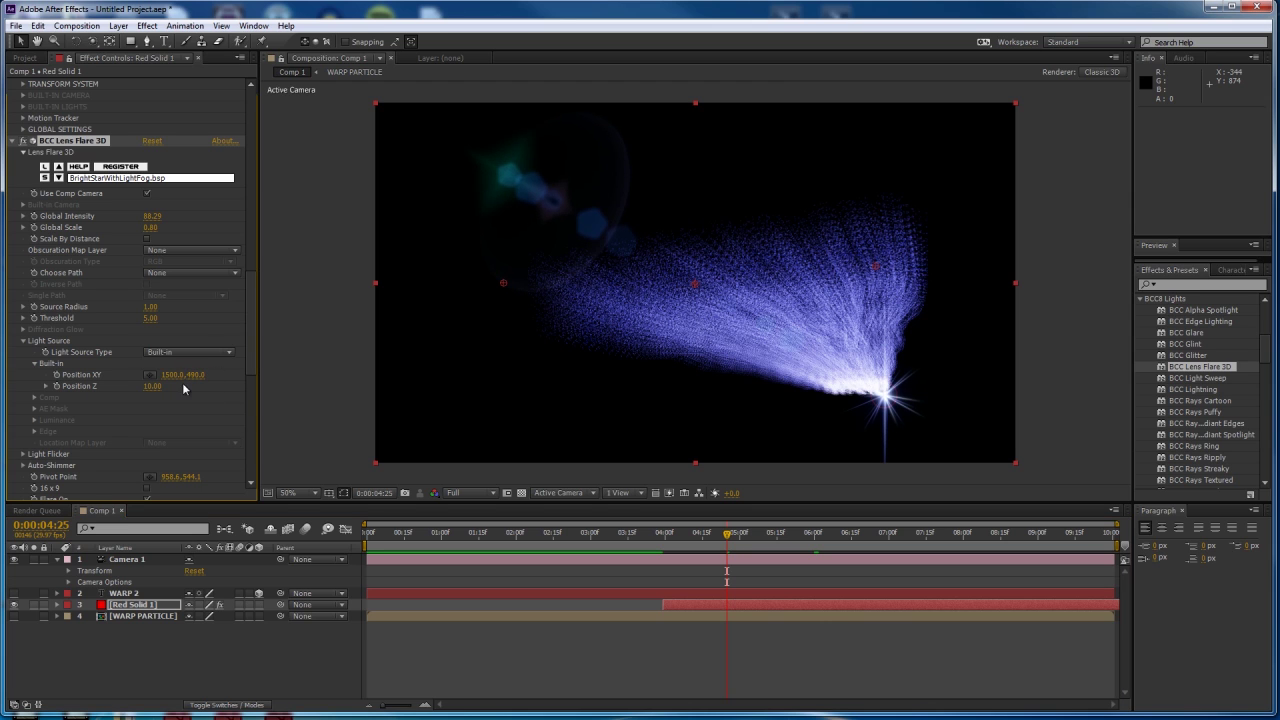
left_click_drag(713, 537, 777, 540)
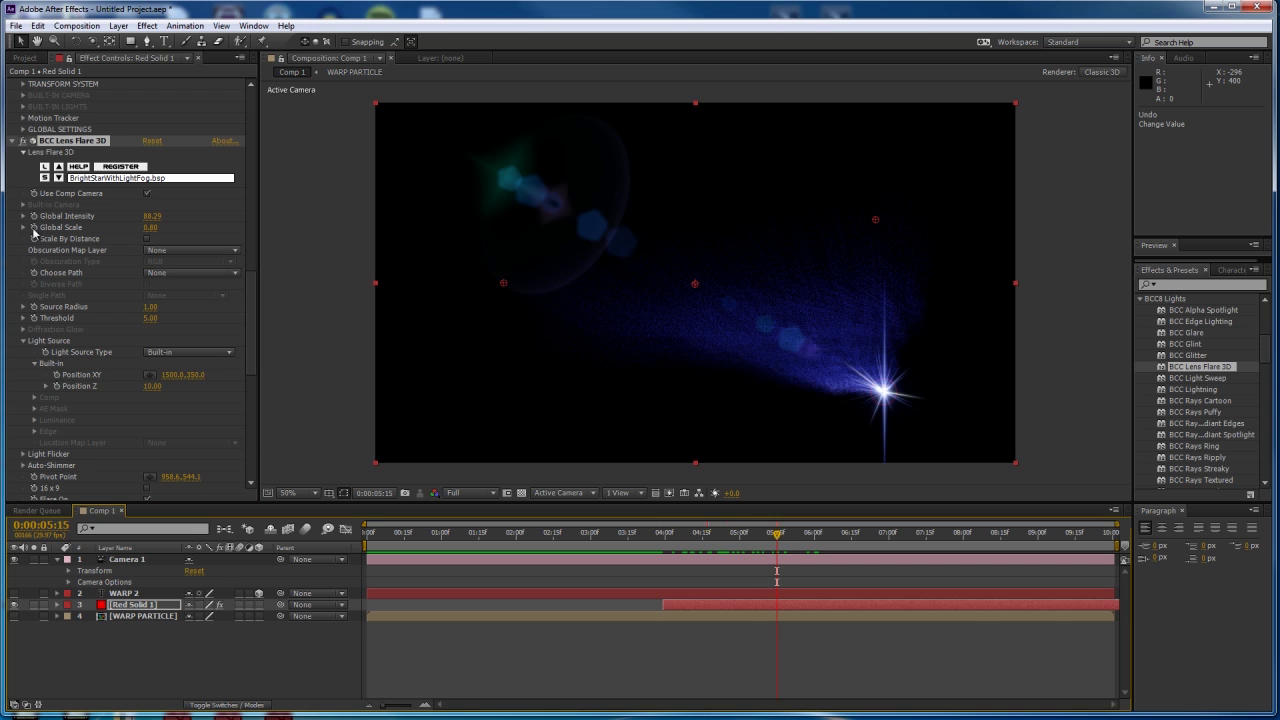
Keyframe the flare's Global Scale at 0 at 0:00:04:17, 2.60 at 0:00:05:07, and 0 at 0:00:07:29.
left_click_drag(757, 540, 707, 558)
left_click_drag(148, 228, 32, 240)
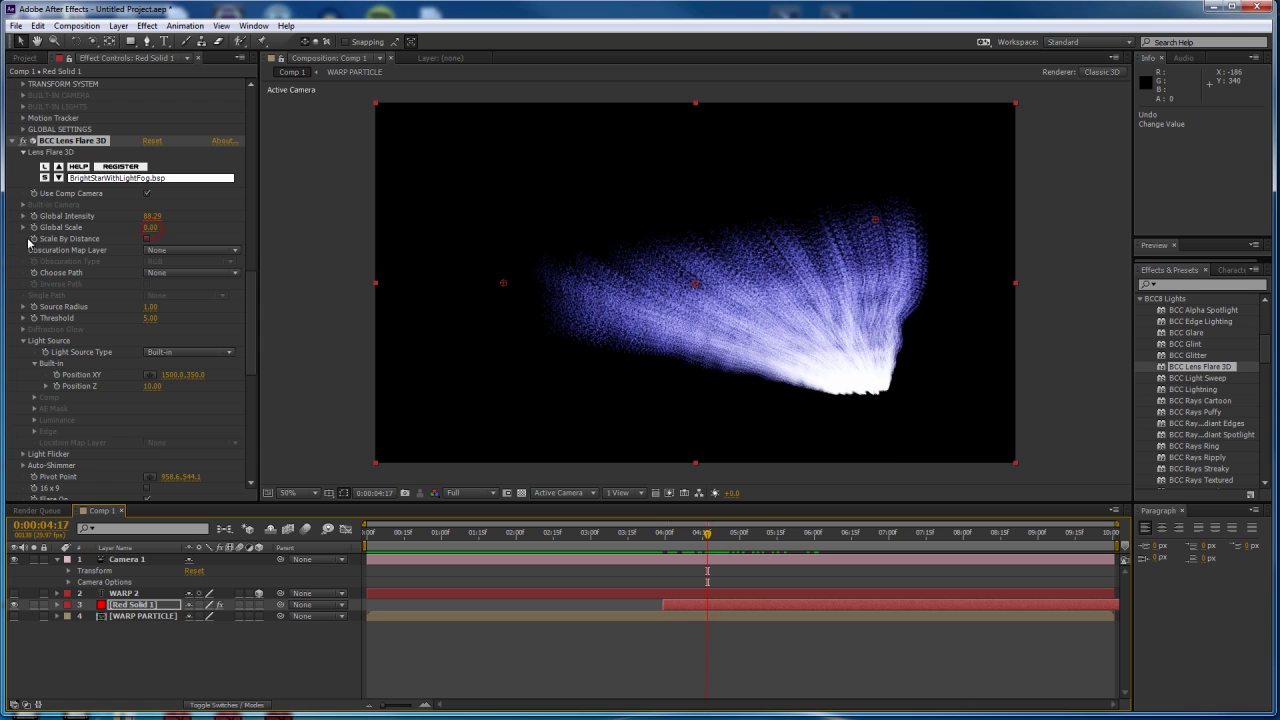
left_click(32, 227)
left_click_drag(710, 537, 757, 538)
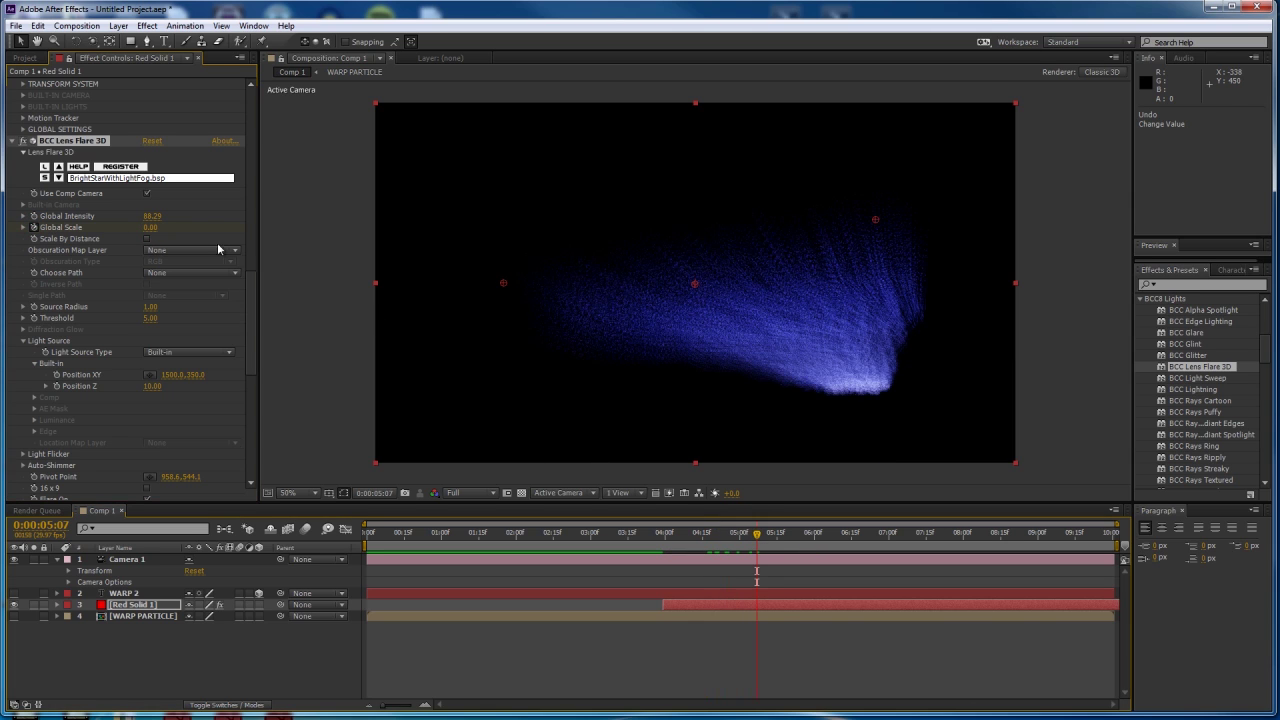
left_click_drag(158, 227, 183, 237)
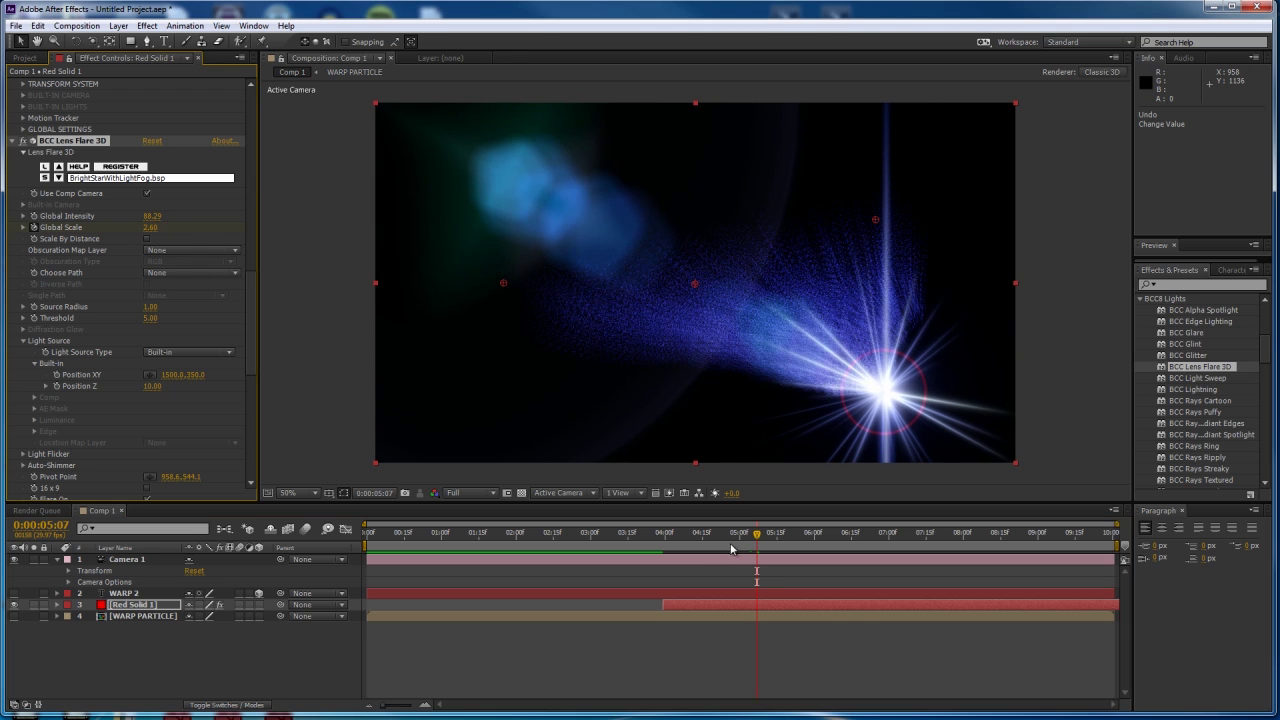
left_click_drag(756, 536, 960, 543)
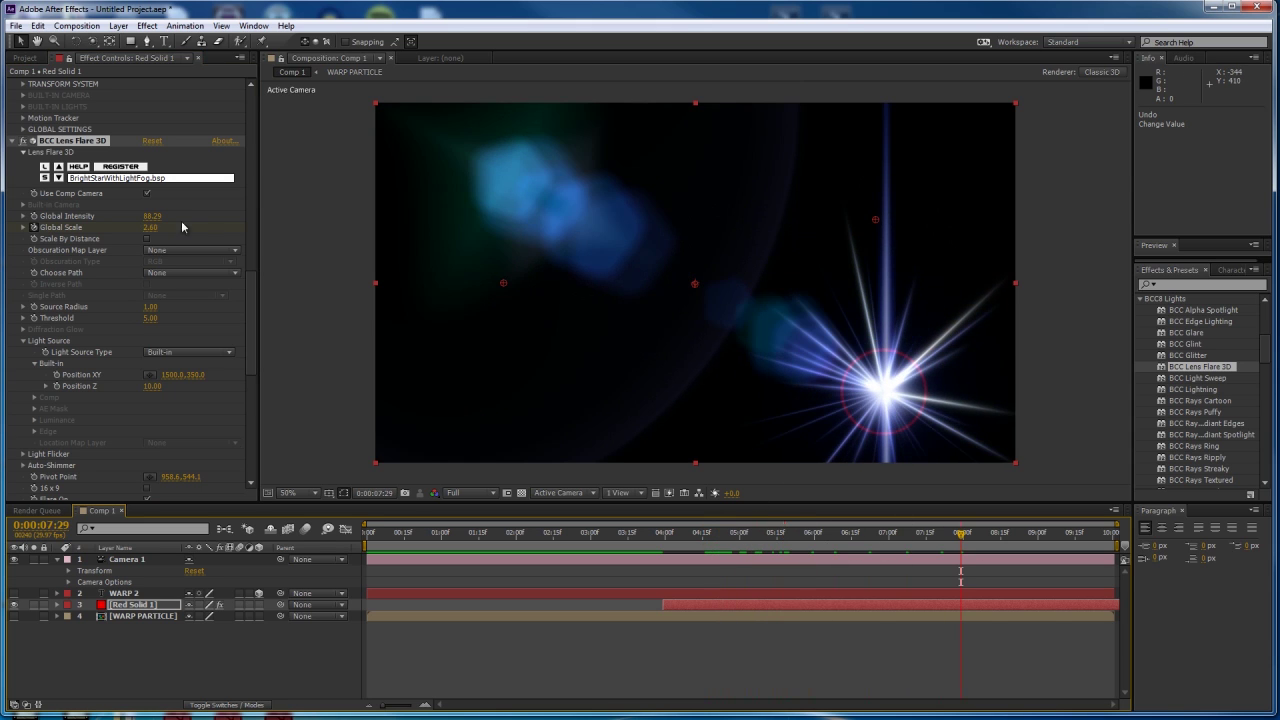
left_click_drag(152, 229, 117, 229)
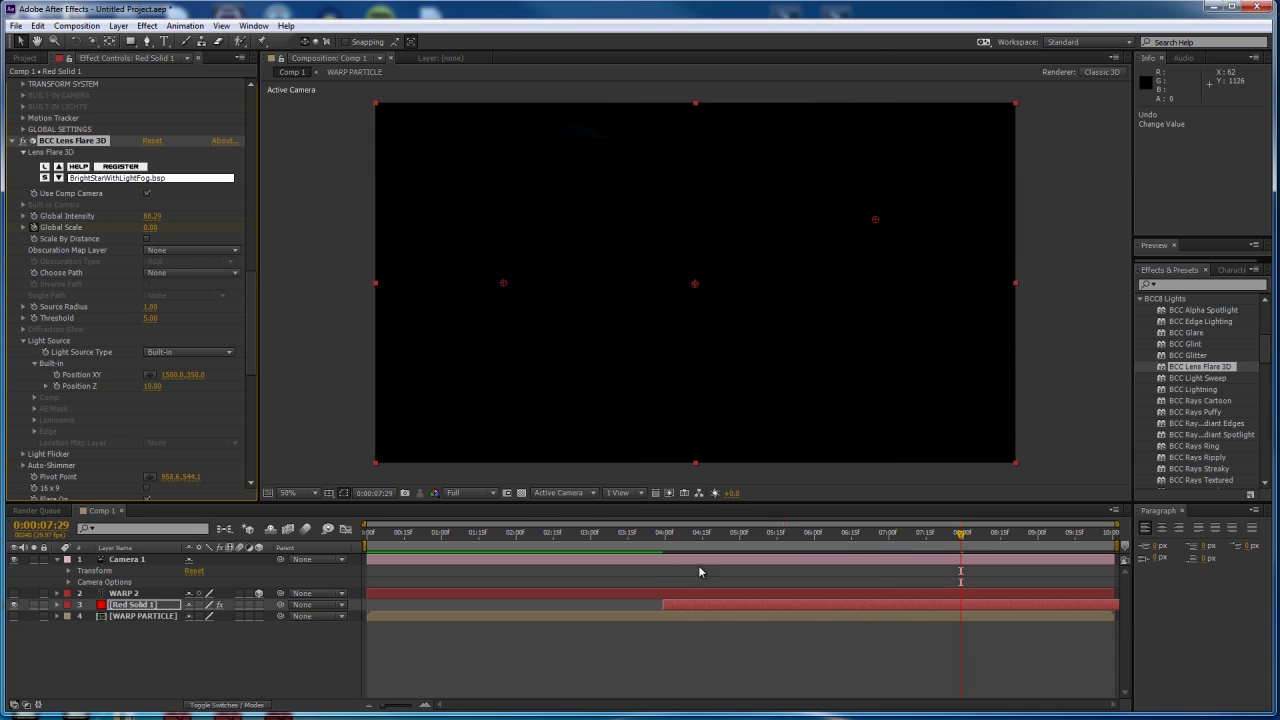
Reveal Red Solid 1's keyframes, shift the first two Global Scale keyframes about nine frames earlier, and scrub the flare's timing.
left_click(153, 606)
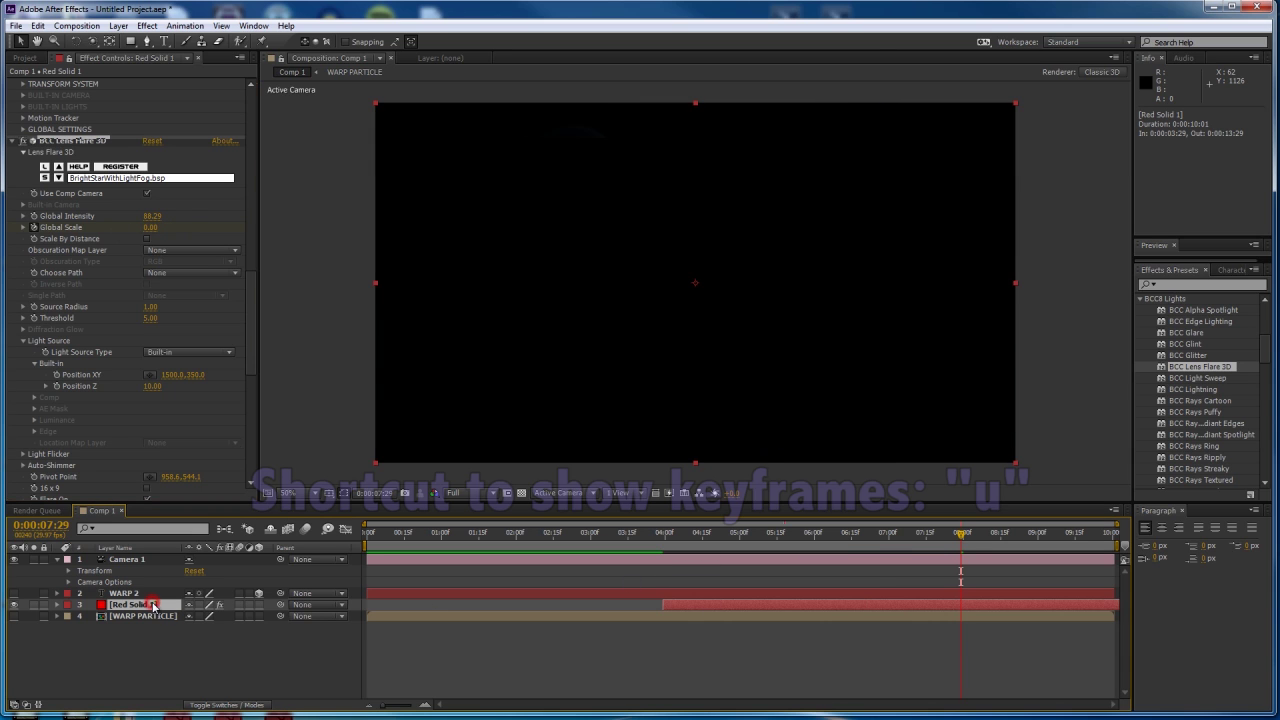
key("u")
left_click(700, 535)
left_click_drag(708, 537, 740, 537)
left_click_drag(773, 658, 683, 669)
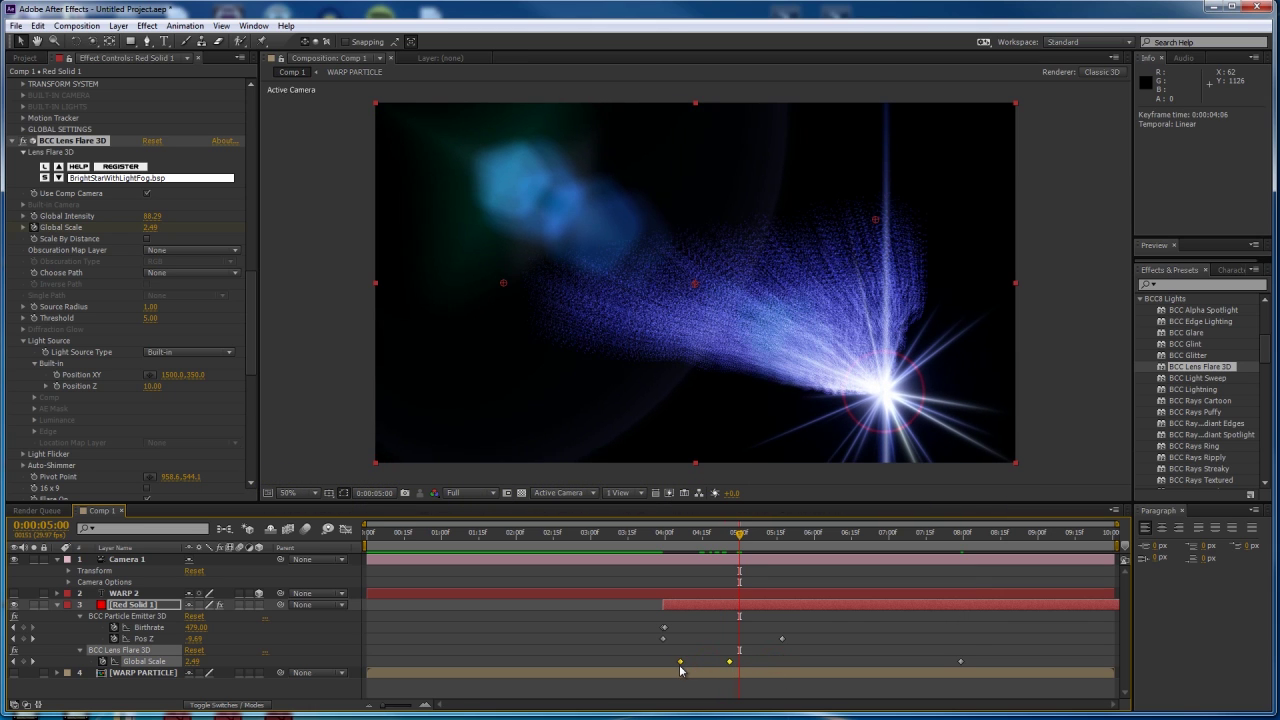
left_click_drag(668, 536, 774, 546)
left_click(725, 537)
Orbit Camera 1 around the scene to a position of about 1543, 1356, -904.
key("c")
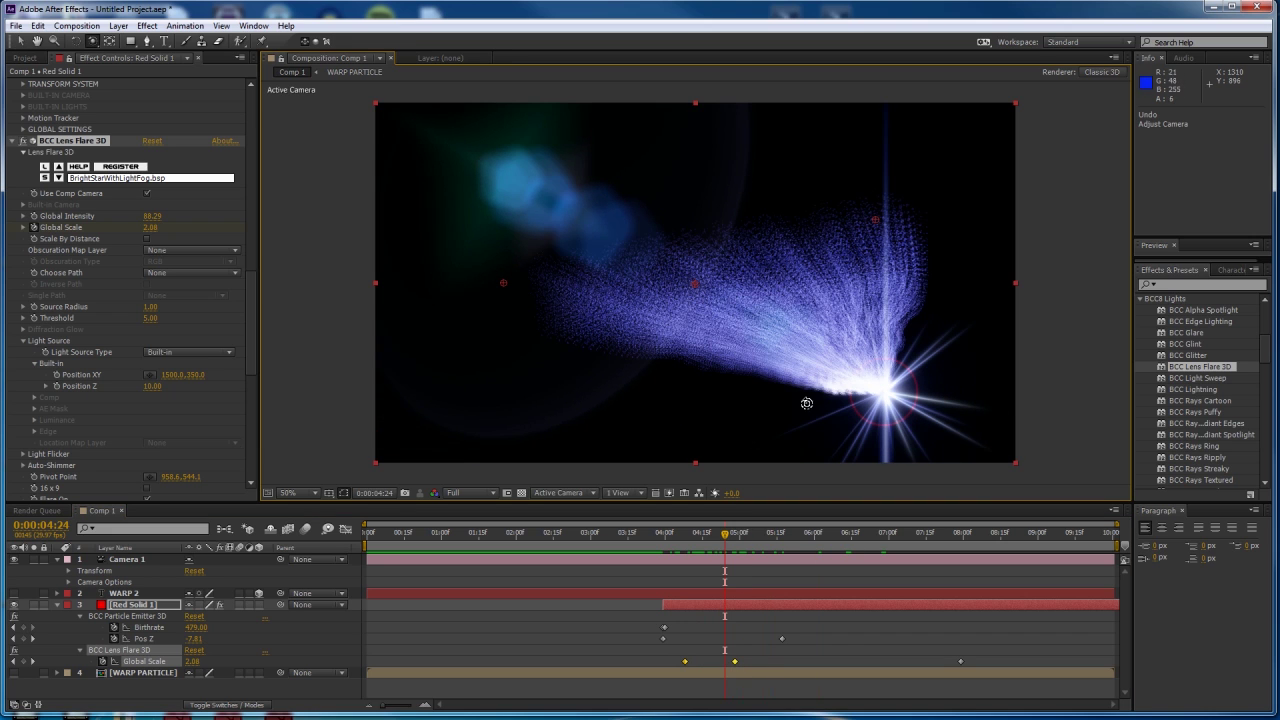
left_click_drag(818, 357, 867, 421)
key("v")
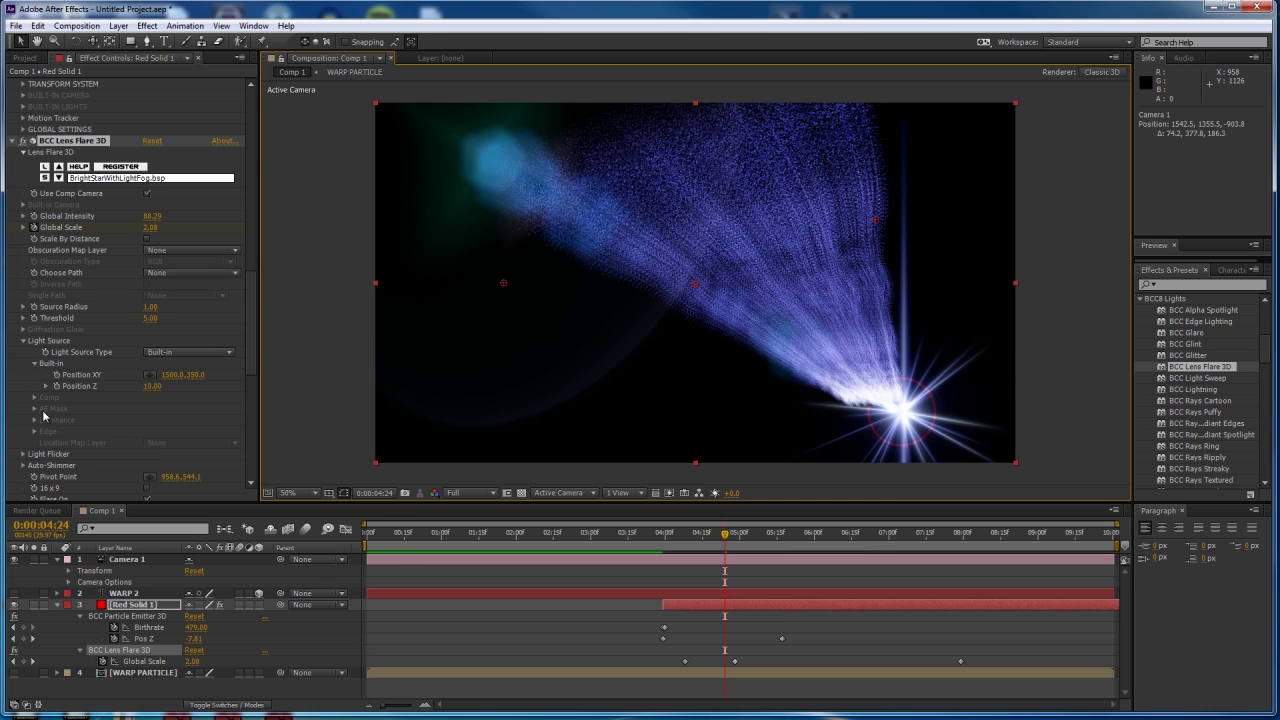
Collapse the lens flare settings, set the particle emitter's Far Clip Plane Adjust to 6000, and scrub to 0:00:05:29.
left_click(14, 142)
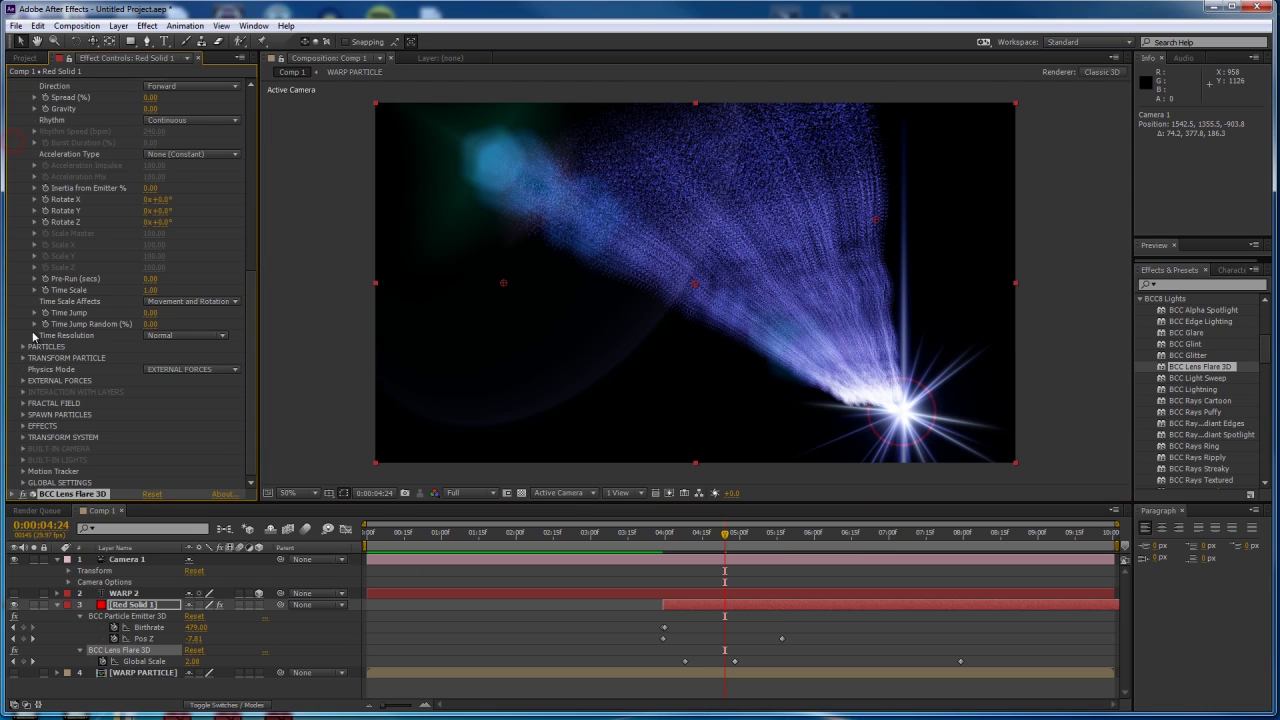
left_click(22, 482)
scroll(62, 402, "down", 5)
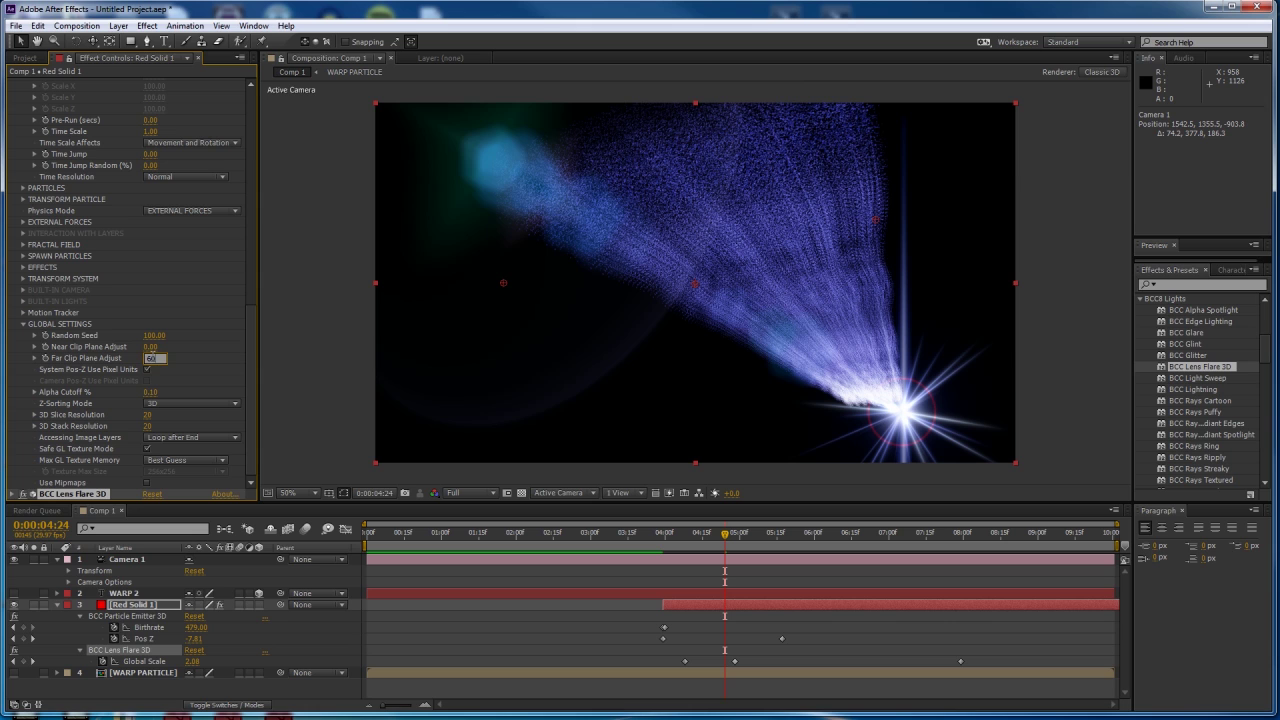
key("Return")
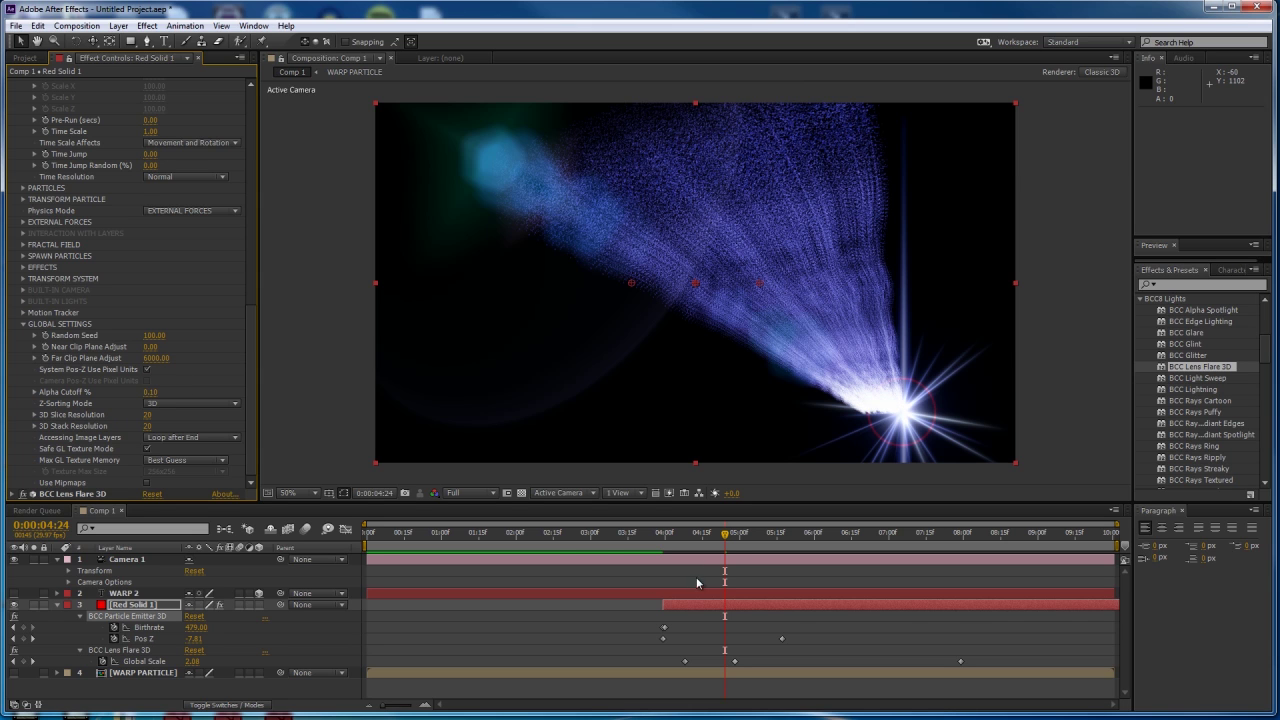
left_click_drag(726, 541, 811, 550)
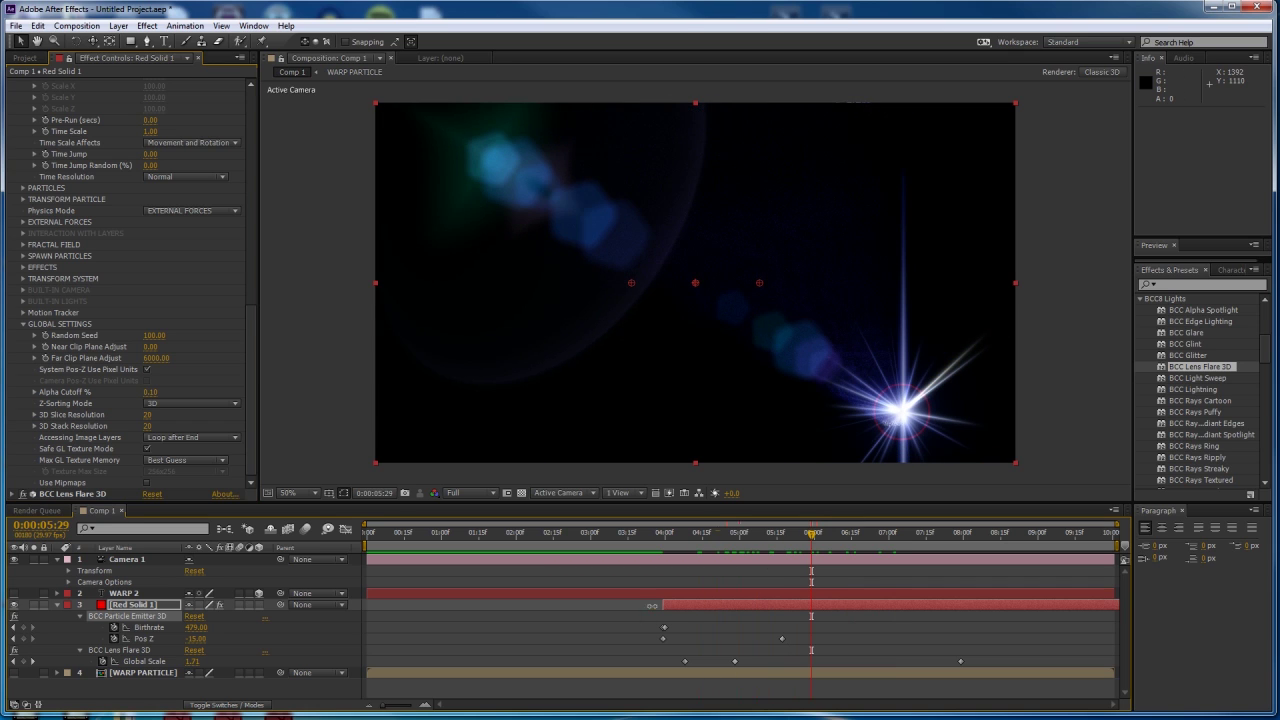
Collapse the particle emitter settings, set the lens flare's Position XY to 1500, 878, and scrub back to 0:00:04:09.
left_click(684, 603)
left_click(128, 650)
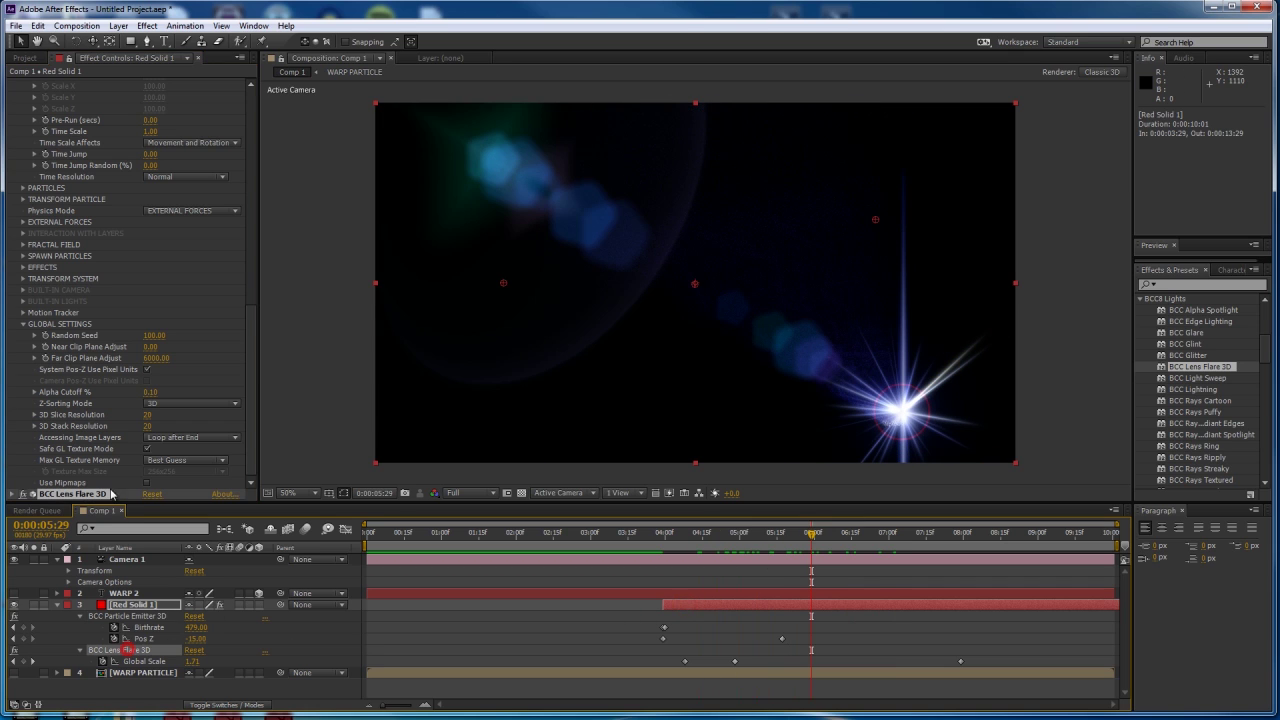
scroll(43, 246, "up", 15)
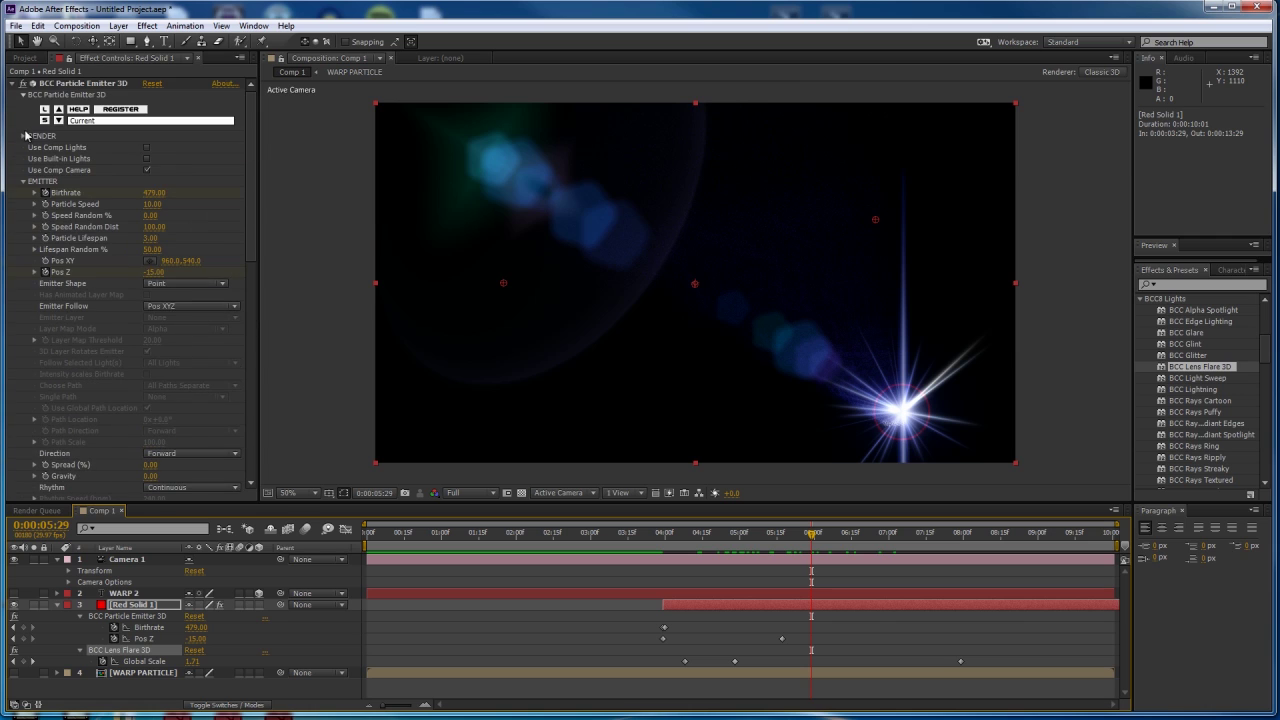
left_click(12, 84)
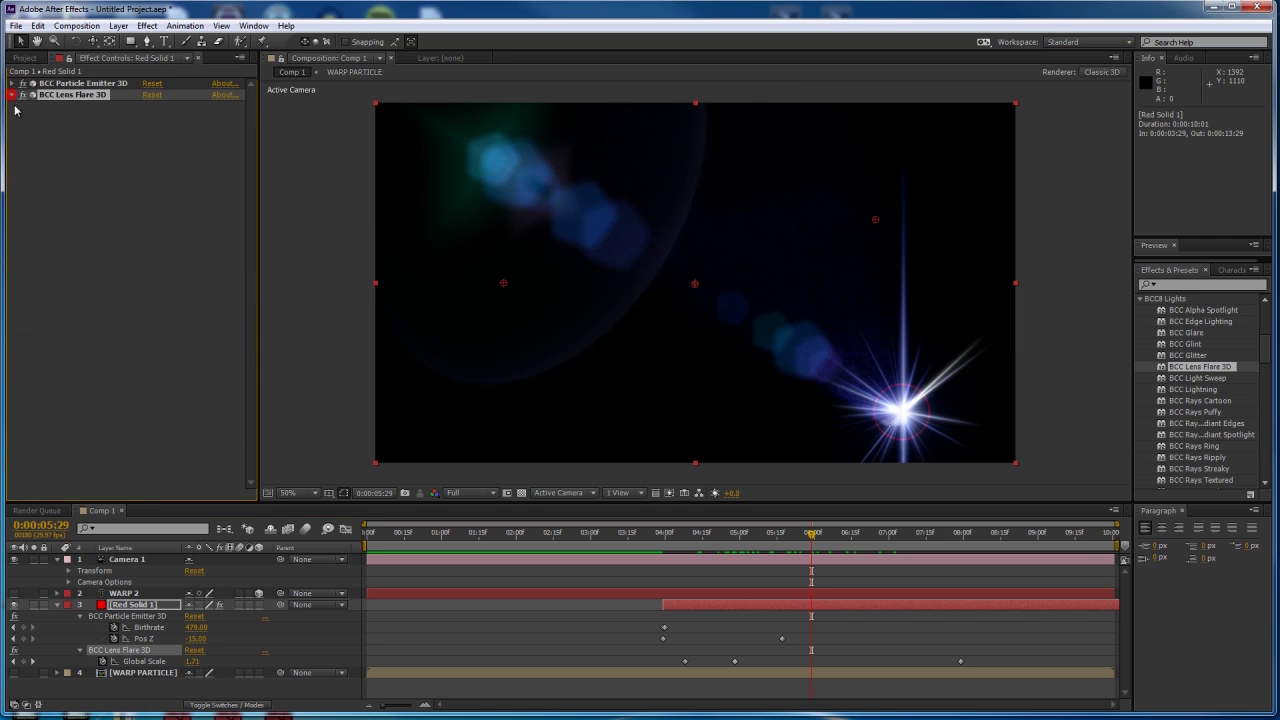
left_click(12, 94)
left_click_drag(190, 317, 529, 328)
mouse_move(806, 540)
left_mouse_down()
mouse_move(651, 540)
mouse_move(806, 540)
mouse_move(896, 558)
mouse_move(687, 558)
left_mouse_up()
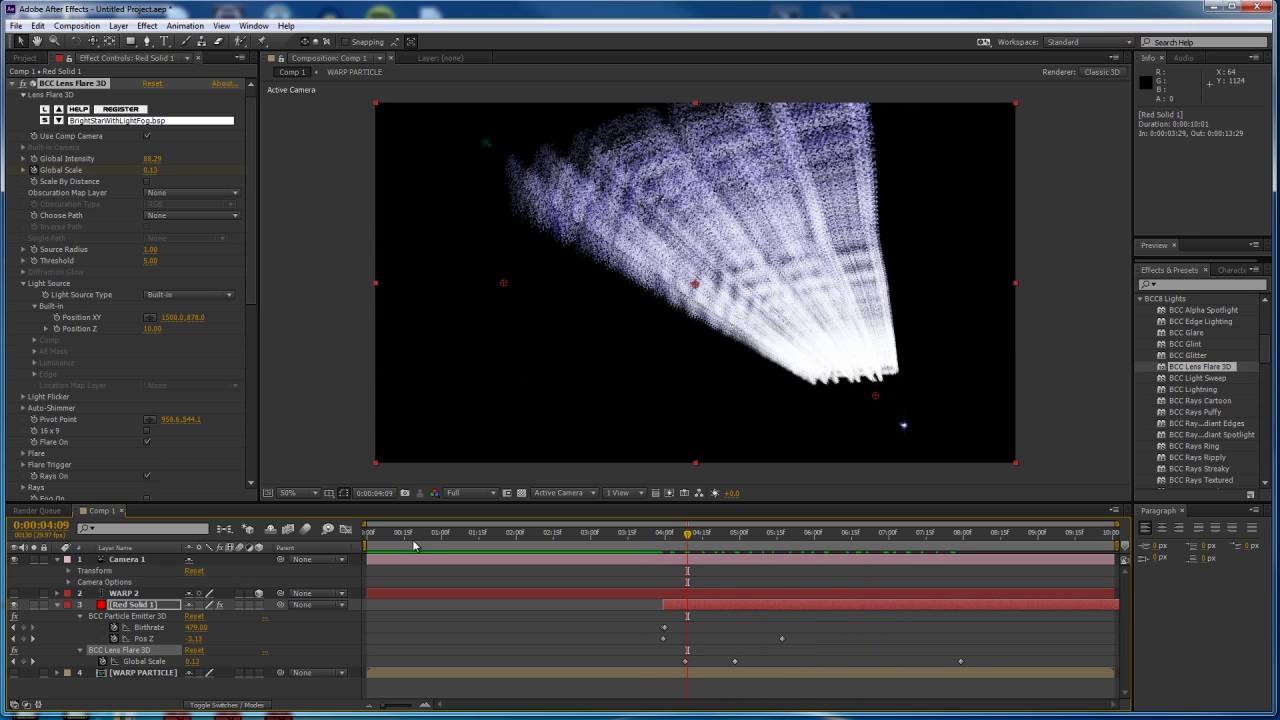
Go to the start of the composition, make the WARP 2 layer visible, and reset Camera 1's transform.
left_click_drag(414, 545, 372, 540)
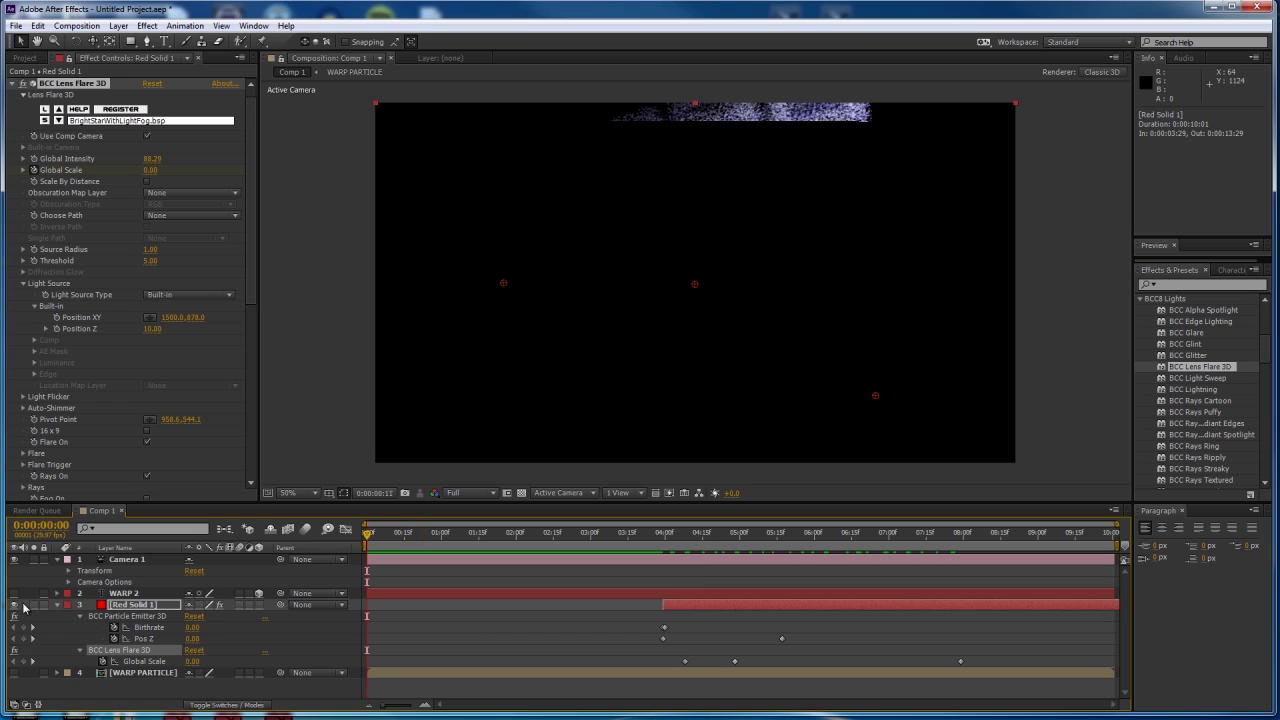
left_click(13, 594)
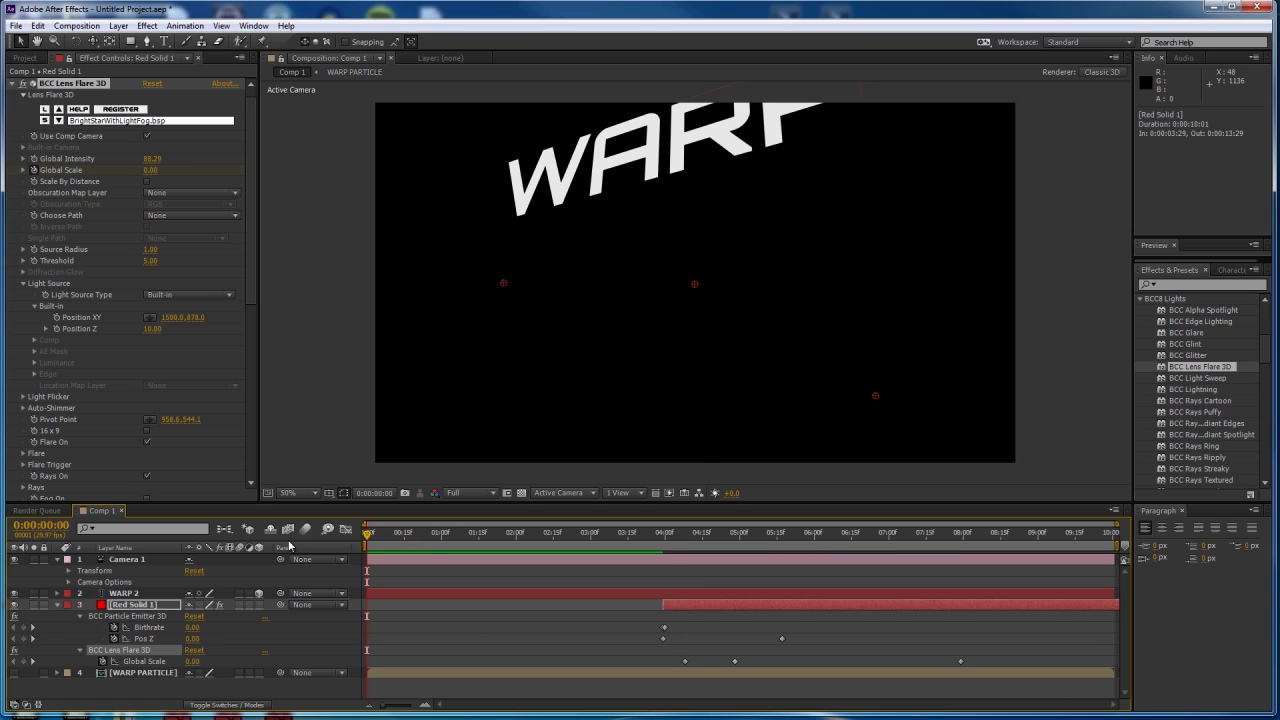
left_click(193, 571)
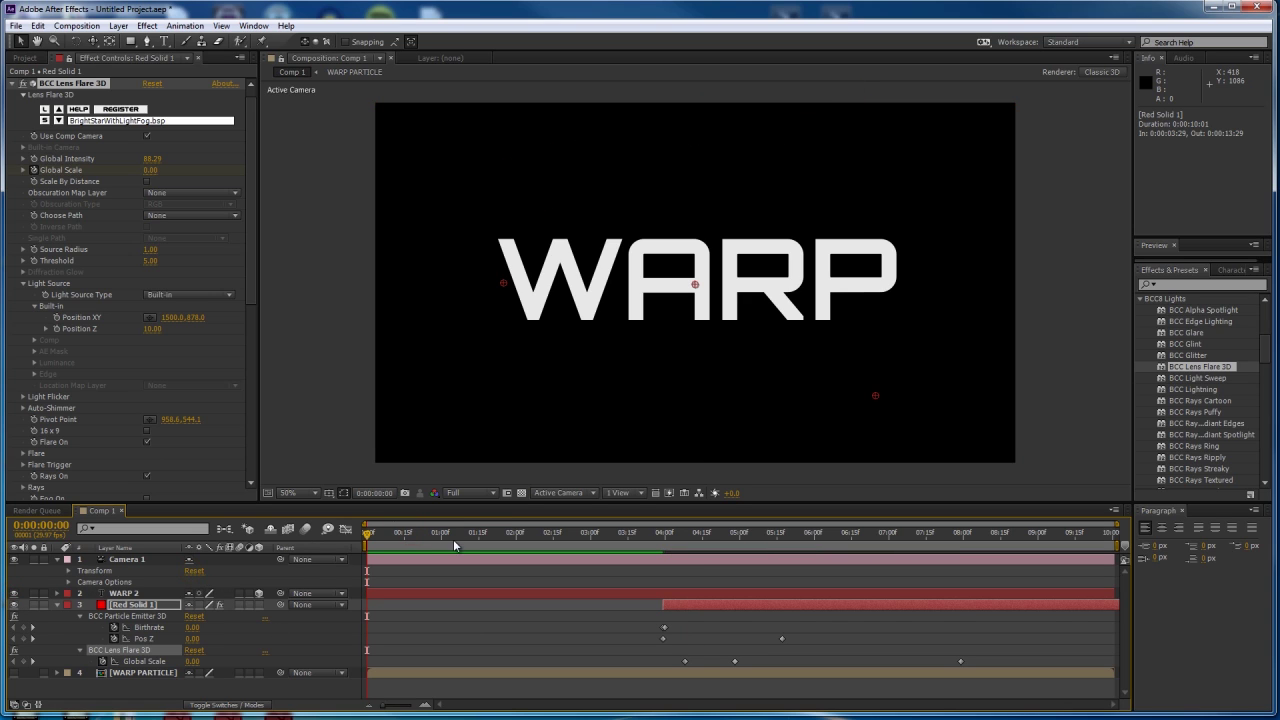
Orbit and track Camera 1 to a position of about 964, 1884, 188, and keyframe its Position and Point of Interest at 0:00:00:00.
key("c")
left_click_drag(698, 314, 694, 211)
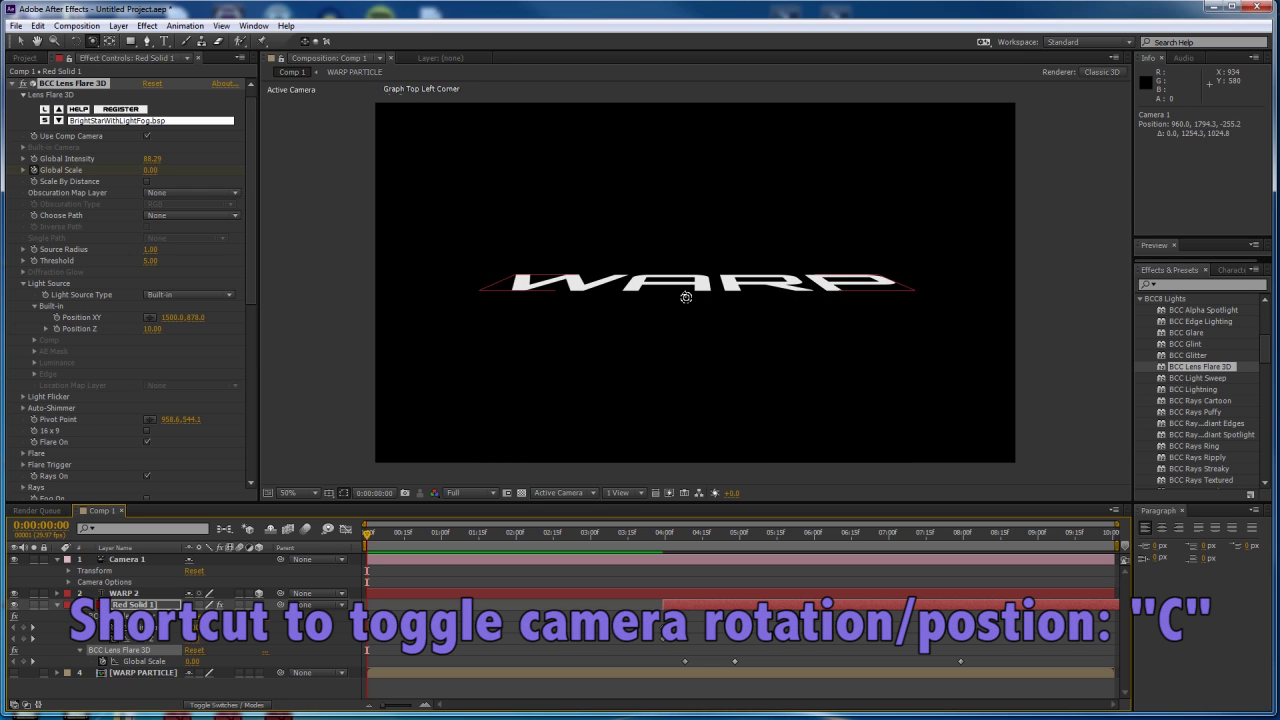
left_click_drag(688, 309, 688, 164)
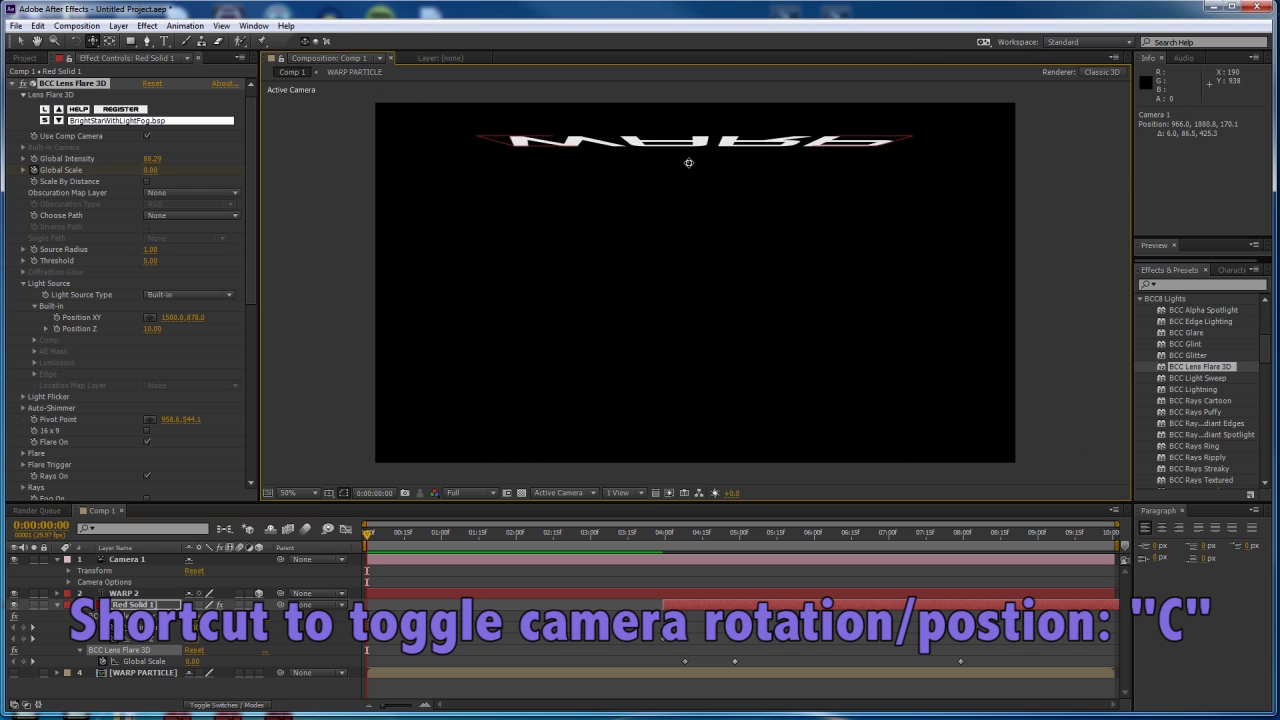
left_click(68, 570)
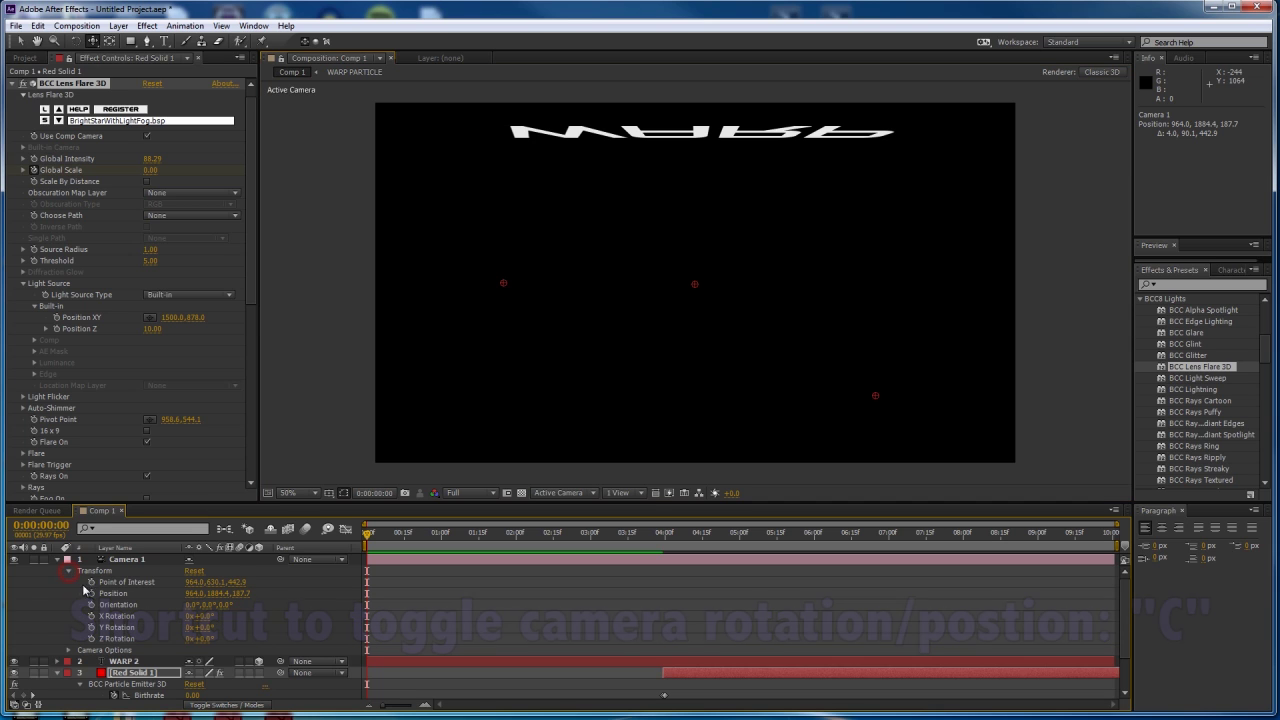
left_click(84, 590)
left_click(68, 571)
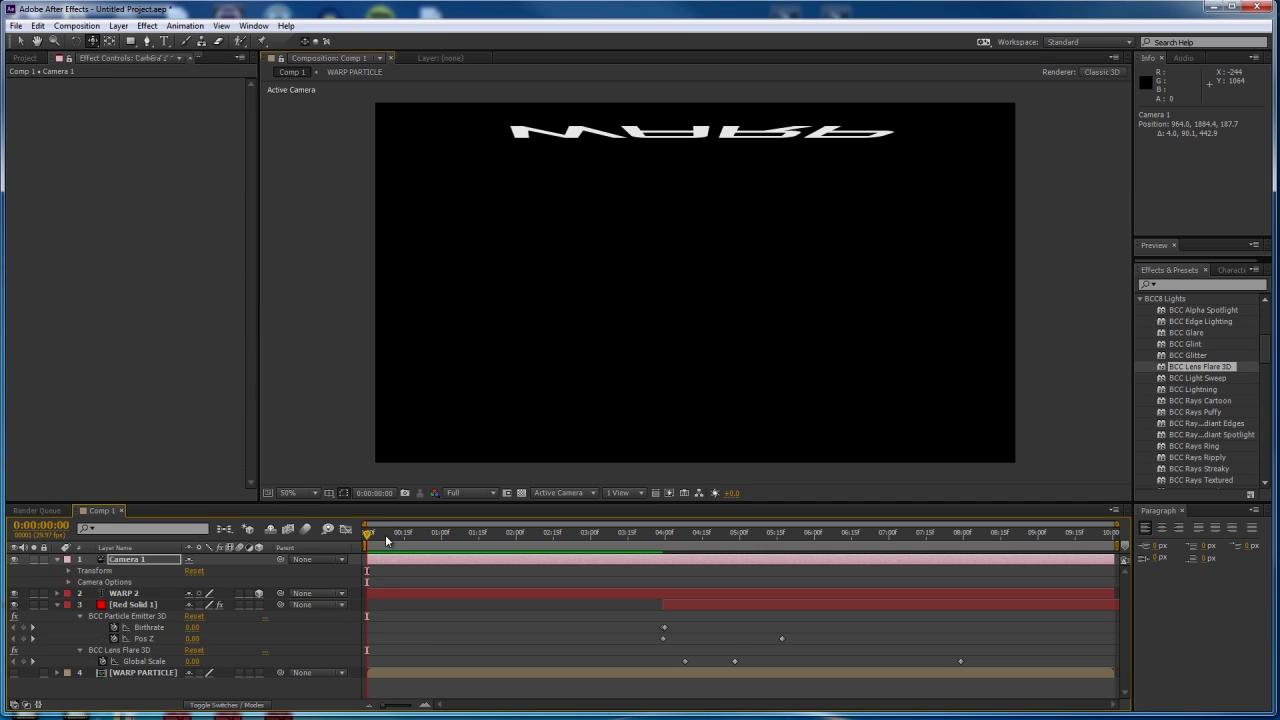
At 0:00:03:27, move and orbit Camera 1 to a position of about 1778, 826, -1062.
left_click_drag(623, 545, 660, 541)
key("c")
mouse_move(679, 231)
left_mouse_down()
mouse_move(677, 420)
mouse_move(677, 386)
mouse_move(694, 383)
left_mouse_up()
key("c")
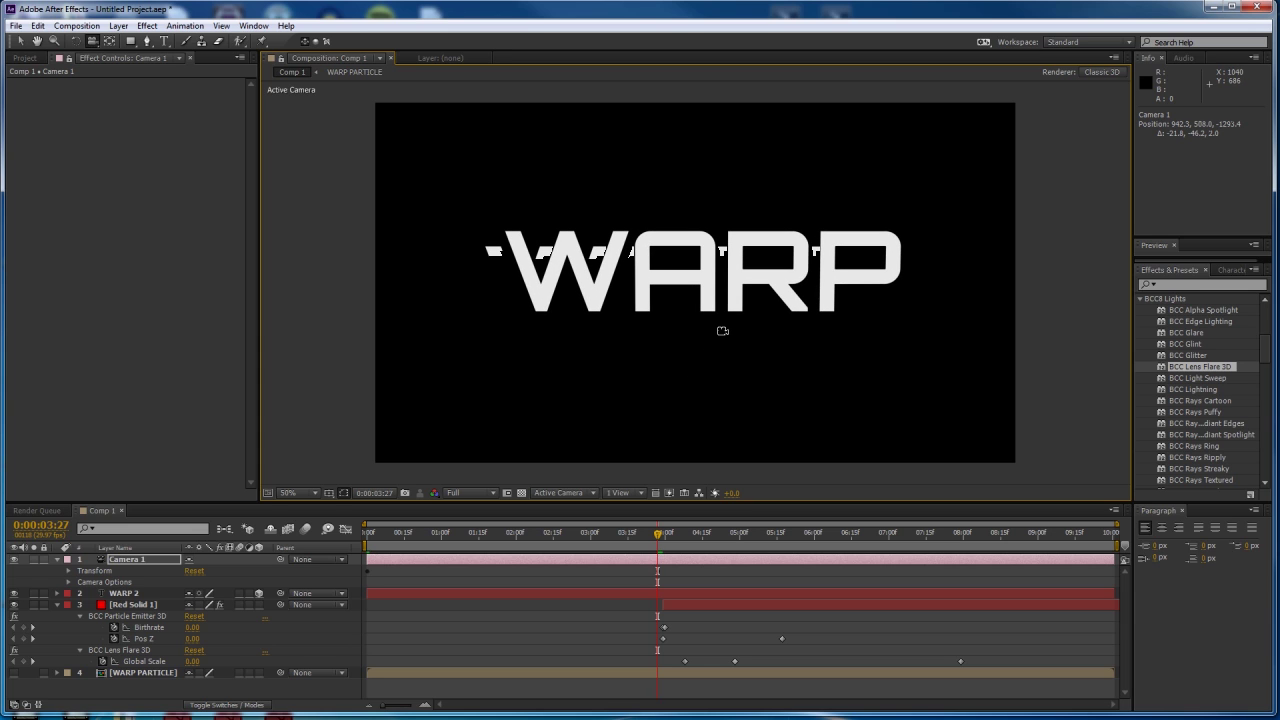
left_click_drag(722, 331, 683, 317)
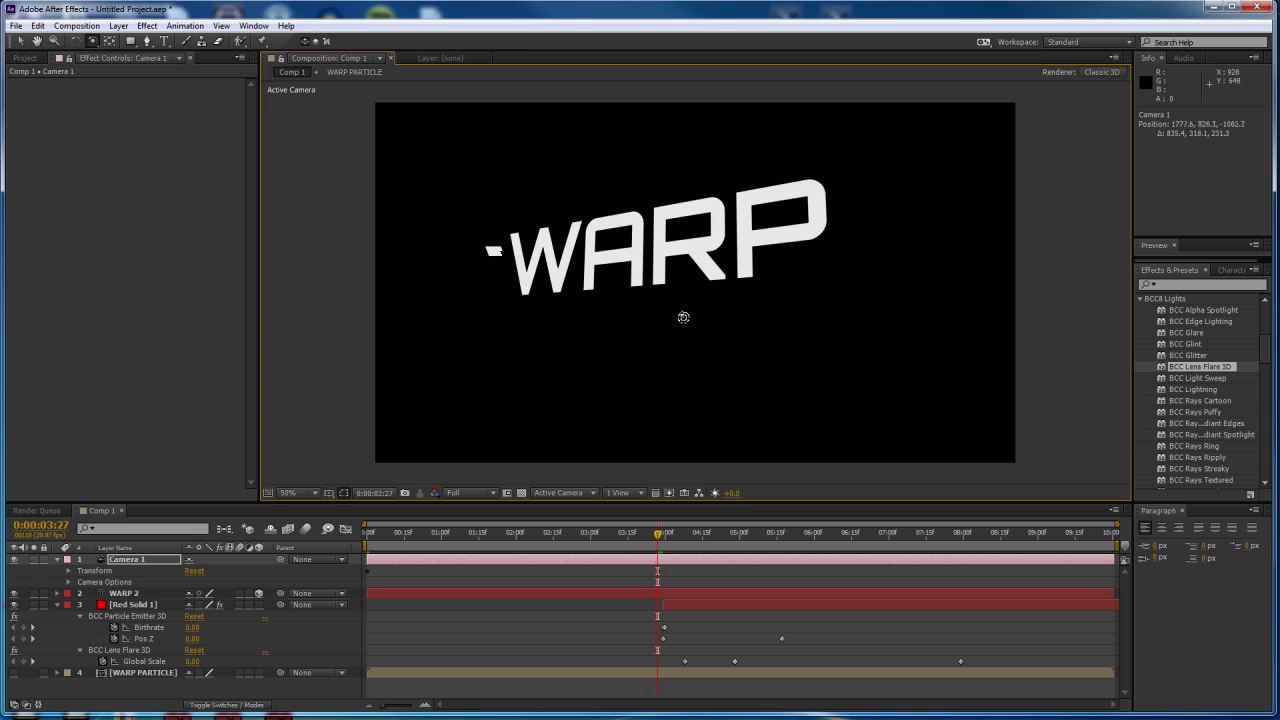
Preview the move and keyframe Camera 1 to jump far back at 0:00:04:01 and return to about 1814, 837, -1128 at 0:00:04:02.
left_click_drag(646, 543, 609, 527)
key("space")
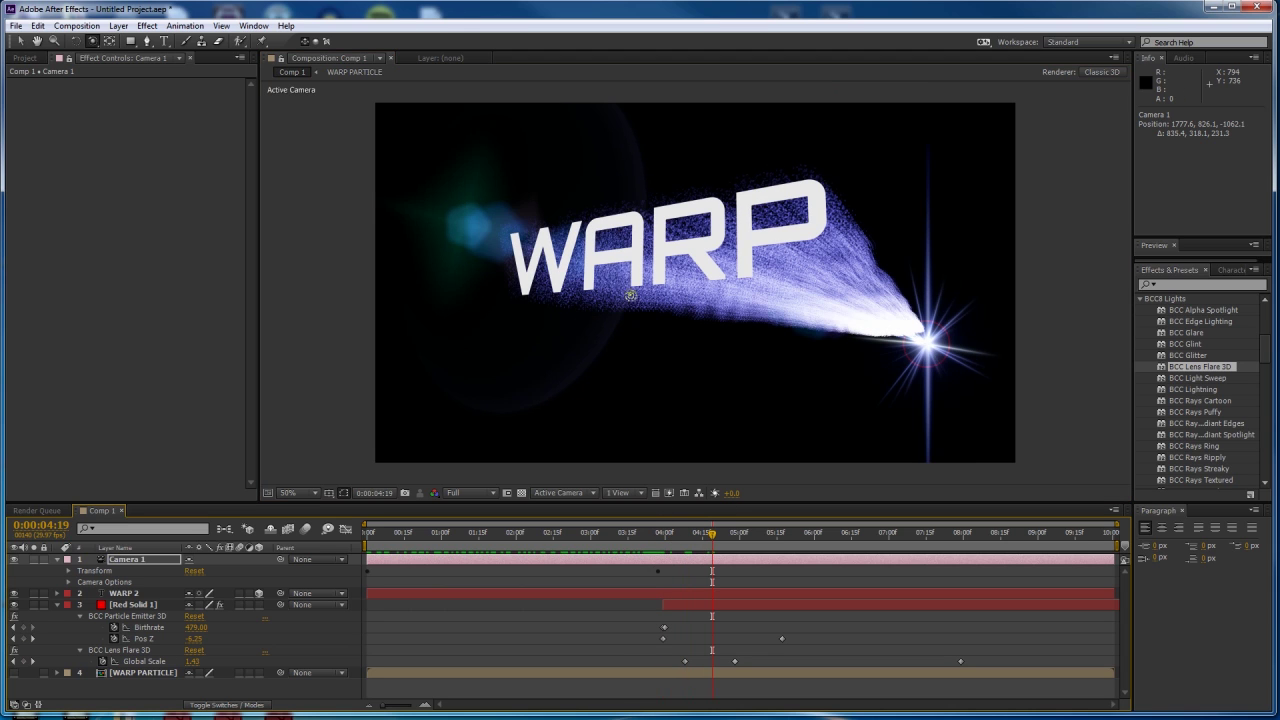
left_click(661, 534)
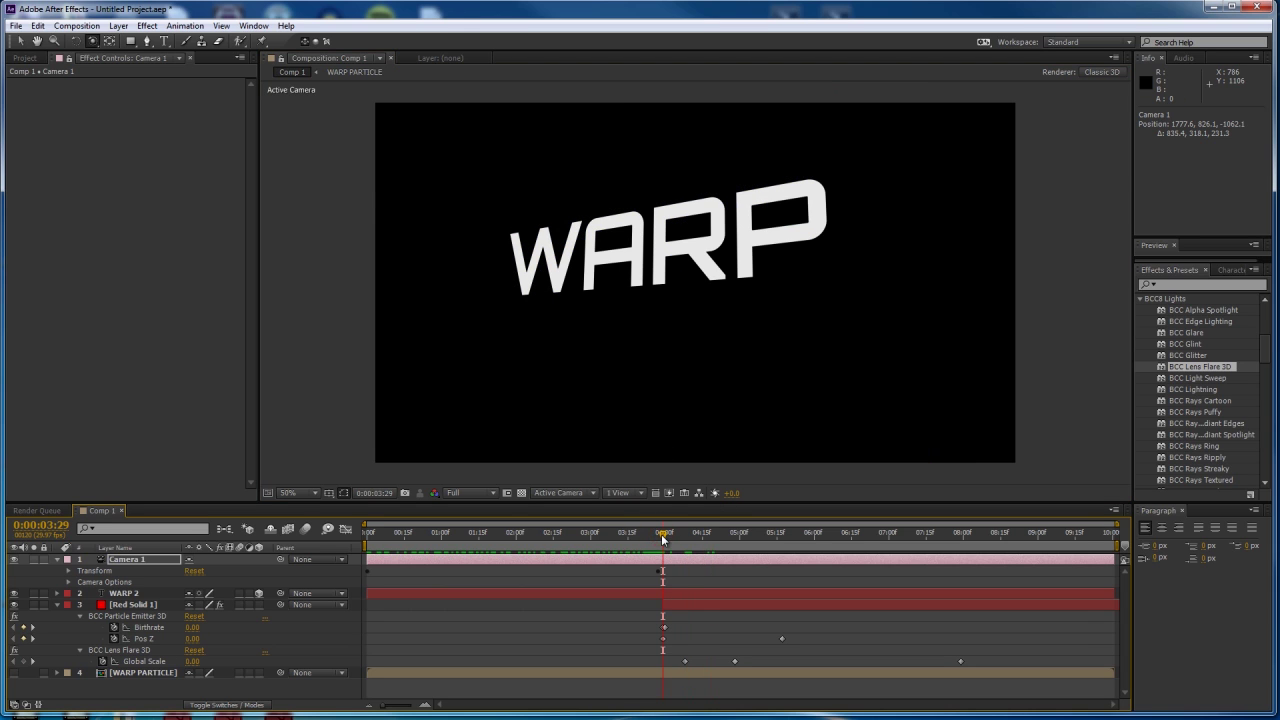
key("equal")
key("equal")
left_click(664, 536)
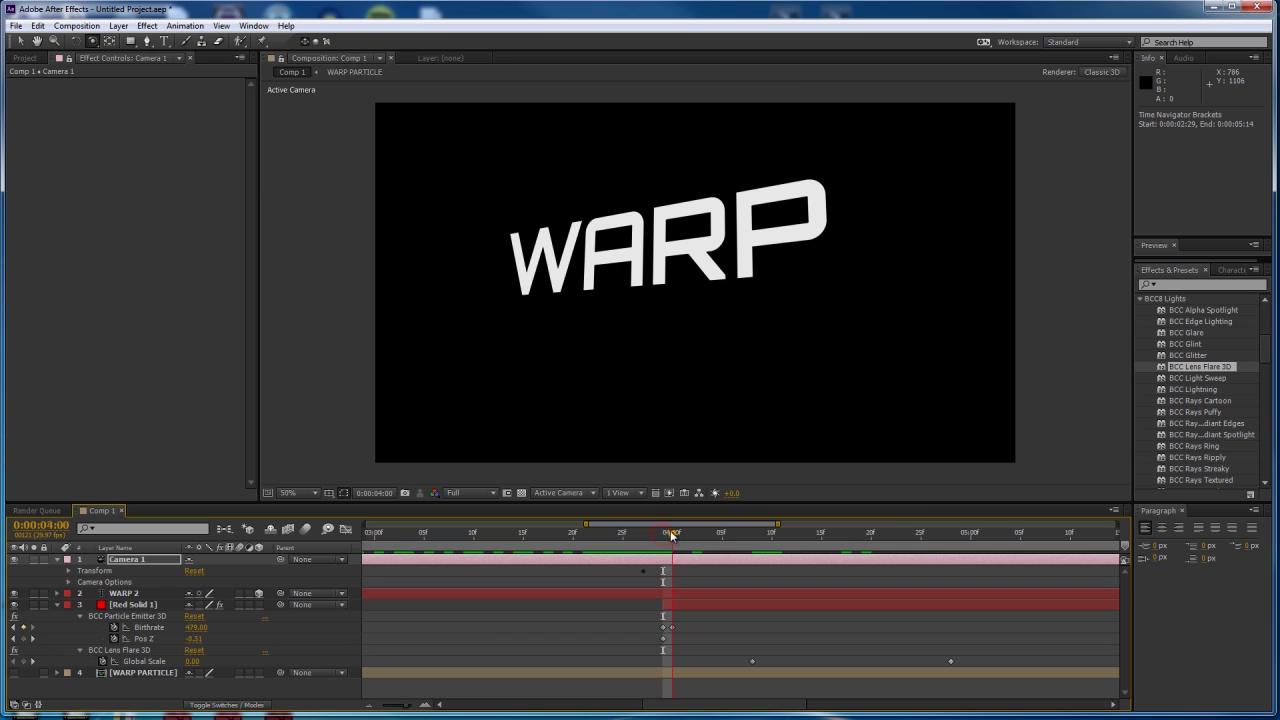
left_click_drag(655, 539, 695, 540)
left_click_drag(688, 290, 689, 298)
left_click_drag(688, 540, 682, 540)
left_click_drag(656, 348, 830, 388)
Reveal Camera 1's keyframes and move its 0:00:03:27 Position and Point of Interest keyframes to 0:00:04:00.
mouse_move(683, 538)
left_mouse_down()
mouse_move(663, 540)
mouse_move(751, 543)
mouse_move(673, 546)
left_mouse_up()
left_click(628, 557)
key("u")
left_click_drag(643, 583, 672, 580)
left_click(644, 570)
Preview the camera jump around 0:00:04:00, scrub to 0:00:04:26, and show the whole composition duration.
left_click_drag(672, 535, 702, 545)
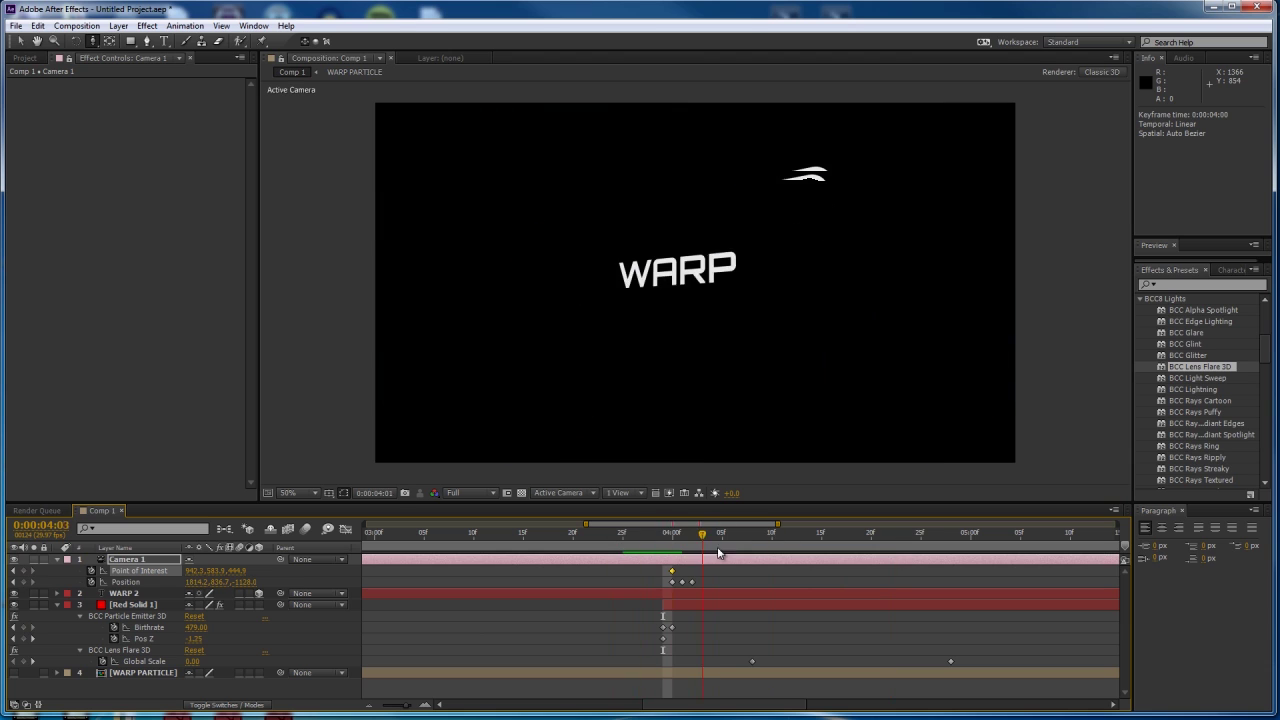
key("space")
left_click_drag(682, 545, 930, 537)
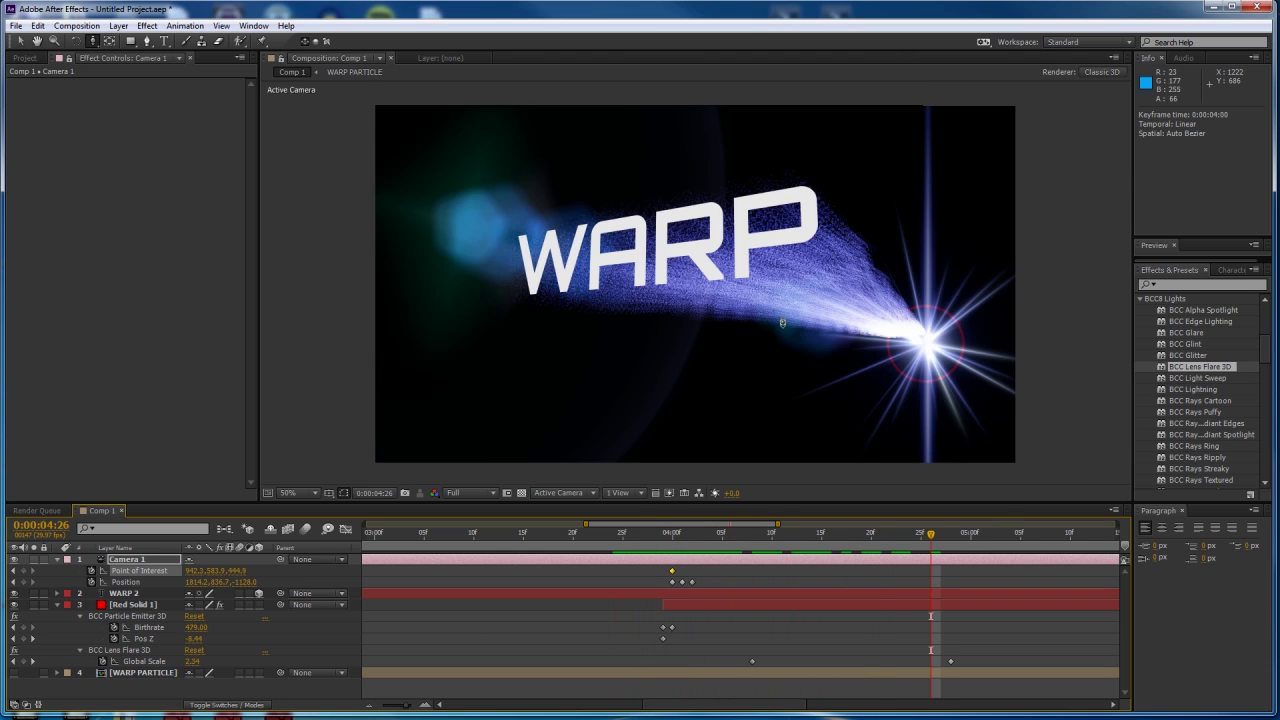
key("minus")
key("minus")
key("minus")
key("minus")
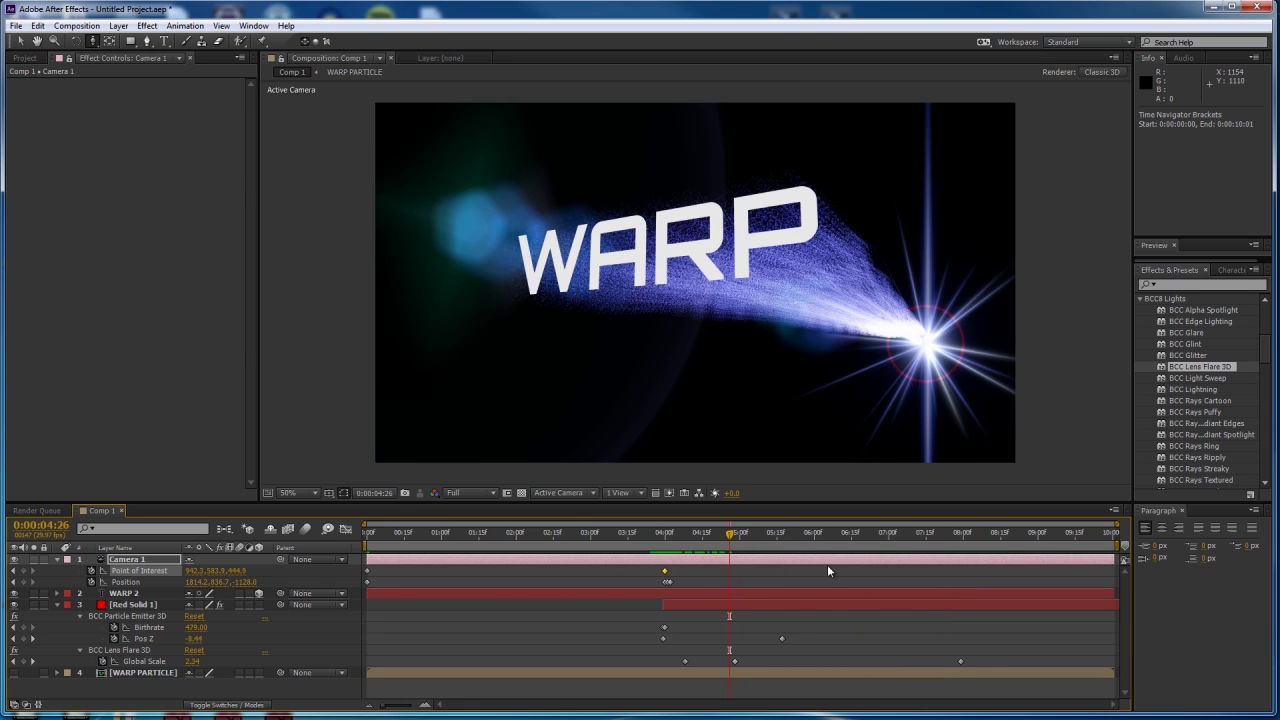
At 0:00:07:27, orbit and dolly Camera 1 to a position of about 1789, -167, -1705, and scrub the animation.
left_click_drag(883, 535, 955, 538)
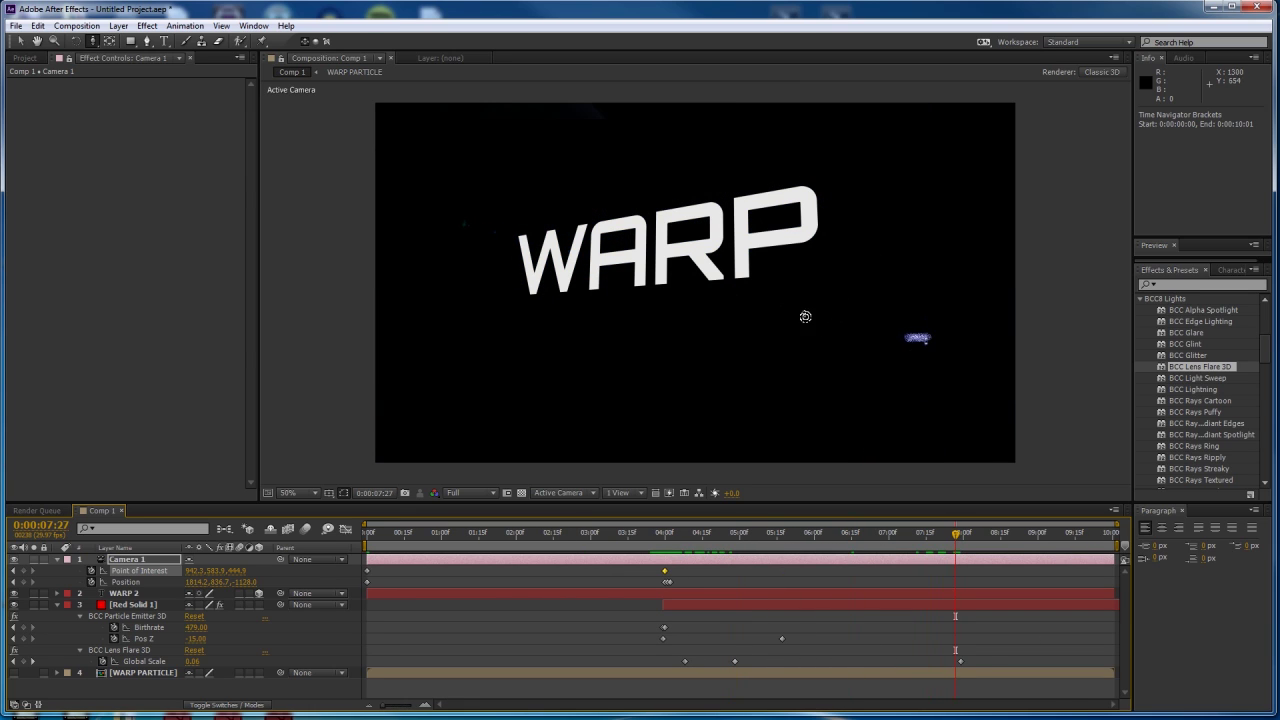
left_click_drag(786, 279, 748, 276)
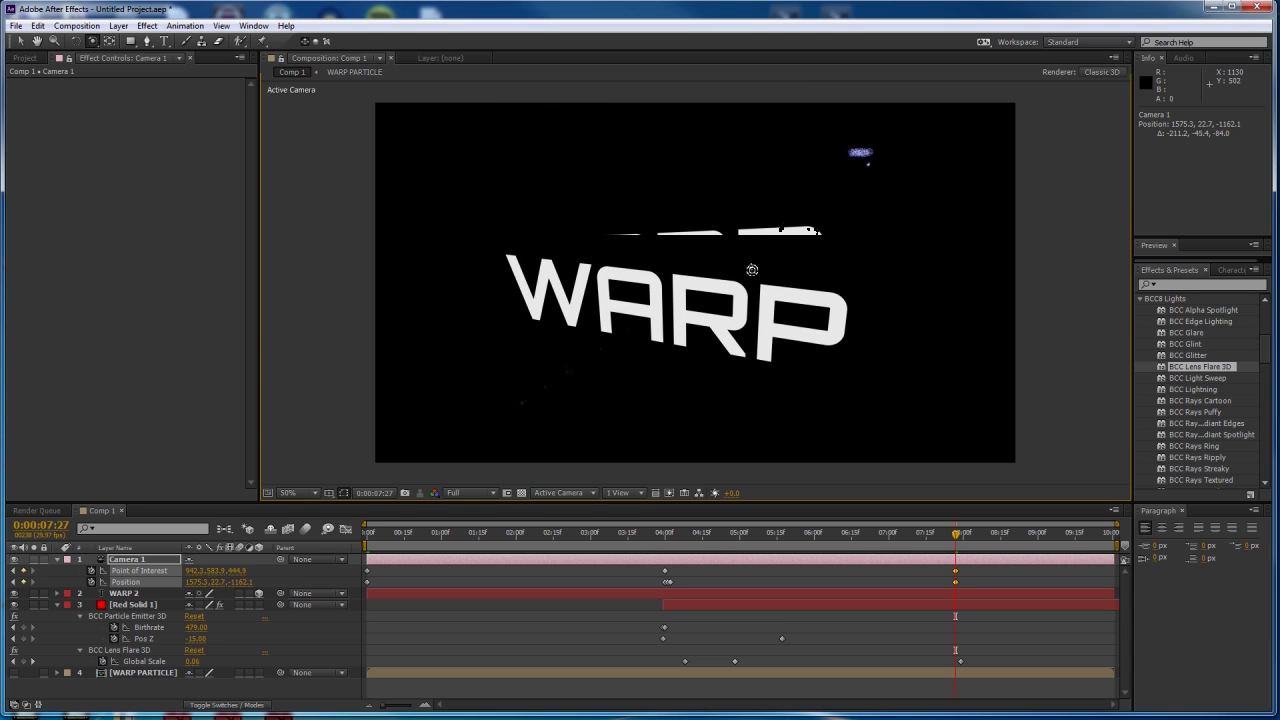
left_click_drag(788, 238, 763, 223)
mouse_move(913, 538)
left_mouse_down()
mouse_move(651, 533)
mouse_move(938, 538)
left_mouse_up()
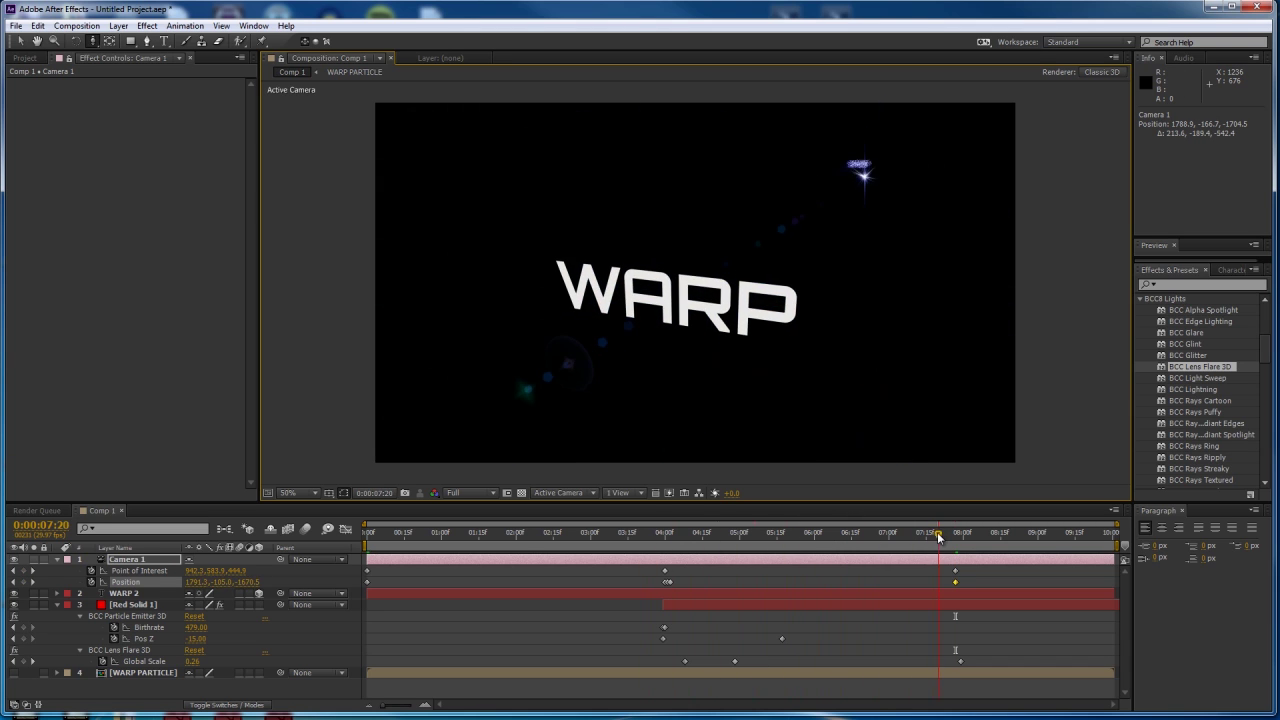
Trim the end of the WARP 2 layer to an out point of 0:00:04:01.
left_click(641, 593)
left_click(660, 534)
left_click_drag(660, 537, 664, 535)
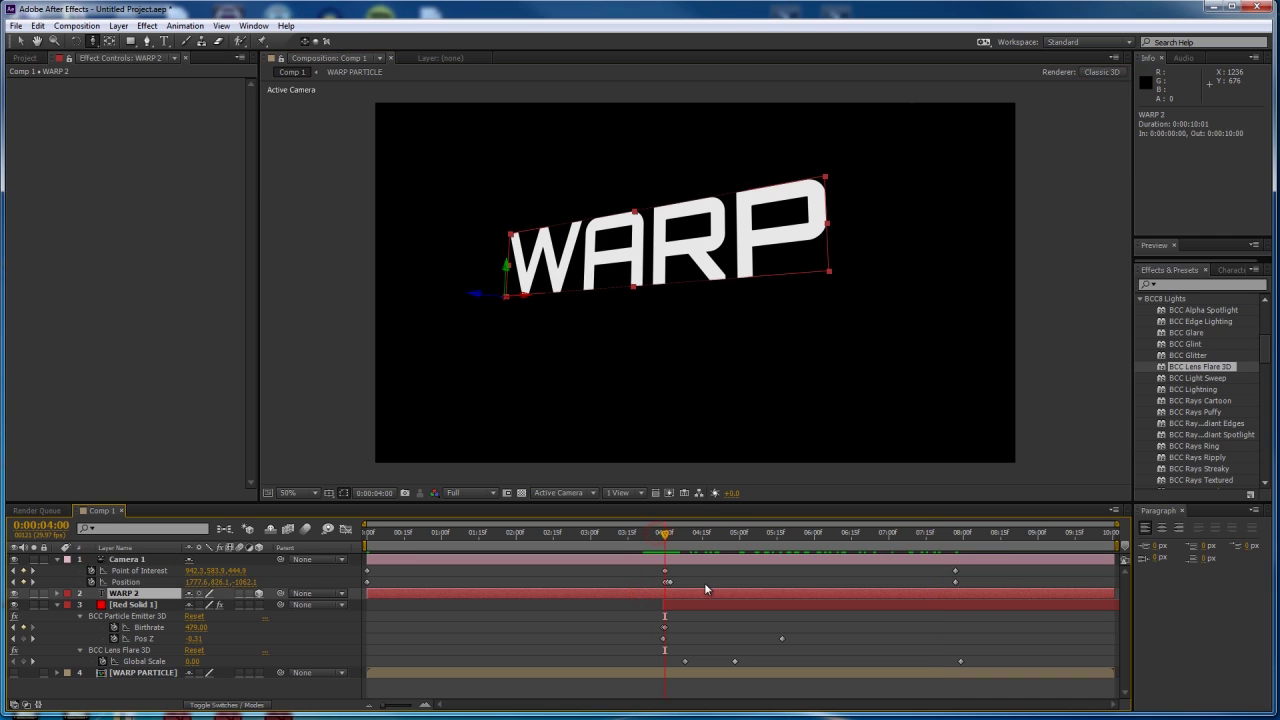
left_click_drag(1116, 590, 665, 608)
left_click_drag(656, 537, 668, 543)
key("equal")
key("equal")
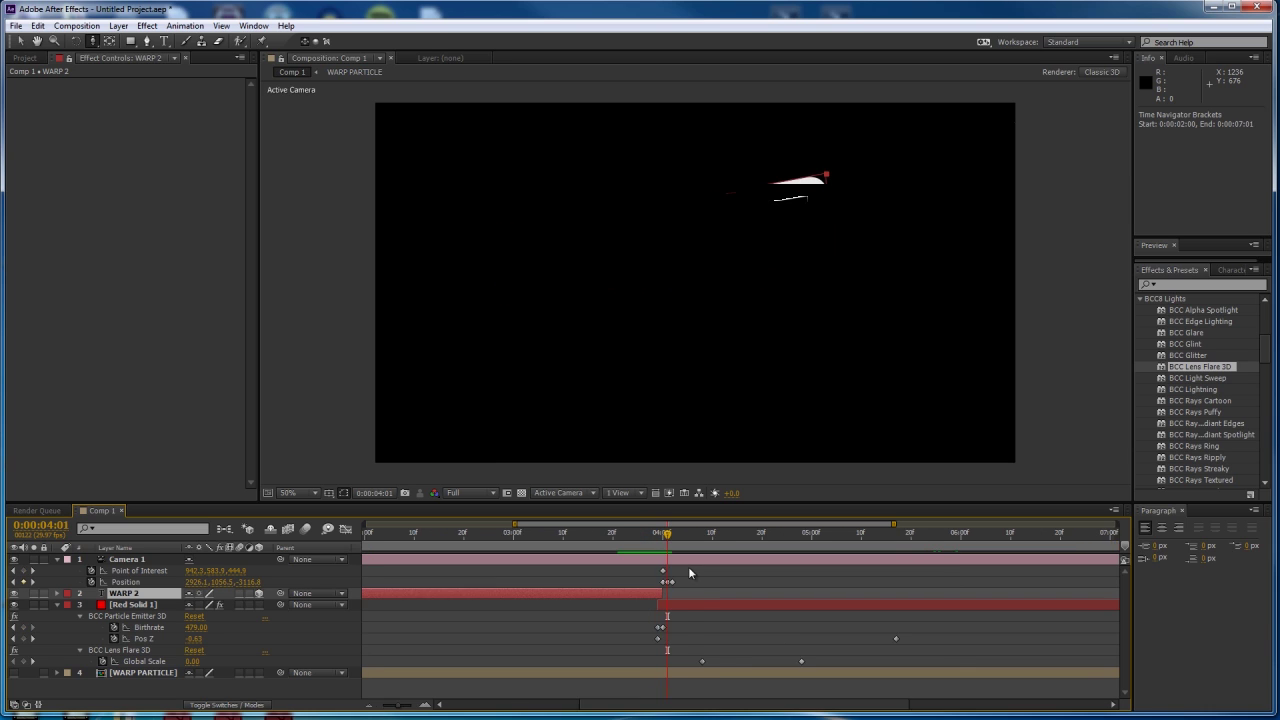
left_click_drag(646, 594, 686, 594)
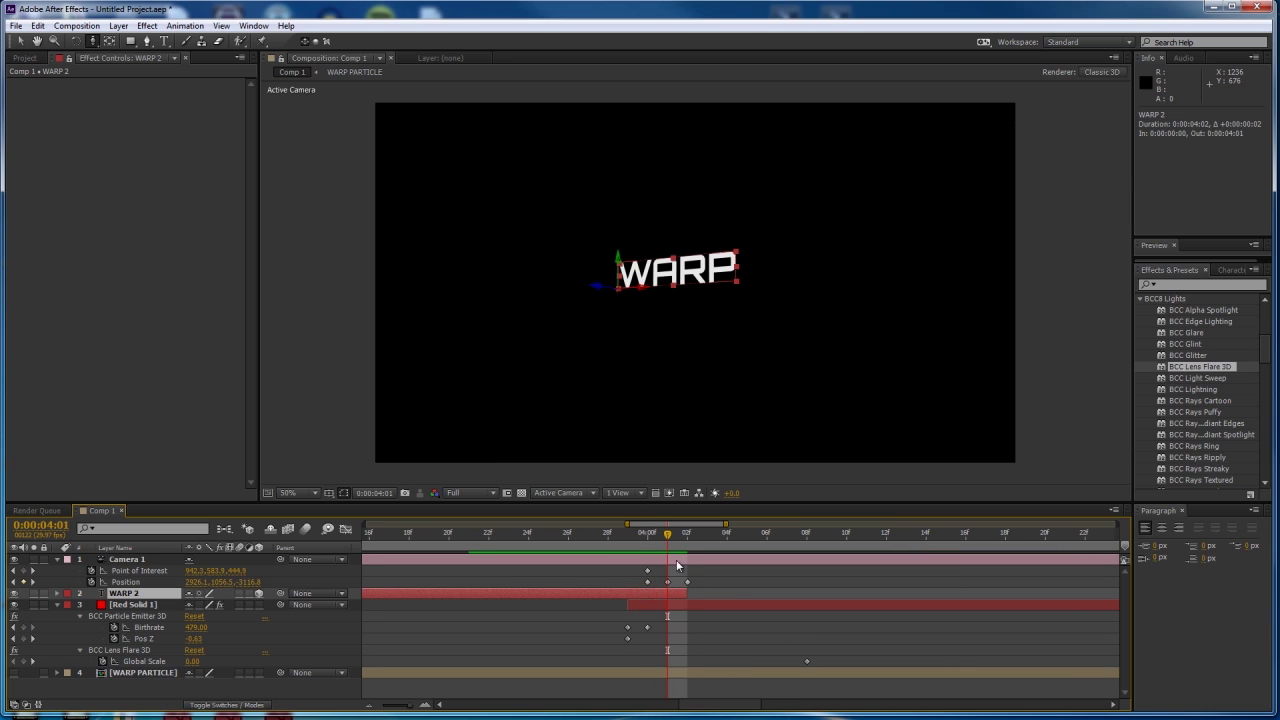
Scrub to 0:00:04:06, collapse Red Solid 1's properties, and add a new adjustment layer.
left_click_drag(670, 543, 766, 541)
left_click(57, 605)
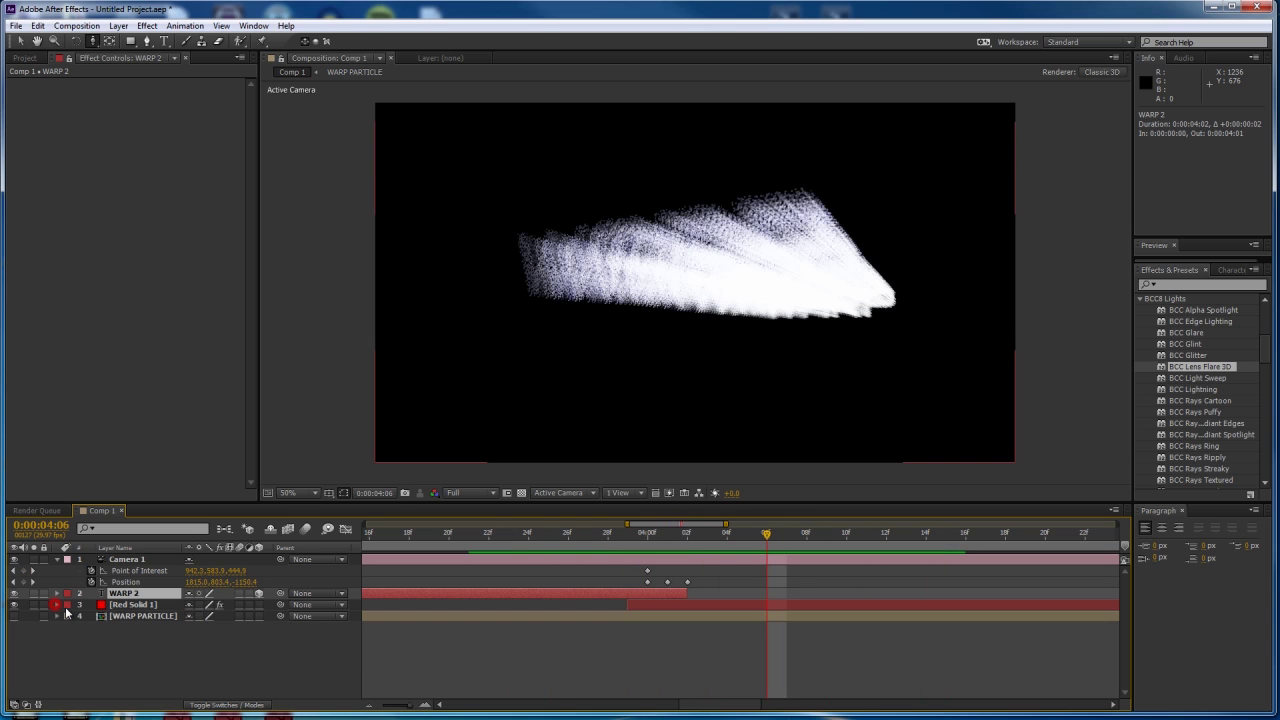
left_click(125, 640)
right_click(150, 640)
mouse_move(250, 497)
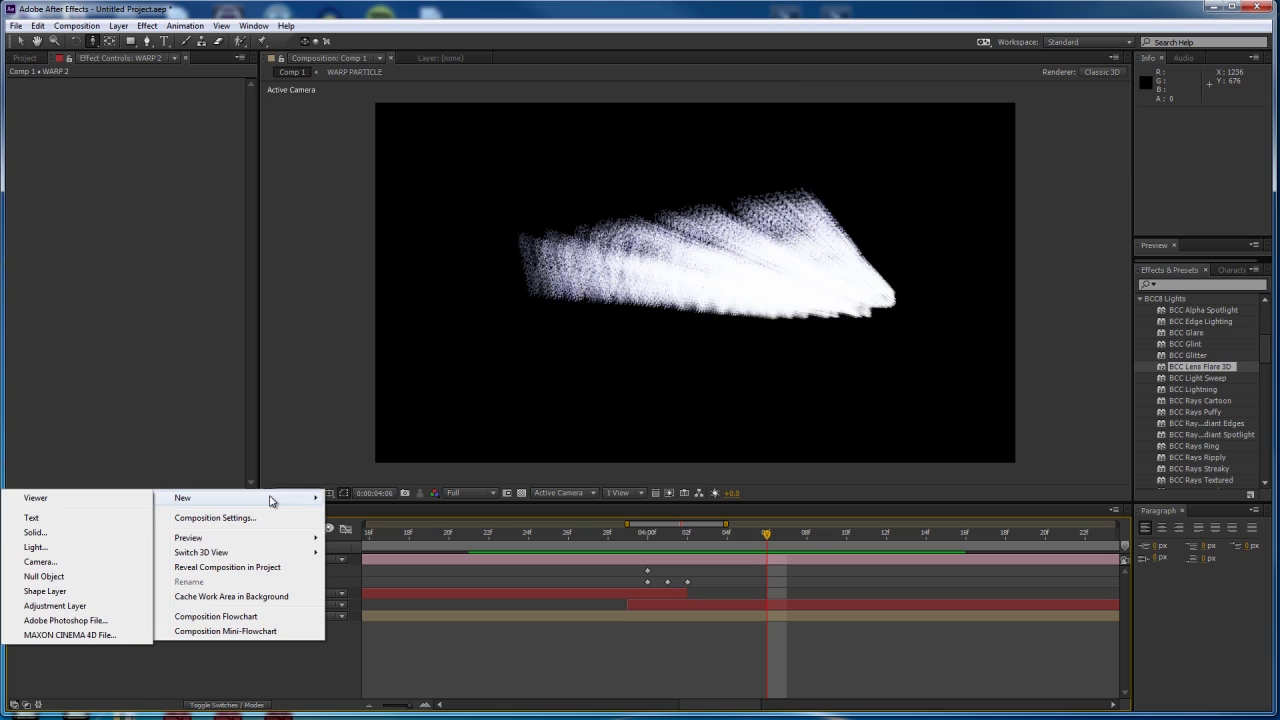
left_click_drag(300, 600, 302, 600)
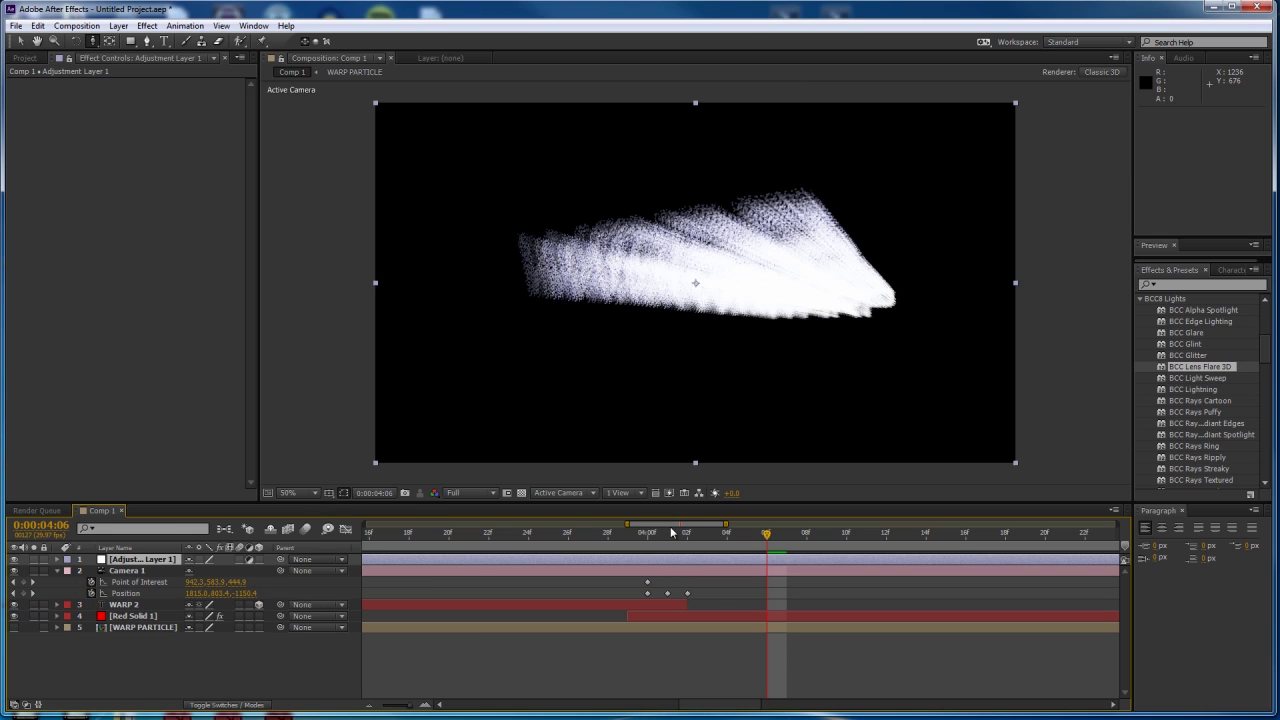
Apply the BCC Film Glow effect to the adjustment layer.
left_click_drag(647, 541, 627, 537)
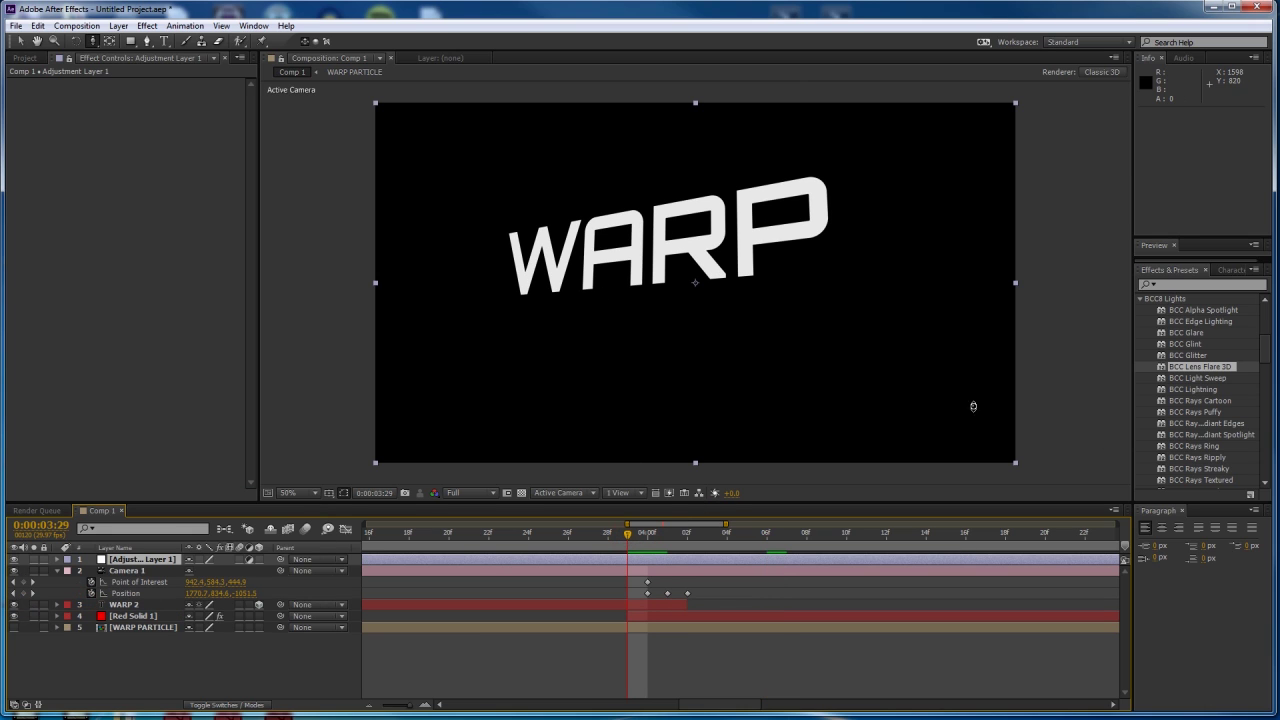
left_click(1140, 299)
left_click(1140, 362)
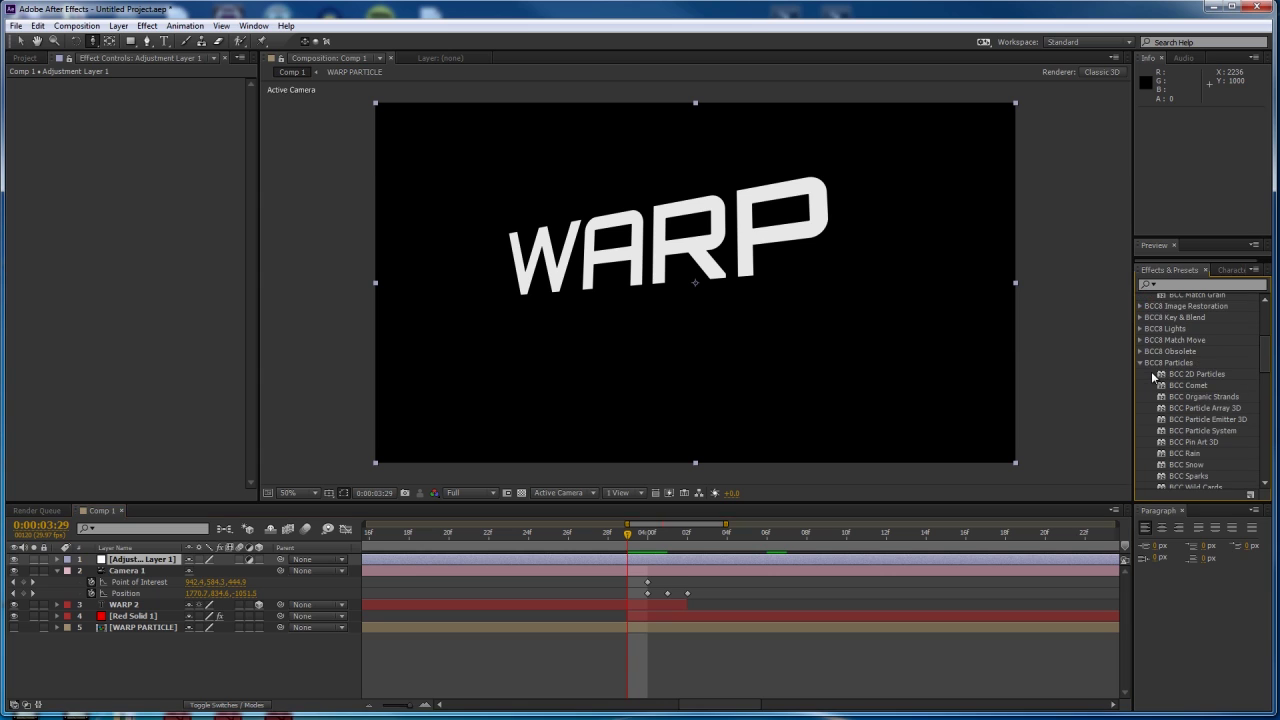
left_click(1140, 363)
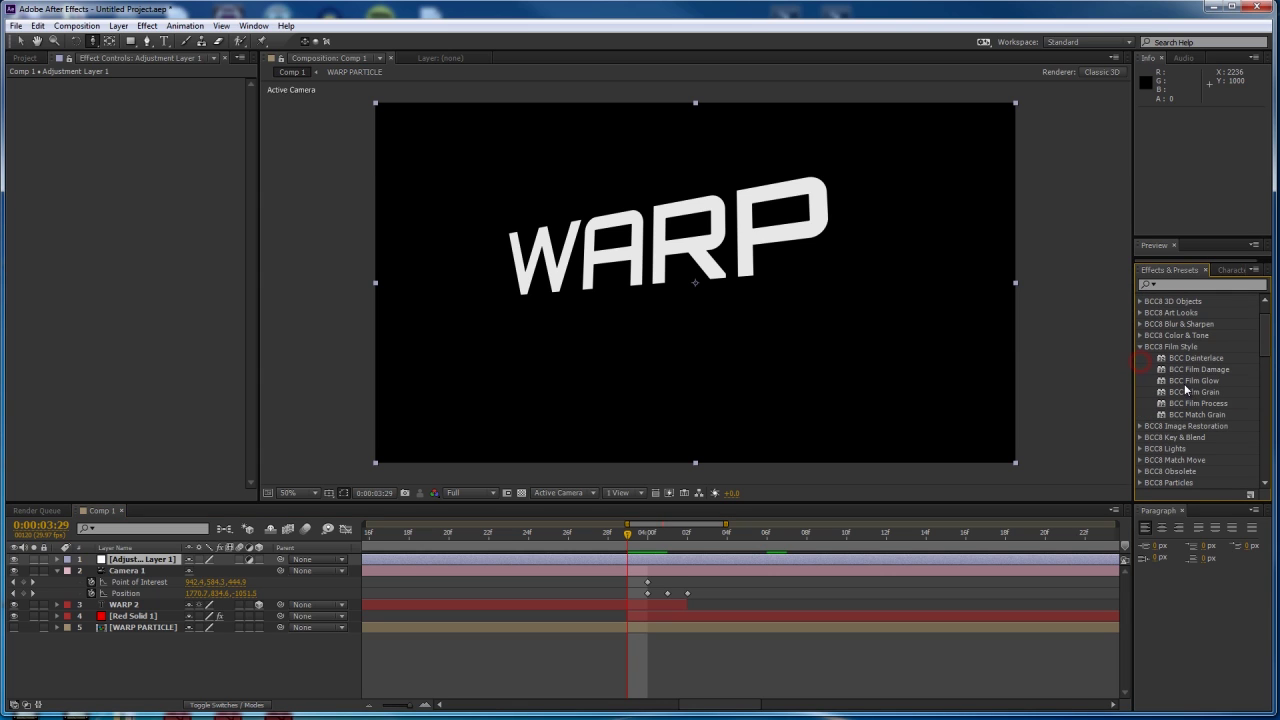
left_click_drag(1190, 385, 428, 556)
key("minus")
key("minus")
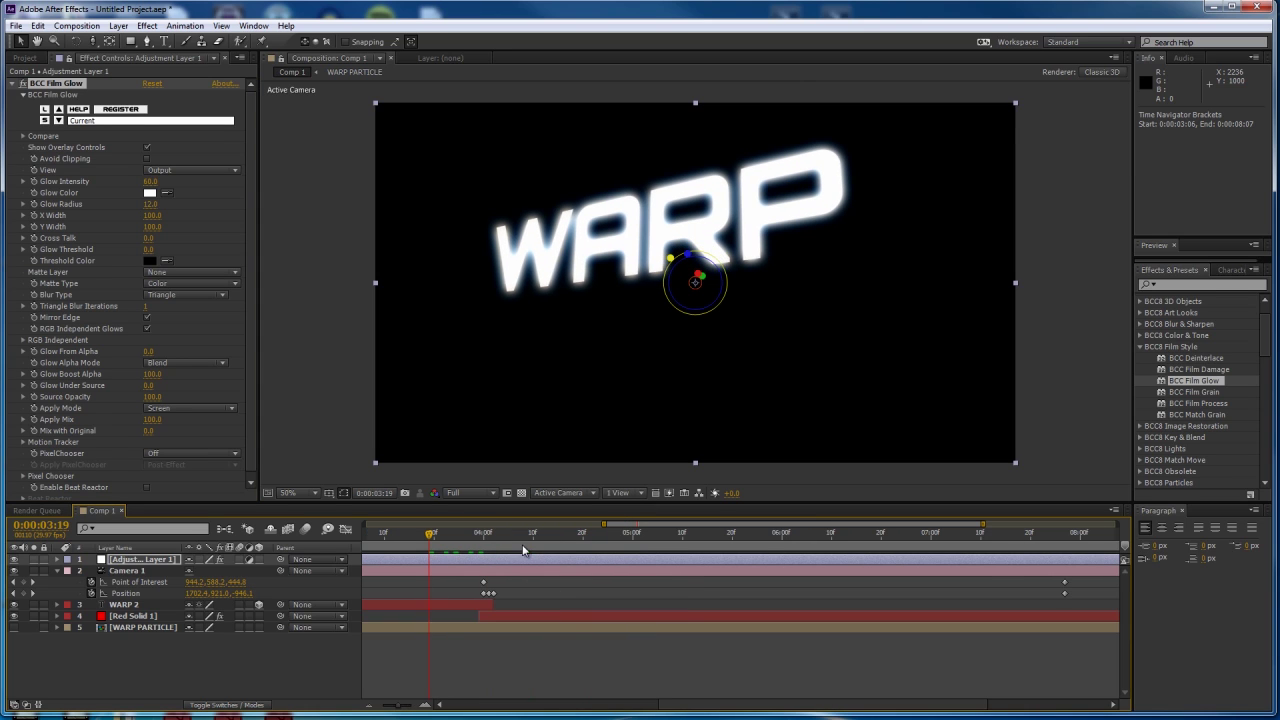
At 0:00:03:00, keyframe the film glow's Glow Intensity and Glow Radius at 0.
left_click(482, 543)
mouse_move(499, 545)
left_mouse_down()
mouse_move(525, 545)
mouse_move(500, 545)
left_mouse_up()
left_click(35, 181)
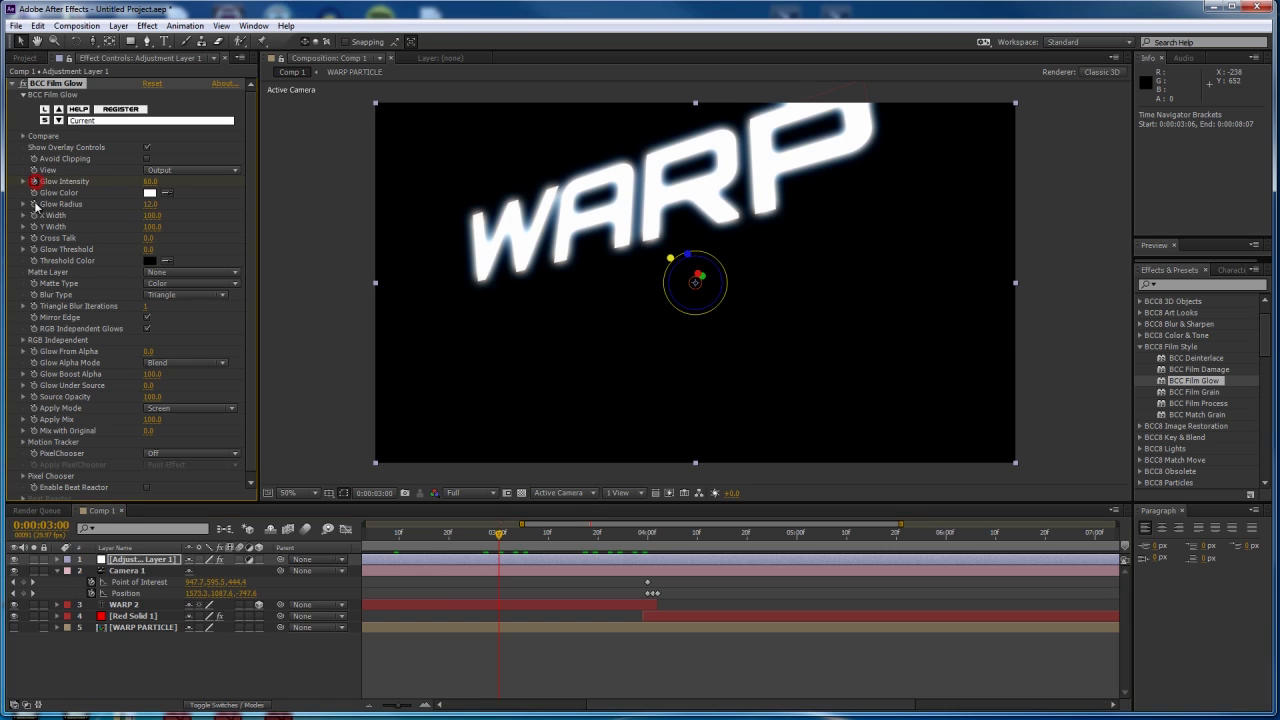
left_click(151, 181)
type("0")
key("Return")
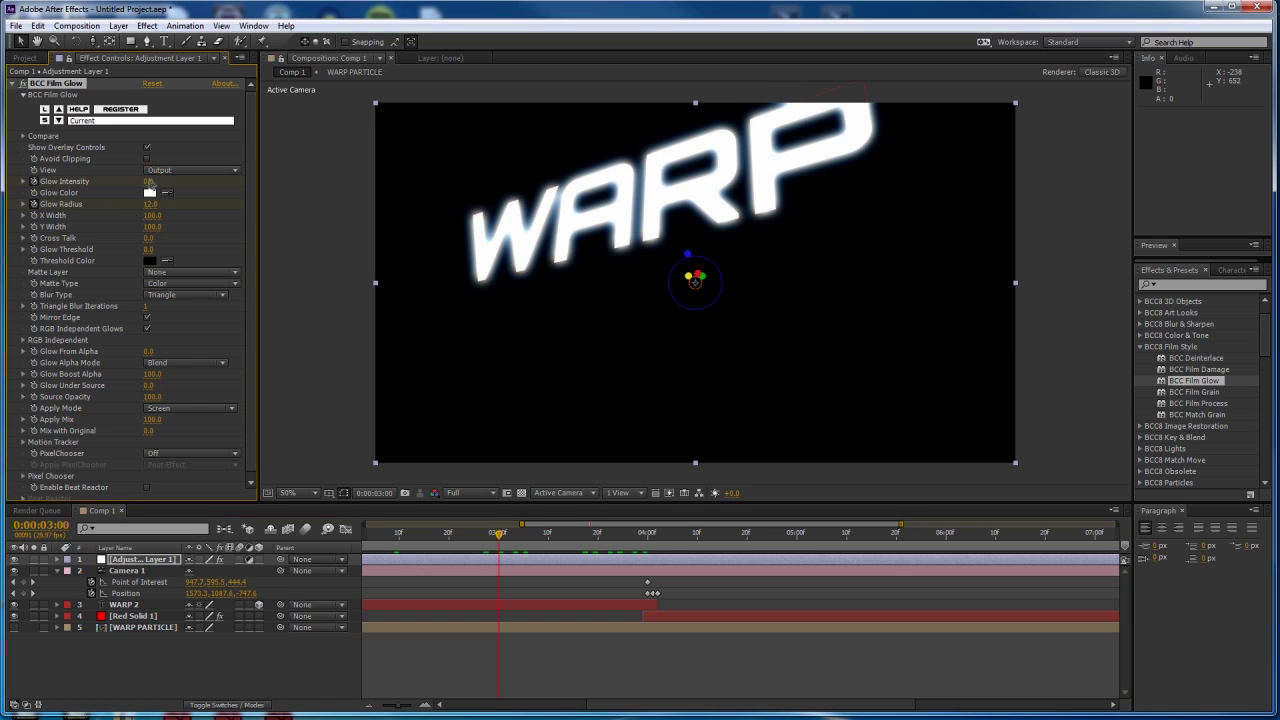
type("0")
key("Return")
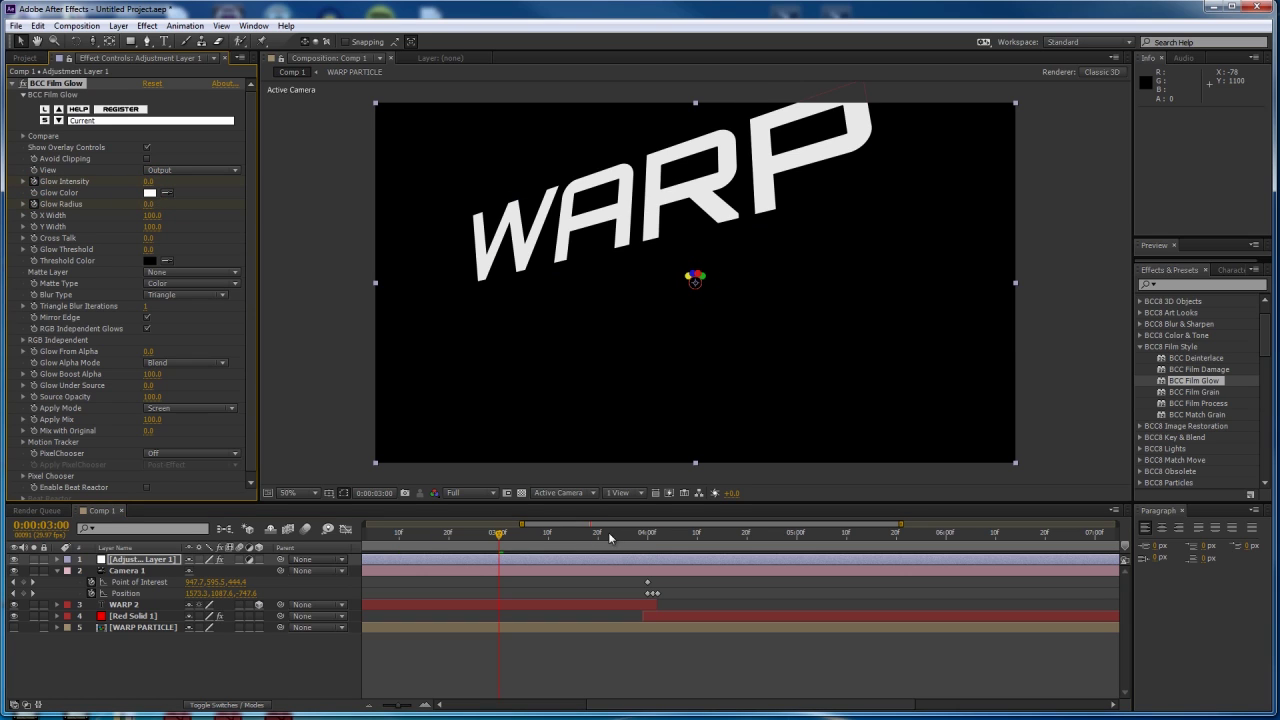
At 0:00:03:28, set the film glow's Glow Intensity to 88 and Glow Radius to 7.
left_click_drag(634, 533, 637, 533)
type("88")
key("Tab")
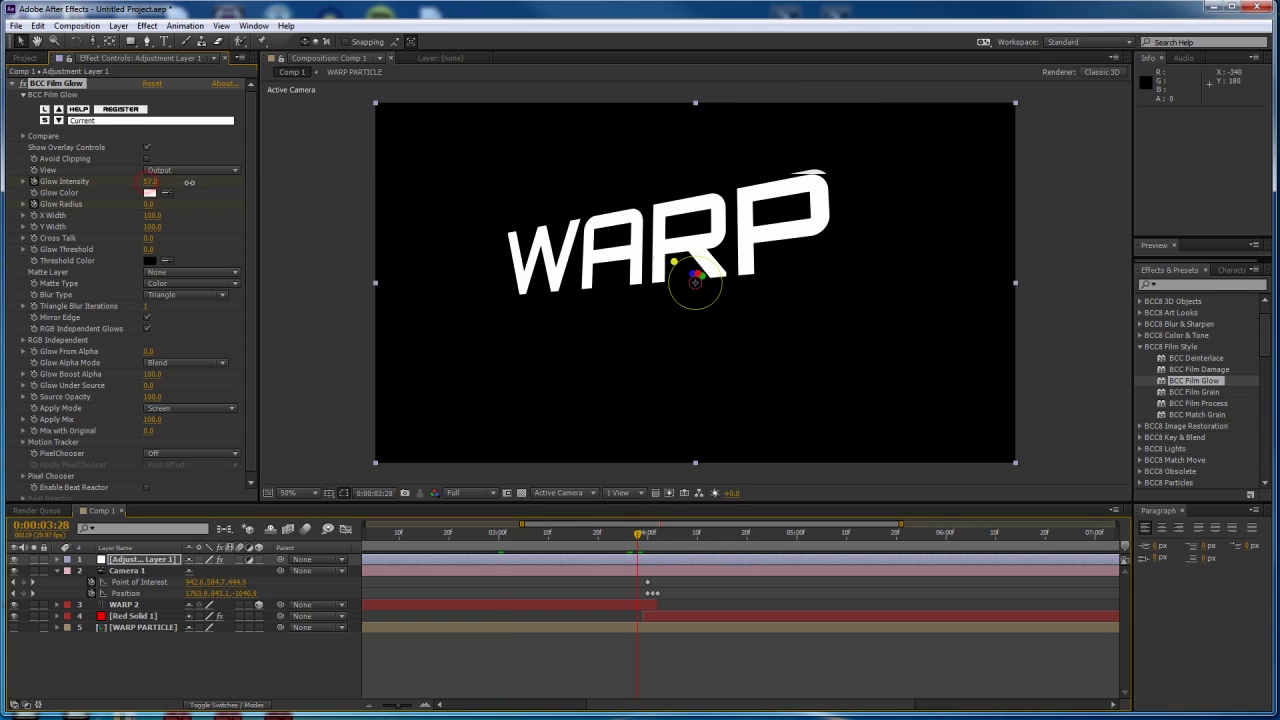
type("100")
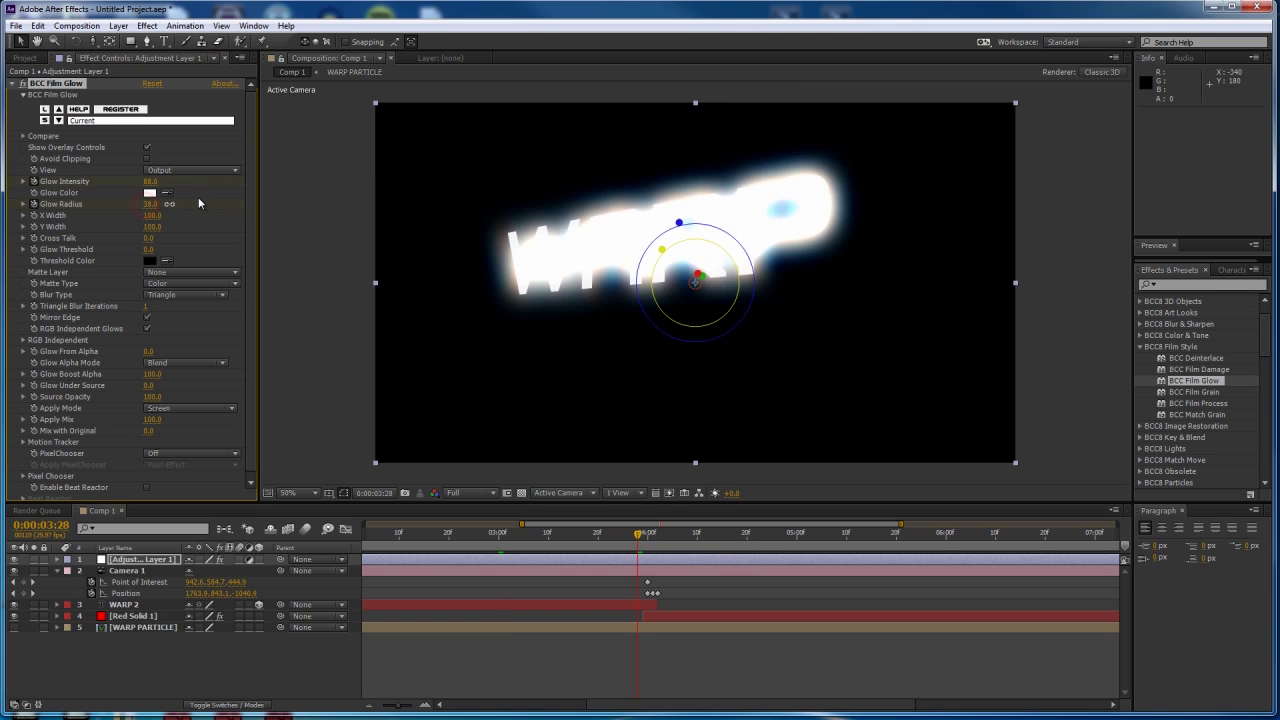
key("Return")
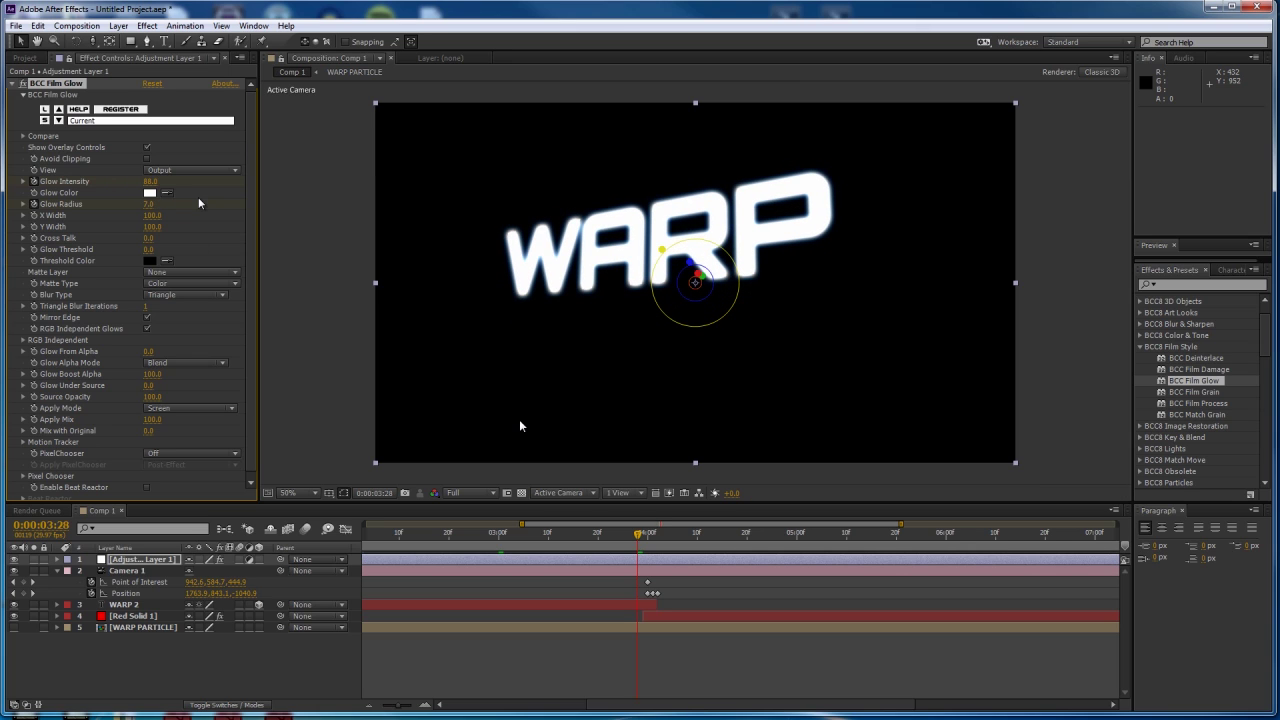
At 0:00:04:02, raise the film glow's Glow Intensity to 190 and Glow Radius to 102.
key("Page_Down")
key("Page_Down")
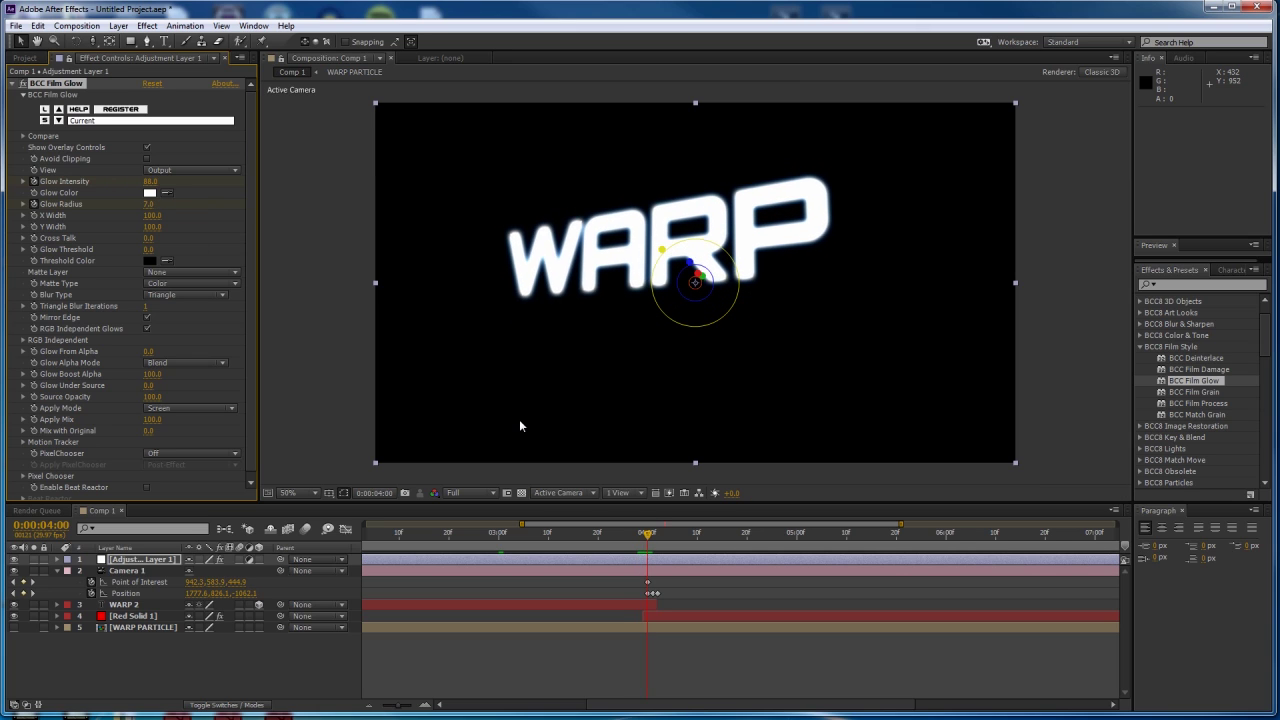
key("Page_Down")
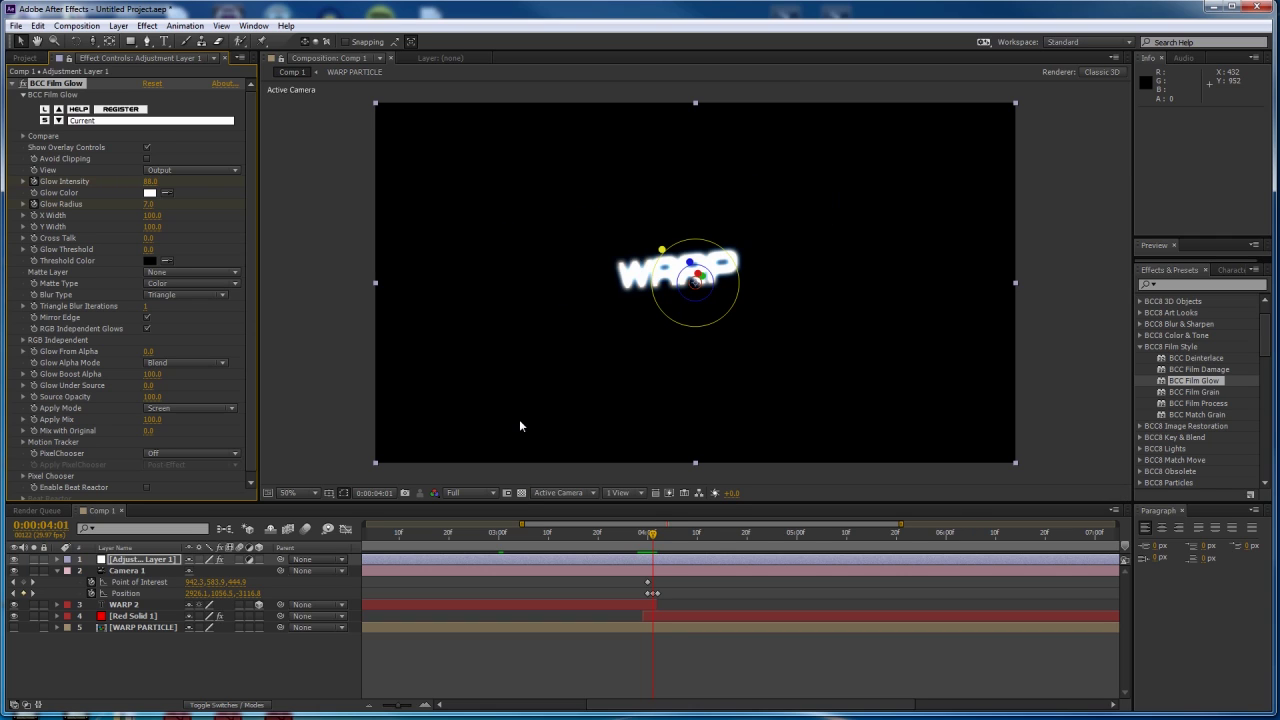
key("Page_Down")
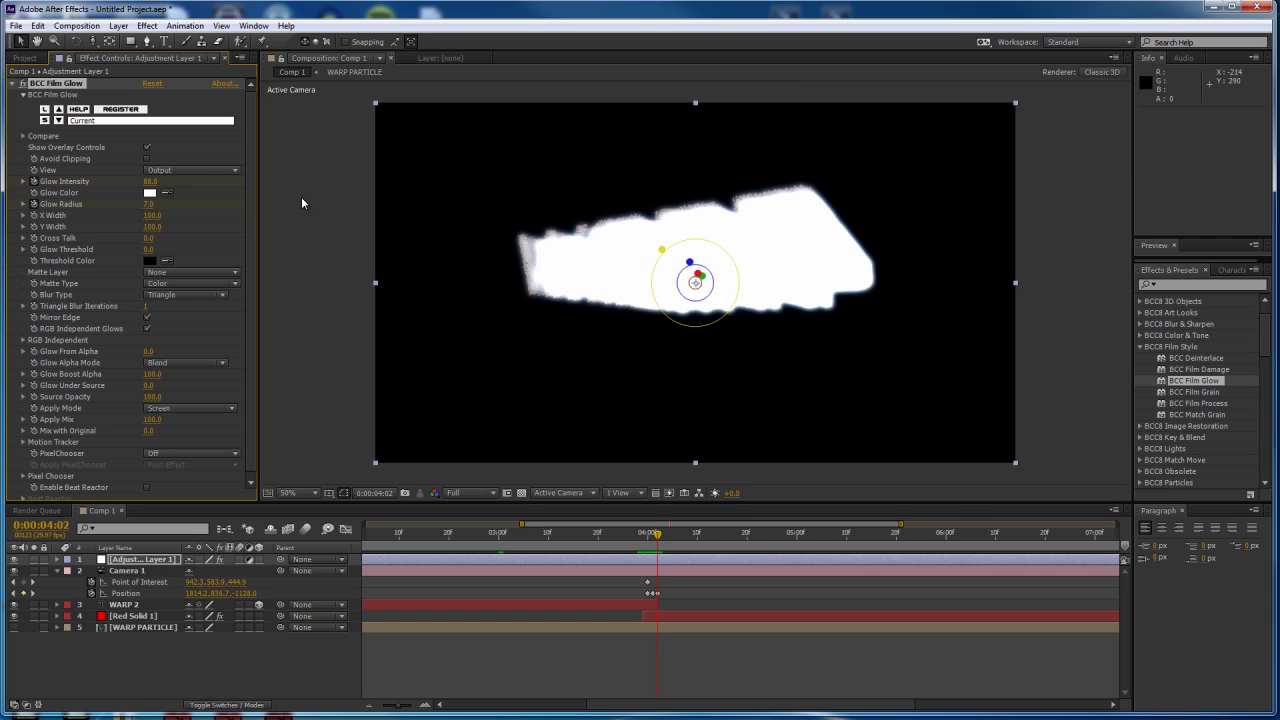
left_click_drag(148, 184, 211, 198)
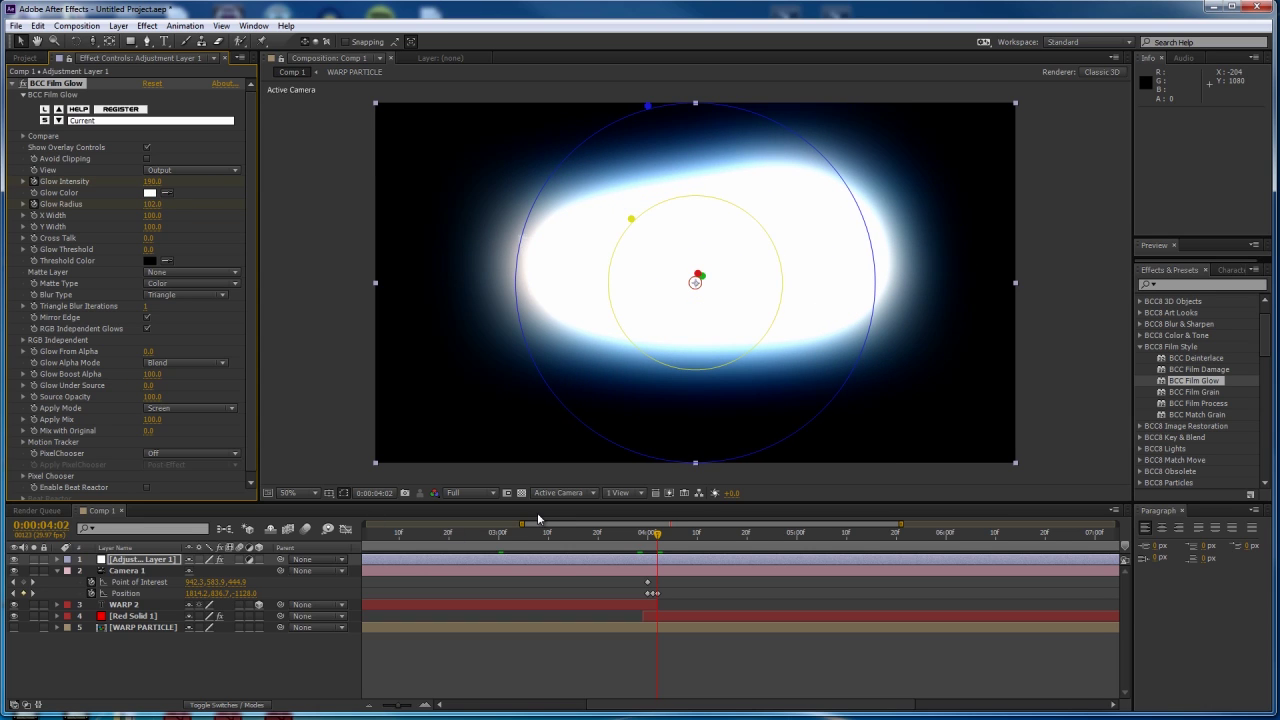
At 0:00:04:00, lower the film glow's Glow Intensity to 93 and reduce its Glow Radius.
key("Page_Up")
key("Page_Up")
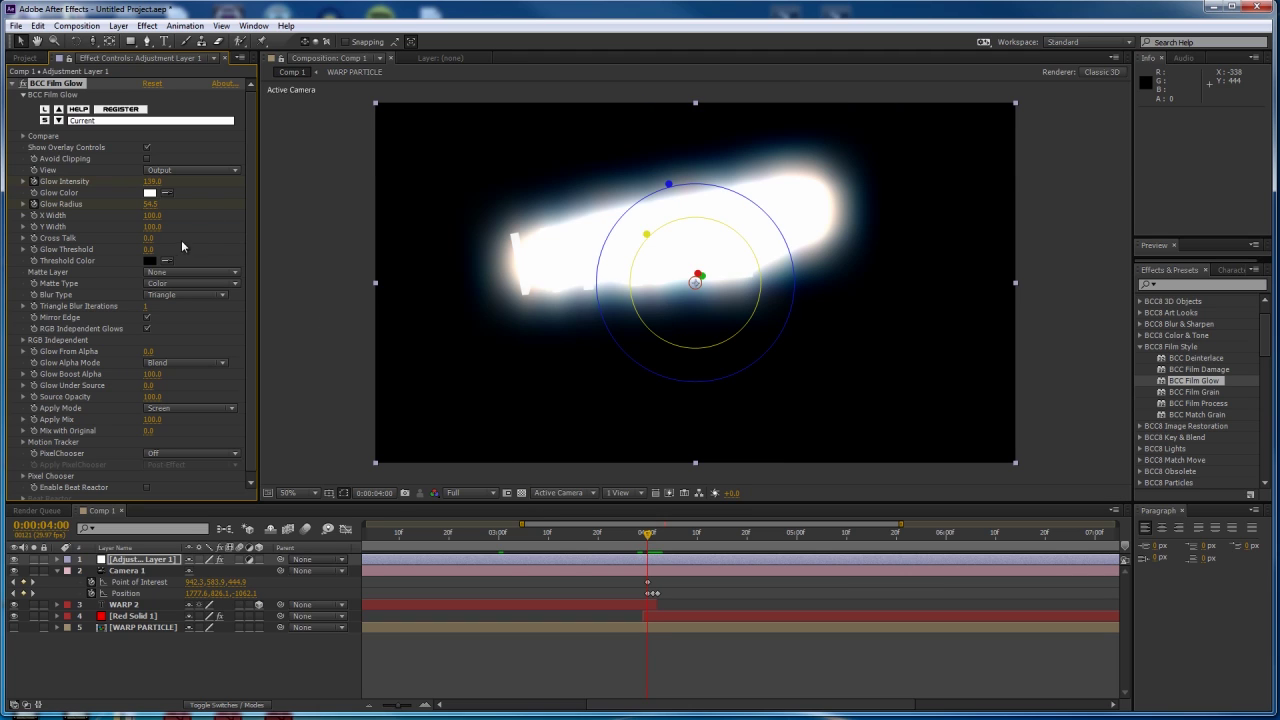
mouse_move(135, 204)
left_mouse_down()
mouse_move(145, 181)
mouse_move(115, 178)
mouse_move(120, 213)
left_mouse_up()
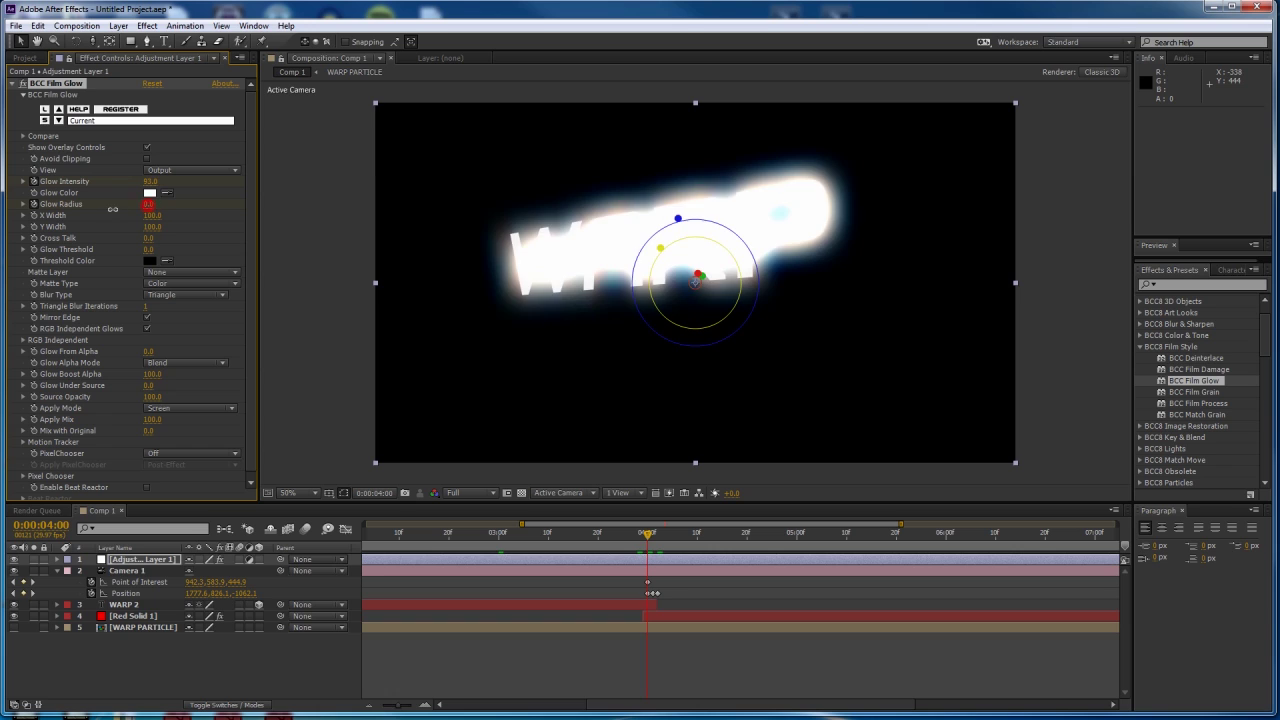
At 0:00:04:06, lower the film glow's Glow Intensity to 61 and Glow Radius to 14.
key("Page_Down")
key("Page_Down")
key("Page_Down")
key("Page_Down")
key("Page_Down")
key("Page_Down")
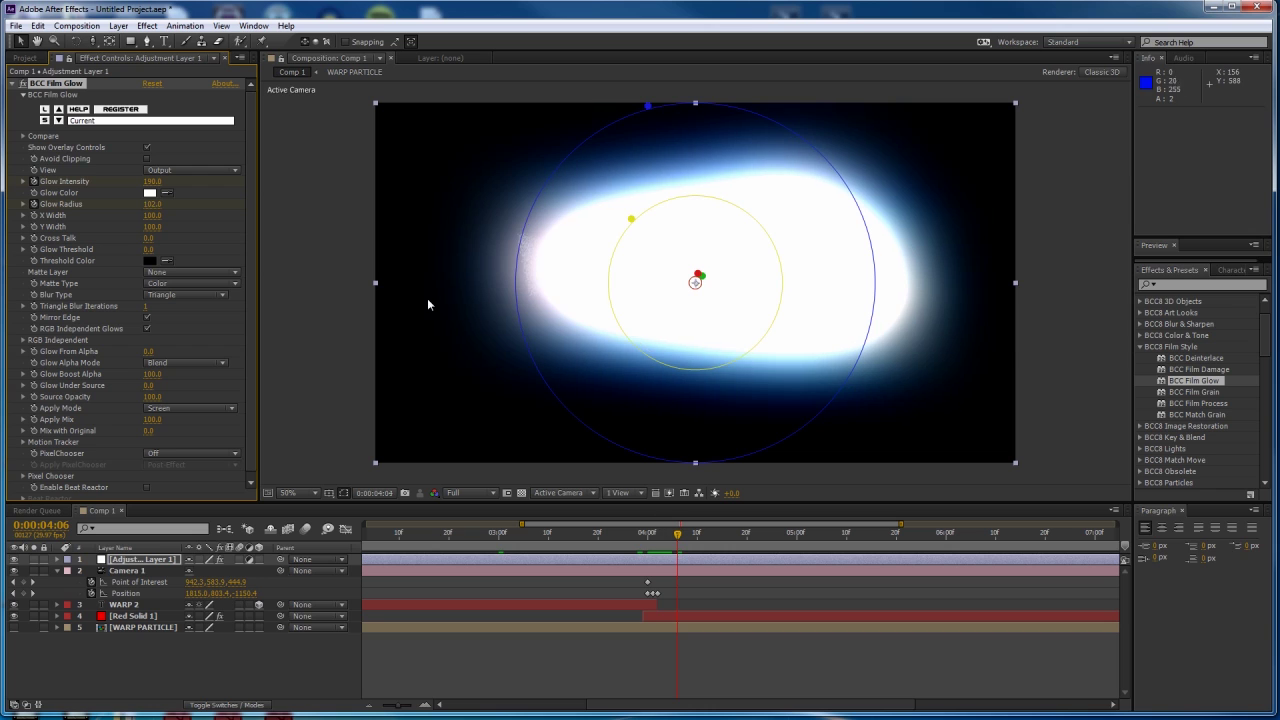
left_click_drag(146, 202, 60, 176)
left_click_drag(130, 203, 114, 201)
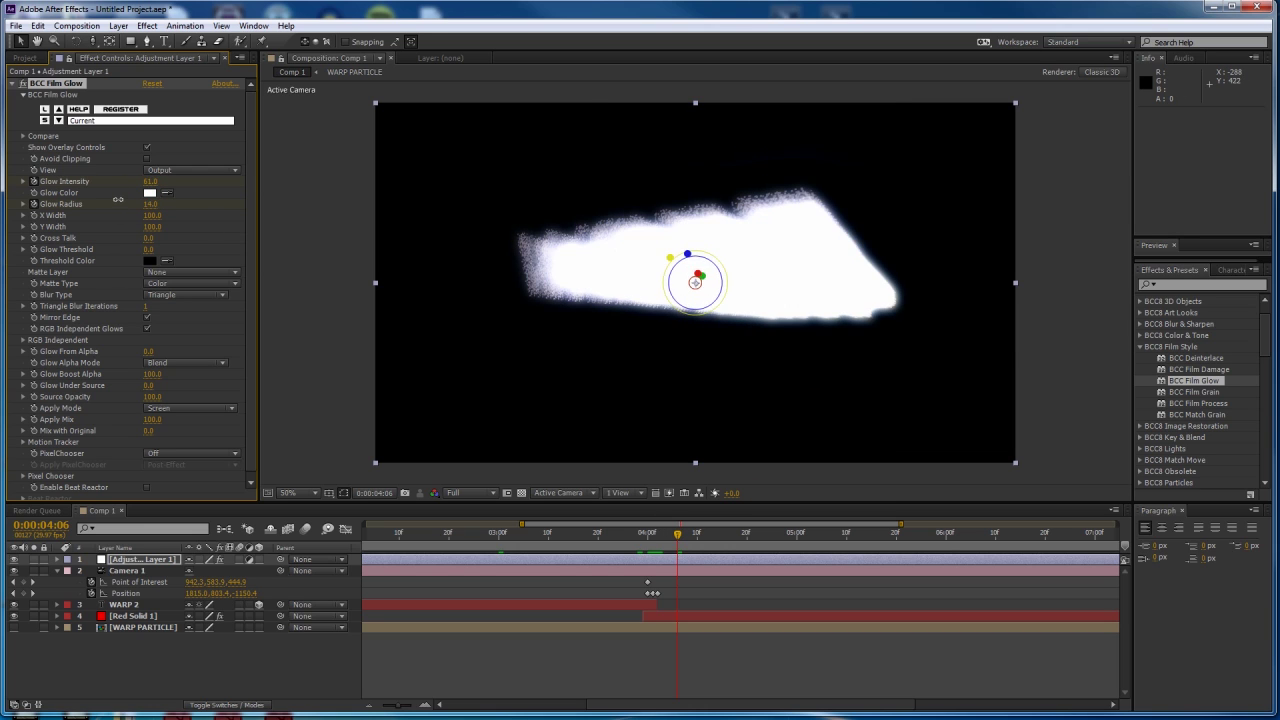
Set the film glow's Glow Threshold to 19 and scrub through the streak and flare to 0:00:05:21.
left_click(712, 536)
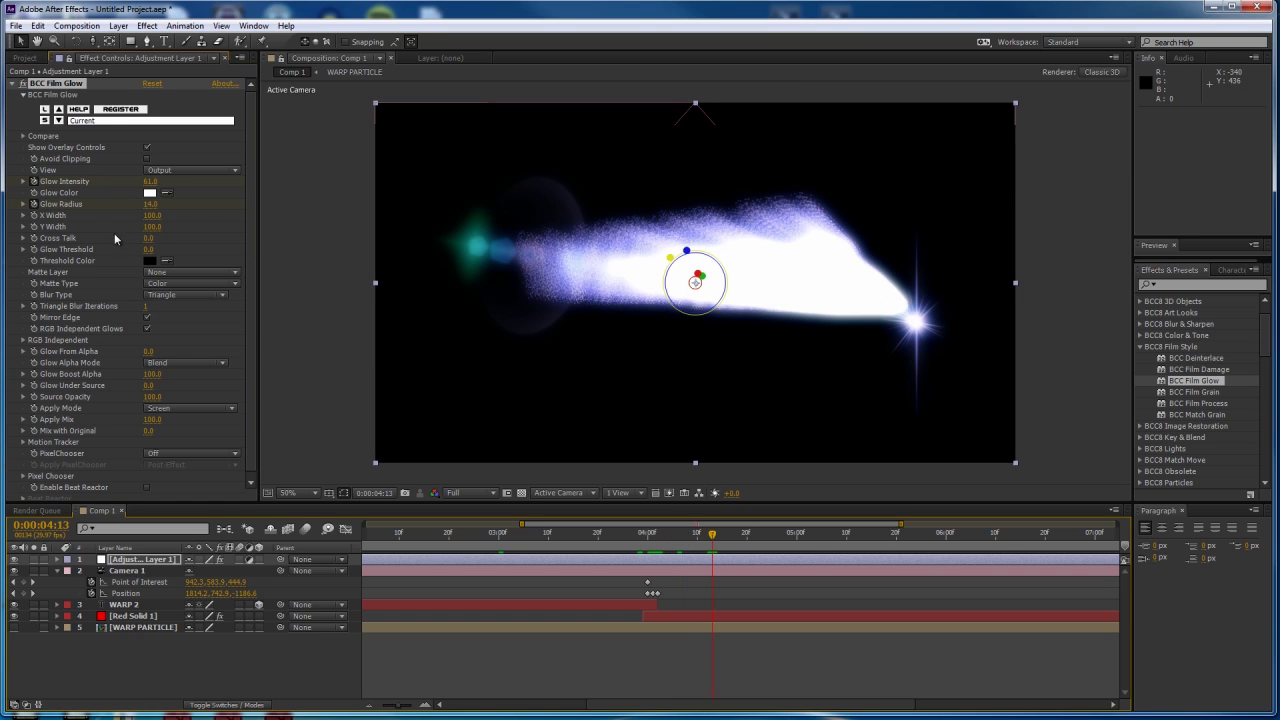
left_click_drag(150, 249, 163, 254)
left_click_drag(665, 541, 826, 536)
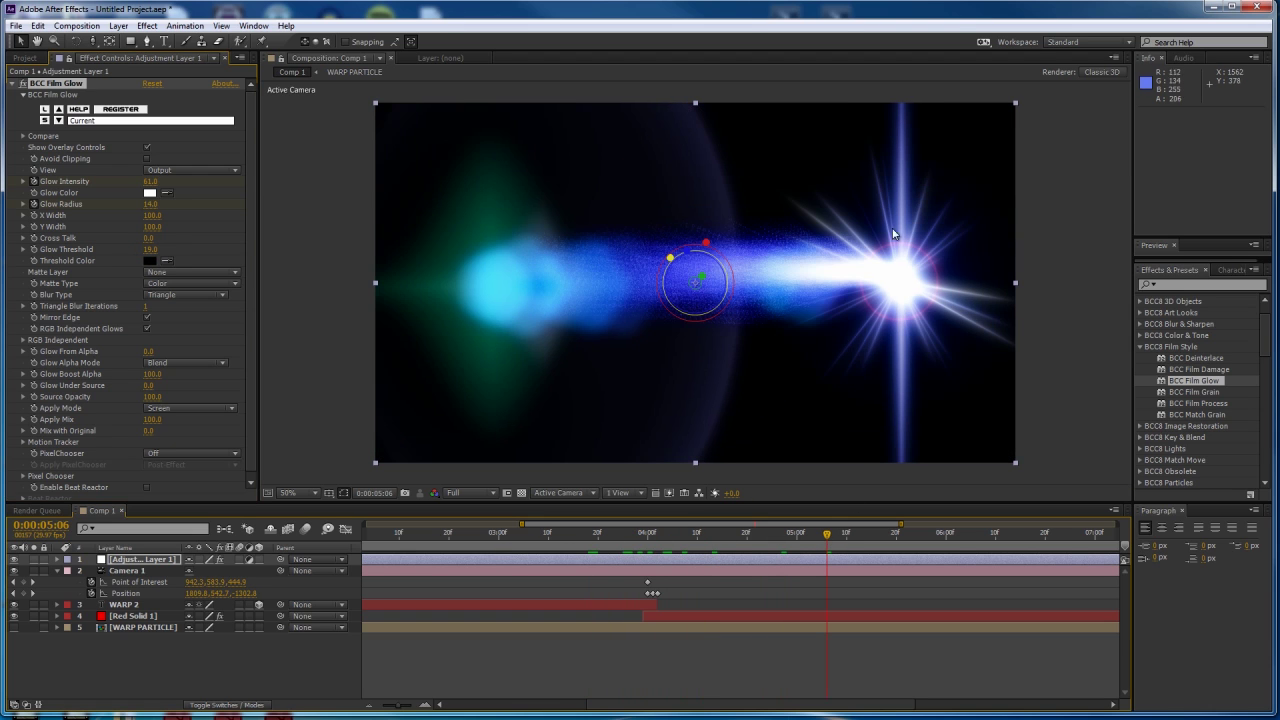
left_click_drag(891, 540, 966, 540)
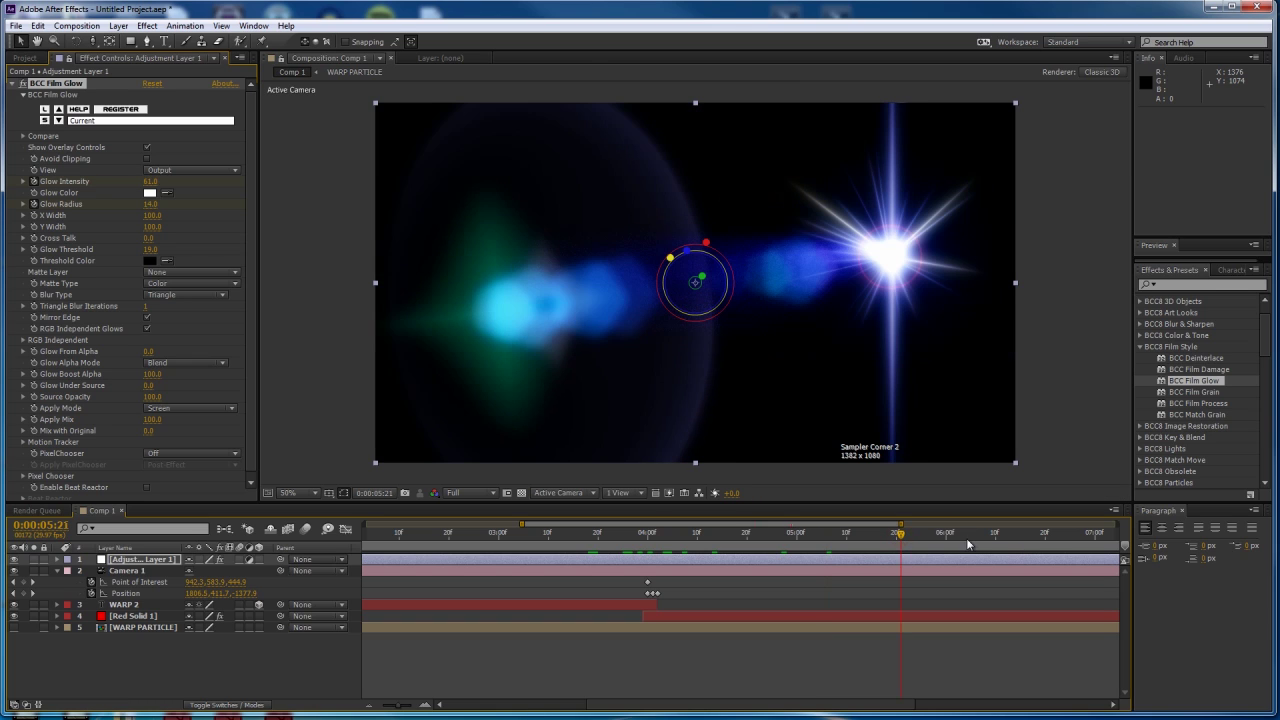
At 0:00:06:16, set the film glow's Glow Intensity to 0, and collapse Camera 1's properties.
left_click(1024, 540)
left_click_drag(152, 181, 27, 187)
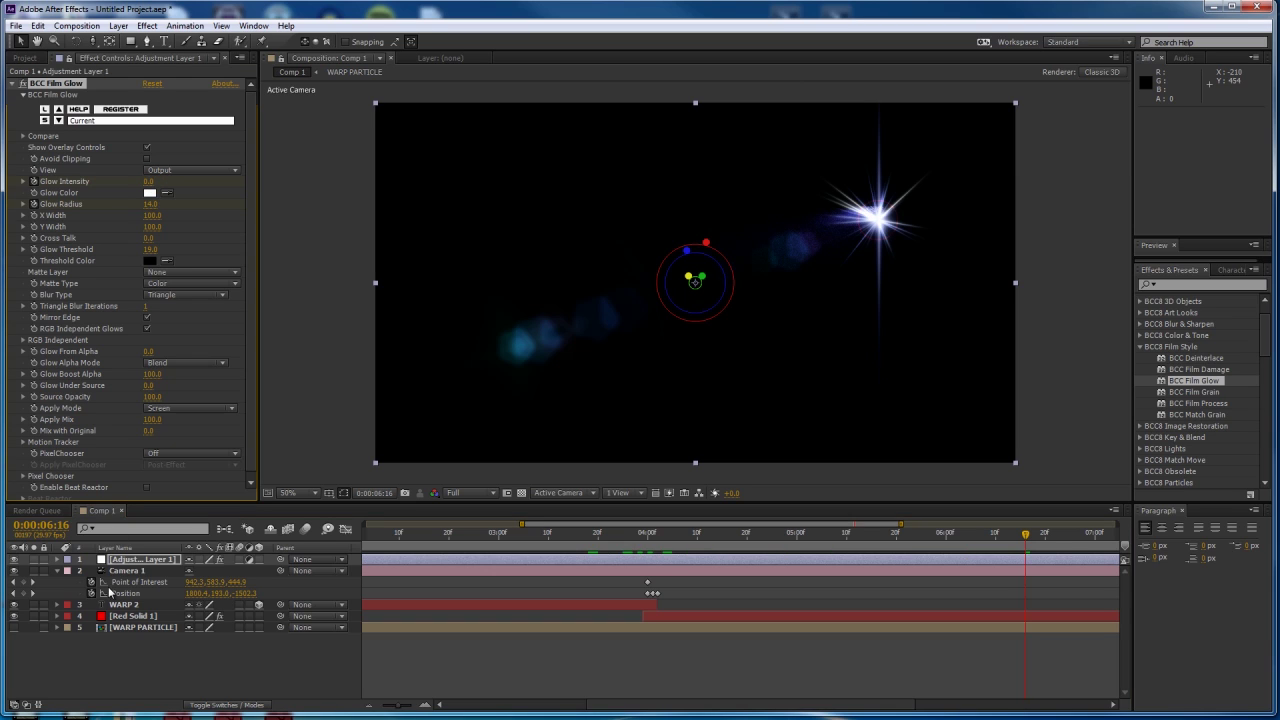
left_click(124, 651)
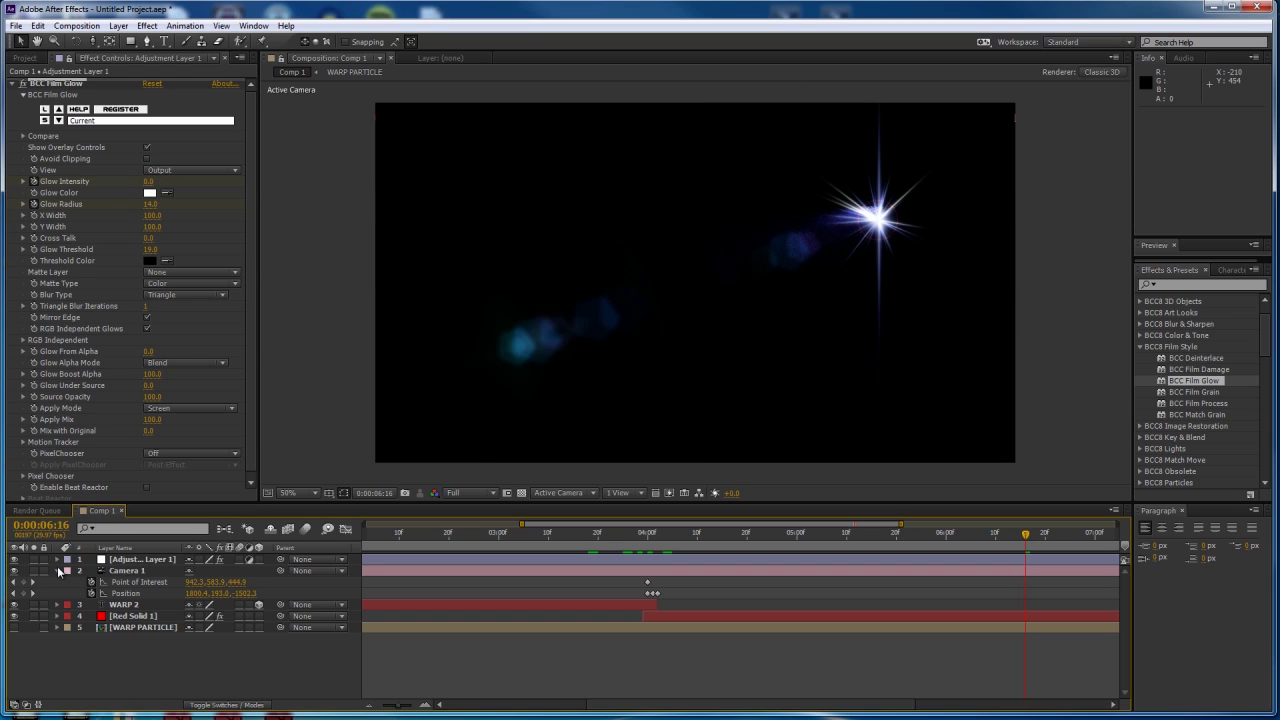
left_click(68, 570)
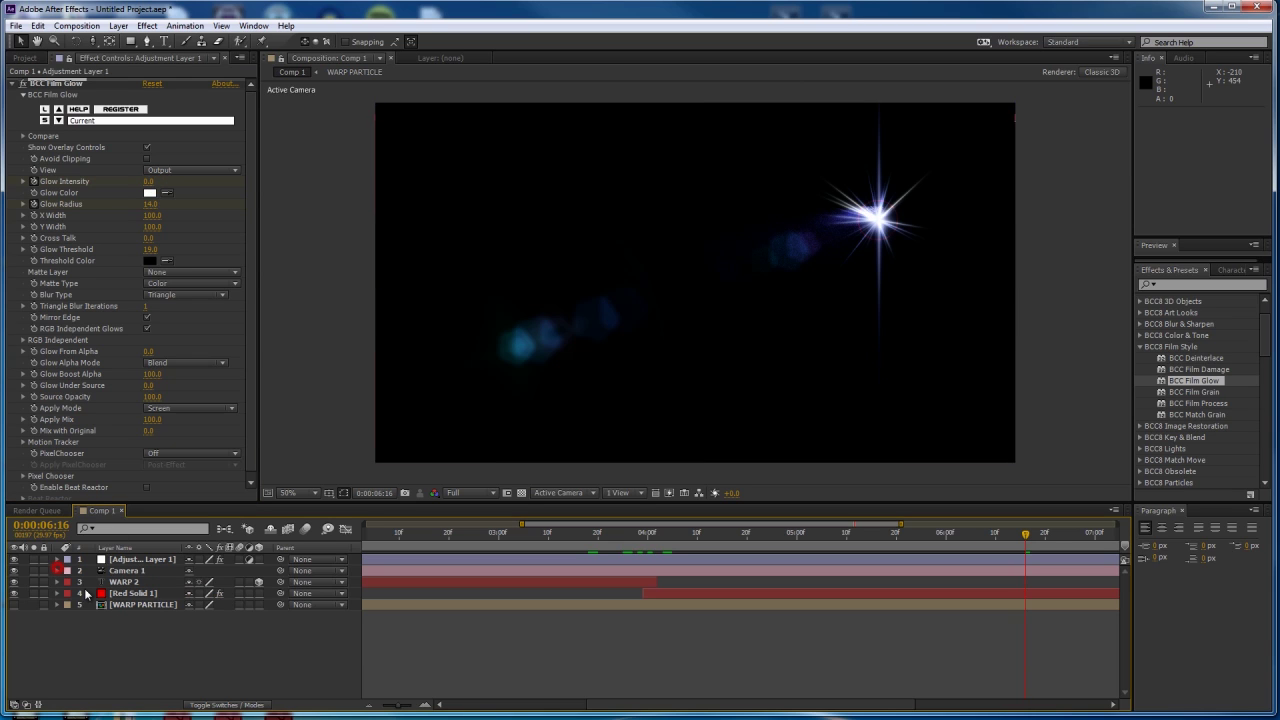
Create a new solid named Stars and move it below the WARP PARTICLE layer.
right_click(130, 632)
mouse_move(290, 487)
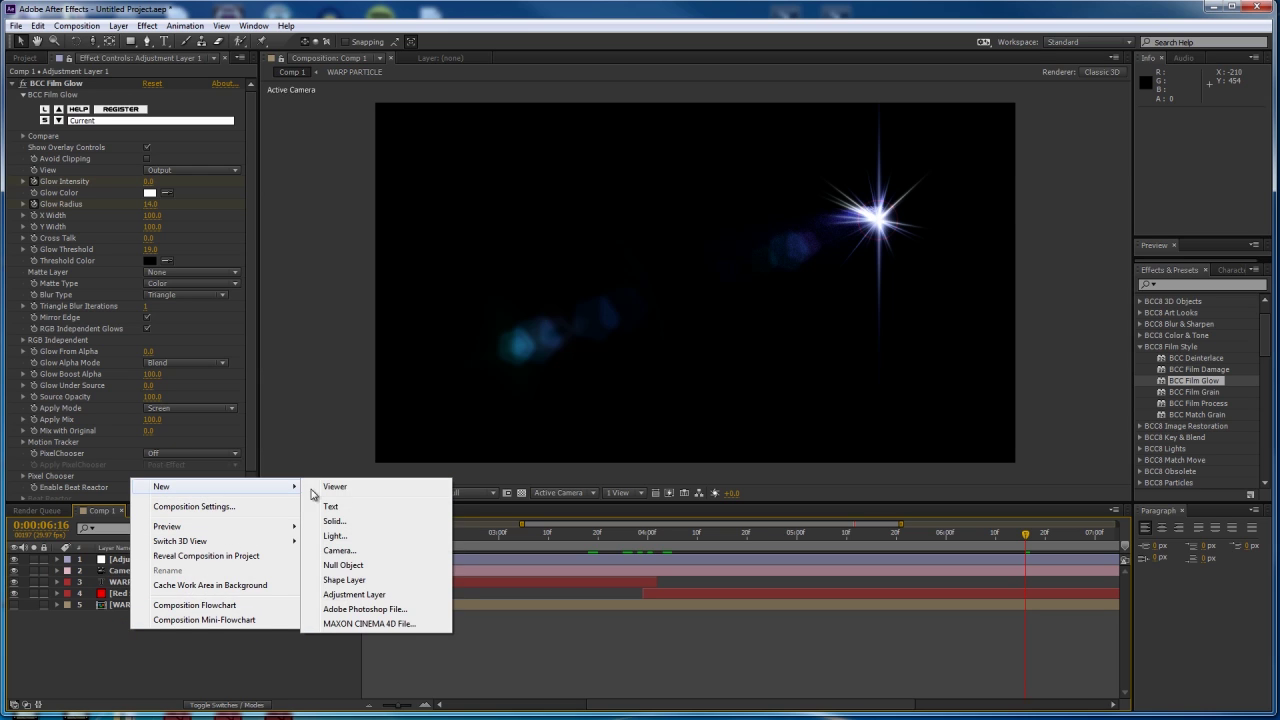
left_click(334, 521)
type("Stars")
key("Return")
left_click_drag(117, 562, 125, 617)
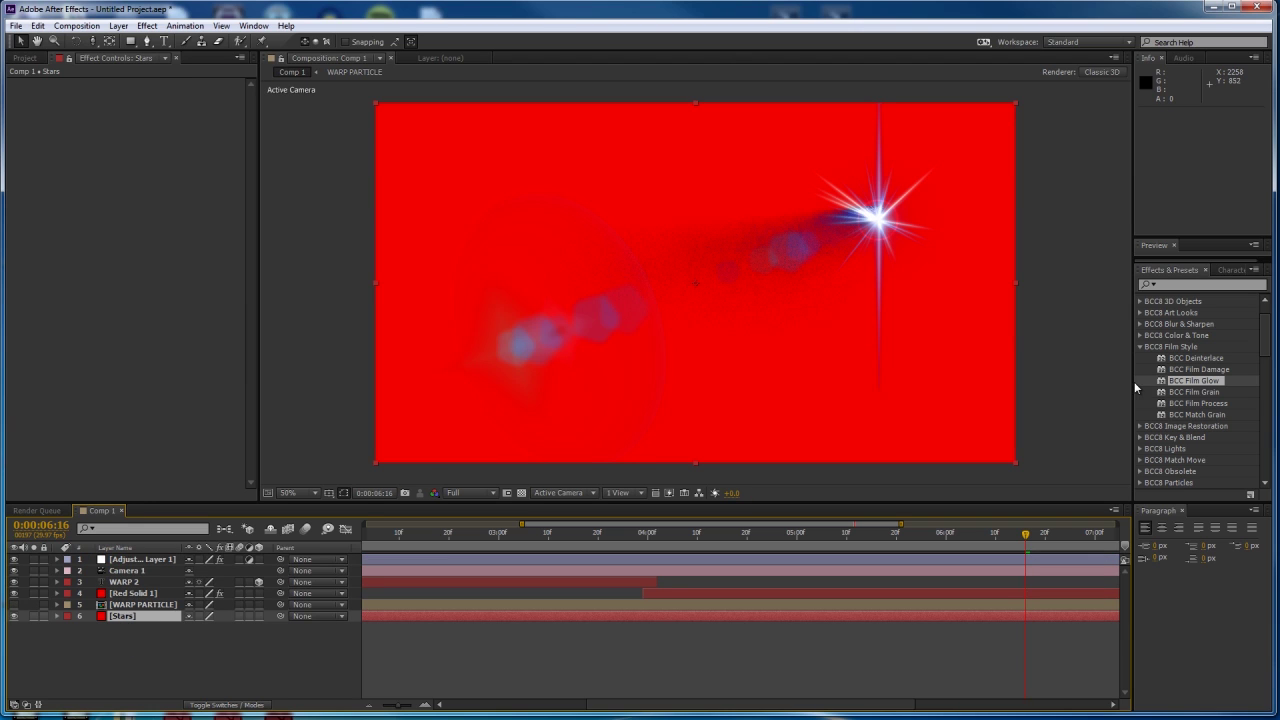
Apply the BCC Particle Array 3D effect to the Stars layer.
left_click(1140, 346)
left_click(1140, 414)
left_click_drag(1202, 402, 650, 620)
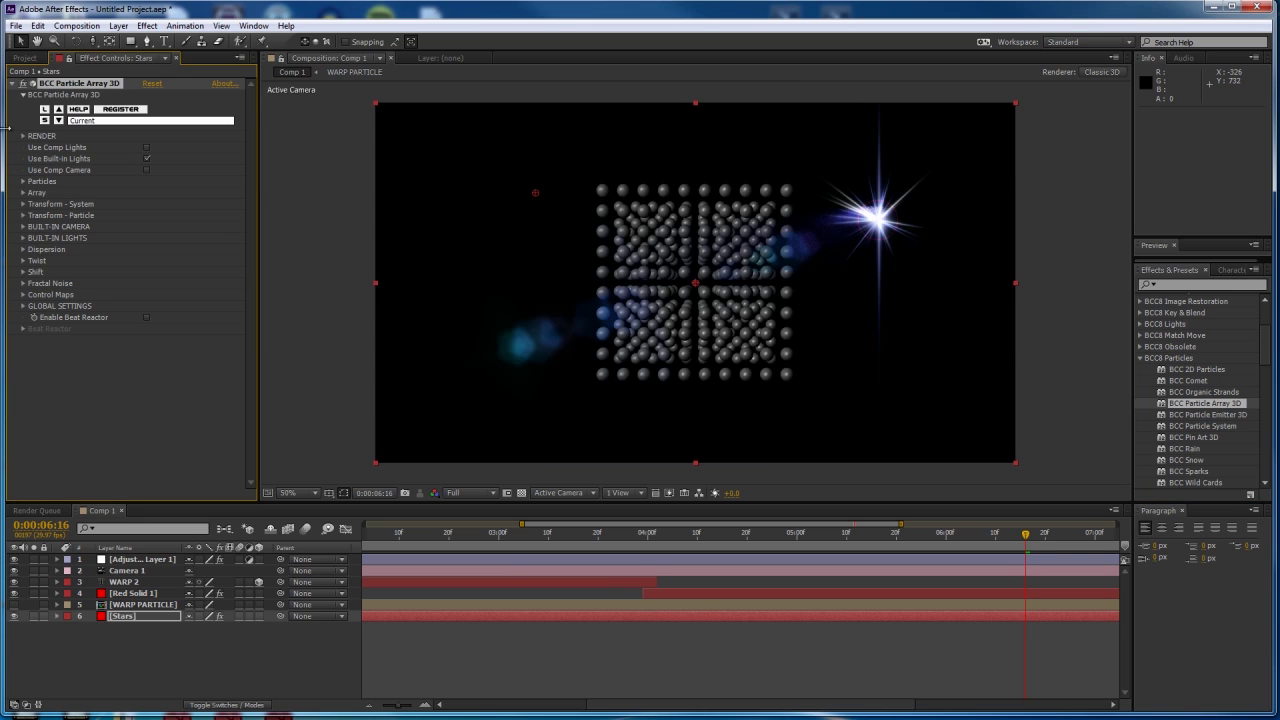
Load the "Half sphere of stars.bsp" preset into the particle array and enable Use Comp Camera.
left_click(72, 121)
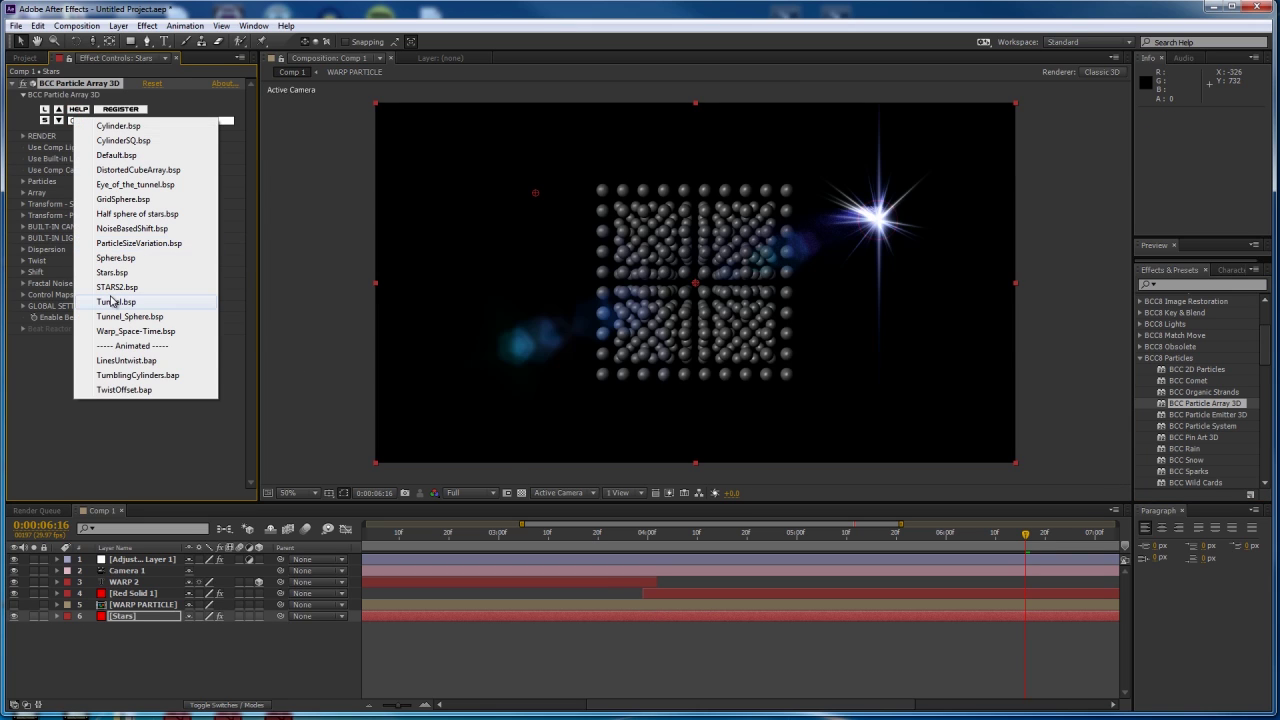
left_click(135, 215)
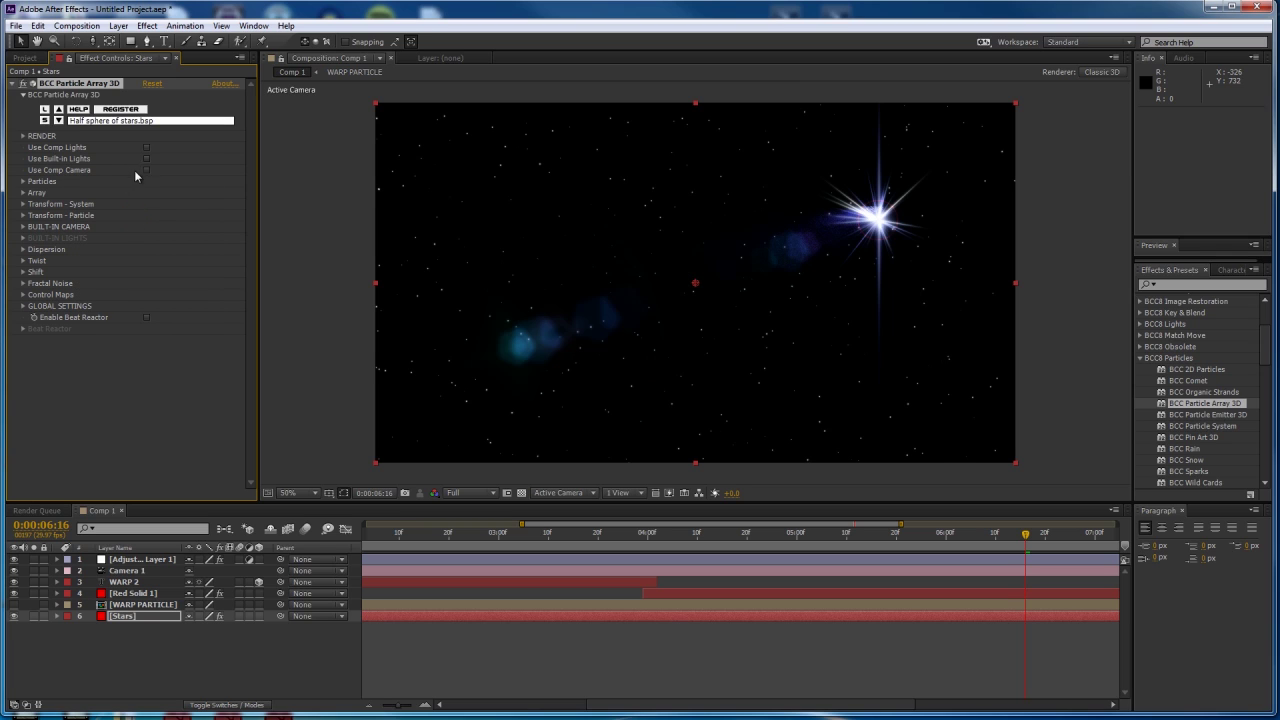
left_click(146, 170)
Scrub through the composition and step frame by frame around 0:00:04:01 to examine the star field during the camera move.
left_click_drag(402, 537, 833, 546)
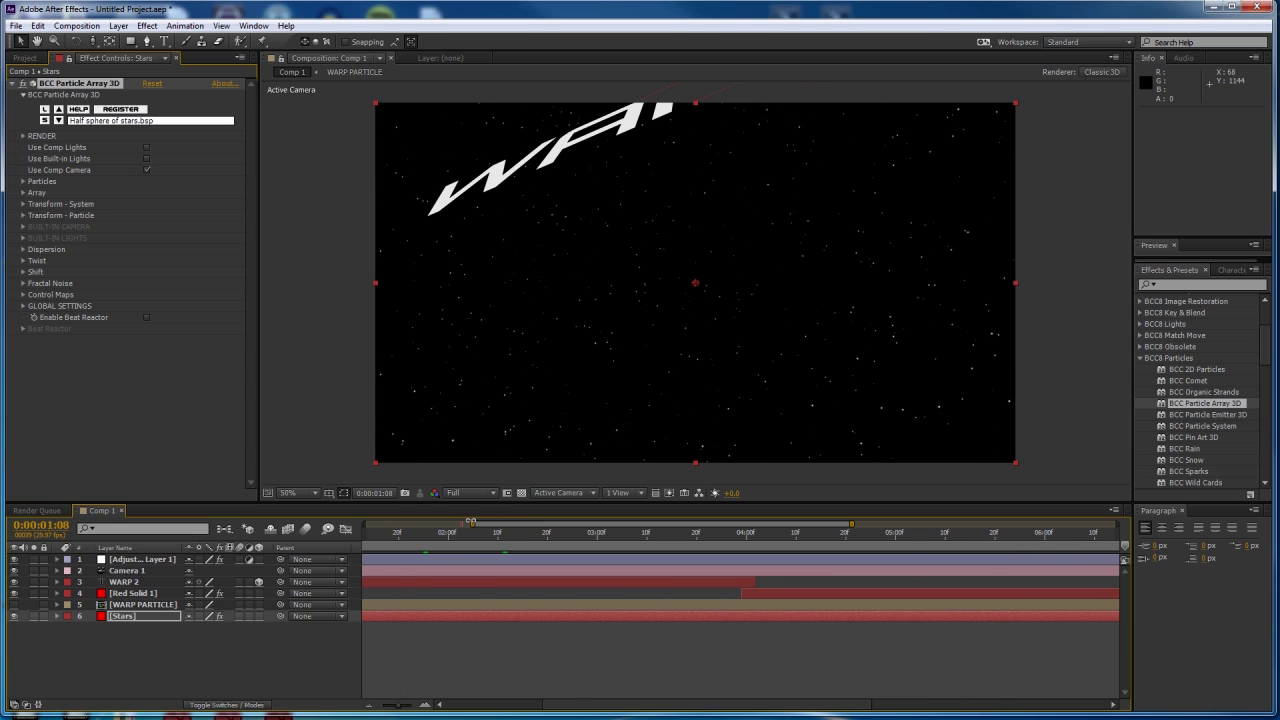
left_click(377, 540)
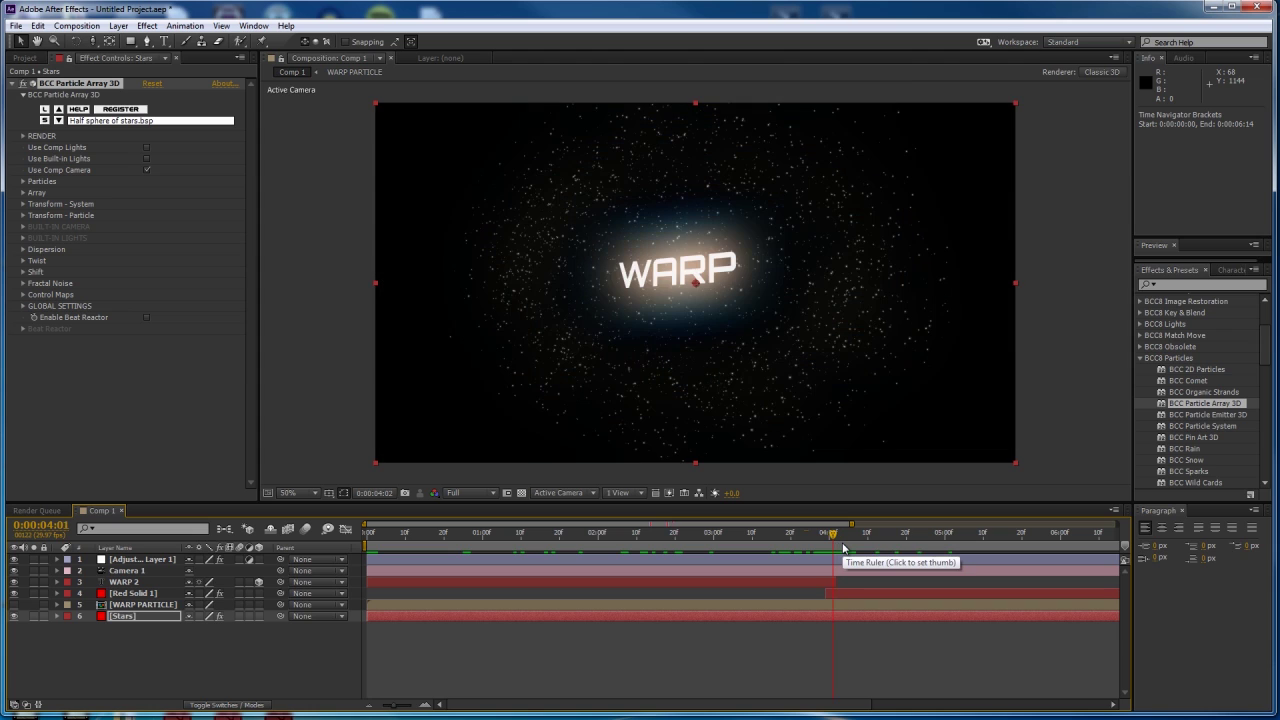
key("Page_Down")
key("Page_Down")
key("Page_Down")
key("Page_Down")
key("Page_Up")
key("Page_Up")
key("Page_Up")
key("Page_Up")
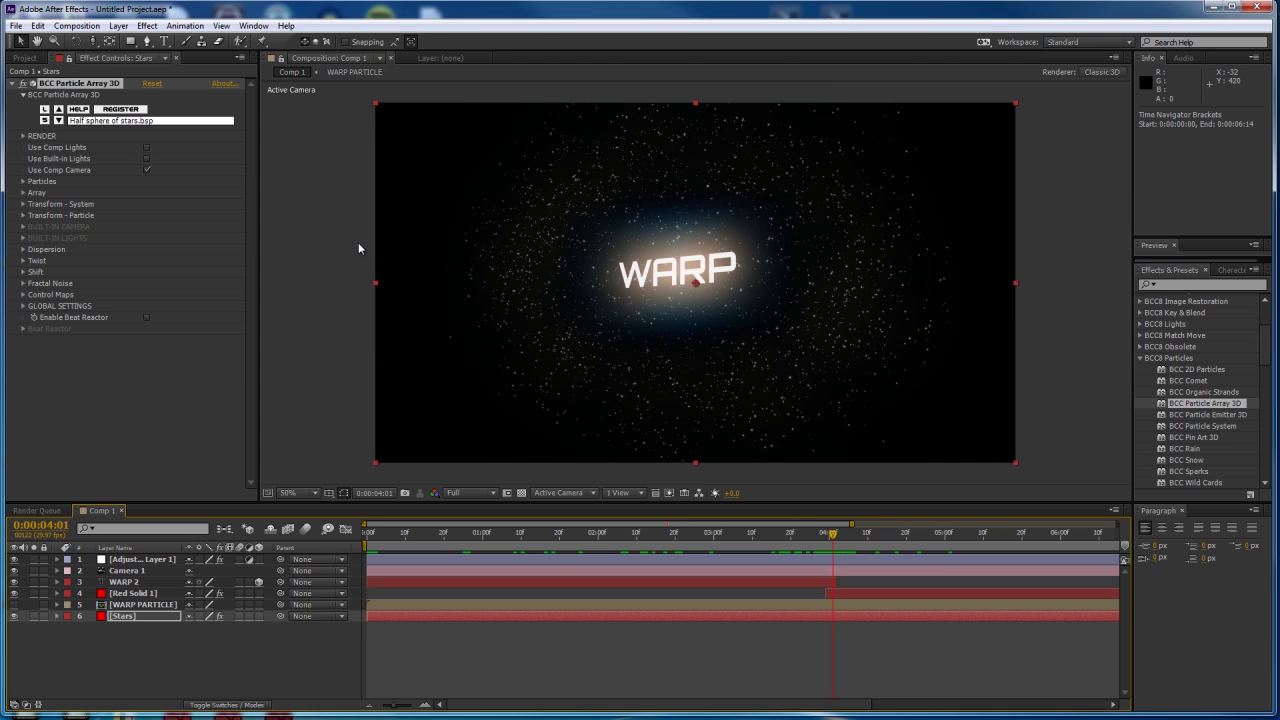
Set the star array's Master Scale to 1860 and Near Clip Plane Adjust to 720, and scrub back to check the stars.
left_click(23, 306)
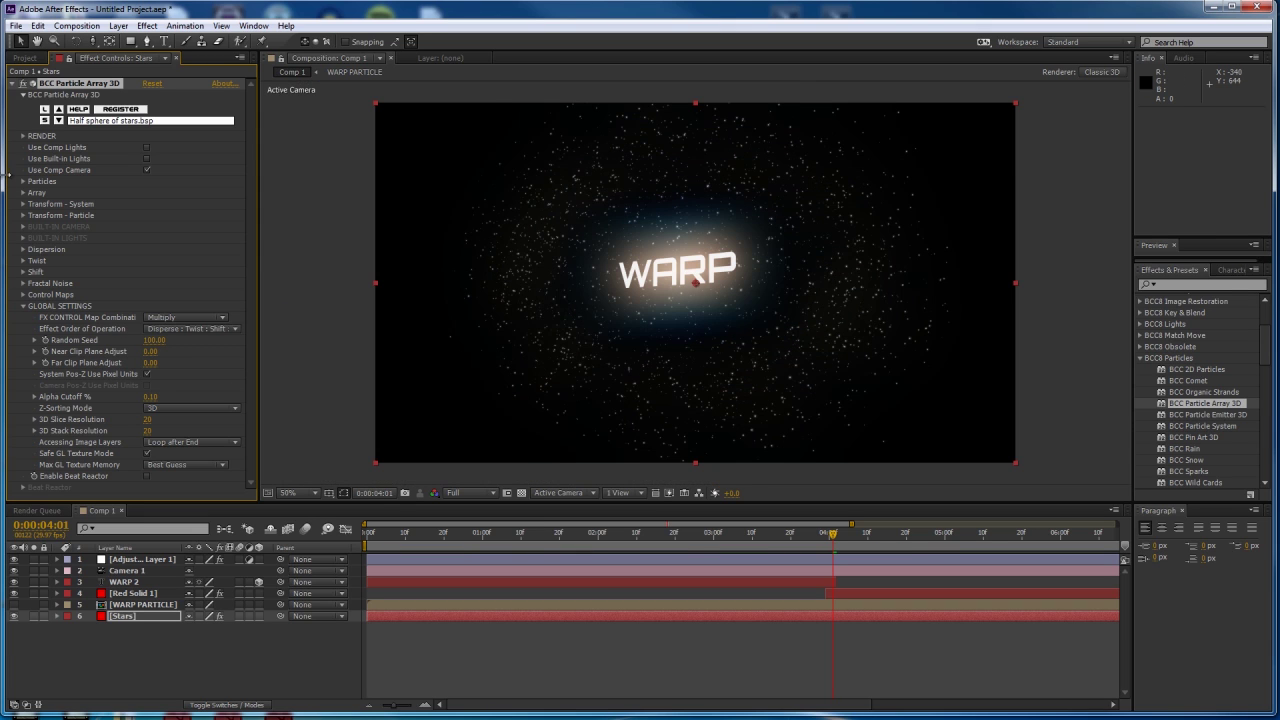
left_click(23, 193)
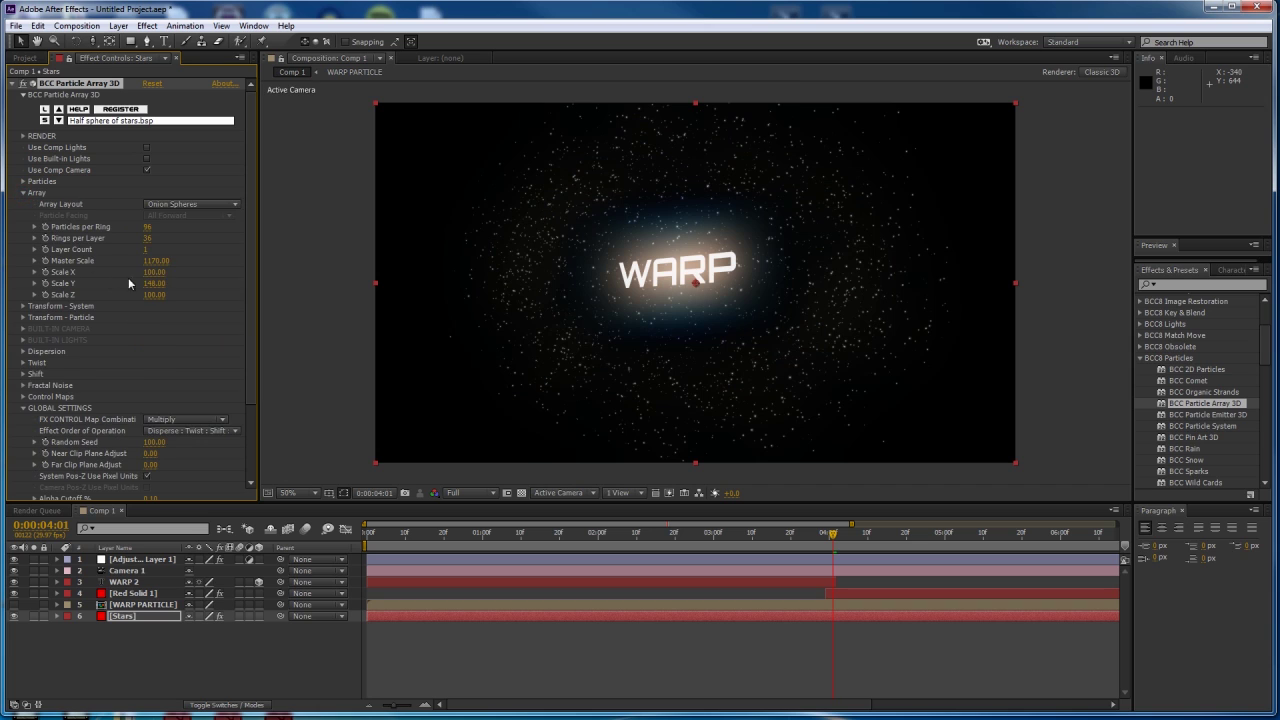
left_click_drag(155, 267, 180, 266)
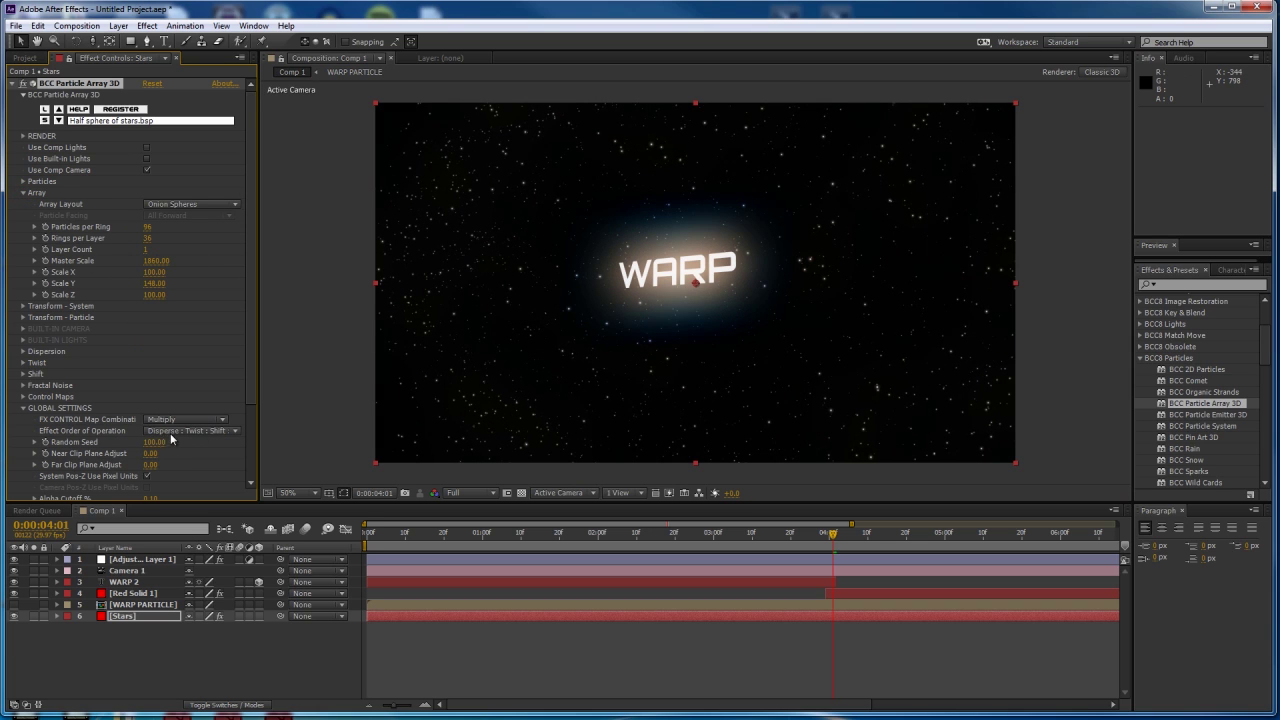
left_click_drag(157, 453, 413, 461)
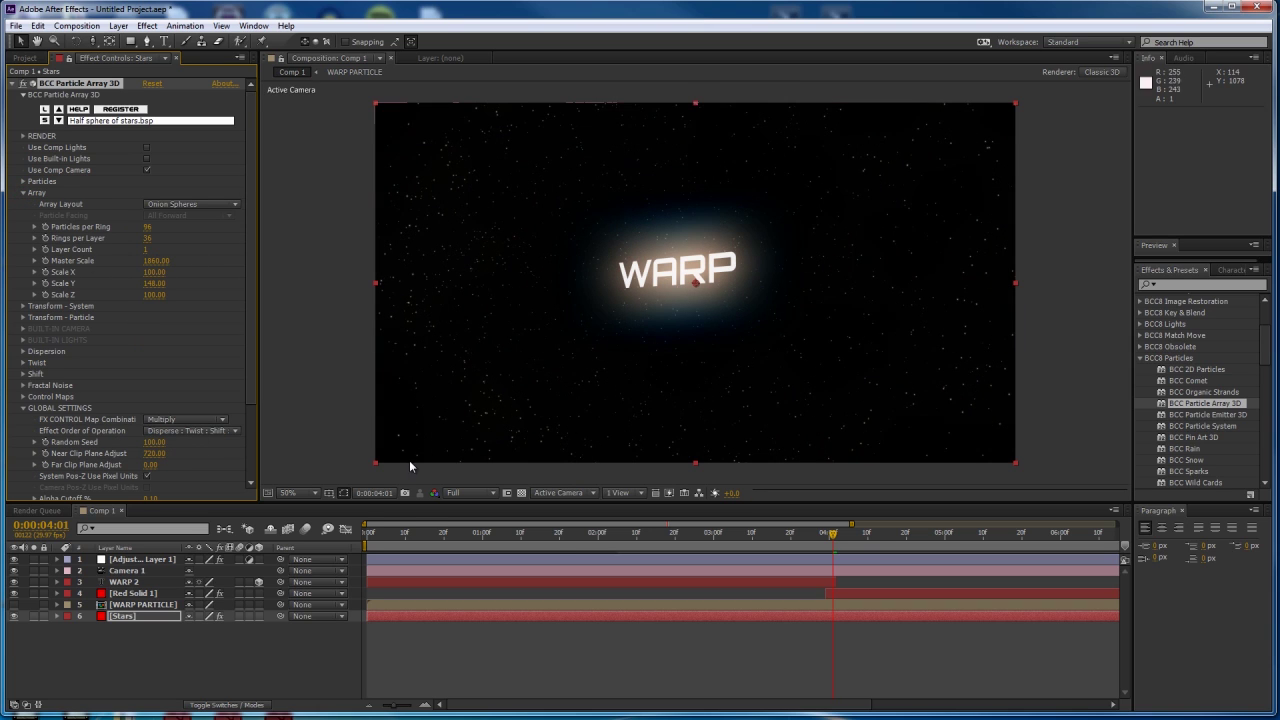
left_click(785, 541)
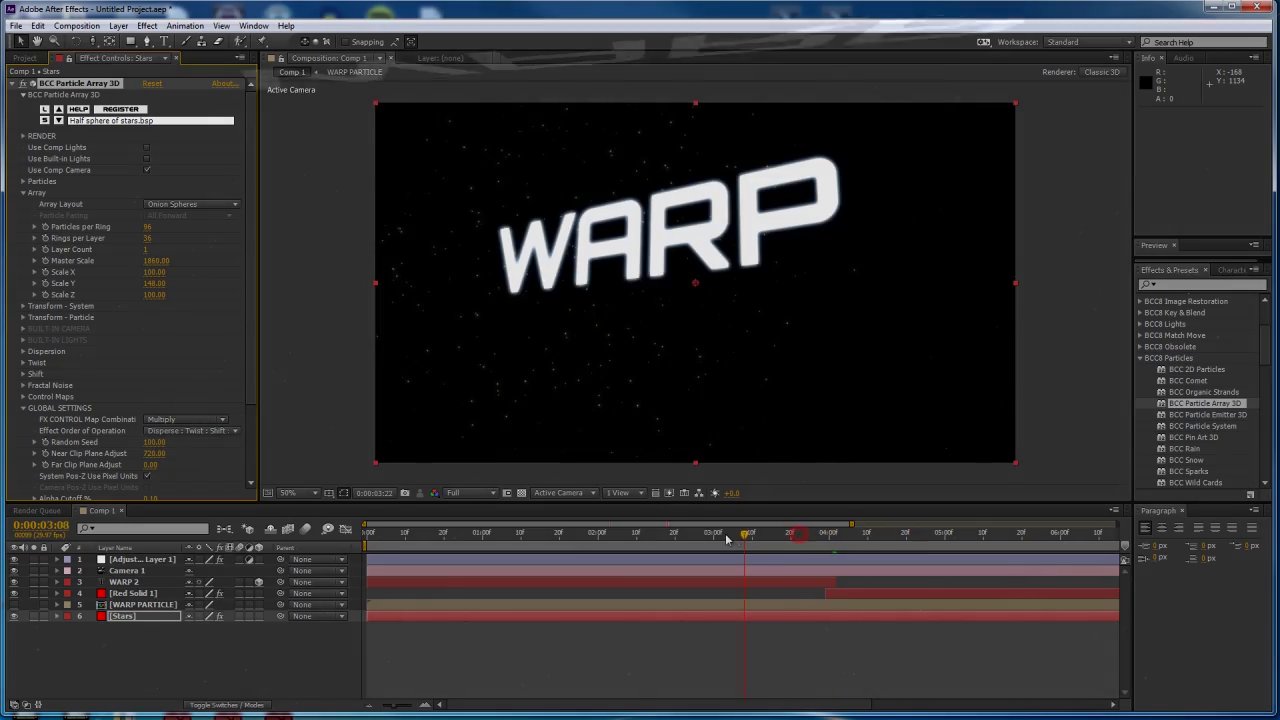